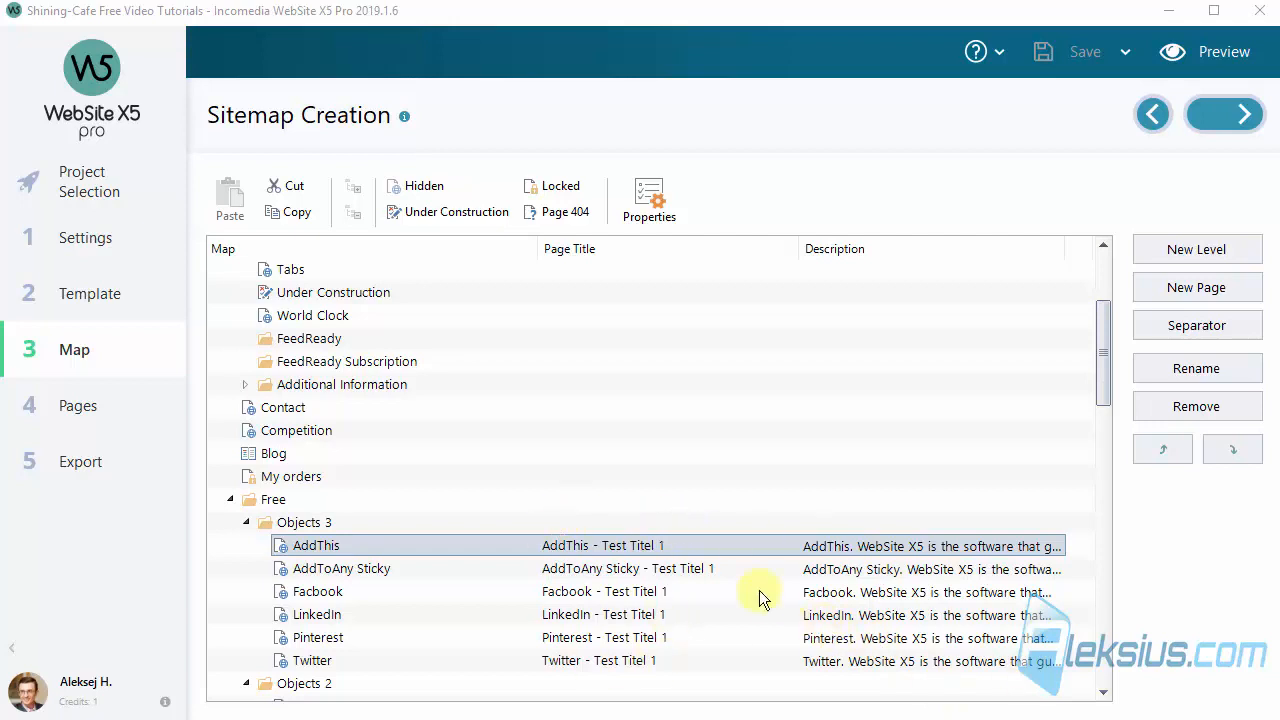
# - Review the SEO properties of the AddThis page, including its titles and description, and leave them without saving
pyautogui.click(661, 203)
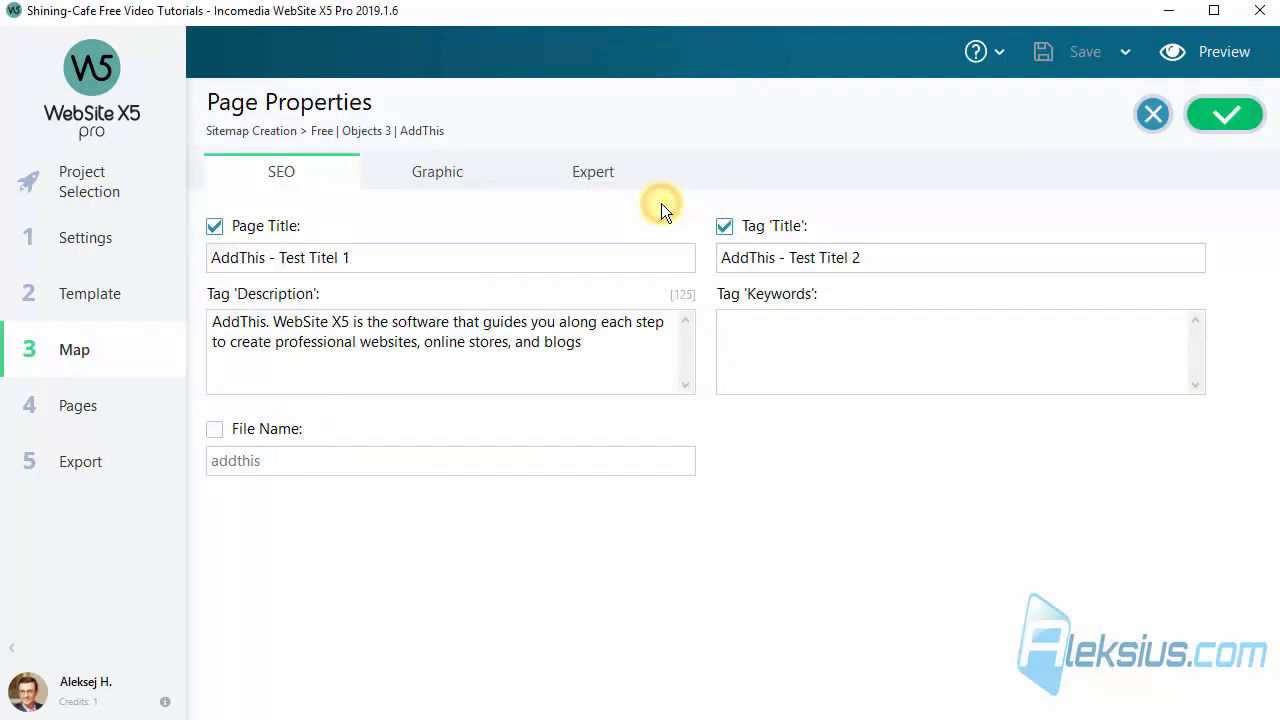
pyautogui.click(512, 344)
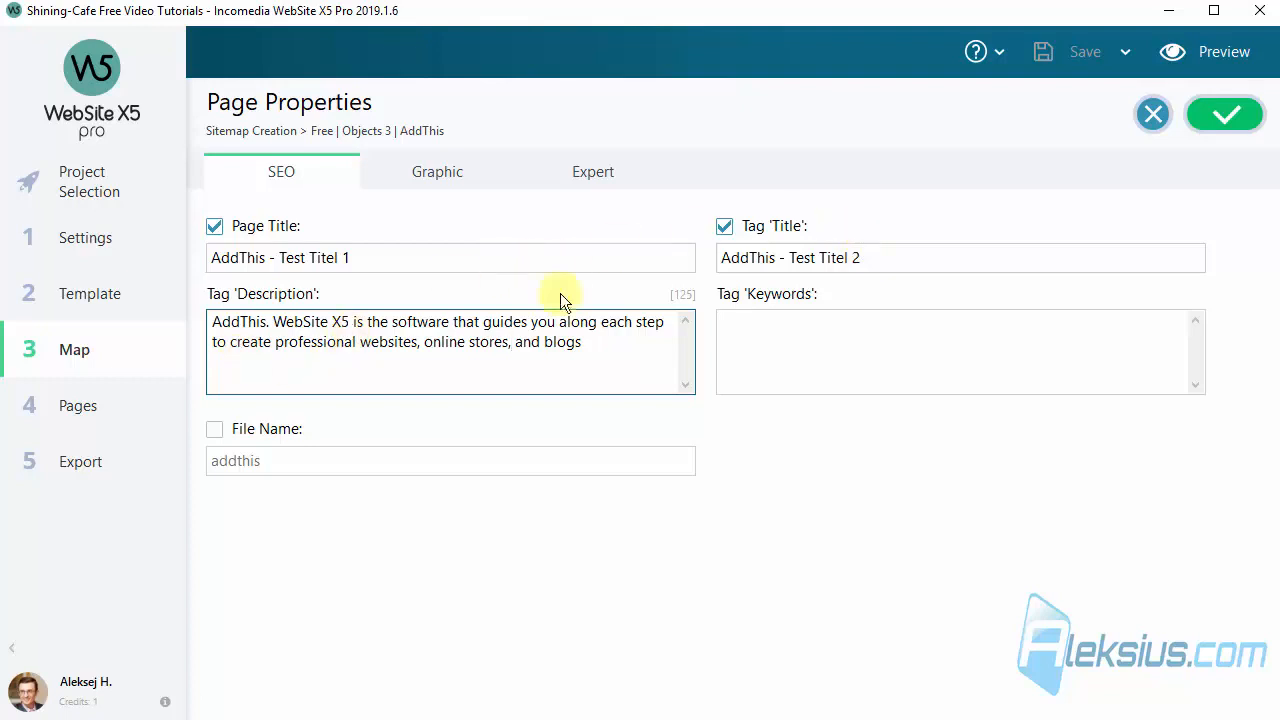
pyautogui.click(1155, 115)
# - Review the SEO properties of the AddToAny Sticky page and return to the sitemap without saving
pyautogui.scroll(-3, 610, 668)
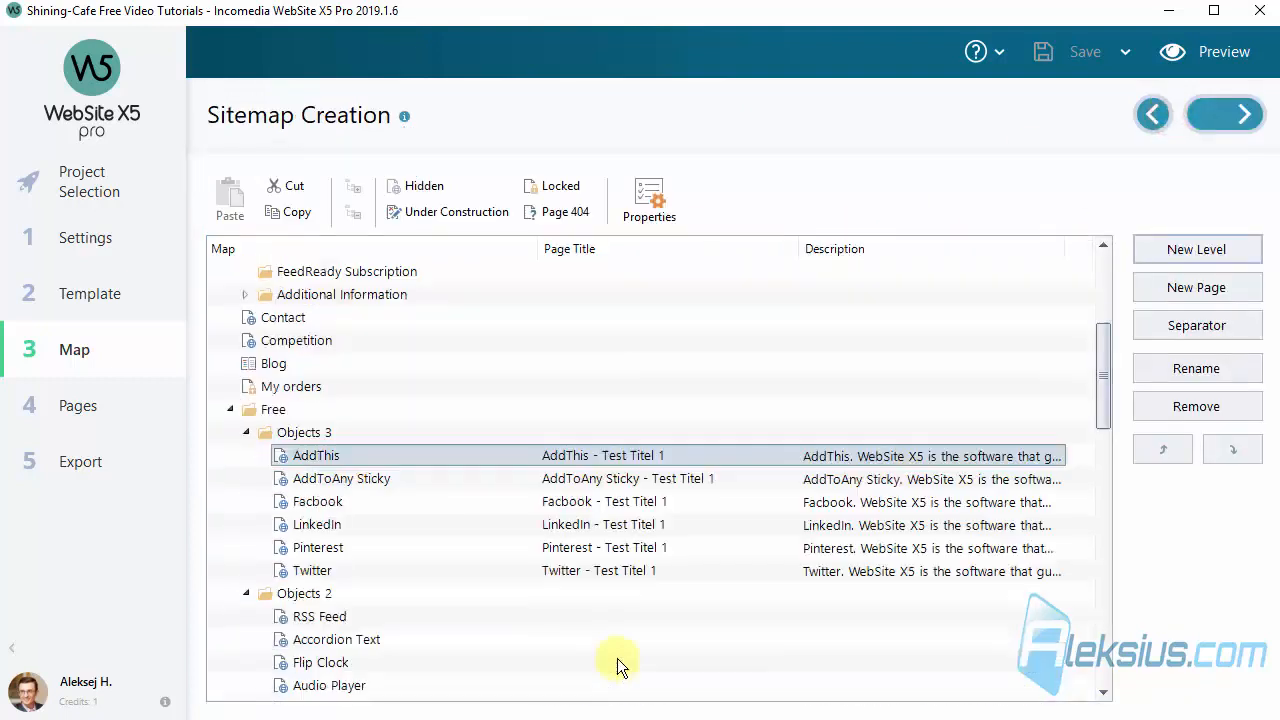
pyautogui.click(611, 478)
pyautogui.click(668, 199)
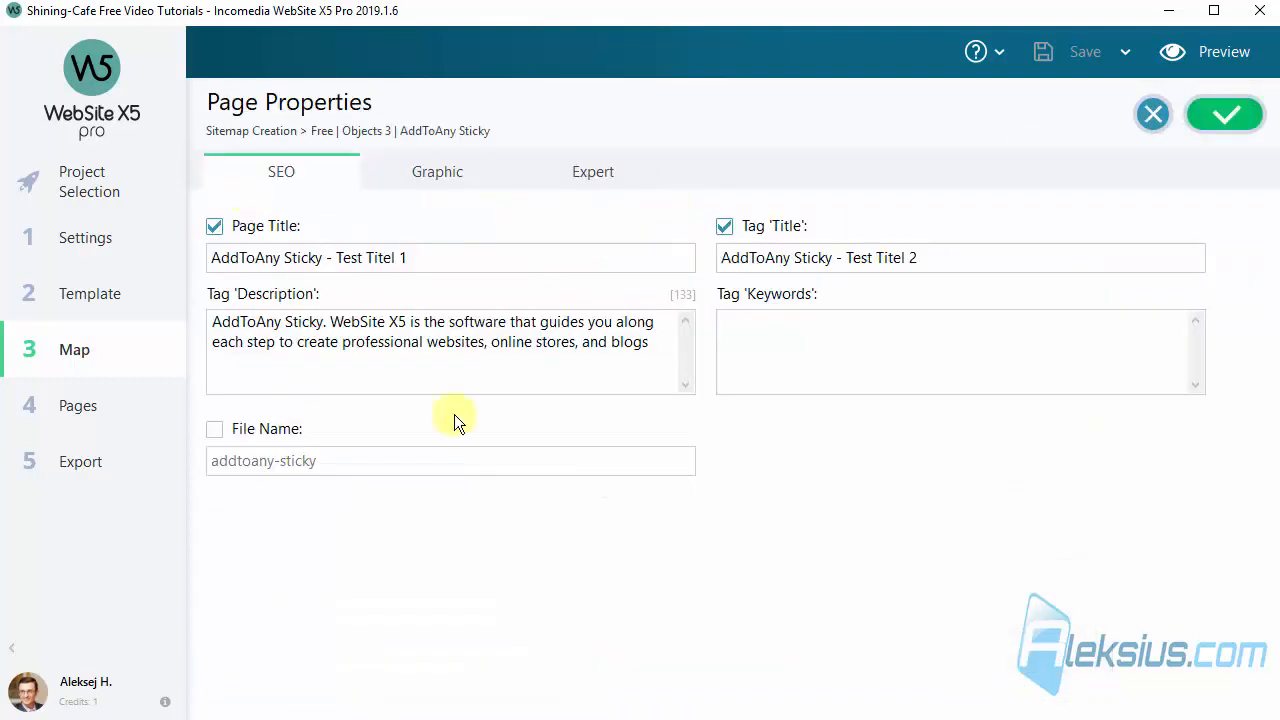
pyautogui.click(1143, 115)
pyautogui.scroll(-2, 619, 469)
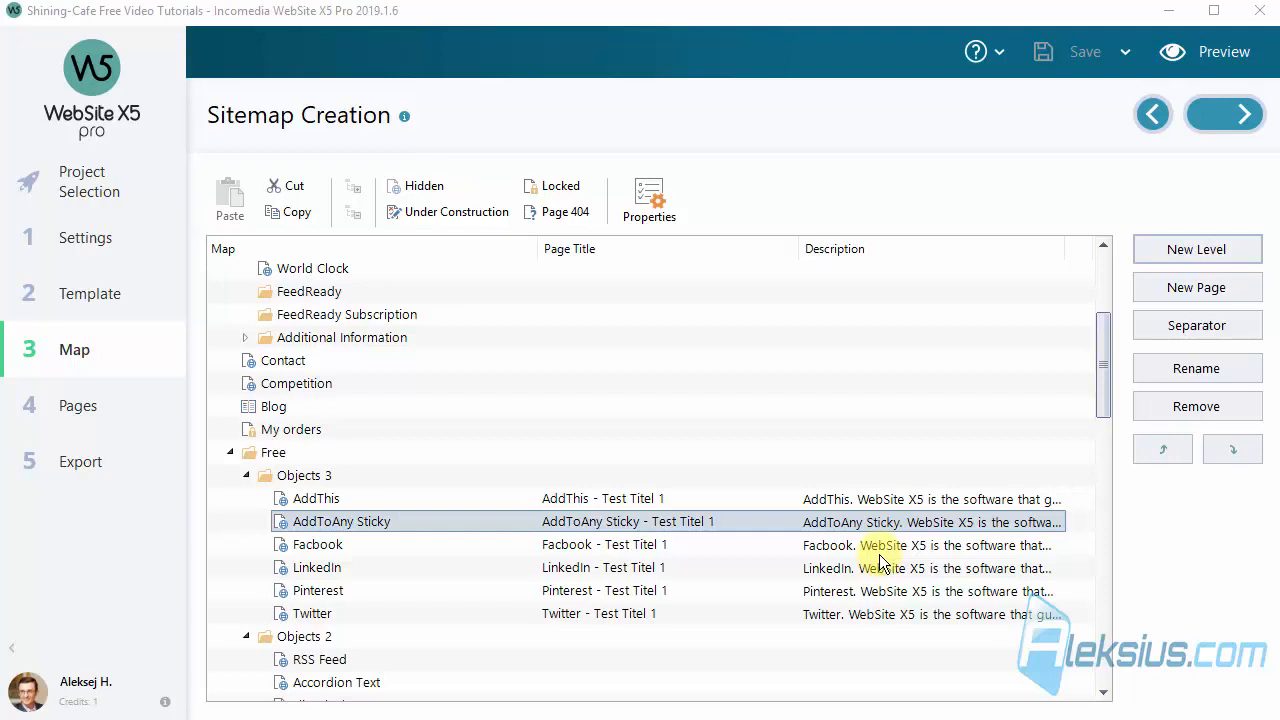
# - Review the website's general settings, including its title, description, address and OpenGraph image
pyautogui.click(84, 242)
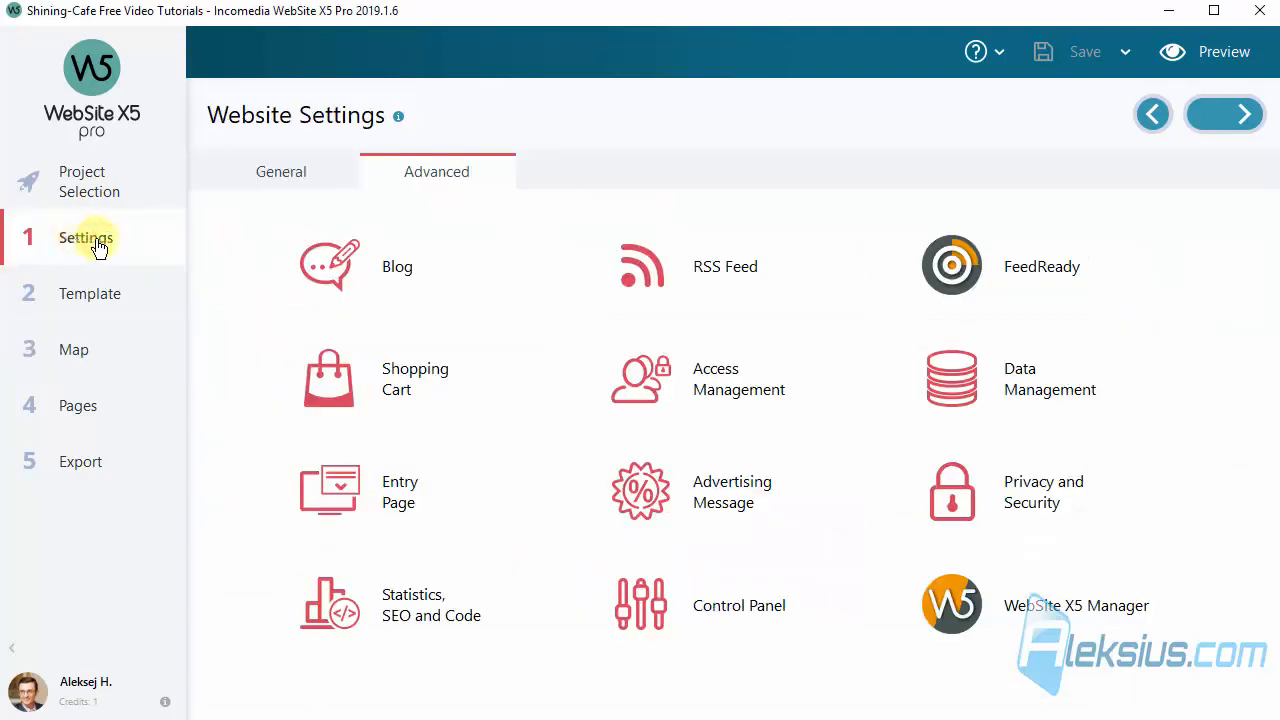
pyautogui.click(290, 176)
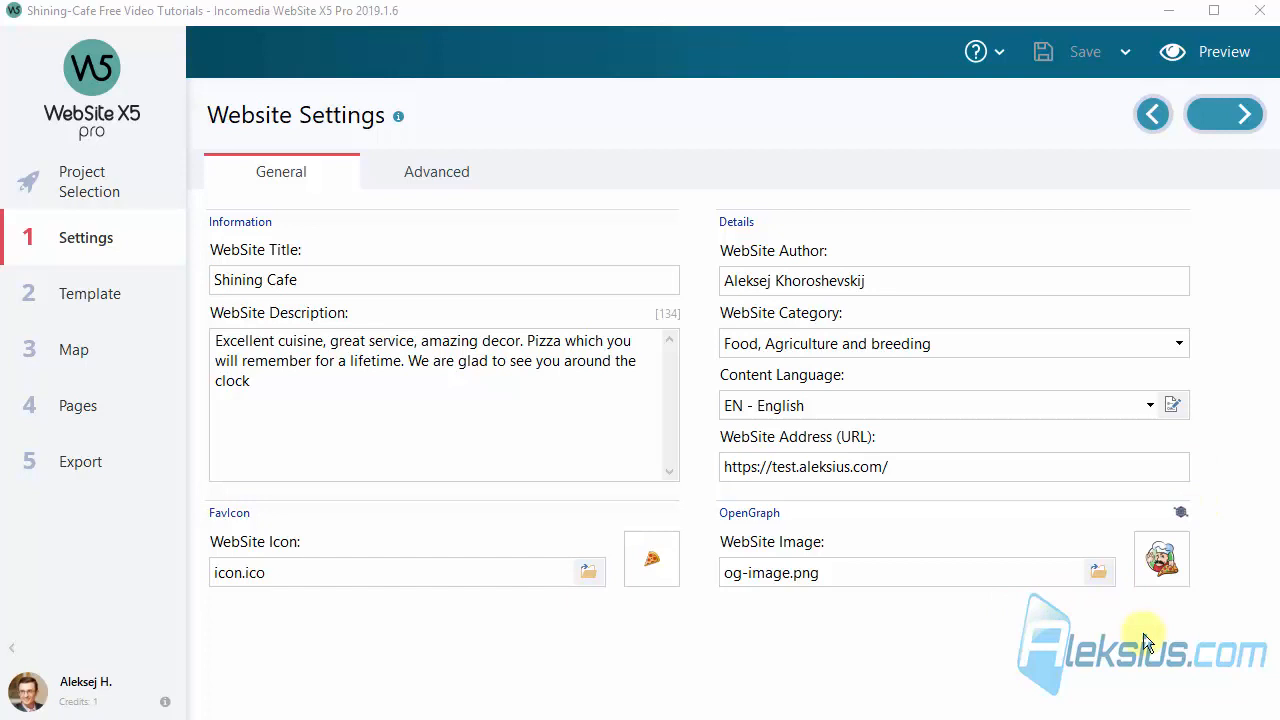
# - Open the AddThis page from the Objects 3 level of the sitemap for content editing
pyautogui.click(108, 354)
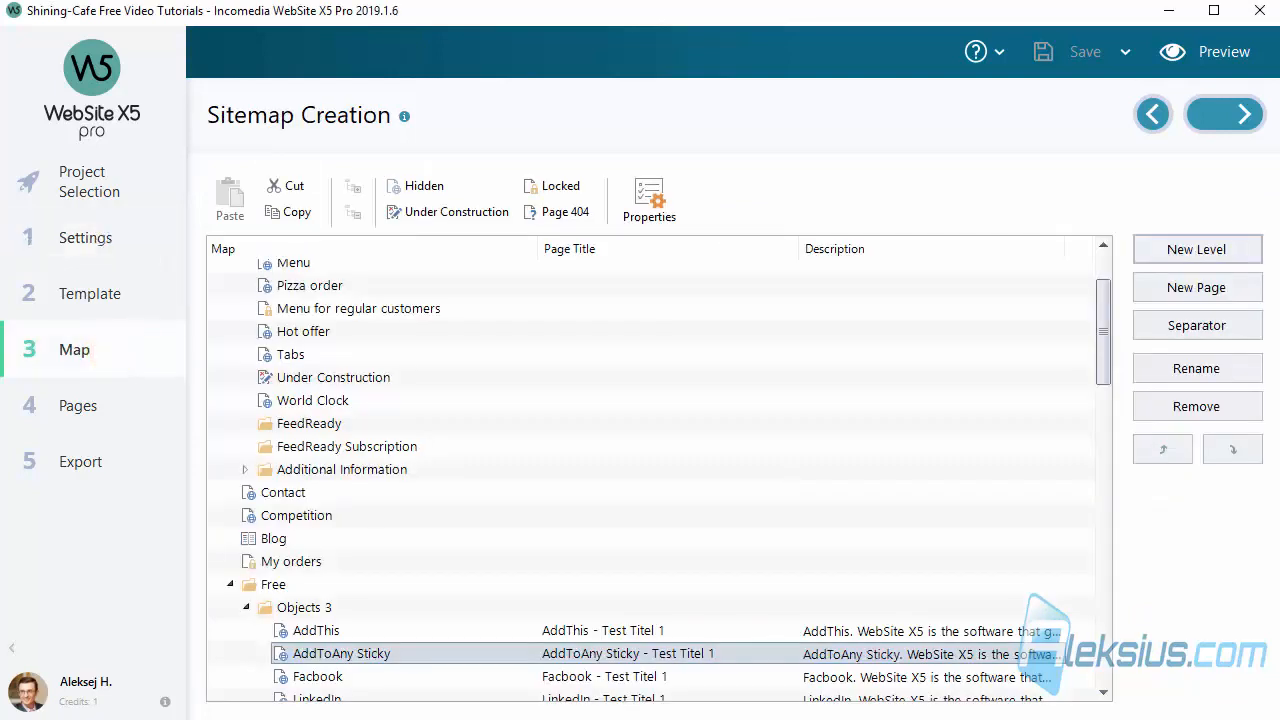
pyautogui.click(410, 629)
pyautogui.click(405, 630)
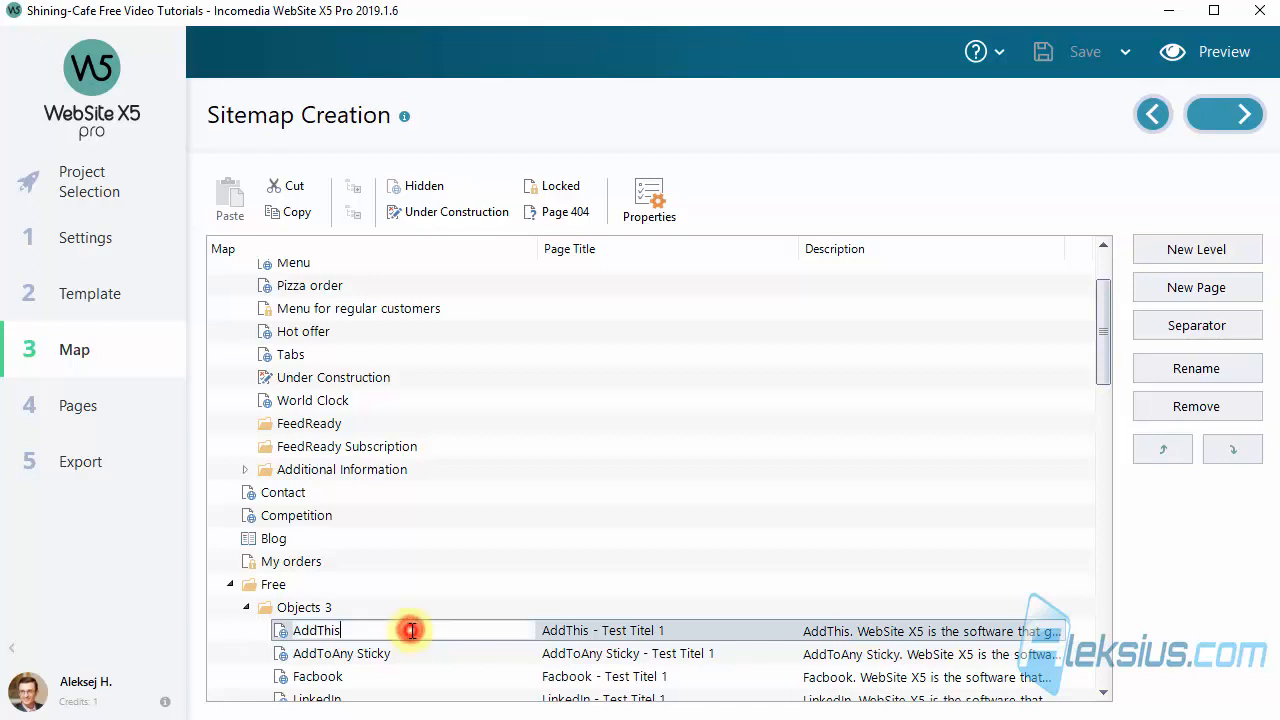
pyautogui.doubleClick(574, 634)
# - Filter the available page objects to the Social category
pyautogui.click(1004, 206)
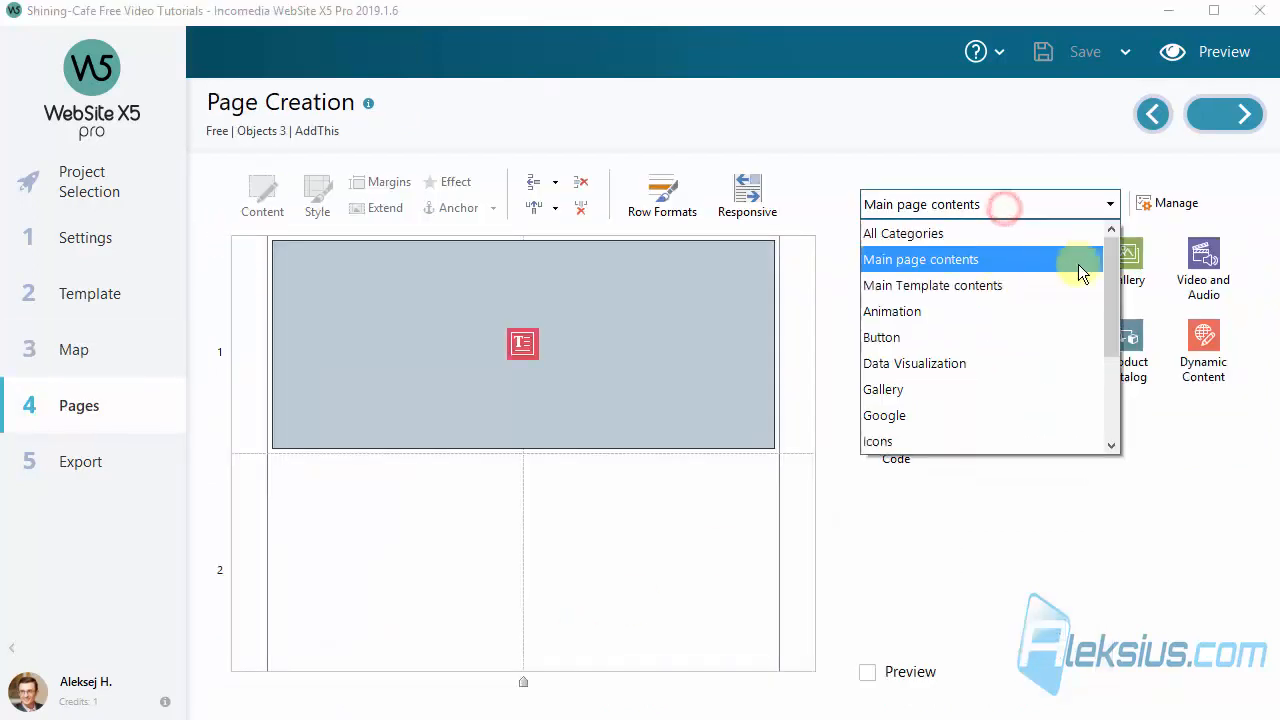
pyautogui.moveTo(1110, 272); pyautogui.dragTo(1112, 352)
pyautogui.click(900, 392)
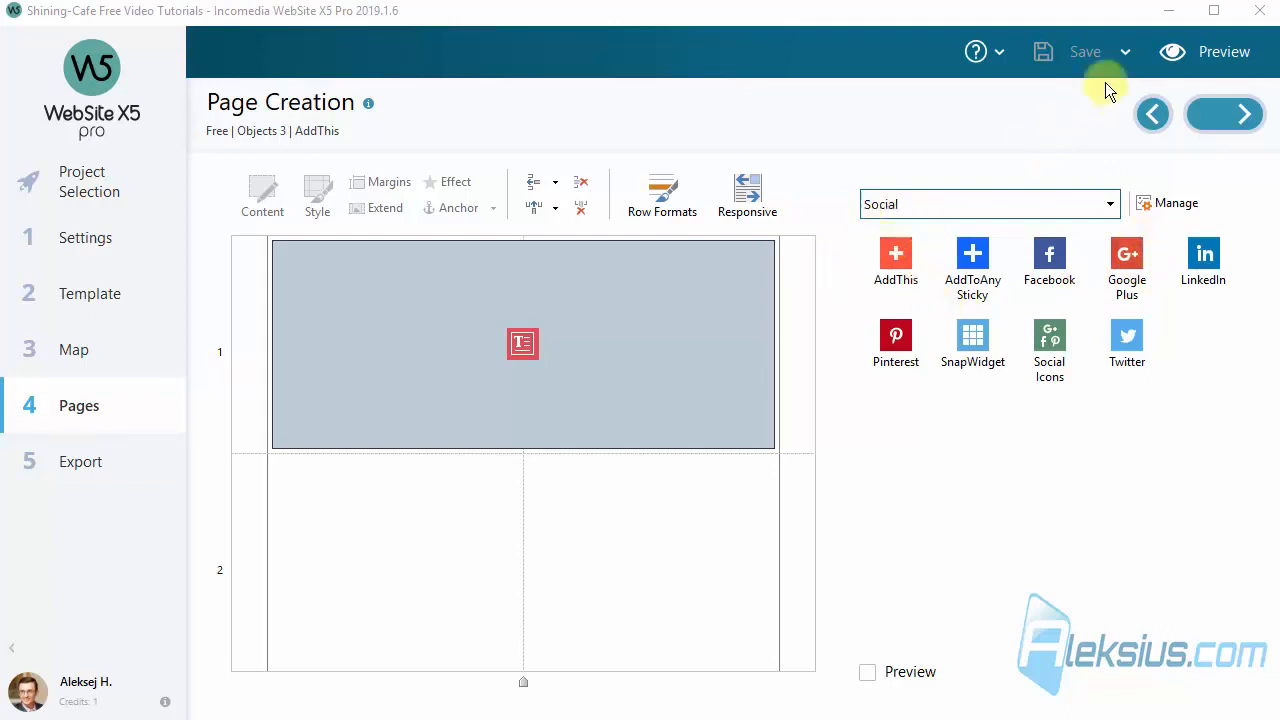
# - Preview the AddThis page, look through its content and title, and close the preview
pyautogui.click(1236, 62)
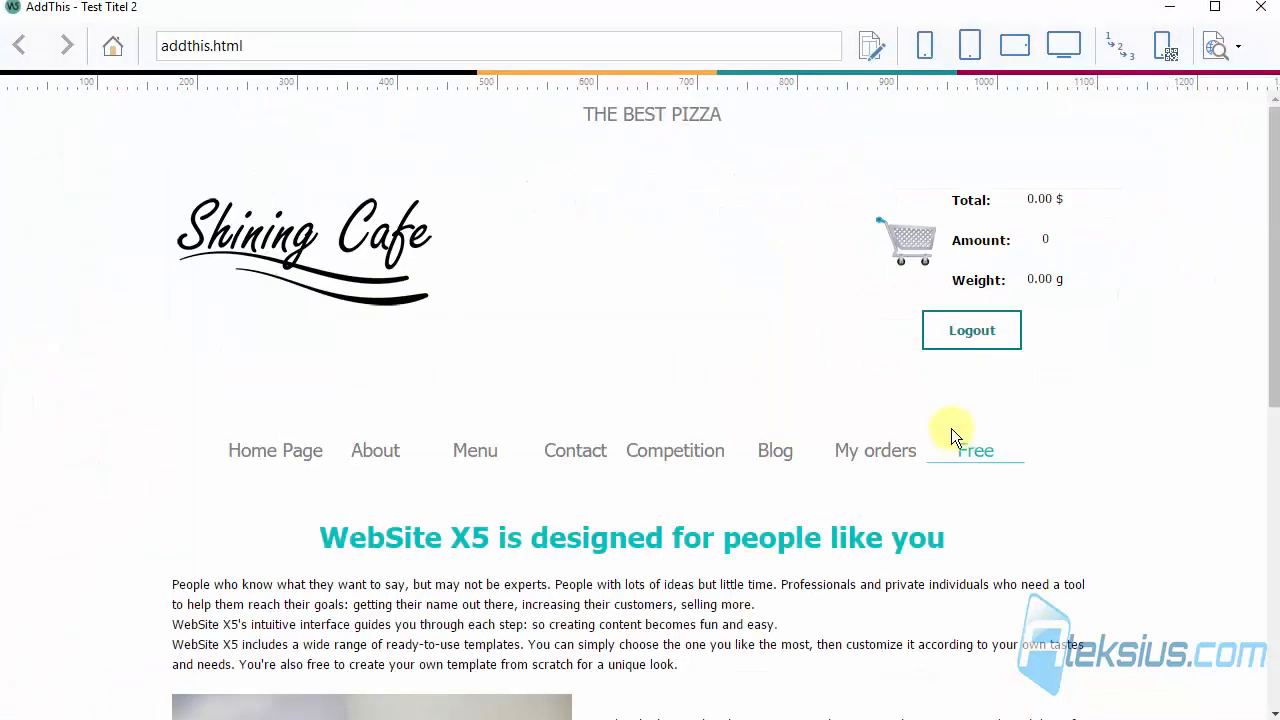
pyautogui.scroll(-5, 951, 428)
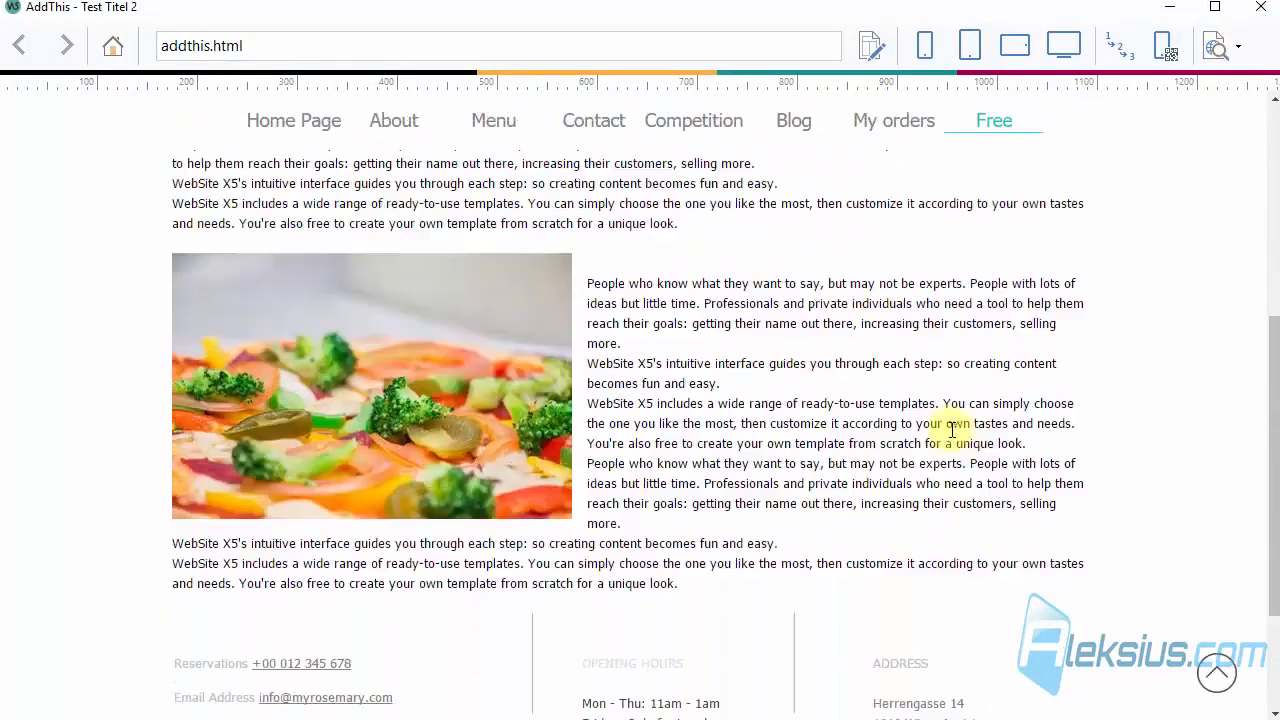
pyautogui.scroll(2, 951, 428)
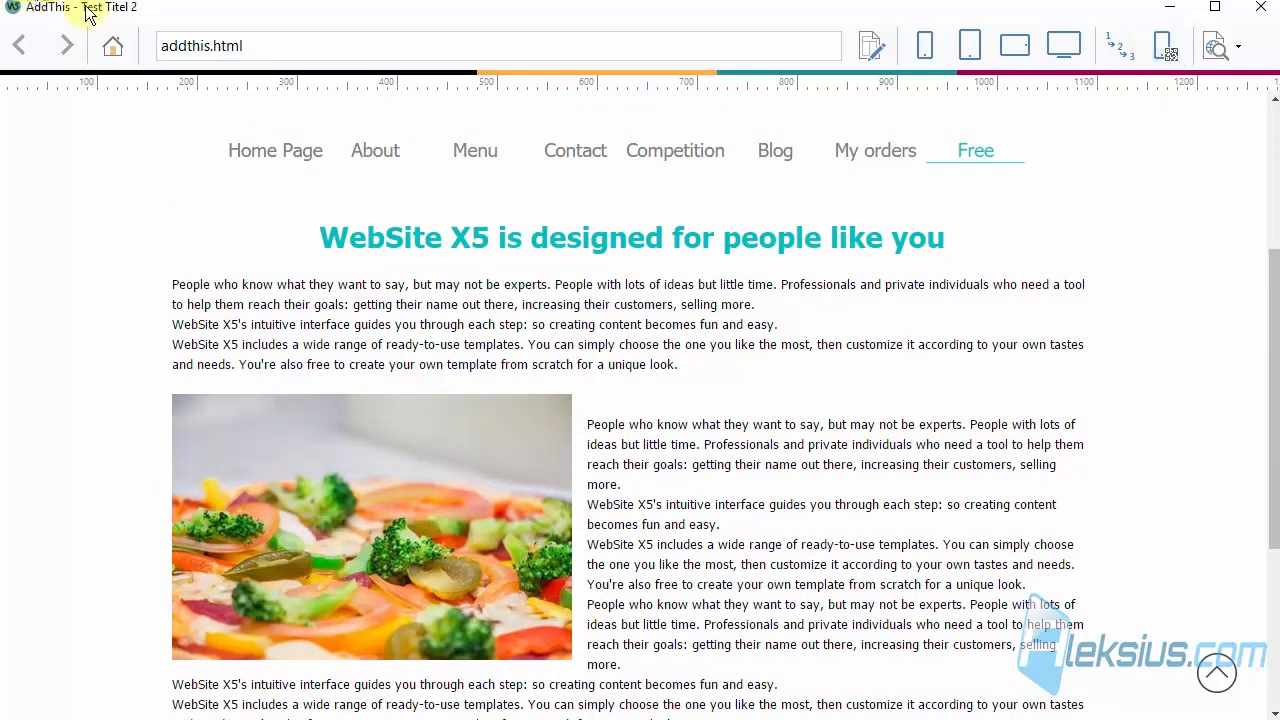
pyautogui.click(1261, 7)
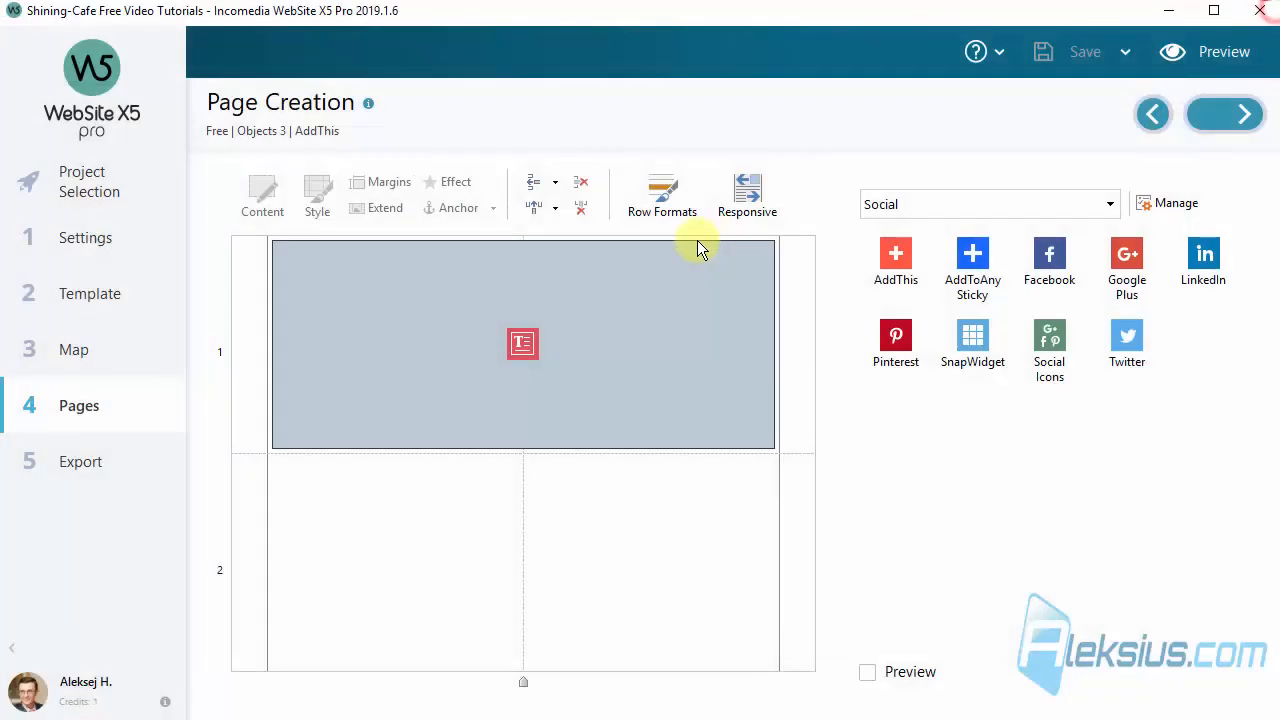
# - Place an AddThis object in the left cell of the page's second row and open its settings
pyautogui.click(483, 513)
pyautogui.moveTo(905, 255); pyautogui.dragTo(412, 545)
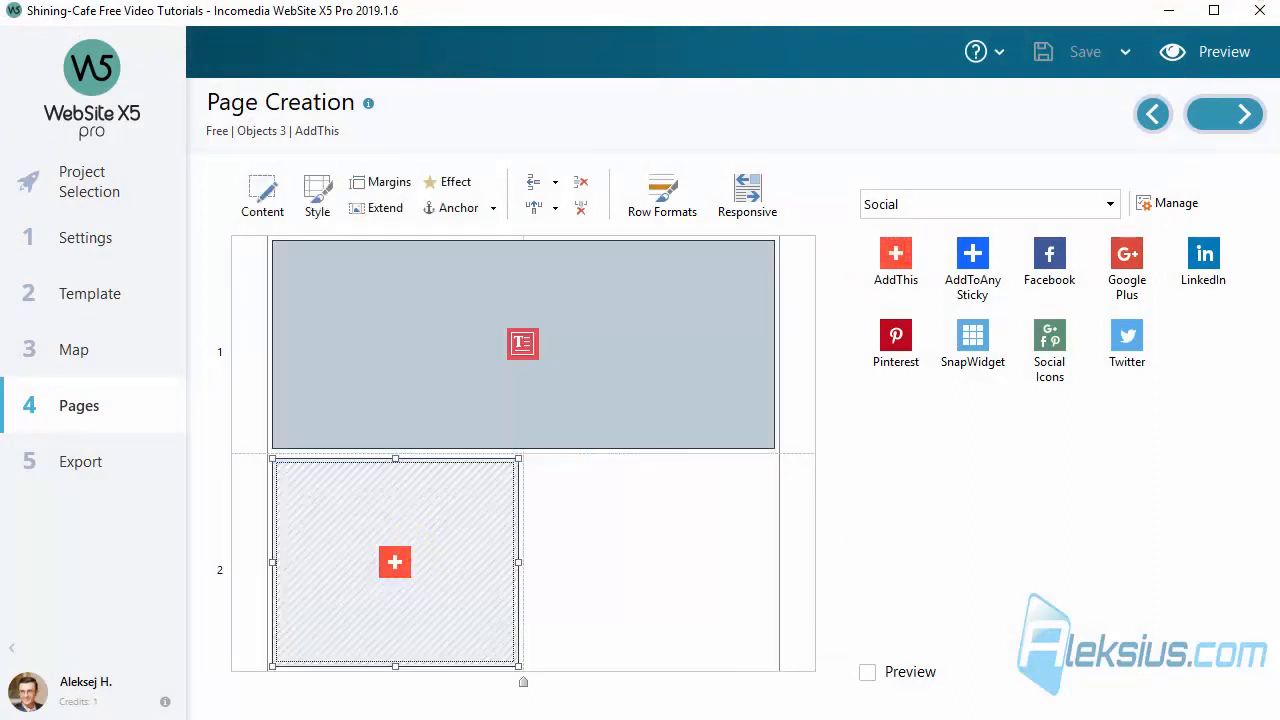
pyautogui.doubleClick(385, 492)
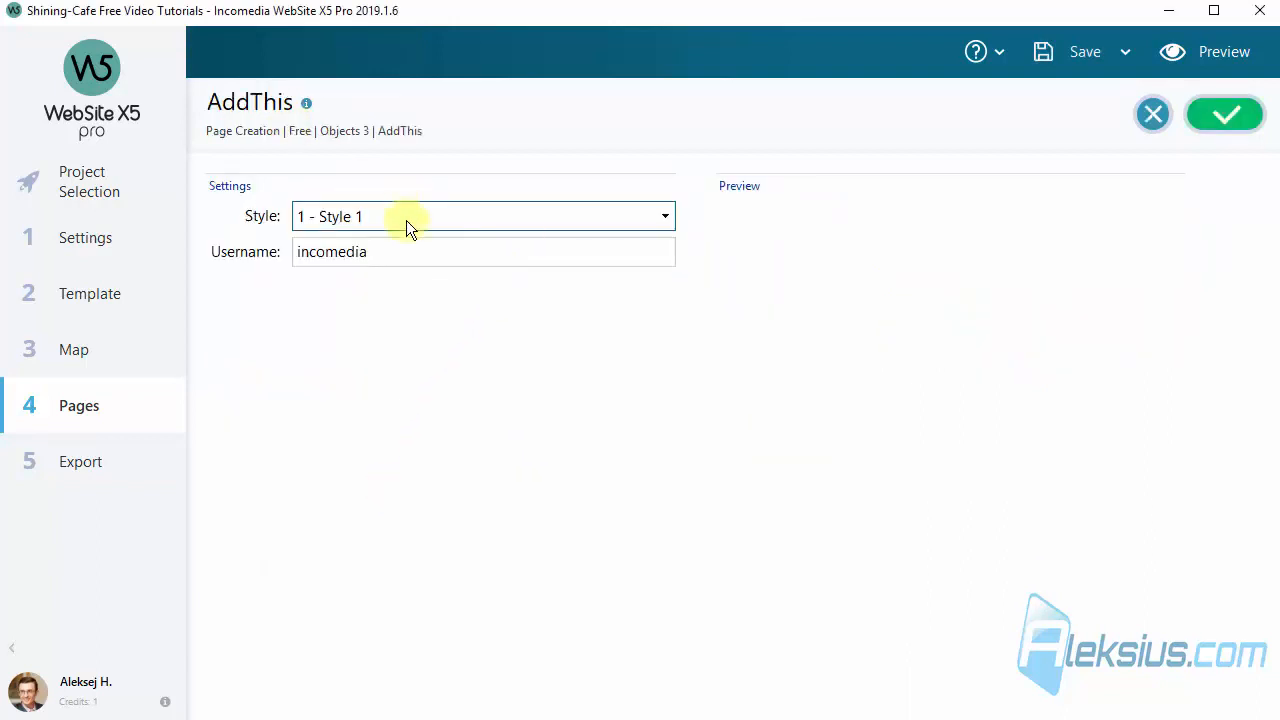
# - Preview AddThis button styles 2 through 5 one after another, and set the style back to Style 1
pyautogui.click(406, 222)
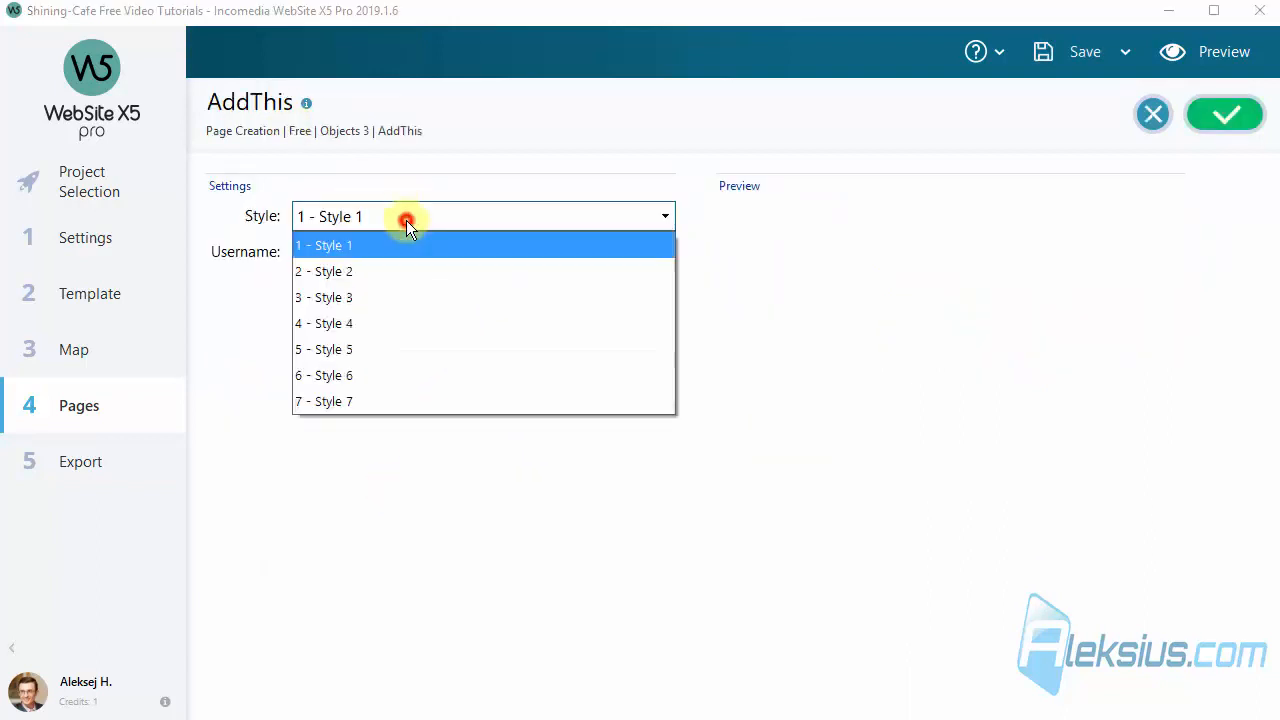
pyautogui.click(411, 273)
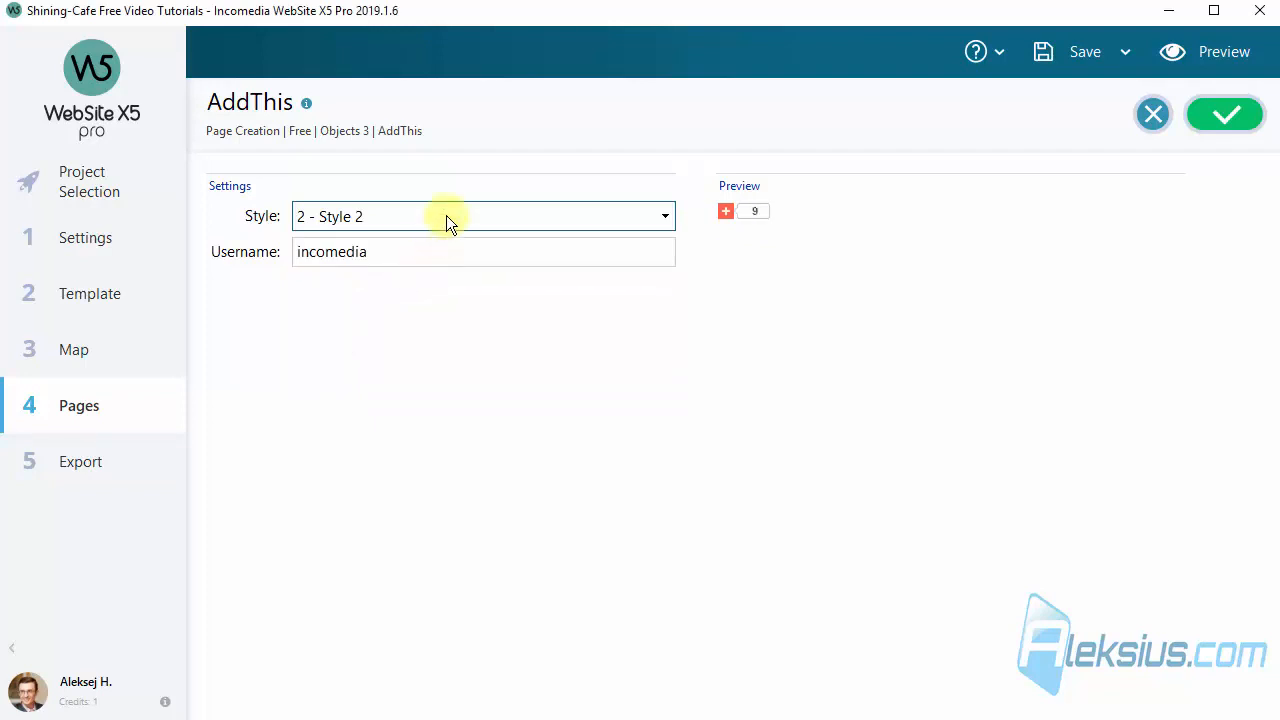
pyautogui.click(446, 215)
pyautogui.click(407, 302)
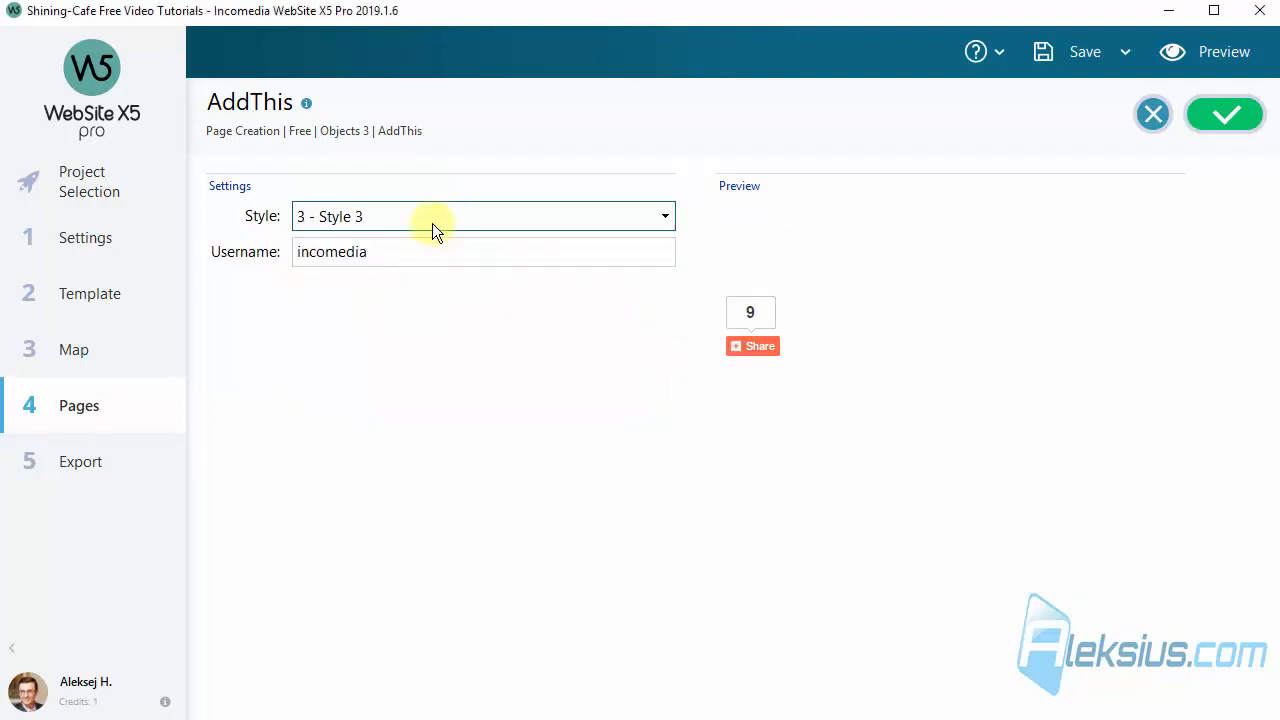
pyautogui.click(436, 221)
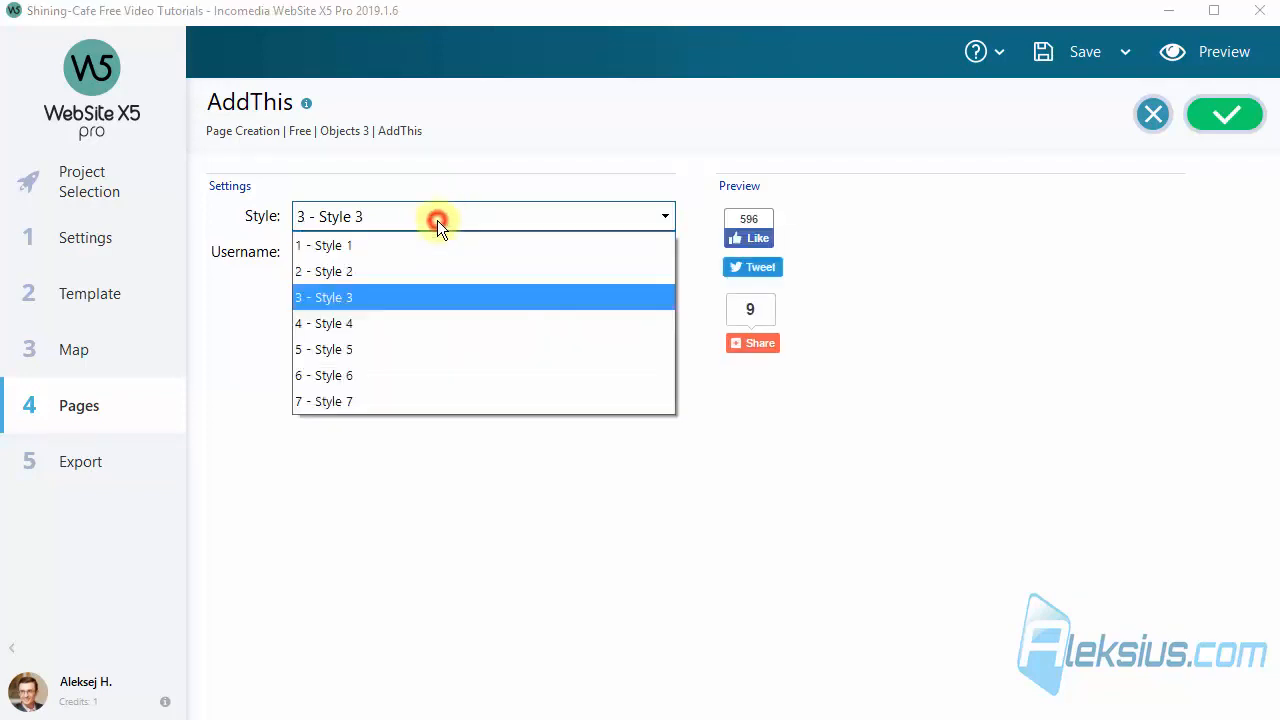
pyautogui.click(416, 320)
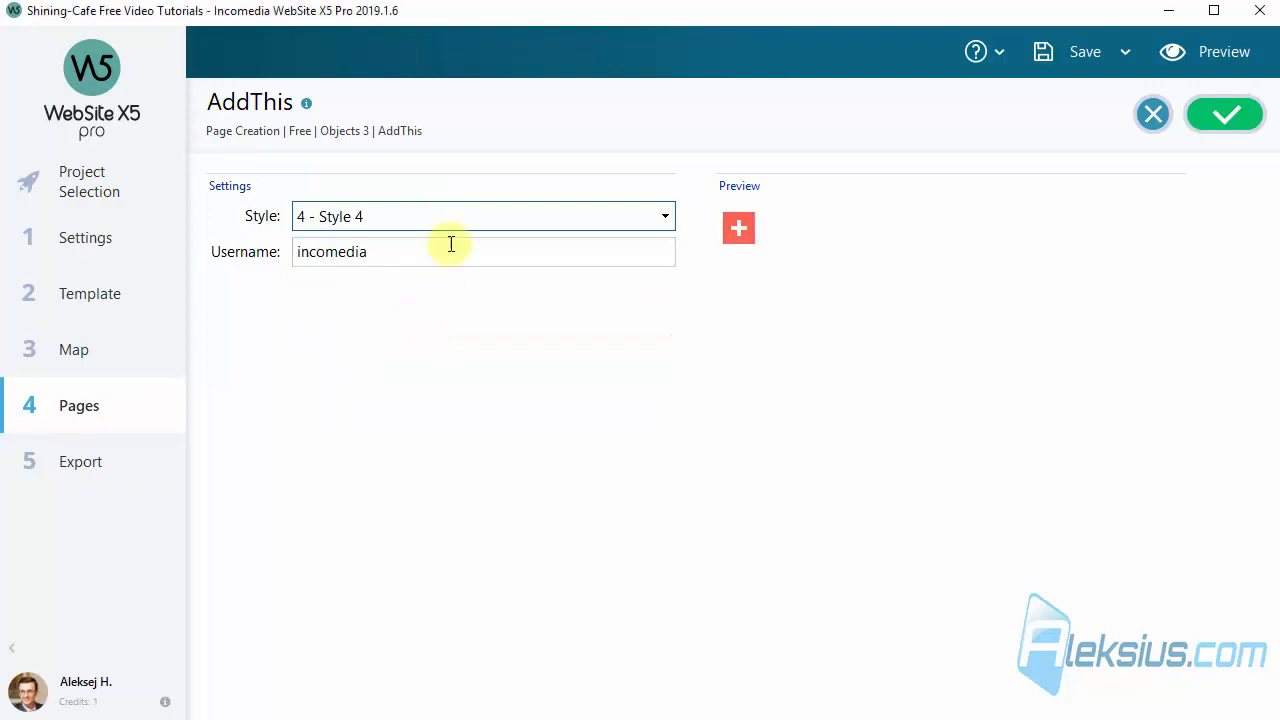
pyautogui.click(451, 216)
pyautogui.click(413, 349)
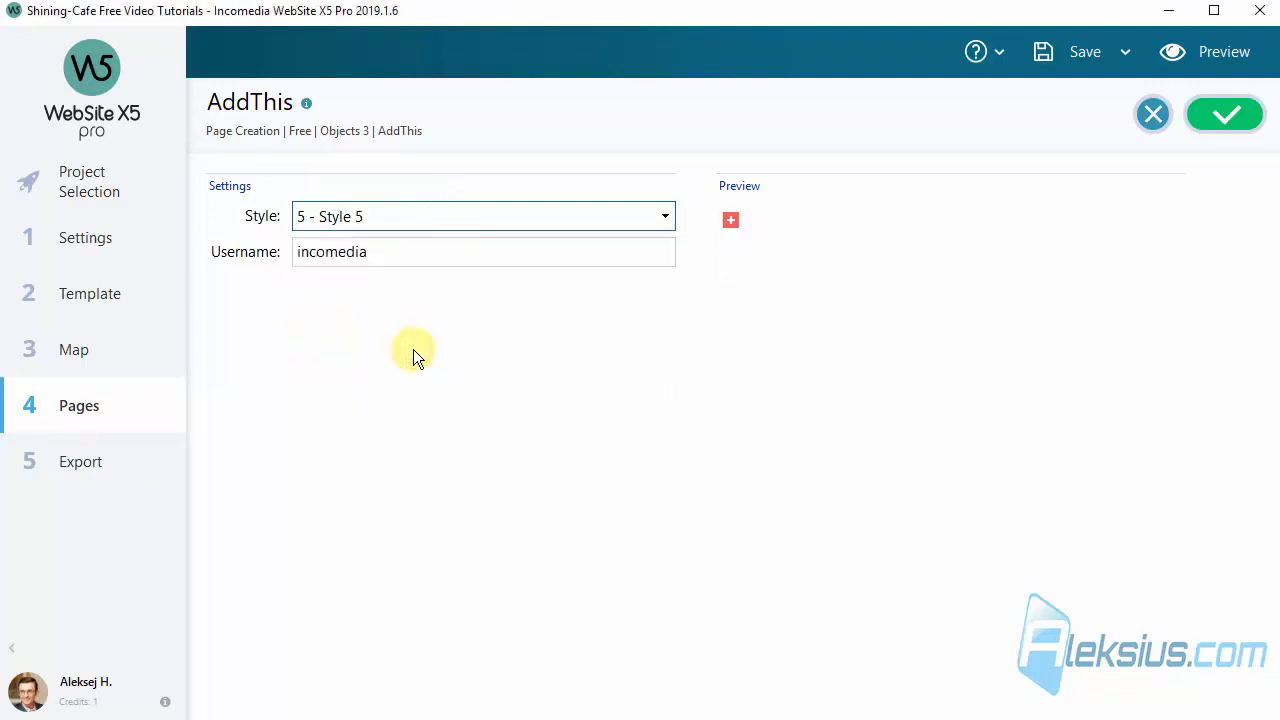
pyautogui.click(417, 215)
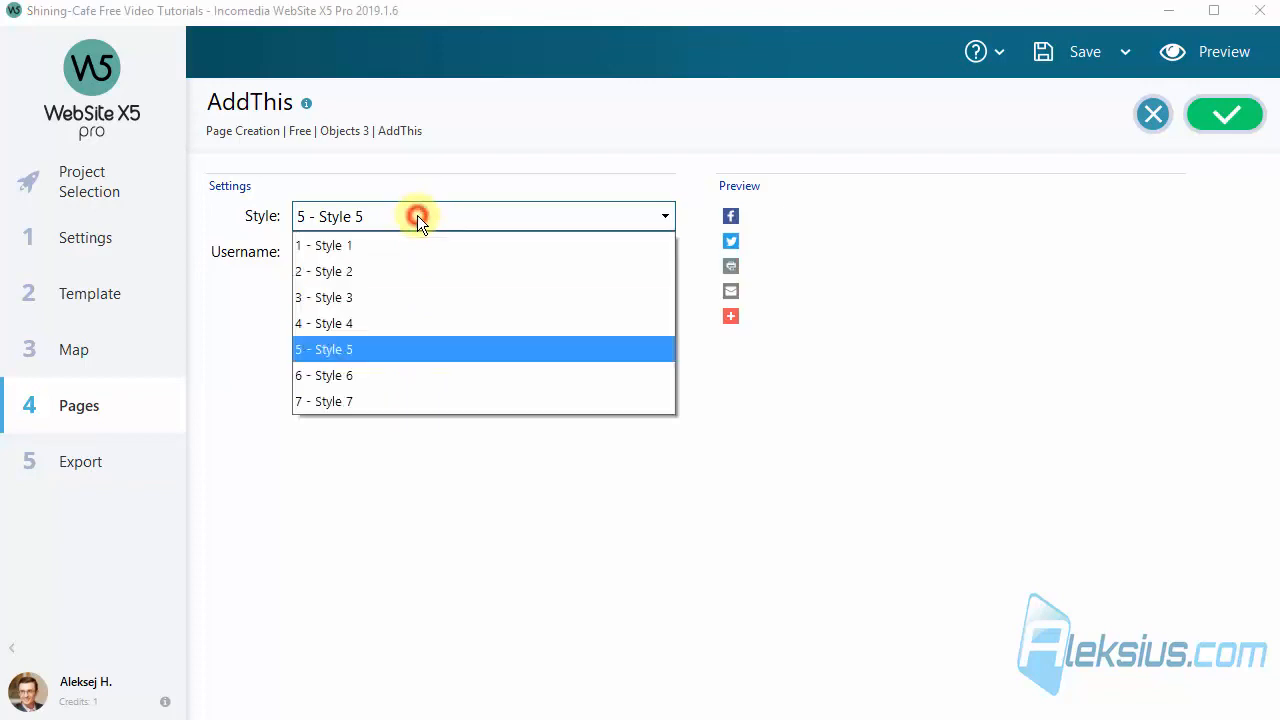
pyautogui.click(411, 247)
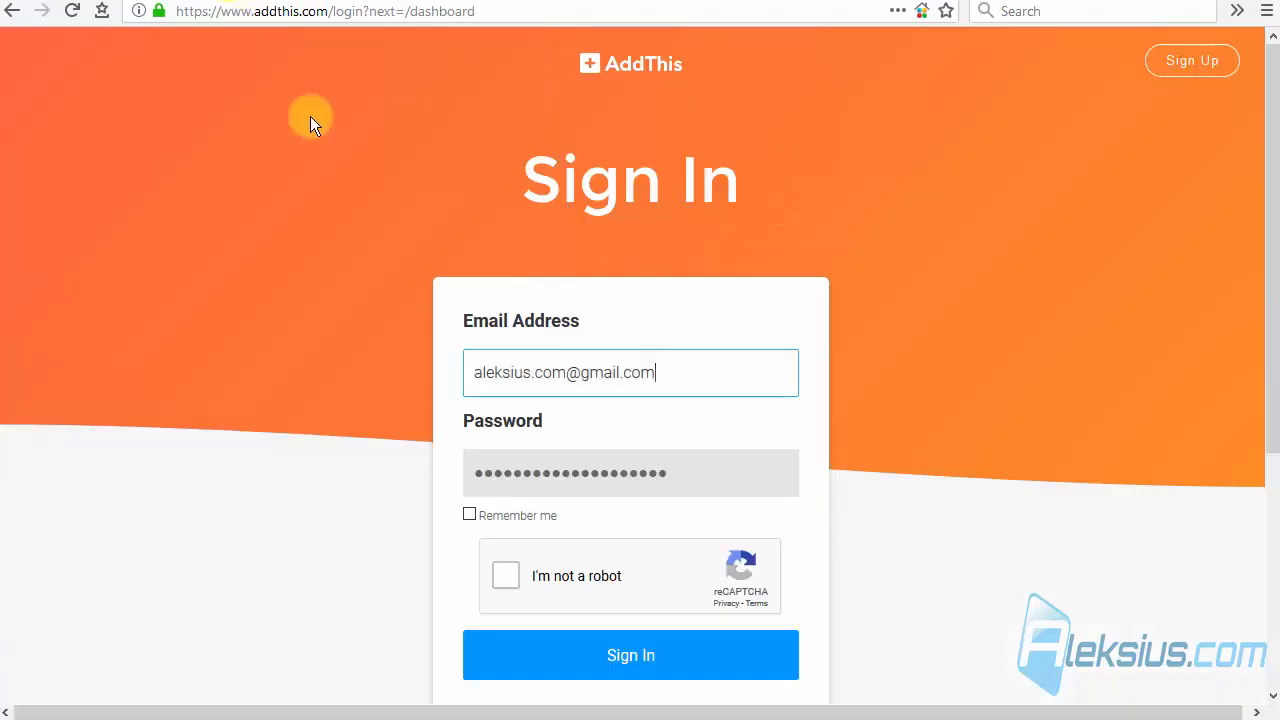
# - Switch to the browser, complete the robot check on the AddThis website and sign in to the dashboard
pyautogui.click(507, 577)
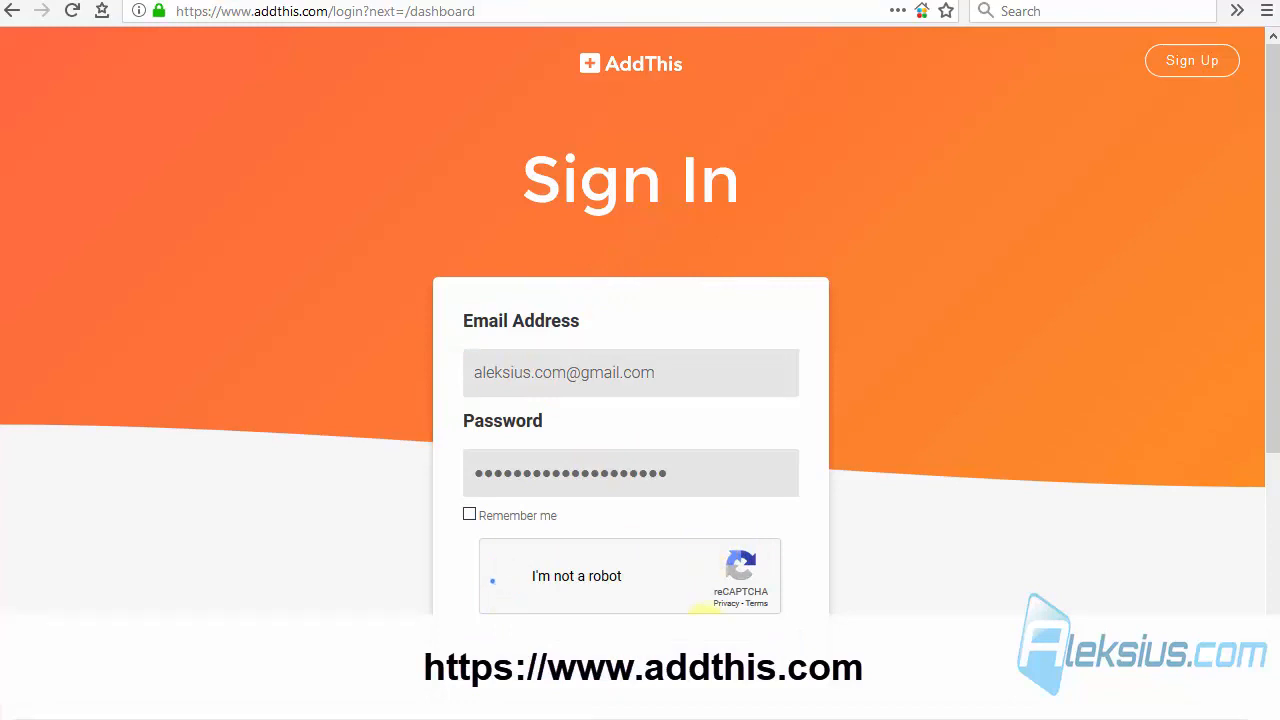
pyautogui.press('Return')
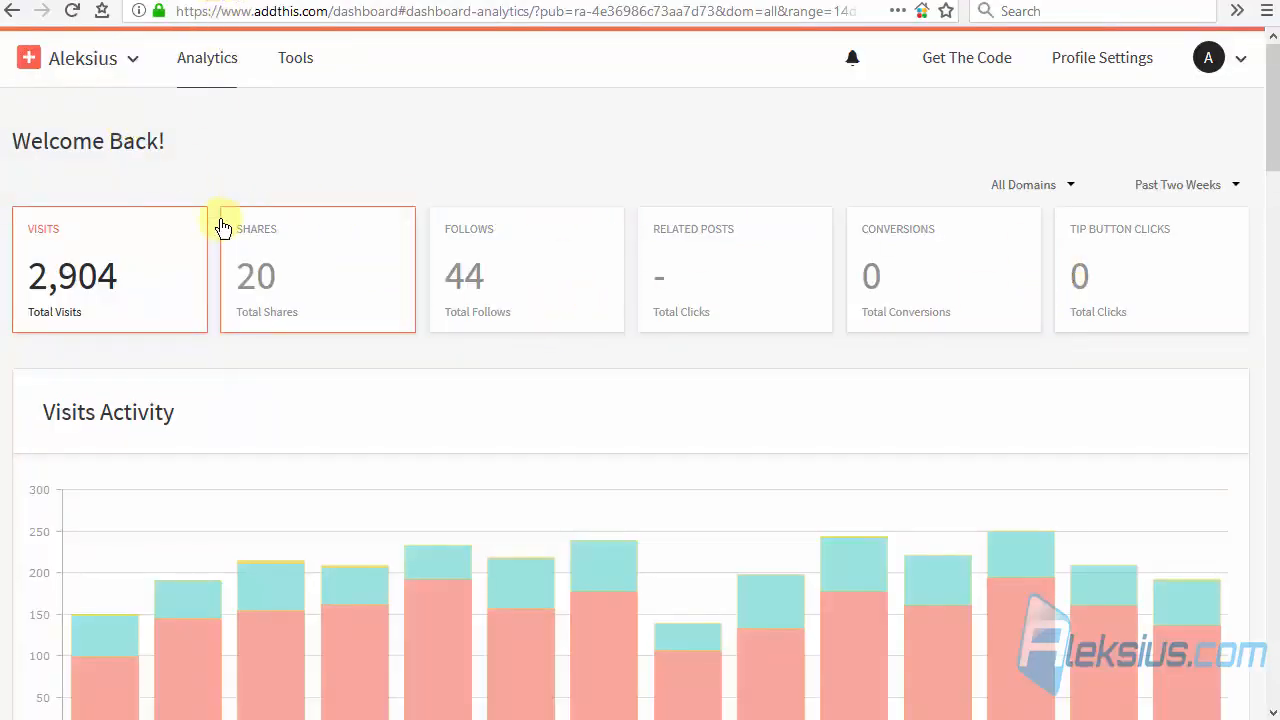
pyautogui.click(323, 284)
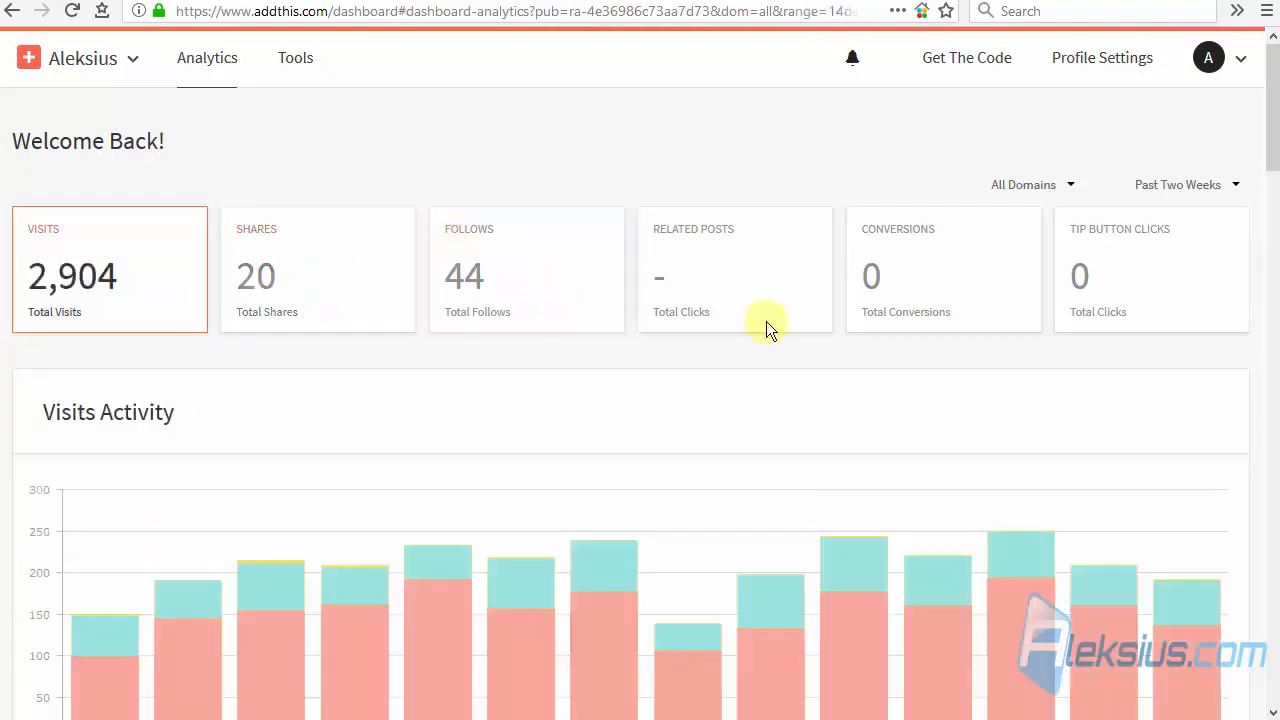
# - Add a new AddThis profile named test-aleksiu
pyautogui.click(86, 58)
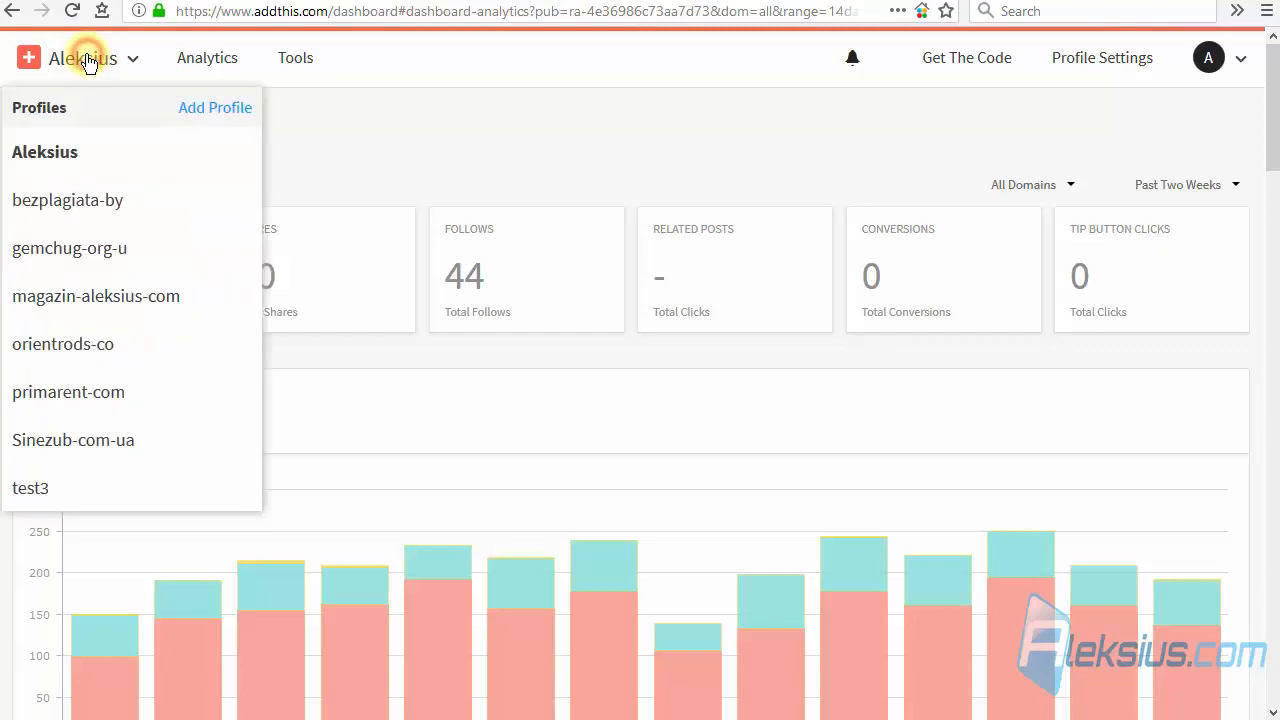
pyautogui.click(218, 110)
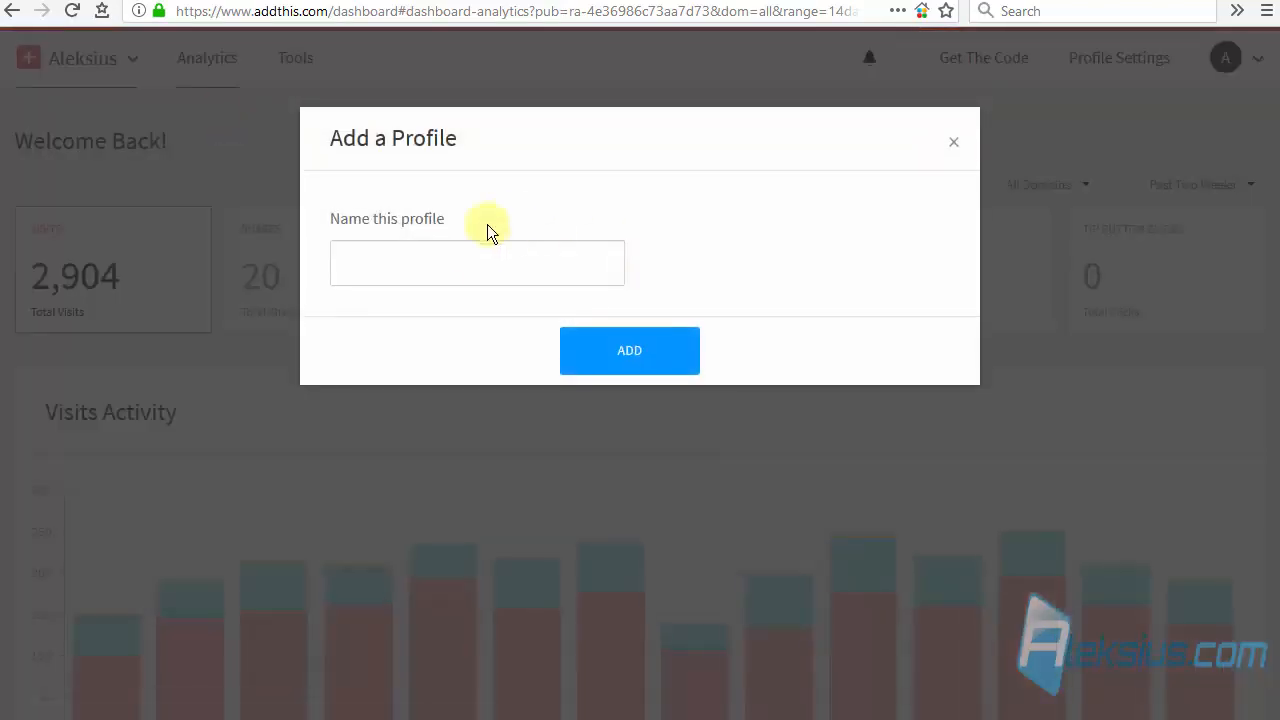
pyautogui.click(474, 263)
pyautogui.write('https://test.aleksiu')
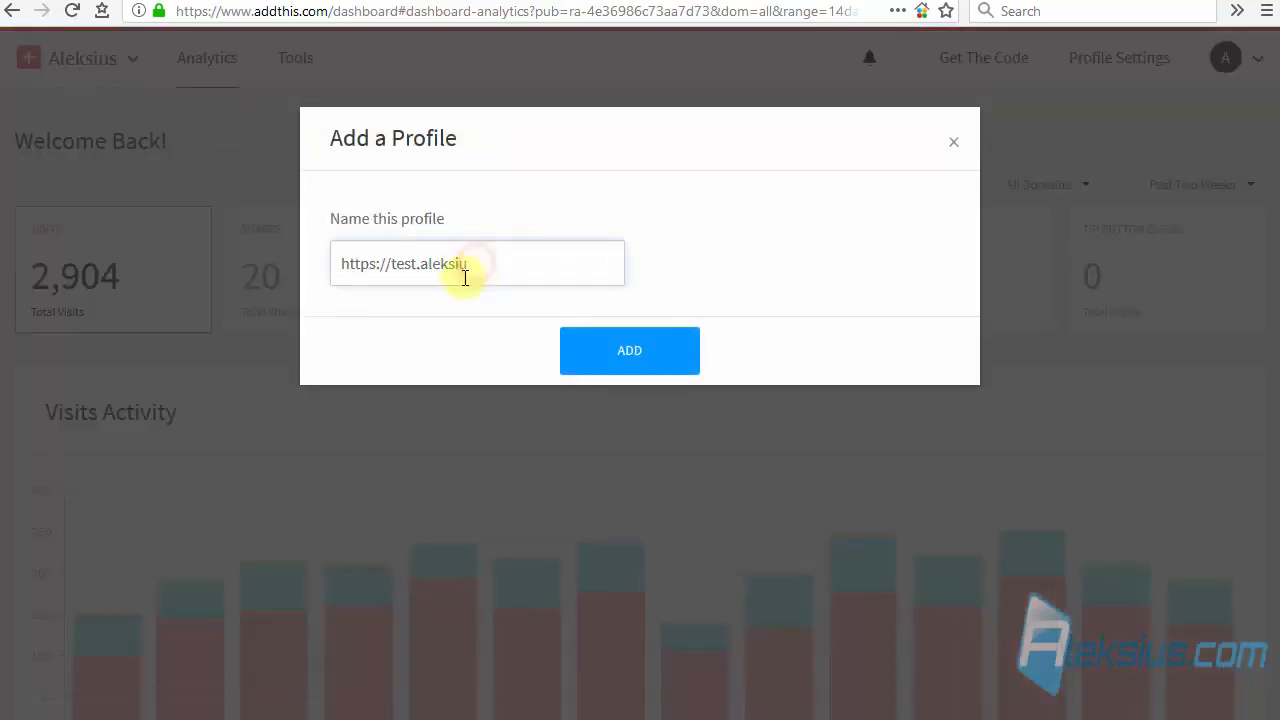
pyautogui.moveTo(392, 264); pyautogui.dragTo(354, 268)
pyautogui.press('BackSpace')
pyautogui.click(373, 263)
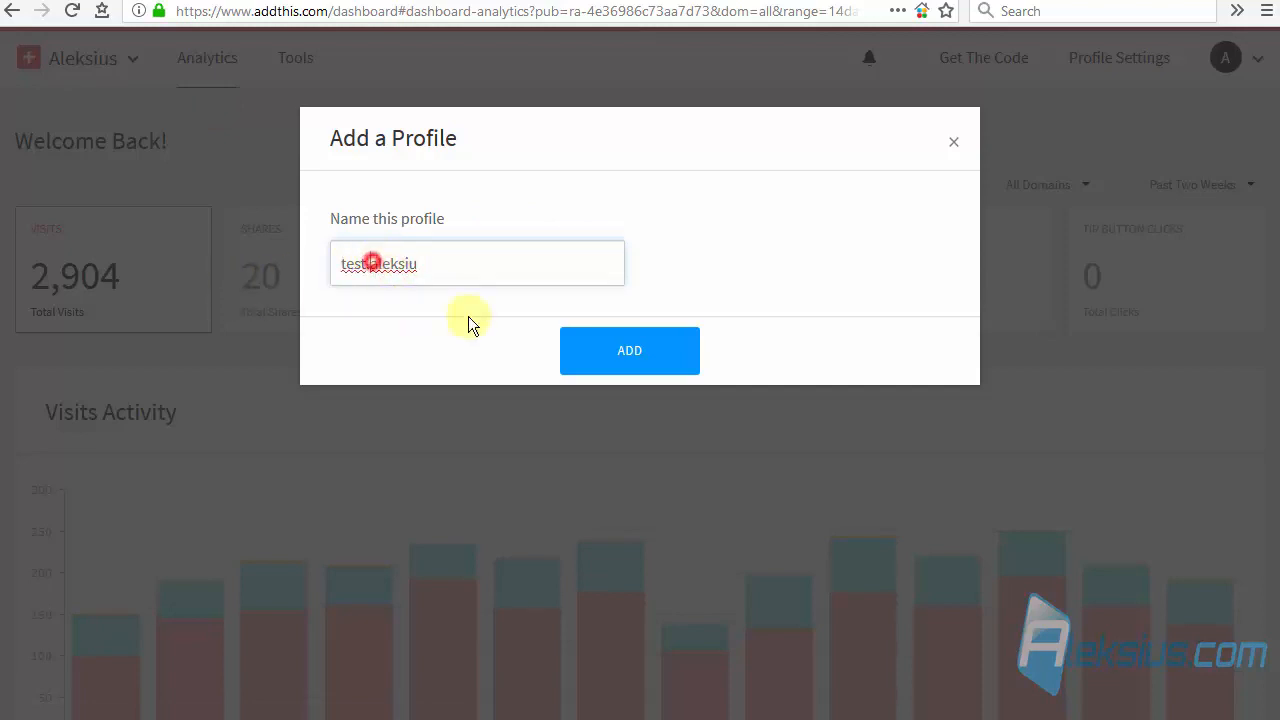
pyautogui.press('BackSpace')
pyautogui.write('-')
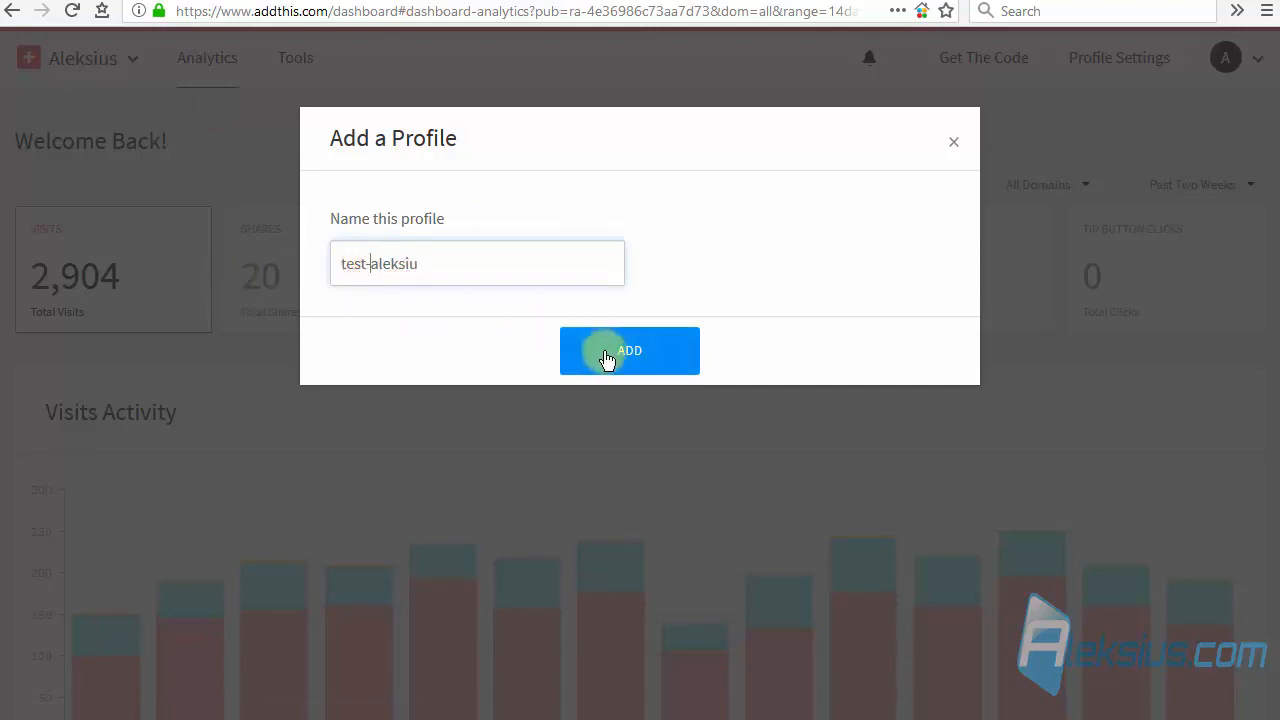
pyautogui.click(606, 355)
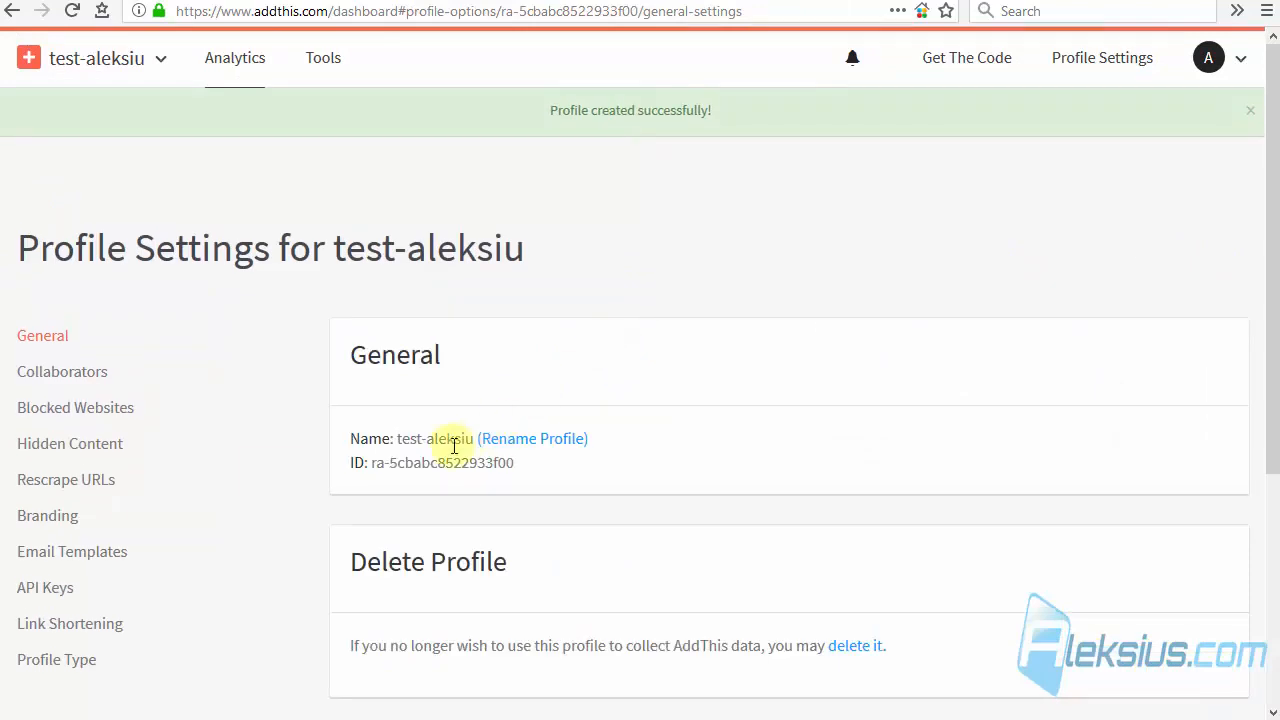
# - Copy the AddThis profile name test-aleksiu from the browser into WebSite X5 as the AddThis object's username and apply it
pyautogui.moveTo(399, 438); pyautogui.dragTo(465, 340)
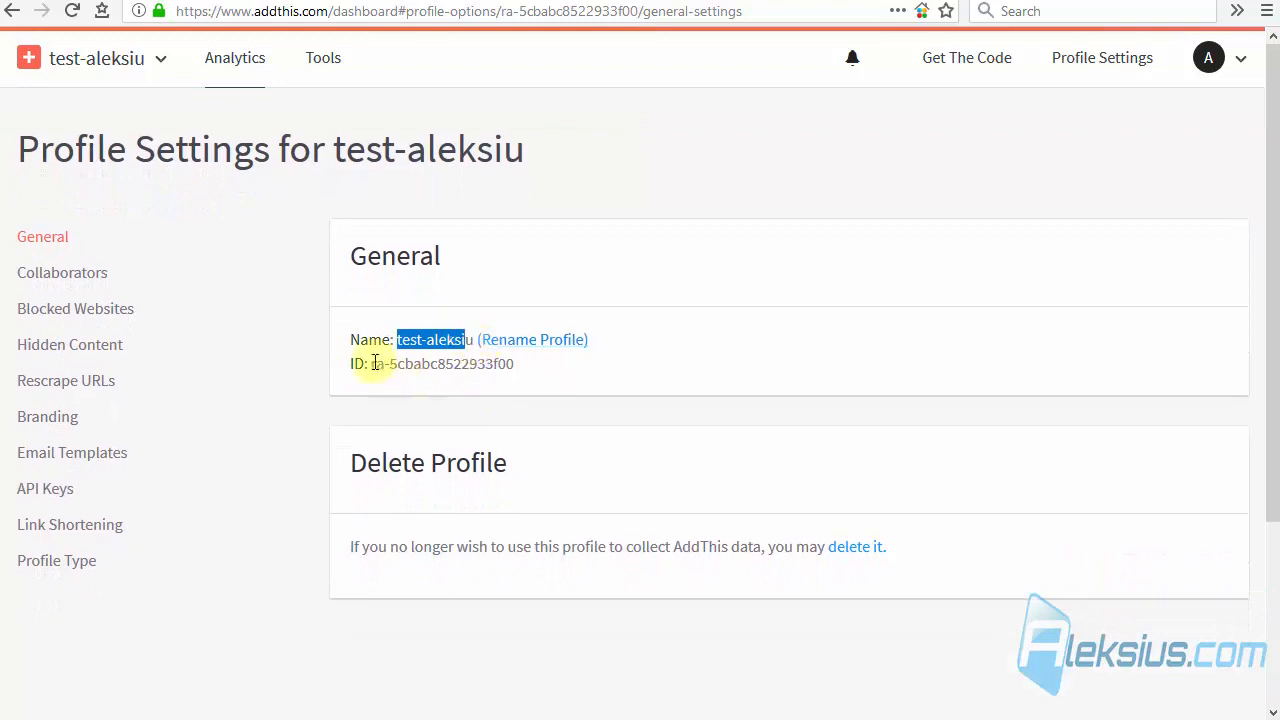
pyautogui.moveTo(371, 365); pyautogui.dragTo(548, 364)
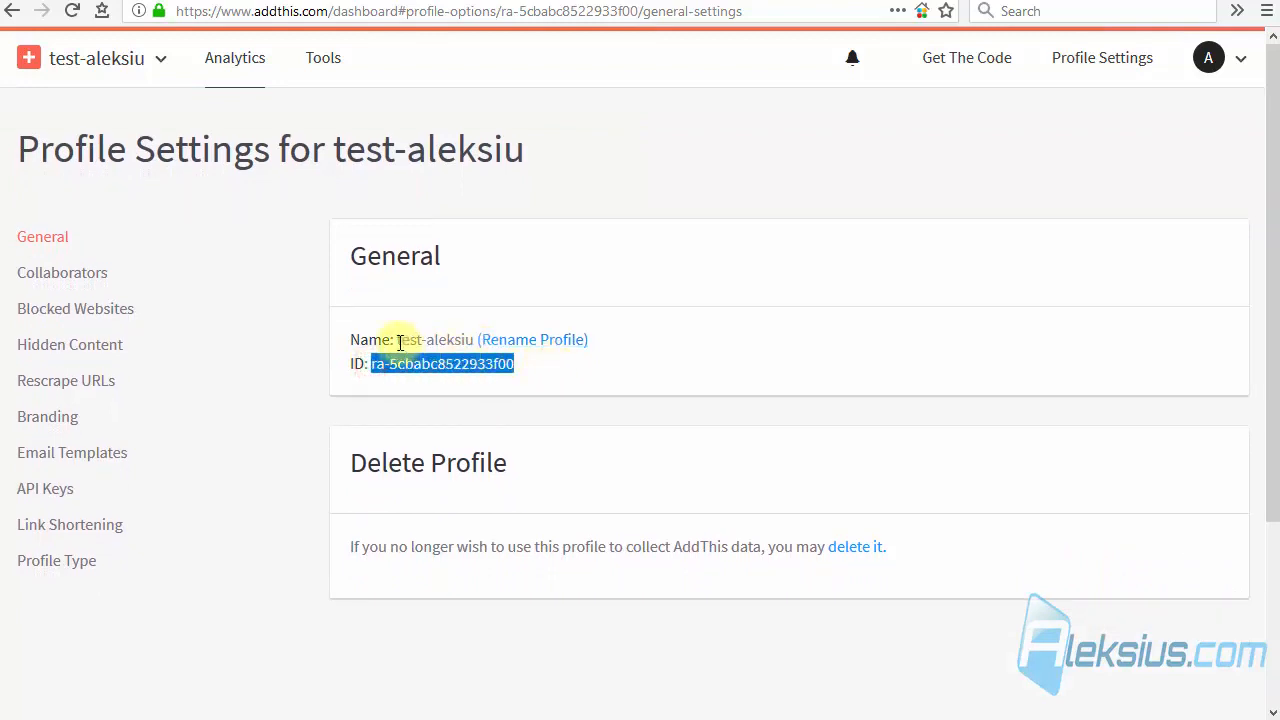
pyautogui.moveTo(399, 342); pyautogui.dragTo(475, 336)
pyautogui.hotkey('ctrl', 'c')
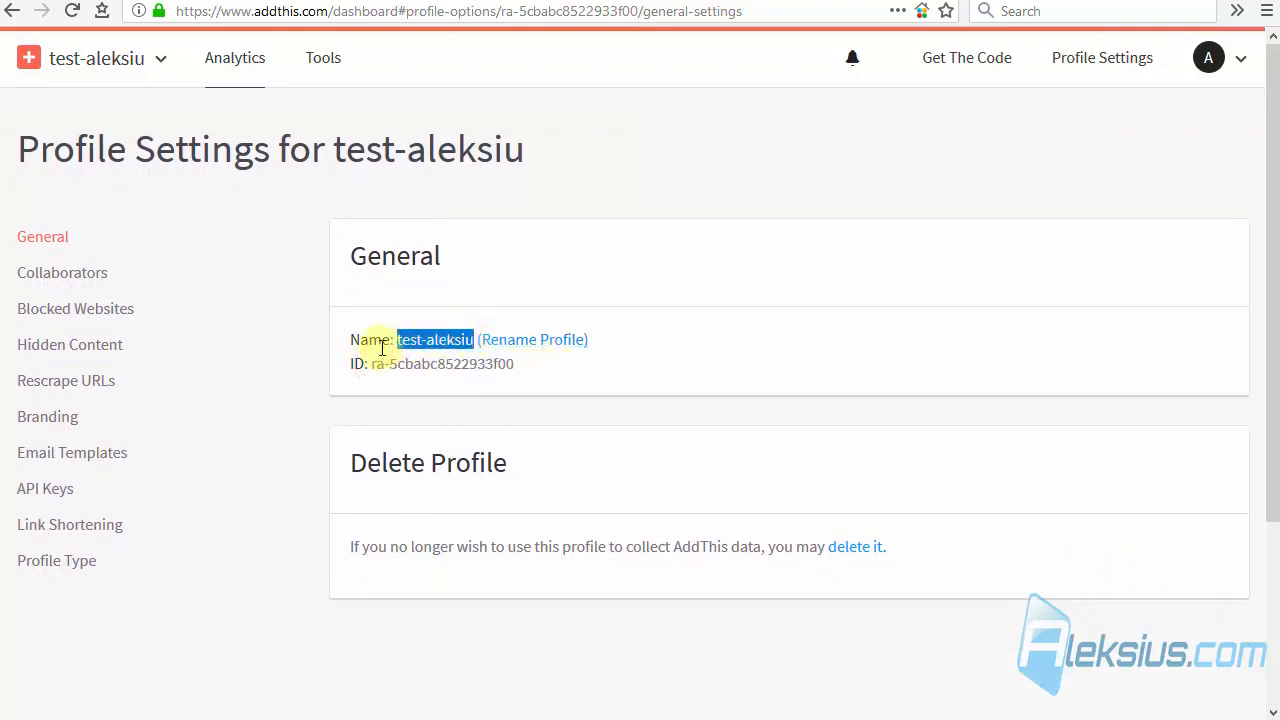
pyautogui.hotkey('alt', 'Tab')
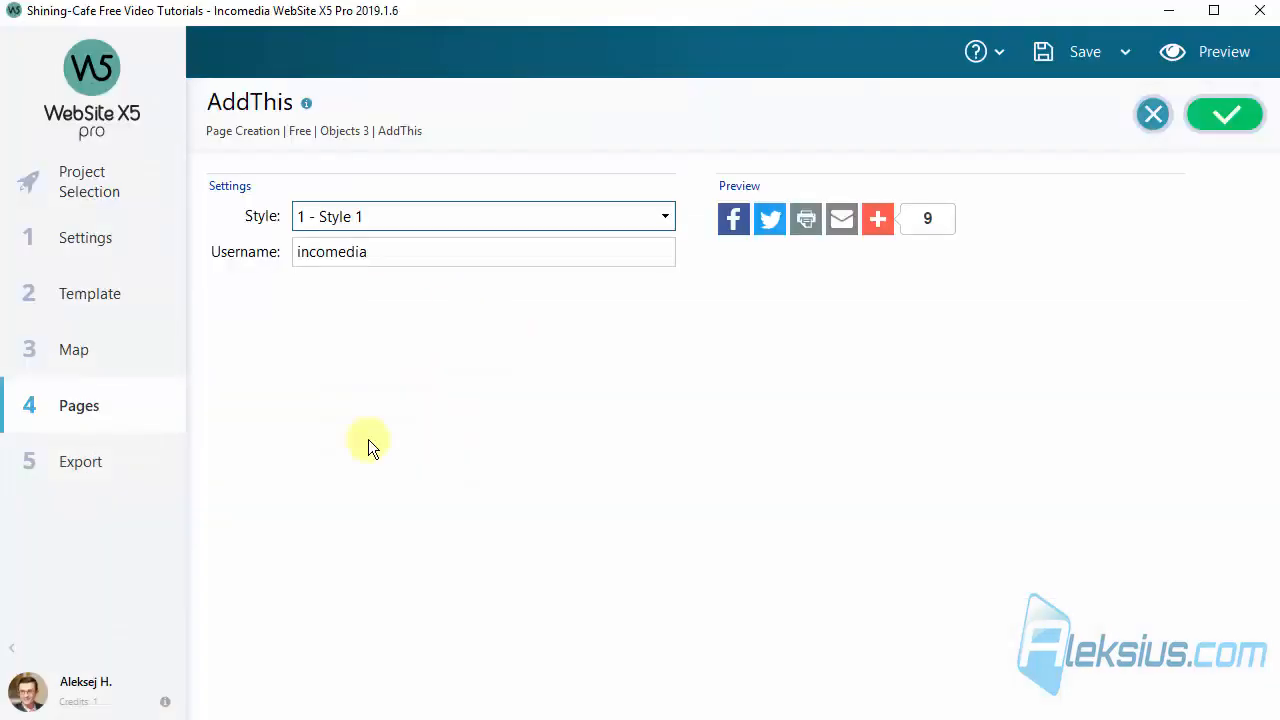
pyautogui.moveTo(380, 246); pyautogui.dragTo(206, 271)
pyautogui.hotkey('ctrl', 'v')
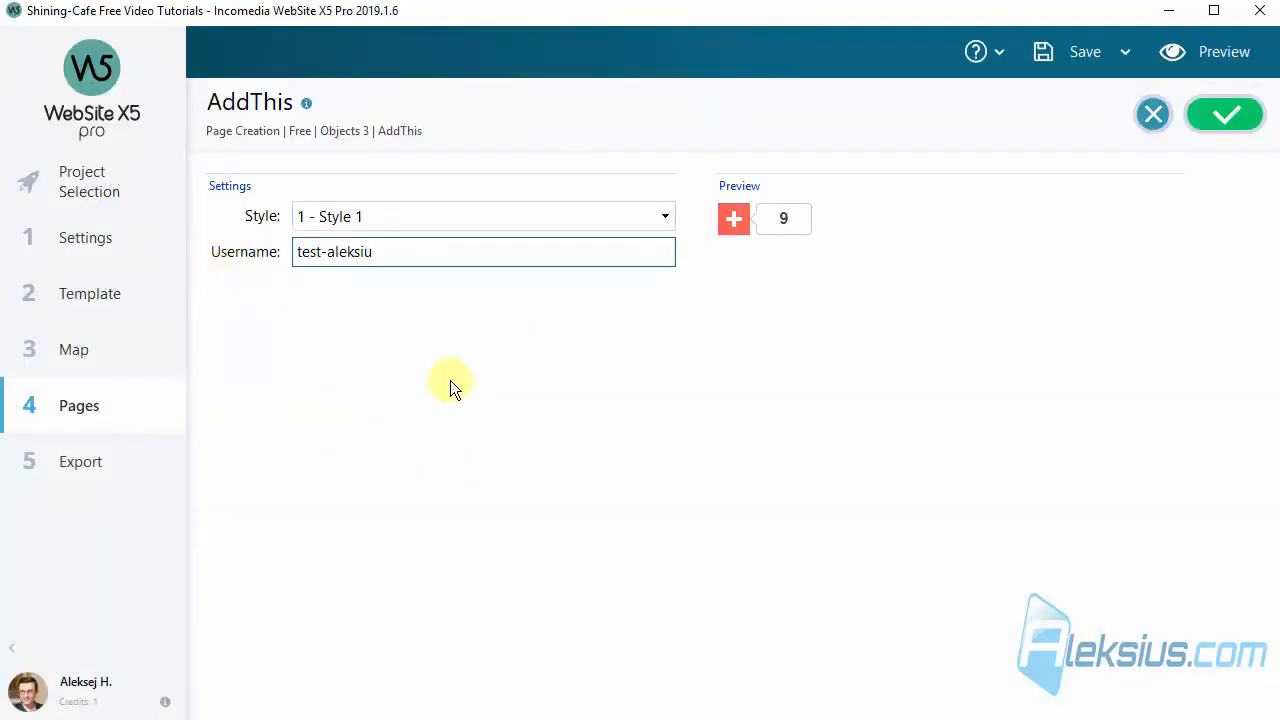
pyautogui.click(1218, 121)
# - Check the profile's ID in the browser, and review the username in the page's AddThis object settings
pyautogui.click(1169, 10)
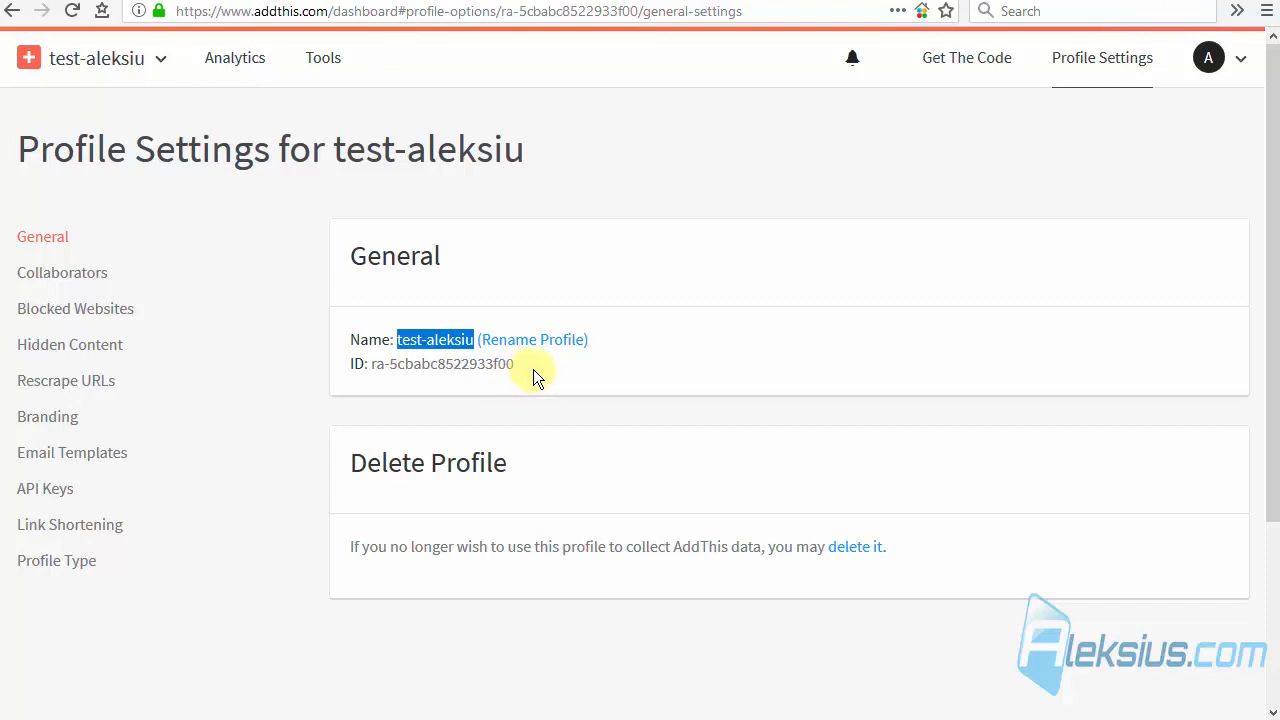
pyautogui.moveTo(518, 364); pyautogui.dragTo(369, 366)
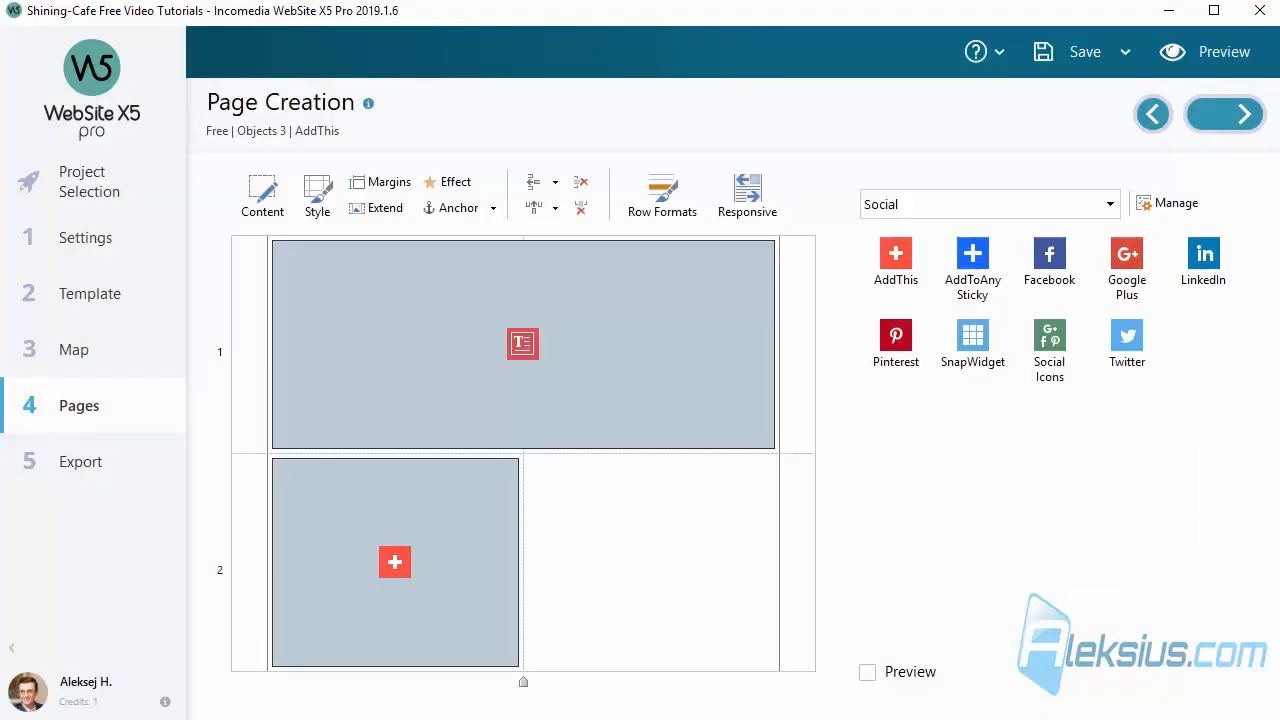
pyautogui.doubleClick(448, 510)
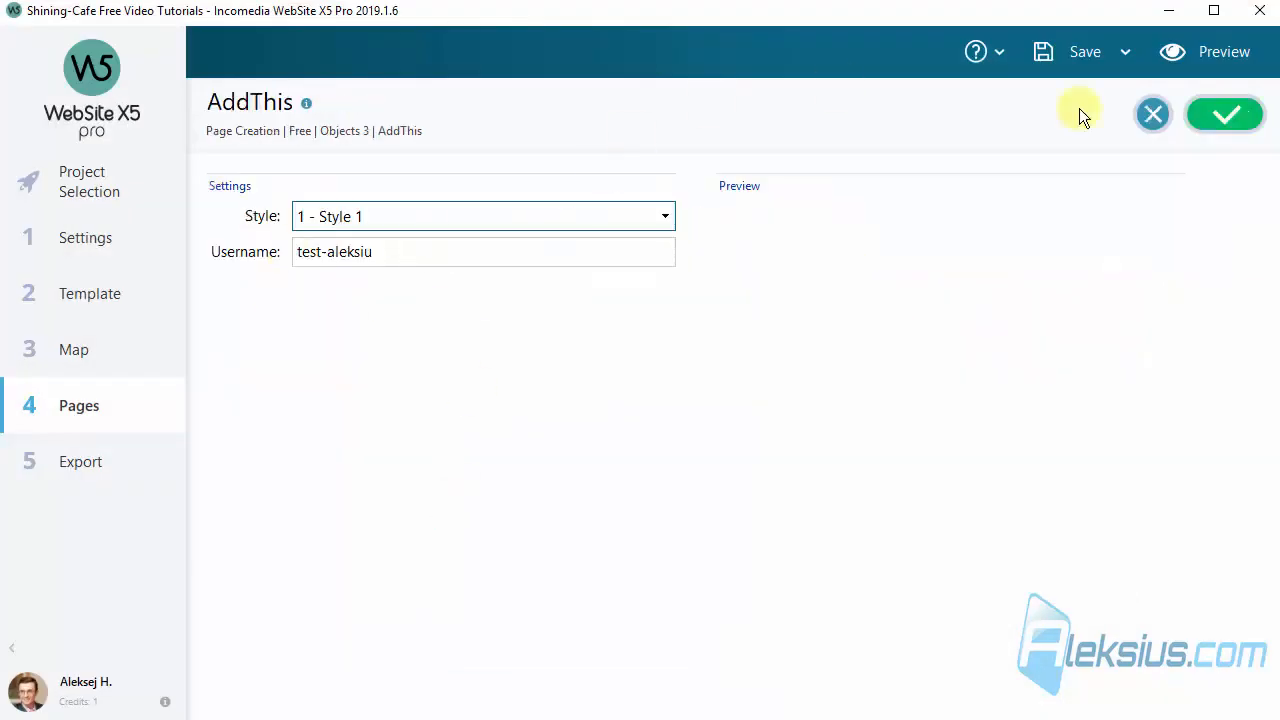
pyautogui.click(1257, 128)
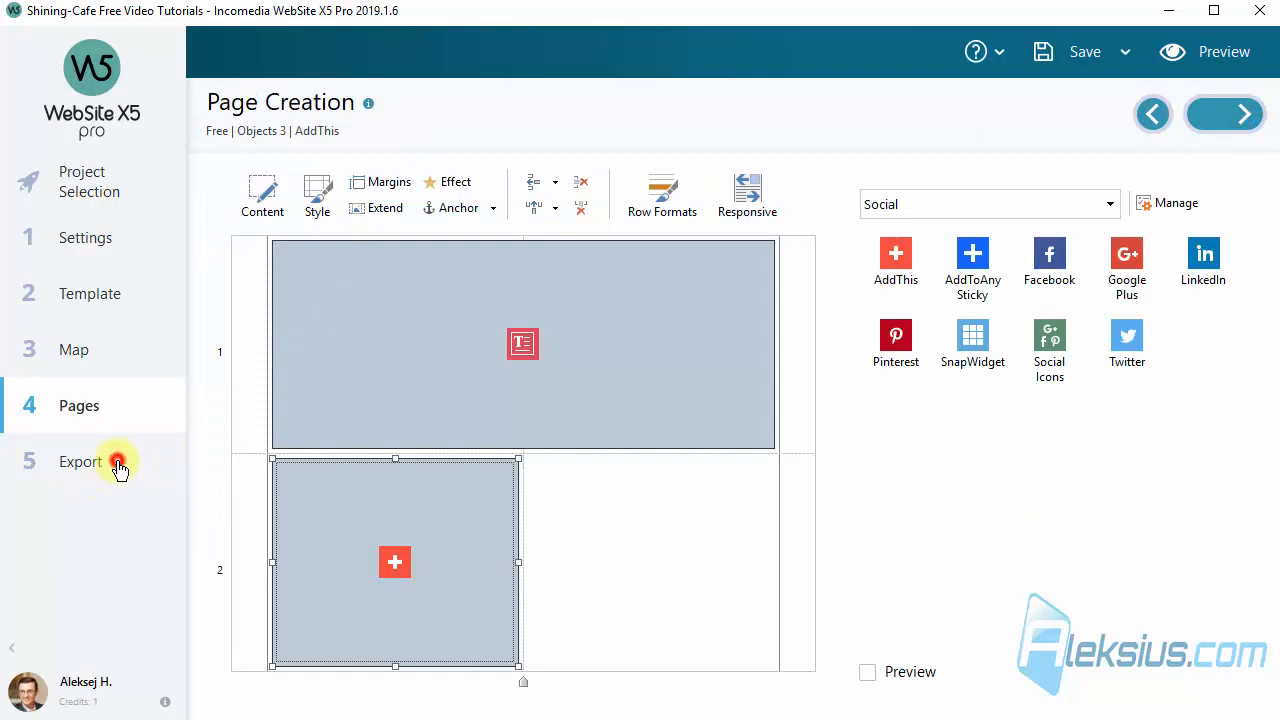
# - Upload the website to the Internet, exporting only the files modified after the last export
pyautogui.click(118, 465)
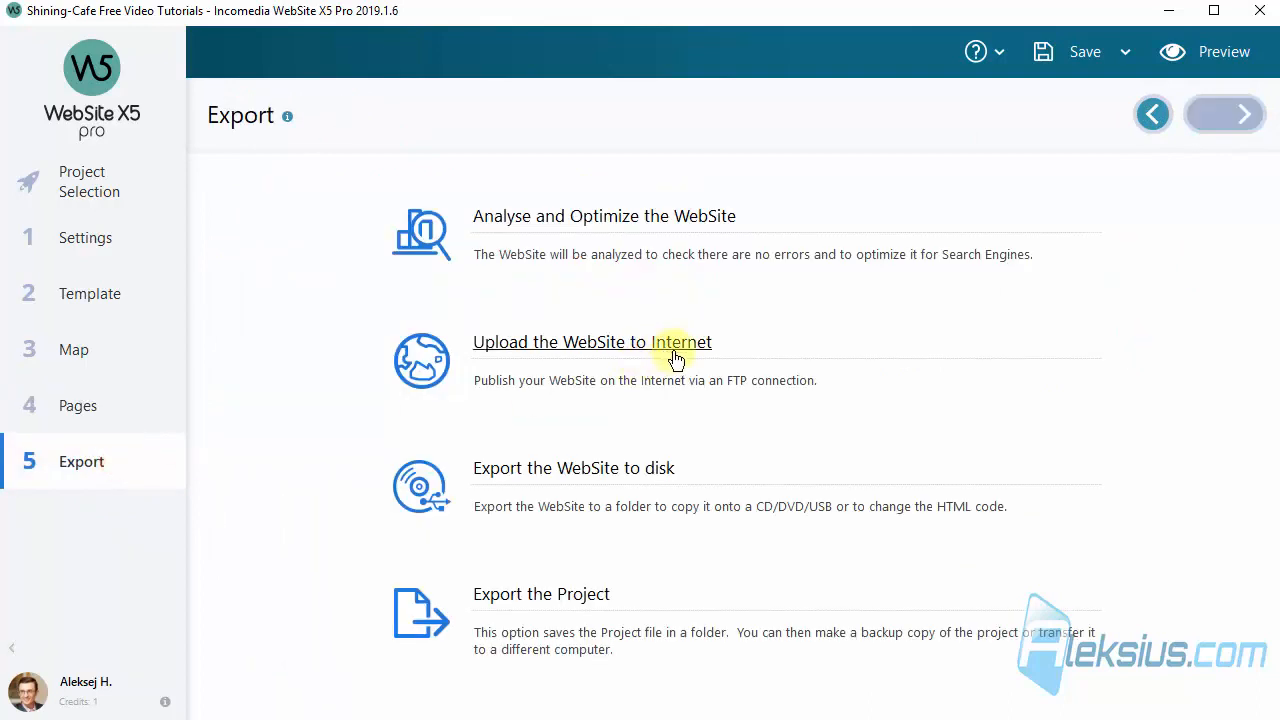
pyautogui.click(681, 350)
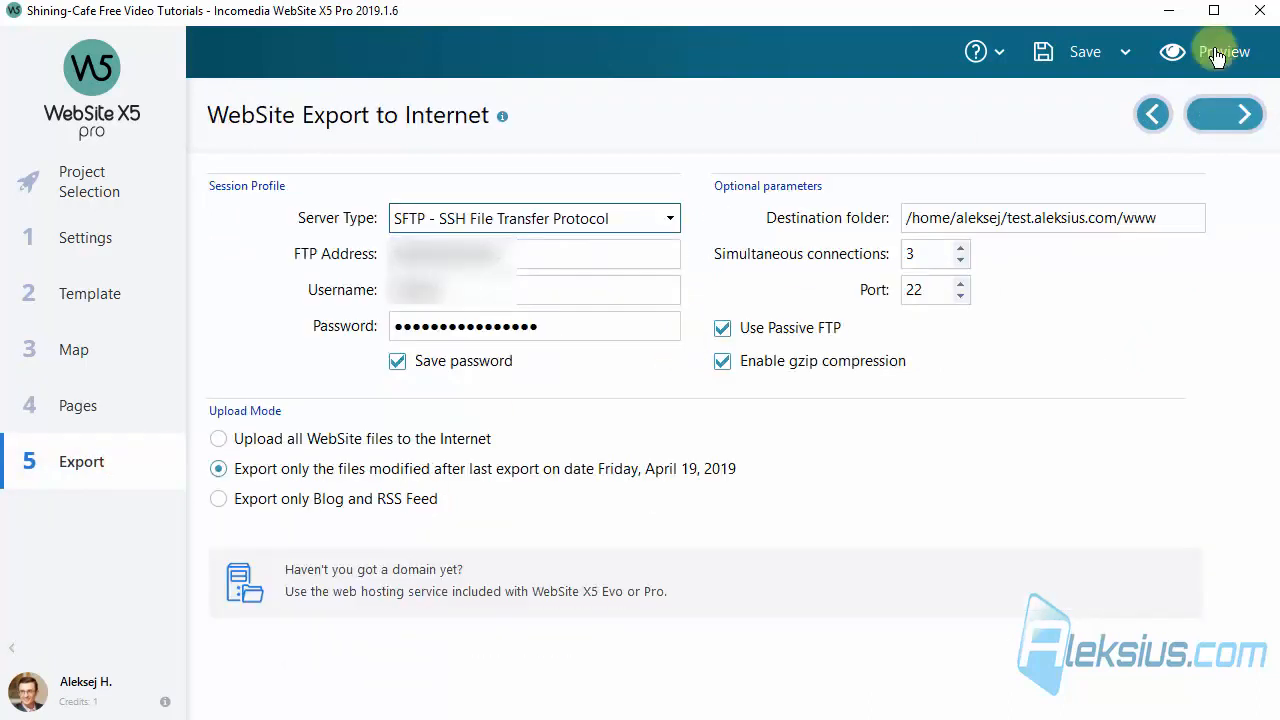
pyautogui.click(1213, 115)
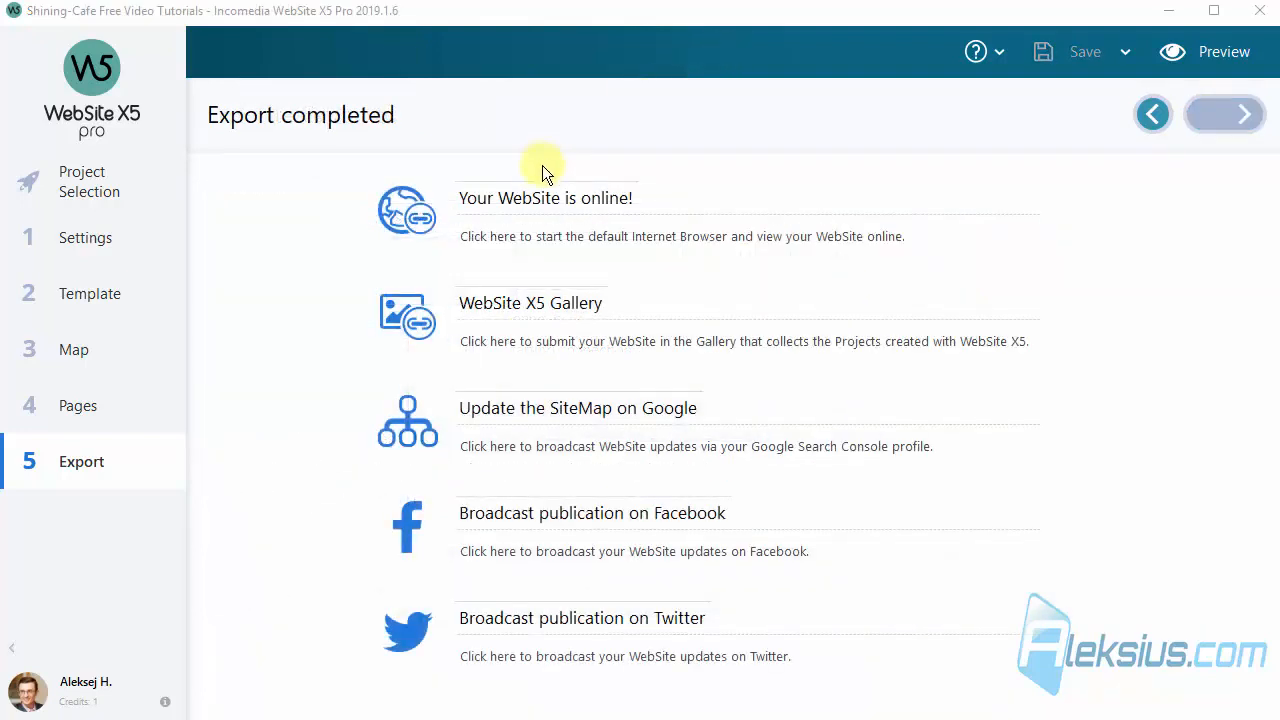
# - Open the published website in the browser, enter its English version and go to the AddThis page under Free, Objects 3
pyautogui.click(532, 212)
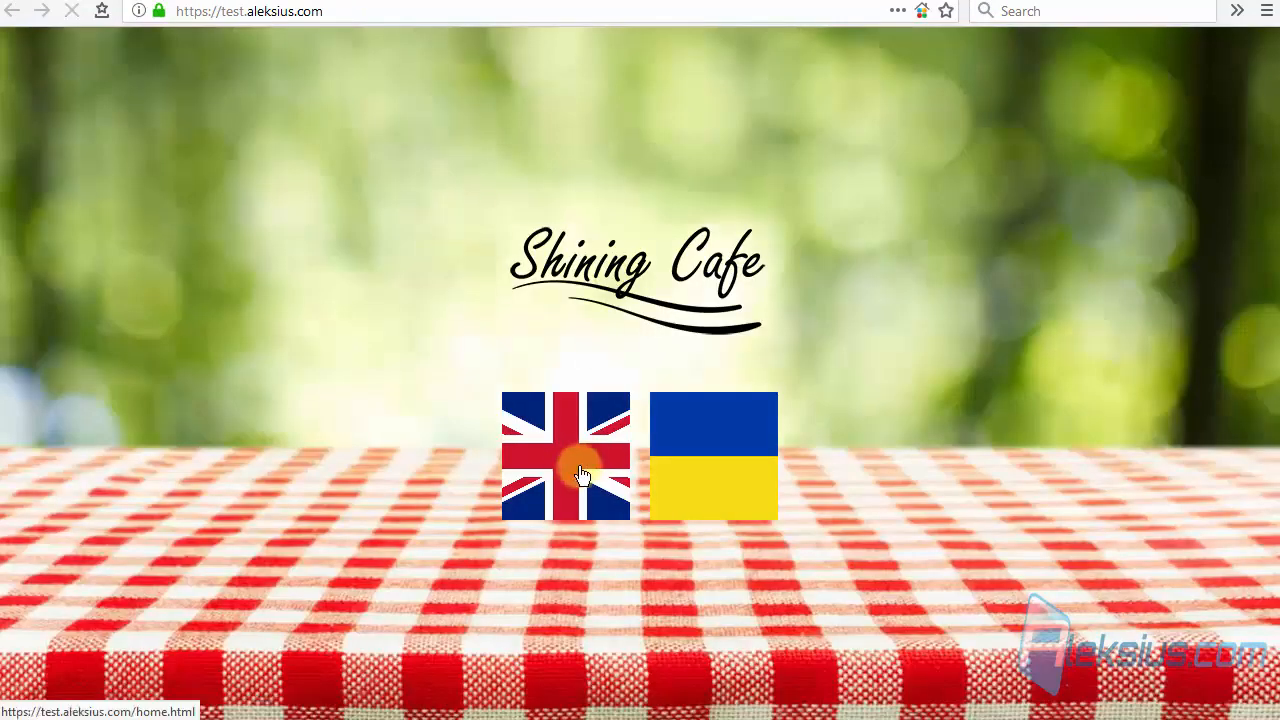
pyautogui.click(583, 473)
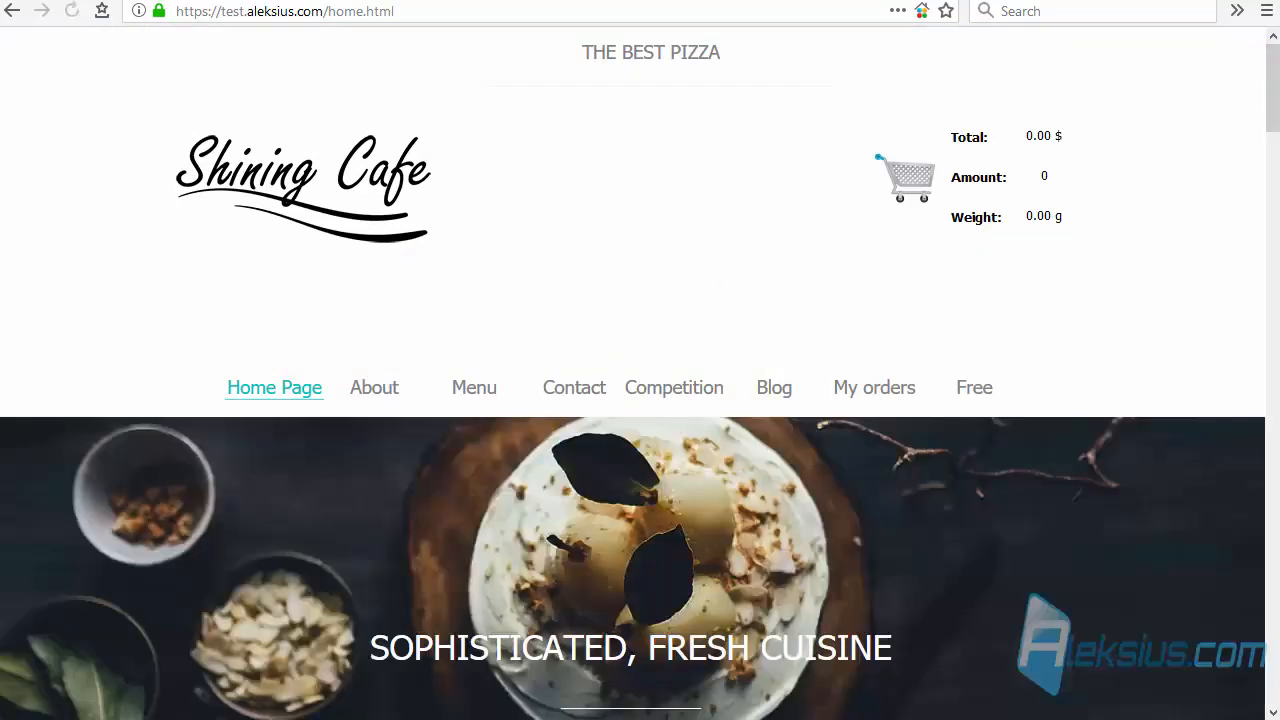
pyautogui.click(990, 395)
pyautogui.moveTo(989, 429)
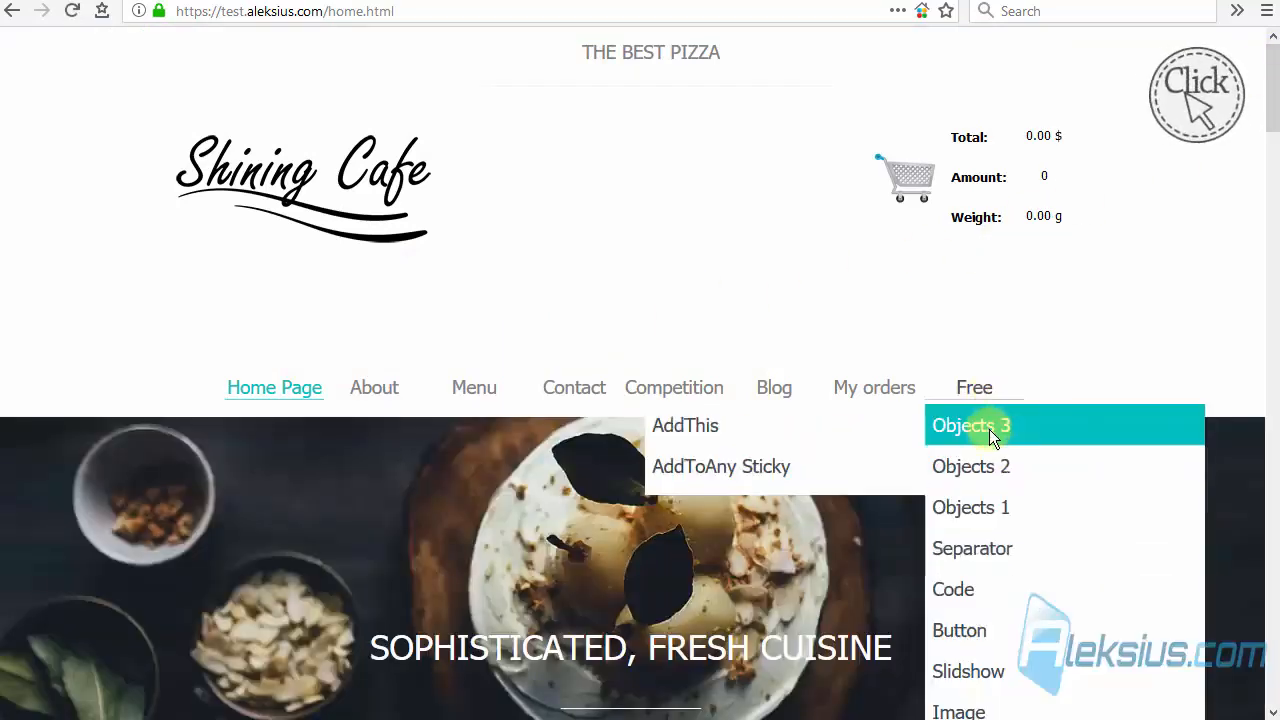
pyautogui.click(810, 432)
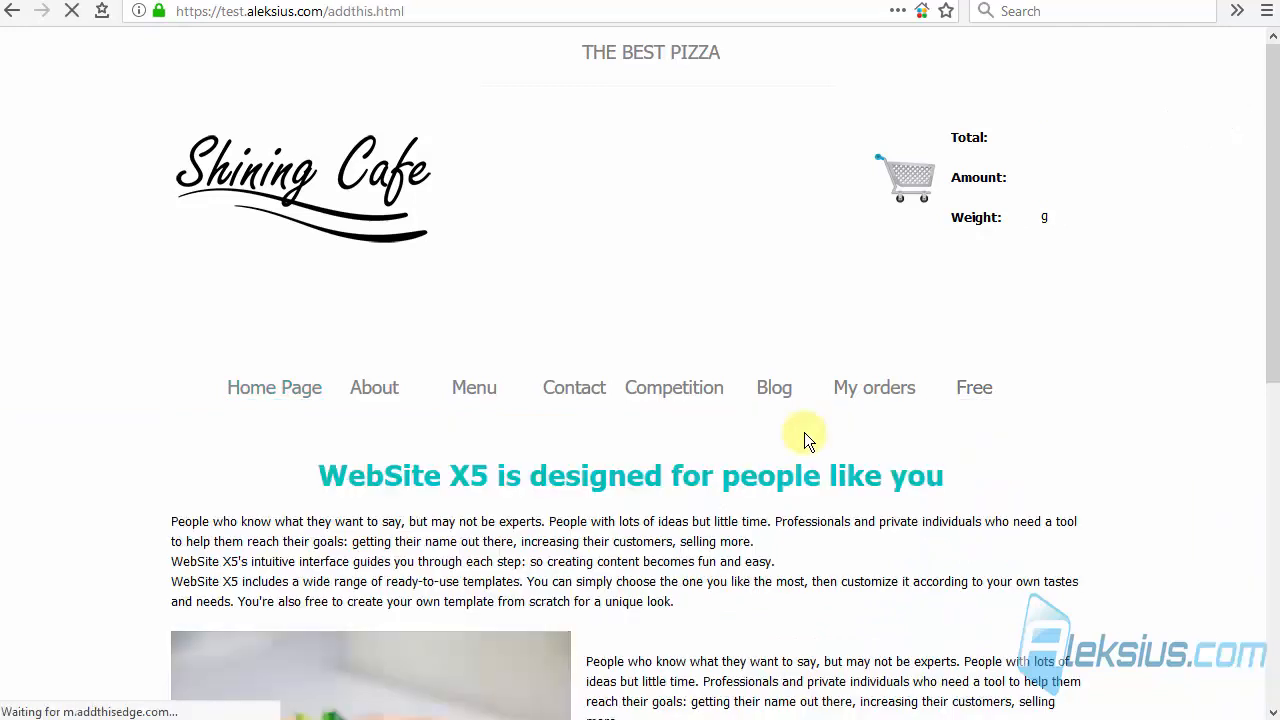
# - Start sharing the page on Facebook from the AddThis buttons below the page text
pyautogui.scroll(-3, 700, 300)
pyautogui.scroll(-4, 763, 451)
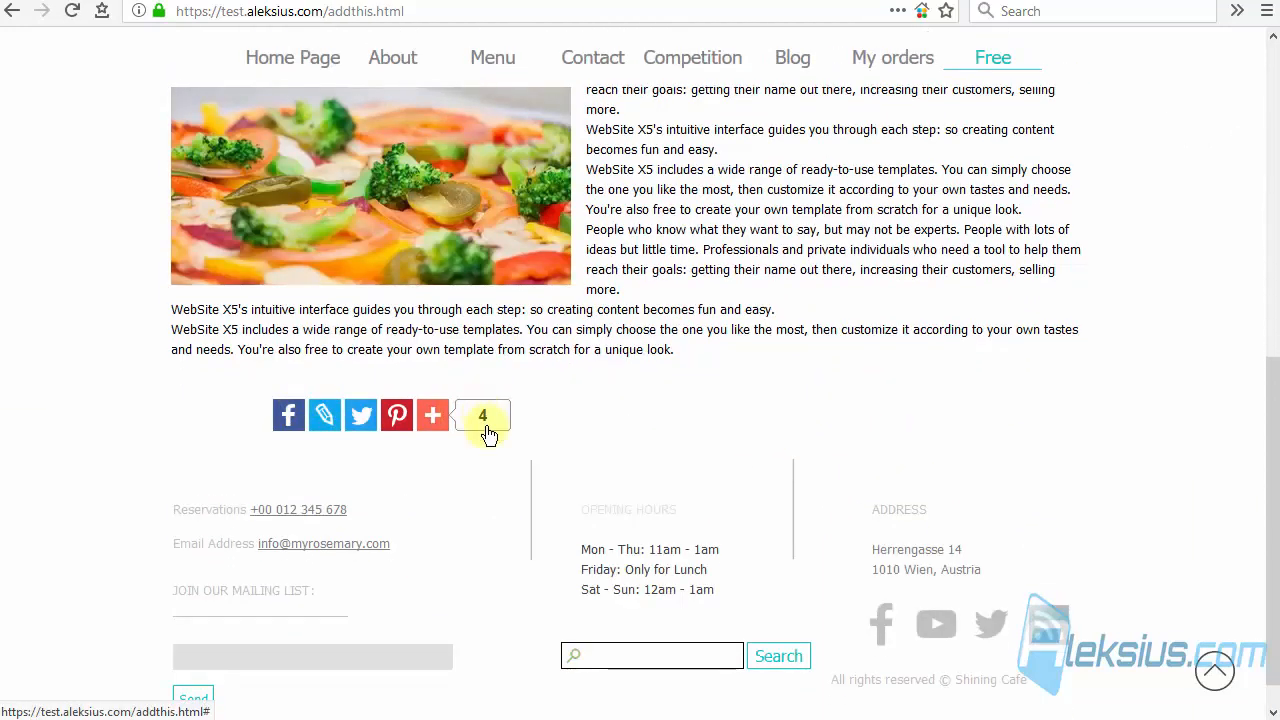
pyautogui.click(289, 418)
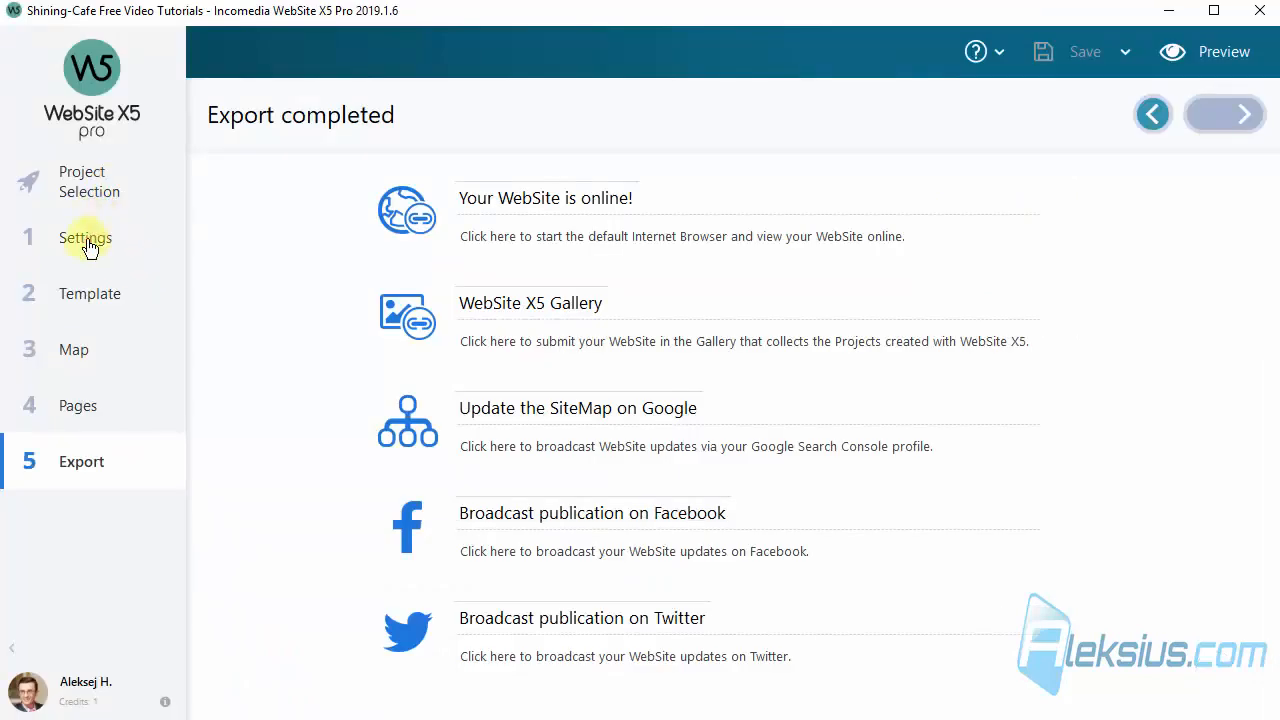
# - Review the OpenGraph image in the website settings and the page title in the AddThis page's properties
pyautogui.click(87, 246)
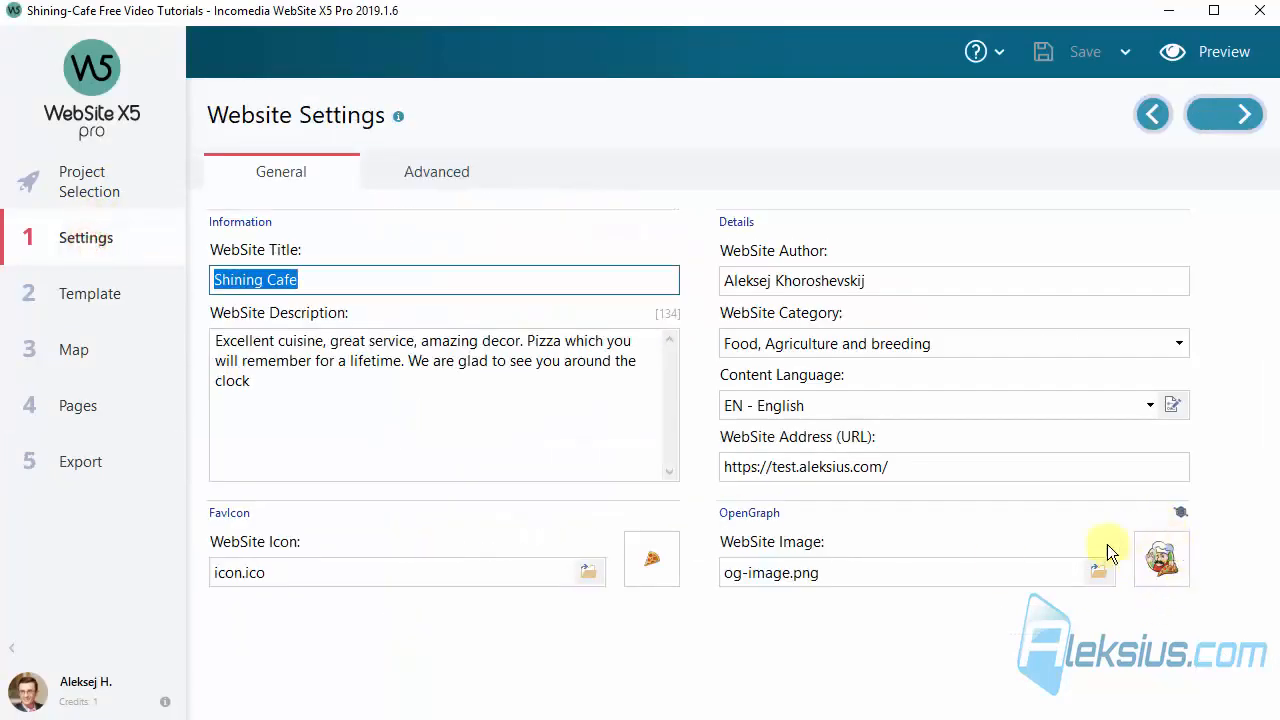
pyautogui.click(86, 338)
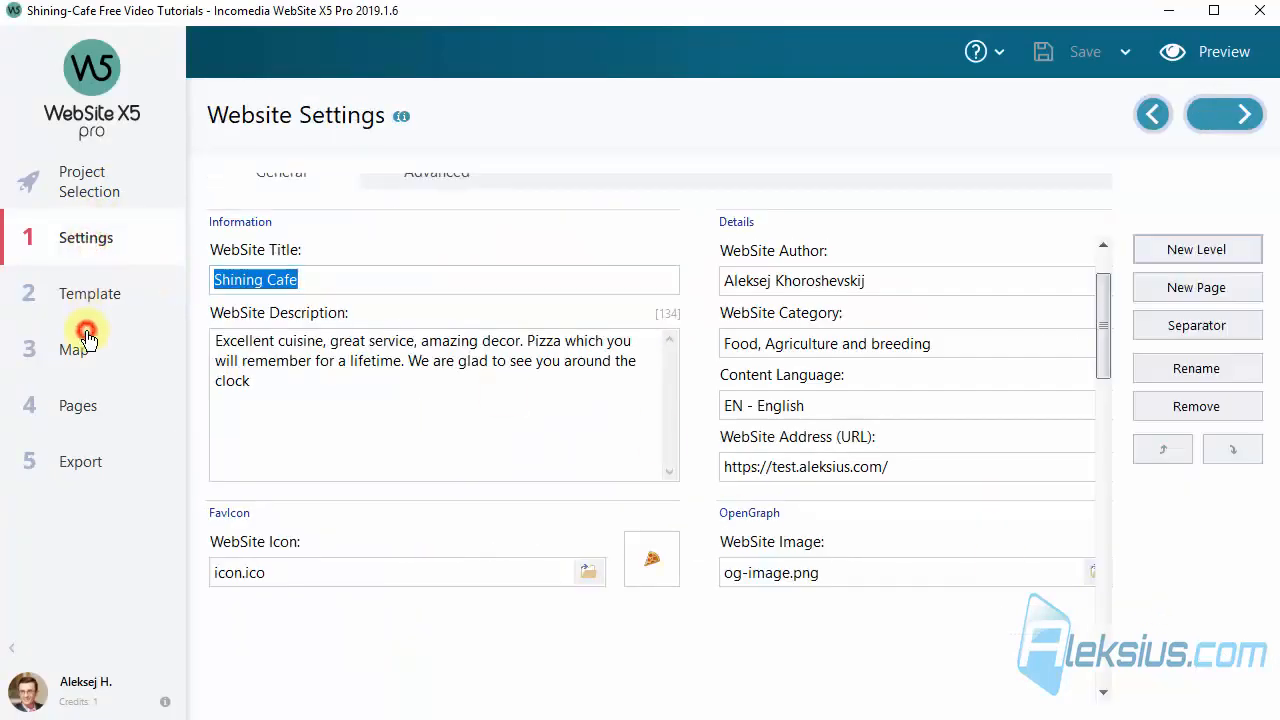
pyautogui.scroll(-2, 662, 619)
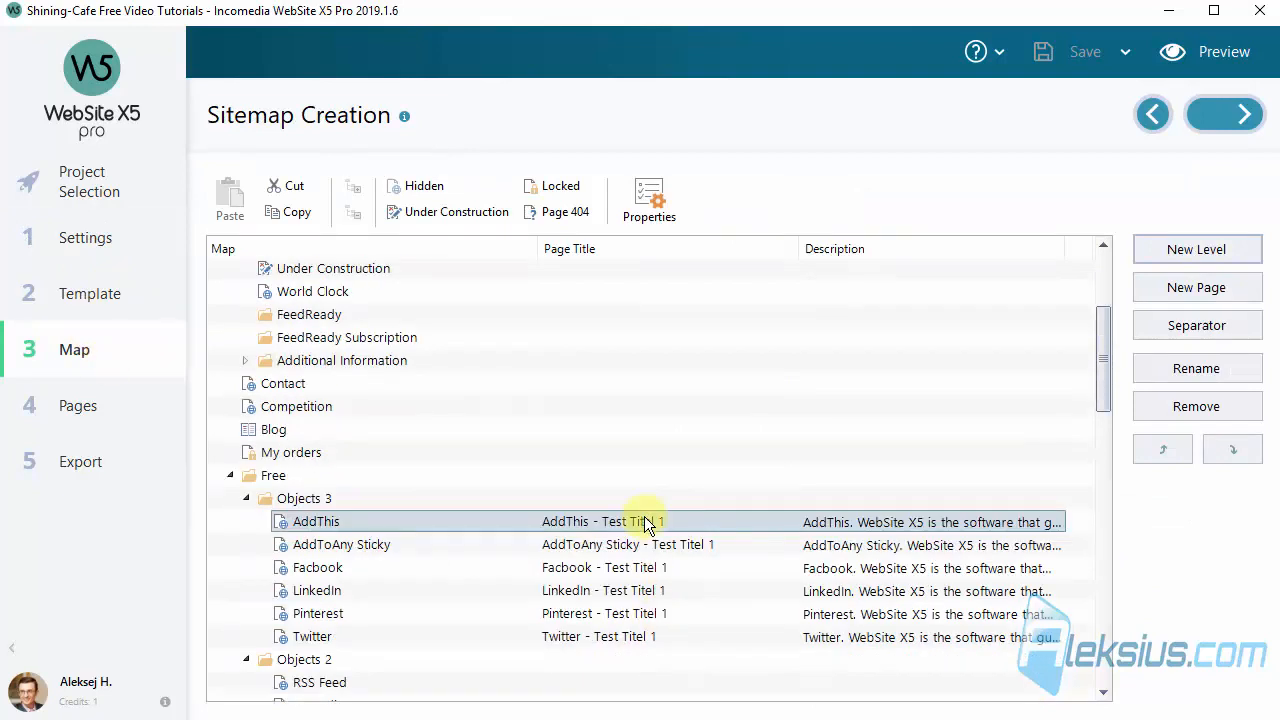
pyautogui.click(667, 199)
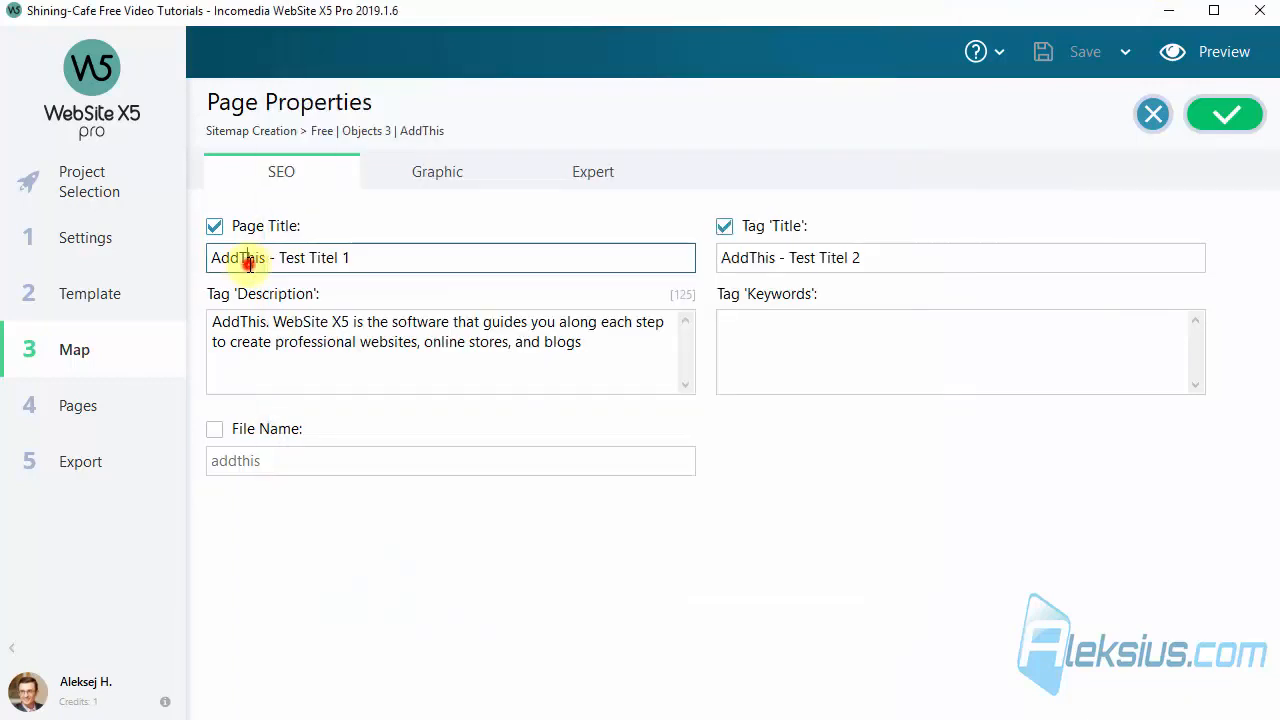
pyautogui.moveTo(215, 258); pyautogui.dragTo(380, 258)
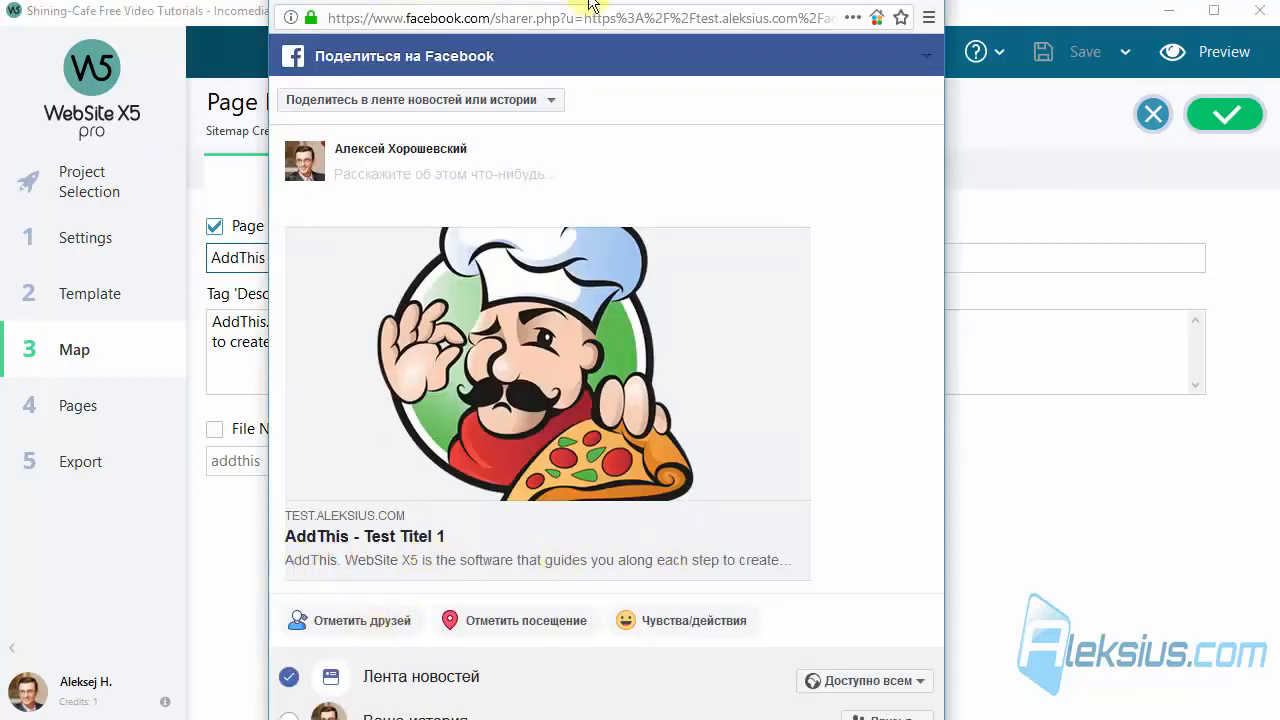
# - Publish the AddThis page share to the Facebook news feed and view the post on the profile
pyautogui.click(700, 684)
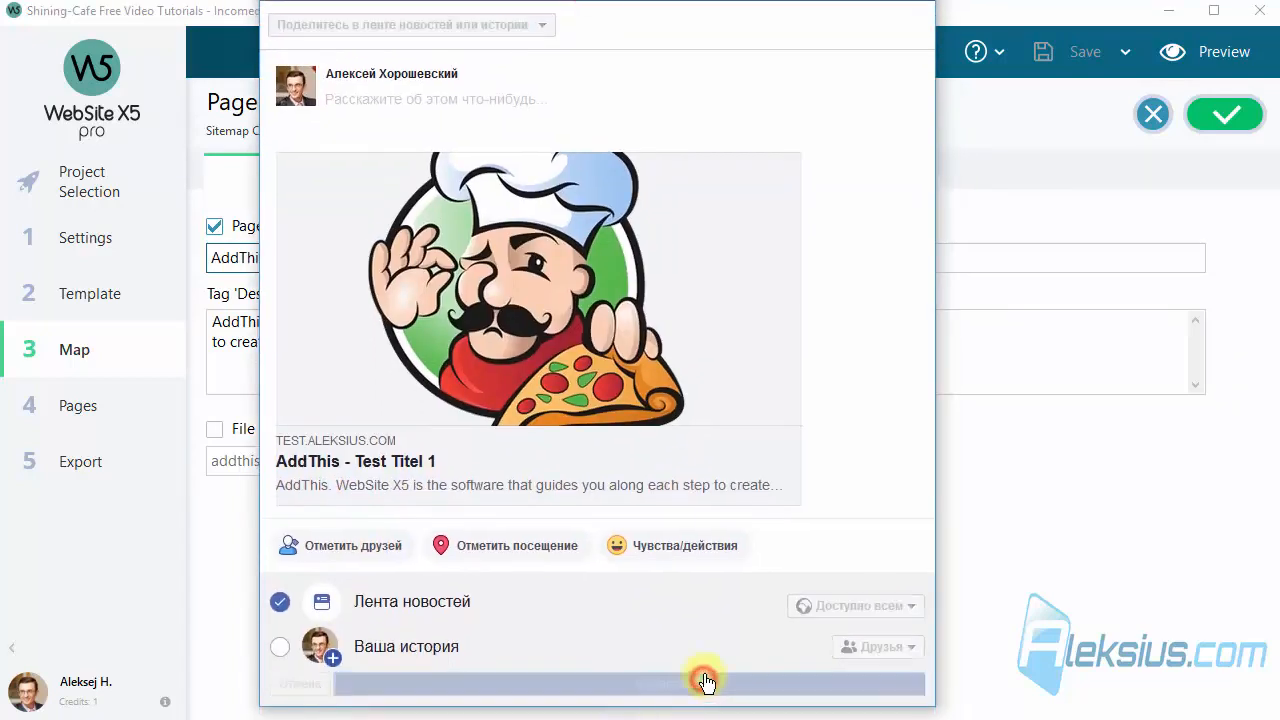
pyautogui.click(1166, 12)
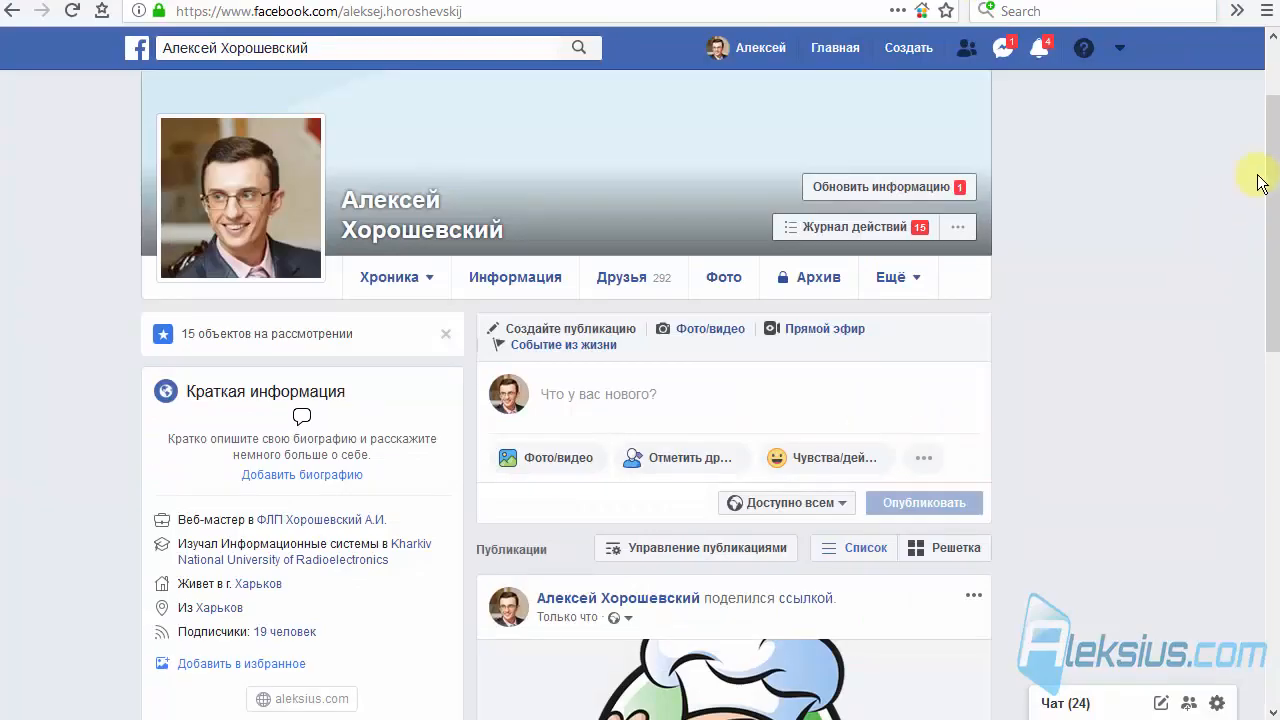
pyautogui.moveTo(1268, 120); pyautogui.dragTo(1266, 285)
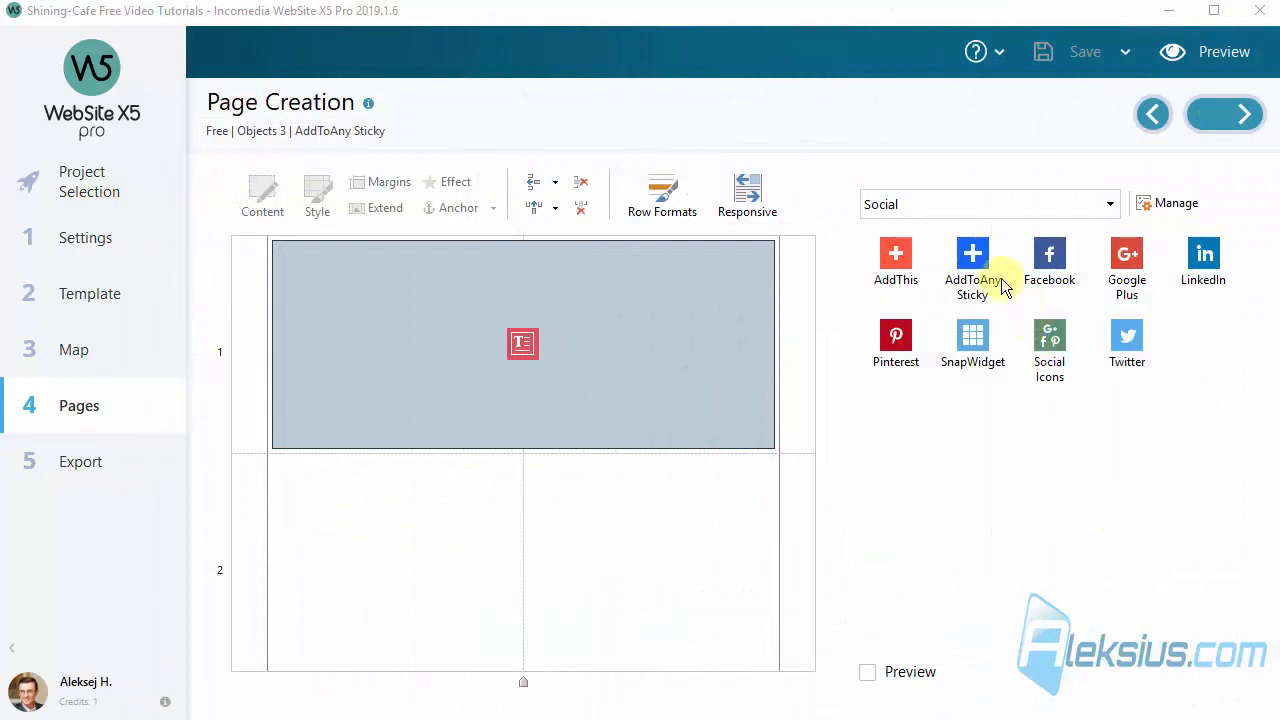
# - Place an AddToAny Sticky object in the first cell of the AddToAny Sticky page's second row and open its settings
pyautogui.moveTo(1003, 287); pyautogui.dragTo(433, 545)
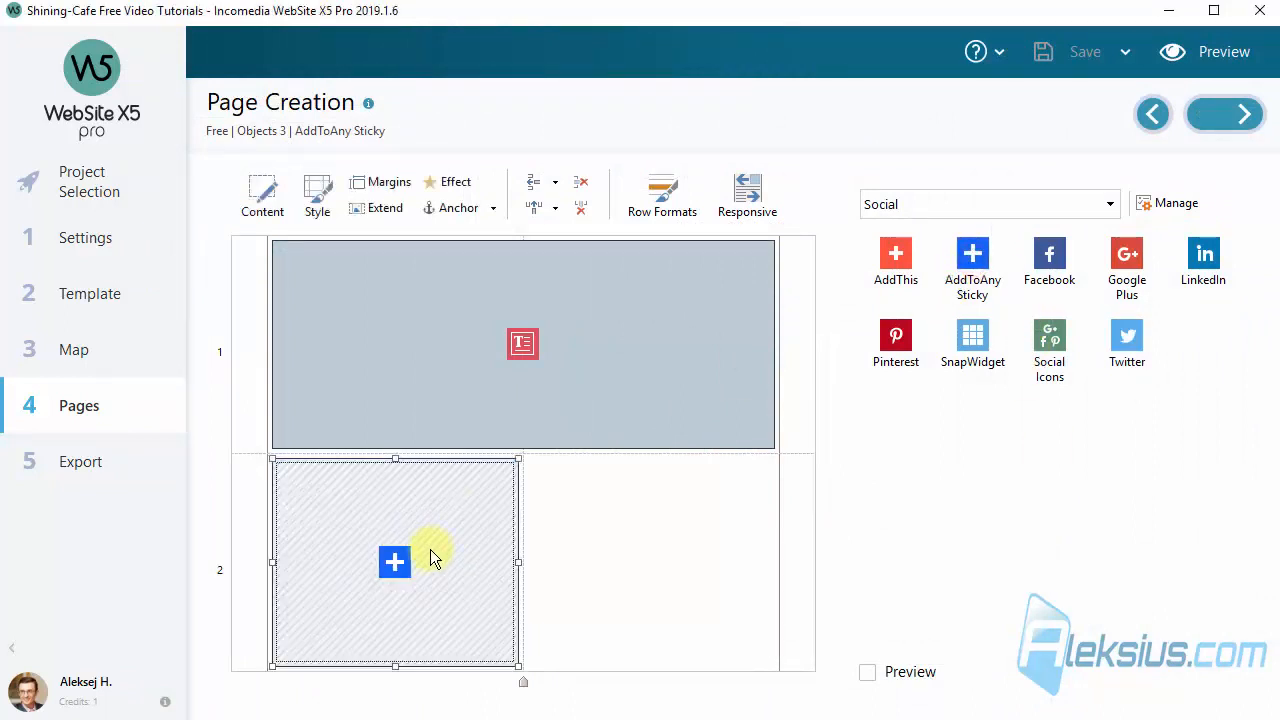
pyautogui.doubleClick(430, 549)
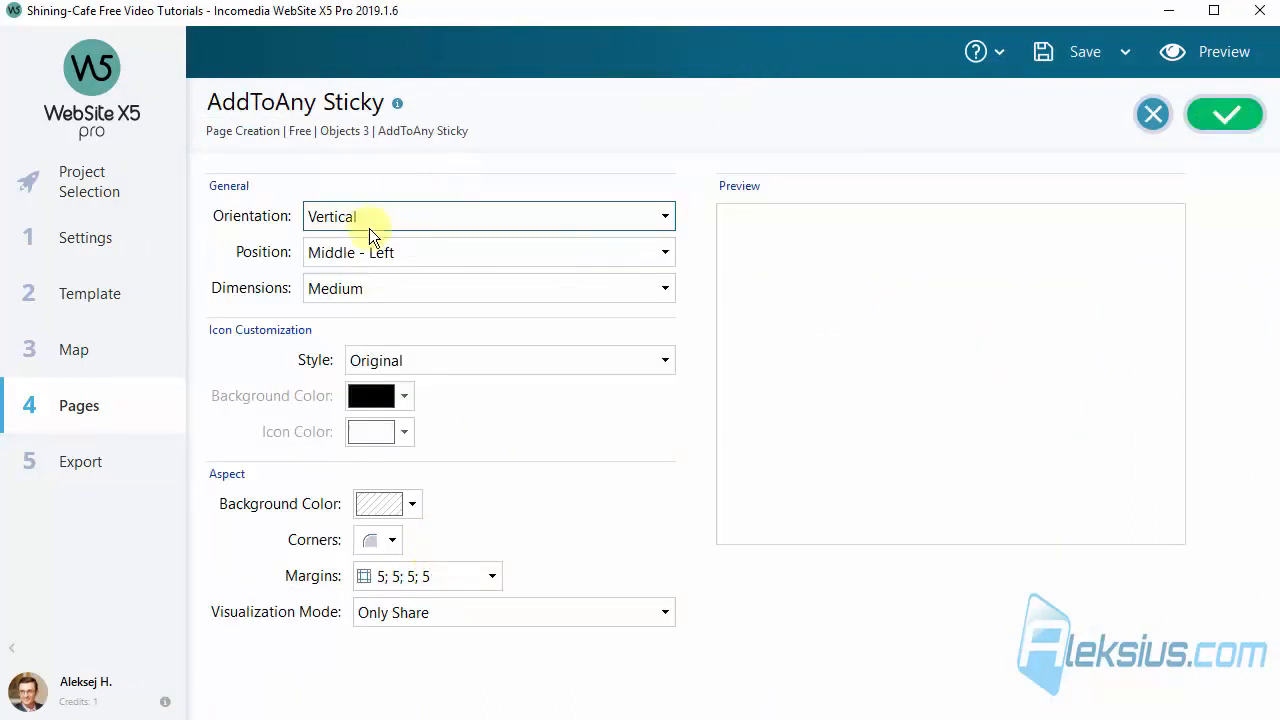
# - Preview the Horizontal orientation of the sharing bar, and set the orientation back to Vertical
pyautogui.click(542, 216)
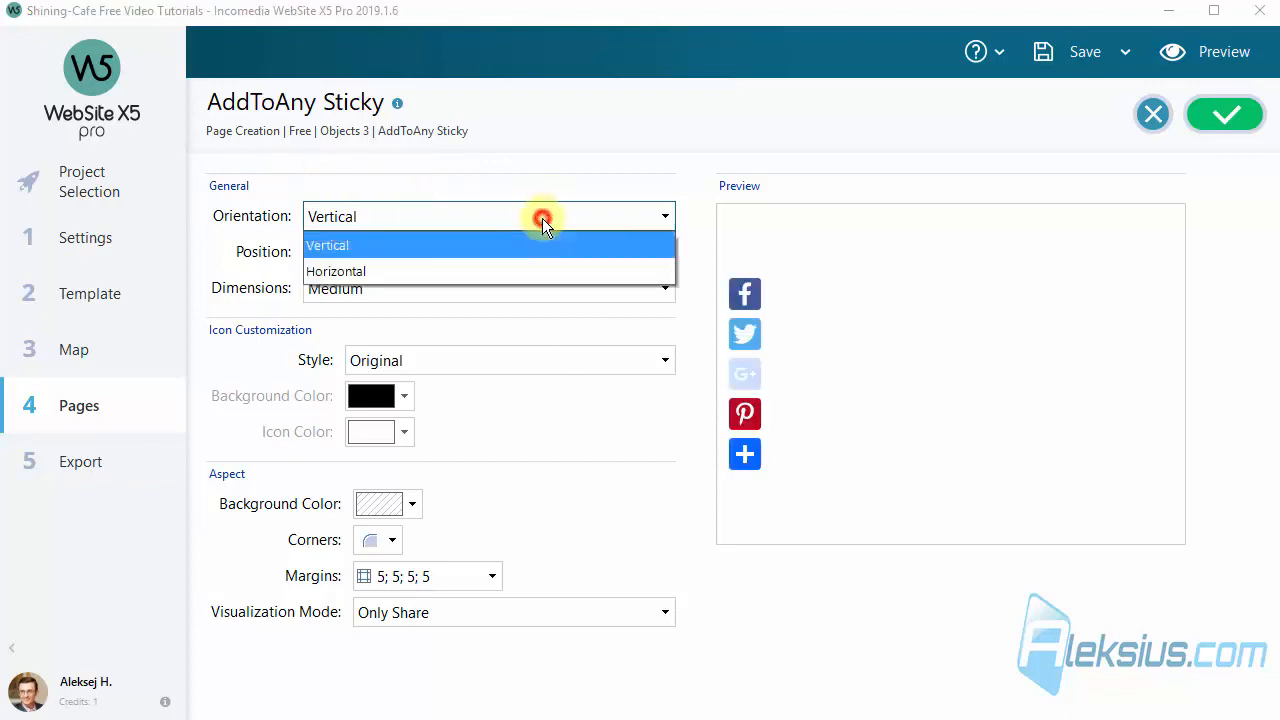
pyautogui.click(522, 266)
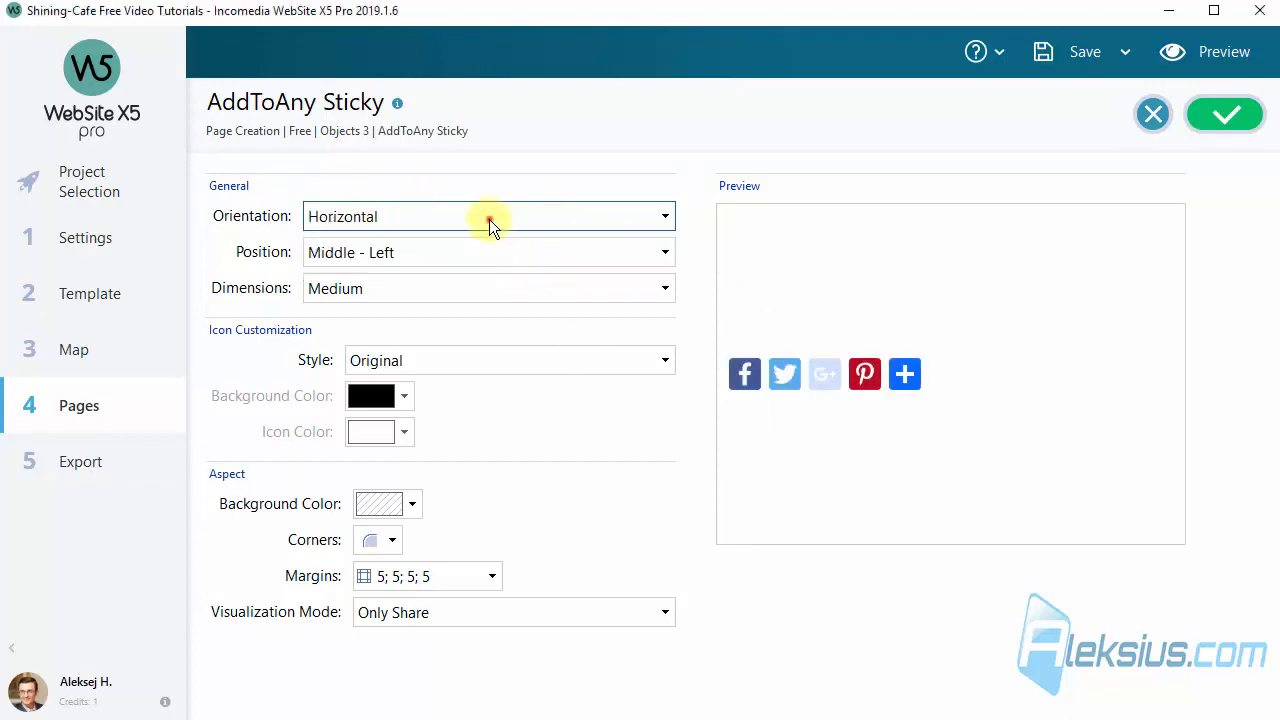
pyautogui.click(489, 219)
pyautogui.click(481, 245)
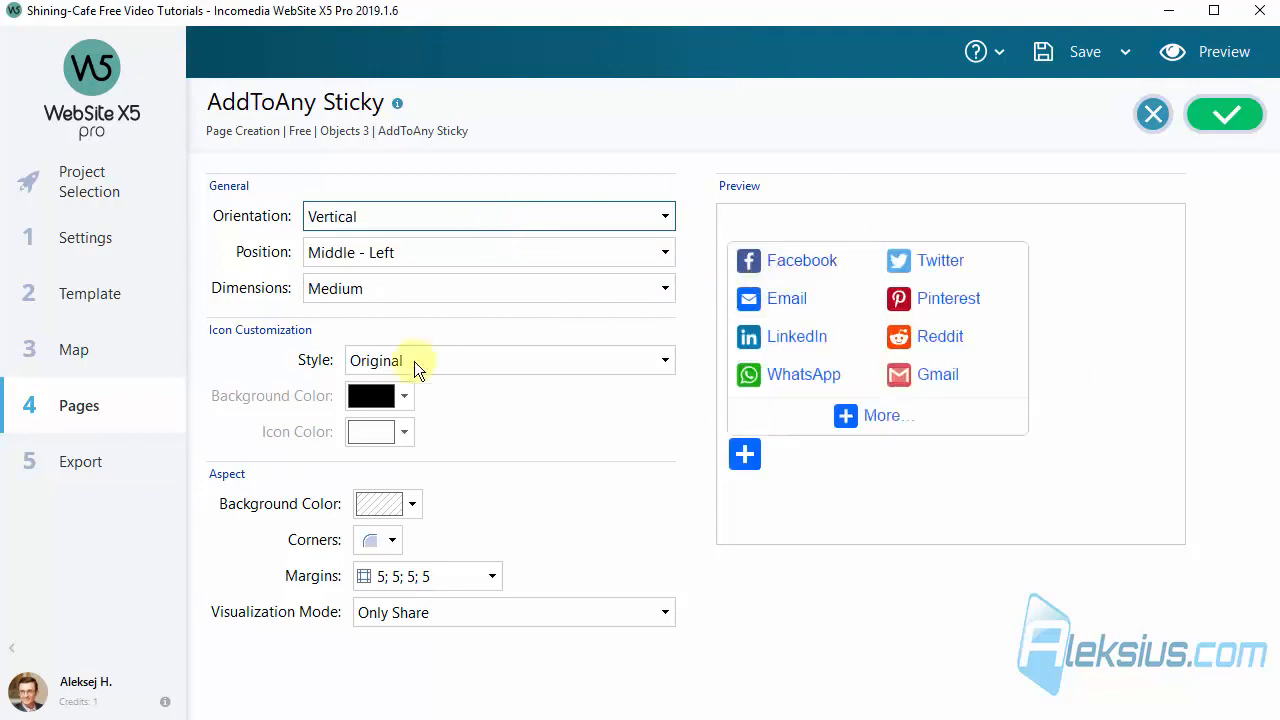
# - Preview the sharing bar in the Top - Left and Bottom - Right positions, and set the position back to Middle - Left
pyautogui.click(431, 252)
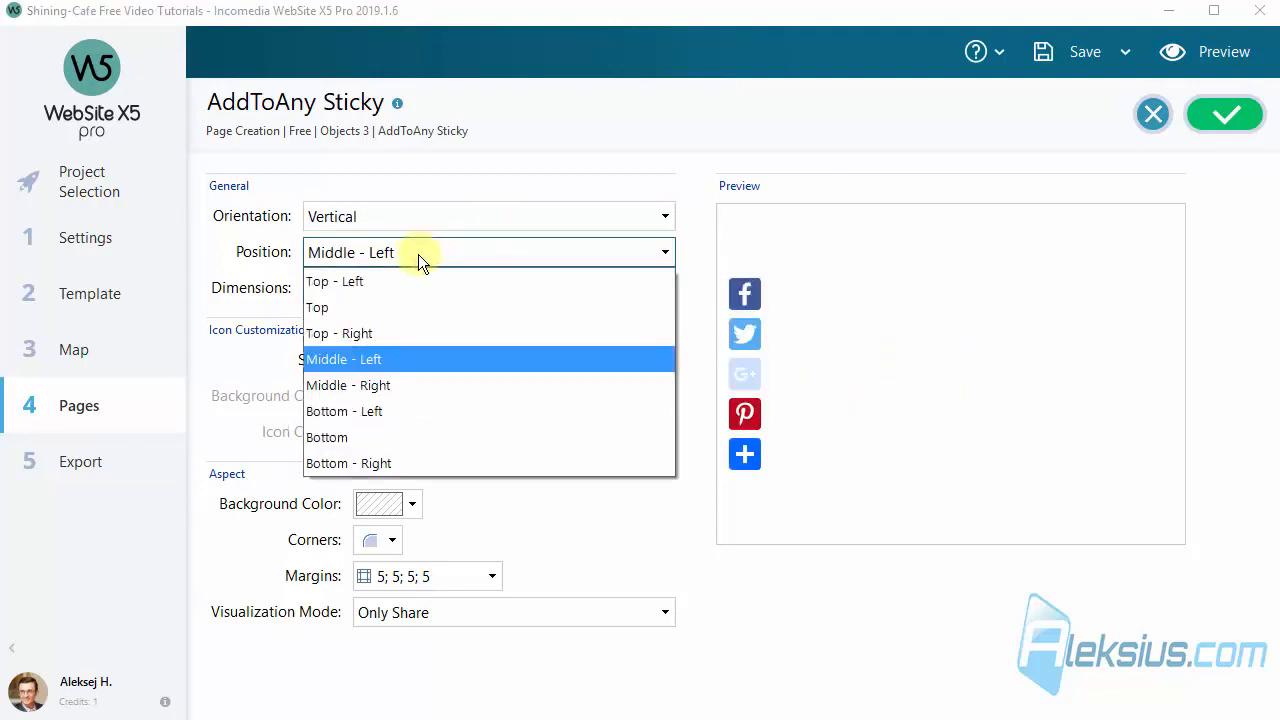
pyautogui.click(395, 279)
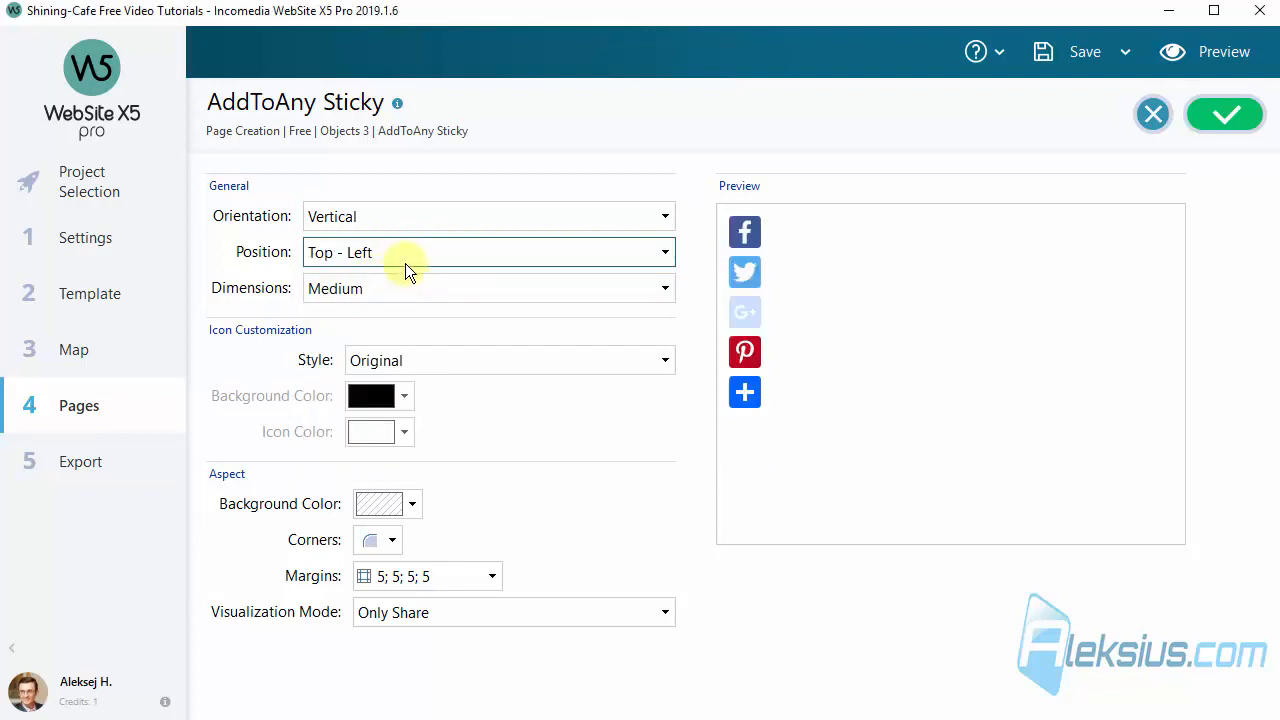
pyautogui.click(408, 259)
pyautogui.click(401, 466)
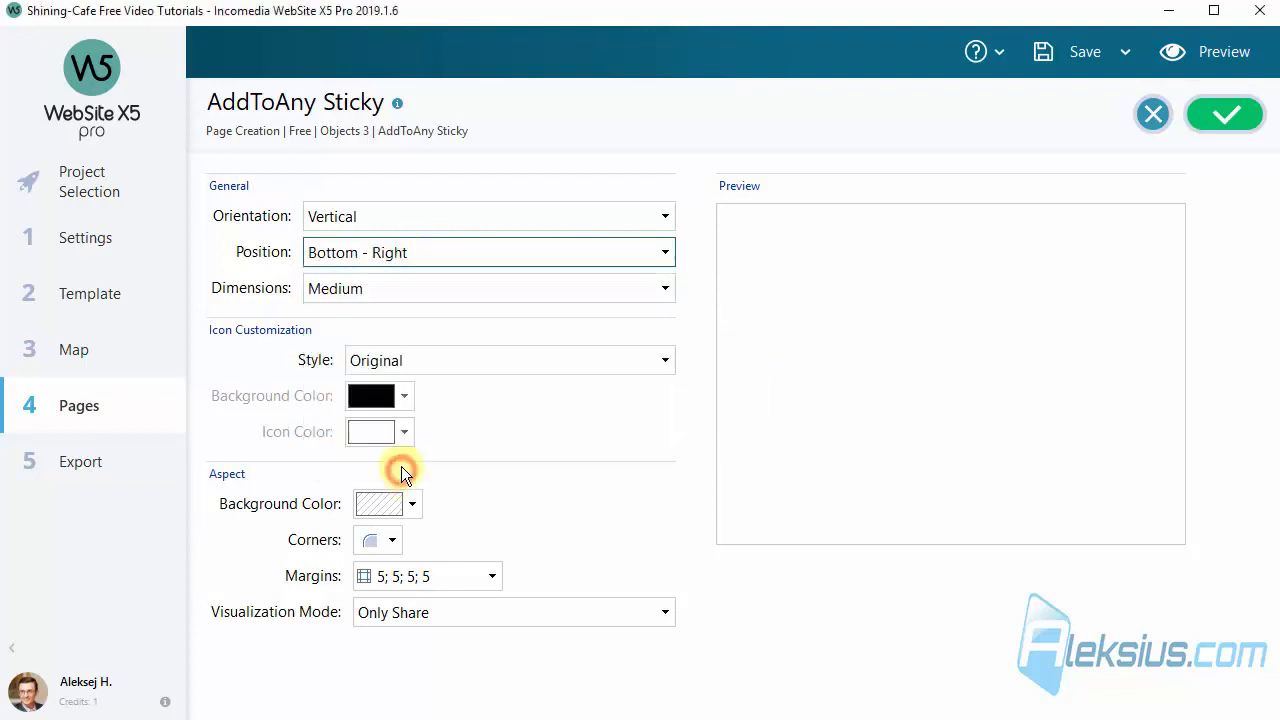
pyautogui.click(404, 256)
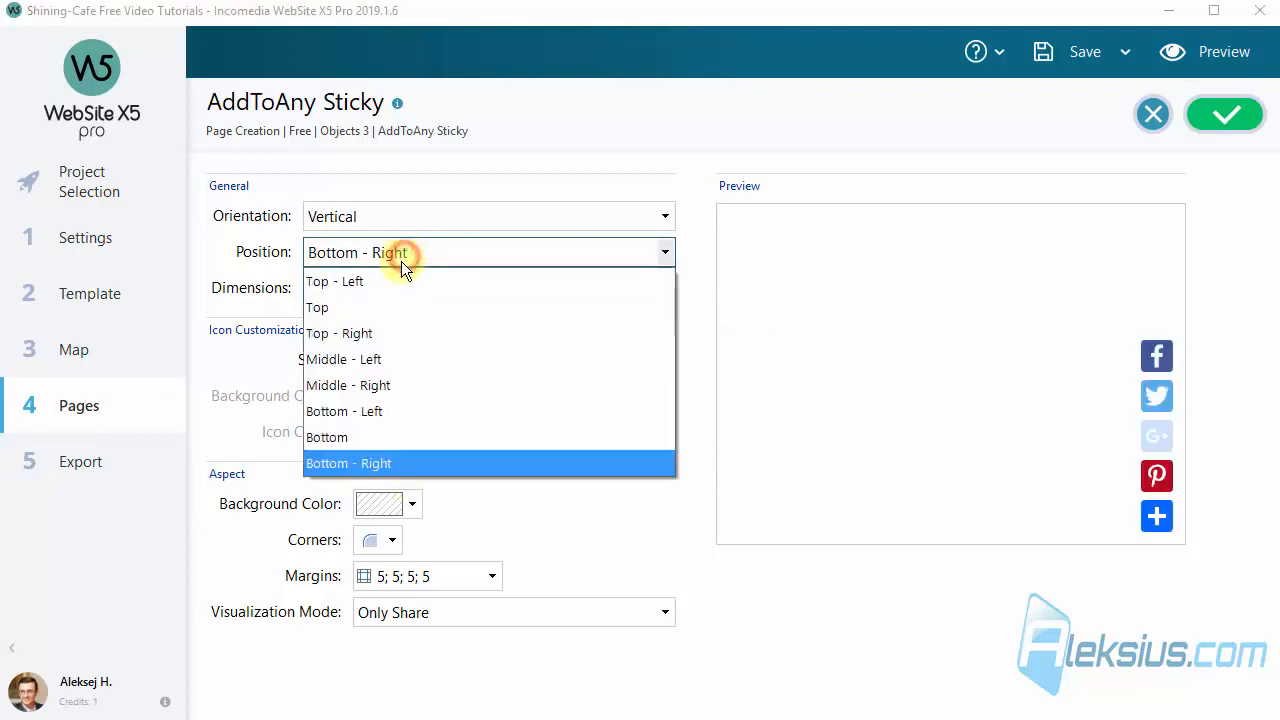
pyautogui.press('Escape')
pyautogui.click(411, 353)
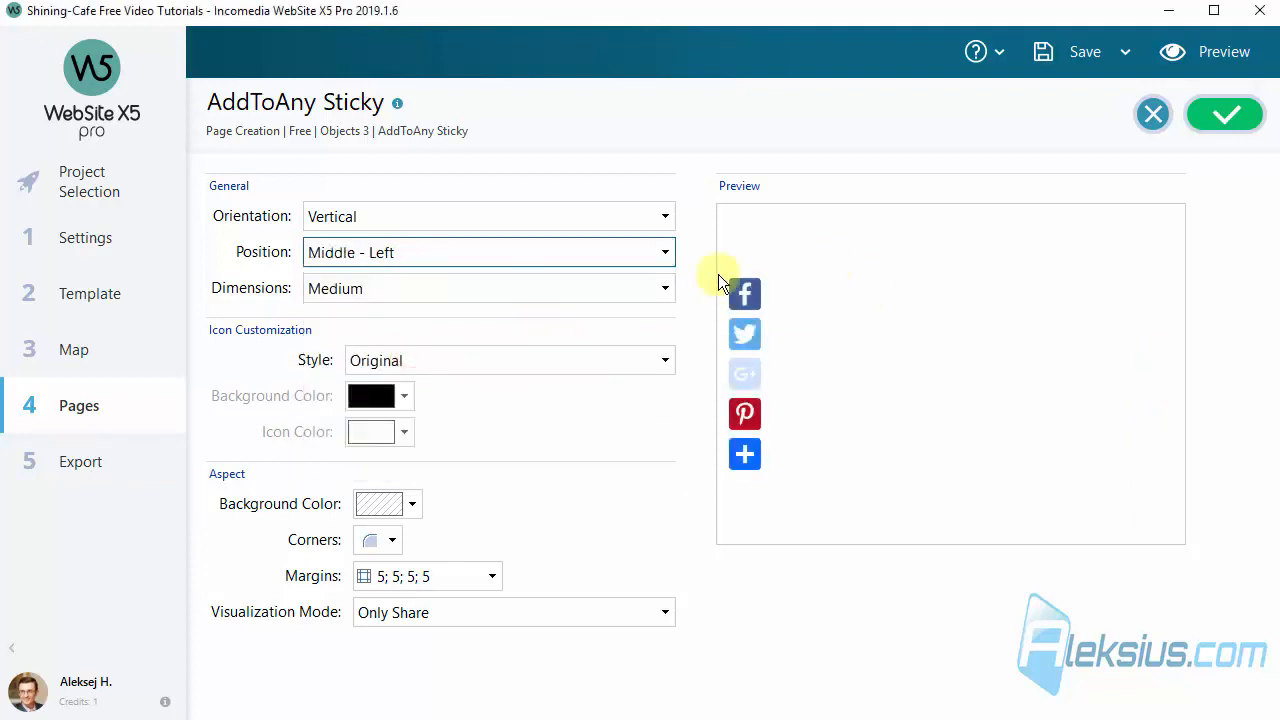
# - Preview the sharing bar in the Large and Small dimensions, and set the dimensions back to Medium
pyautogui.click(404, 286)
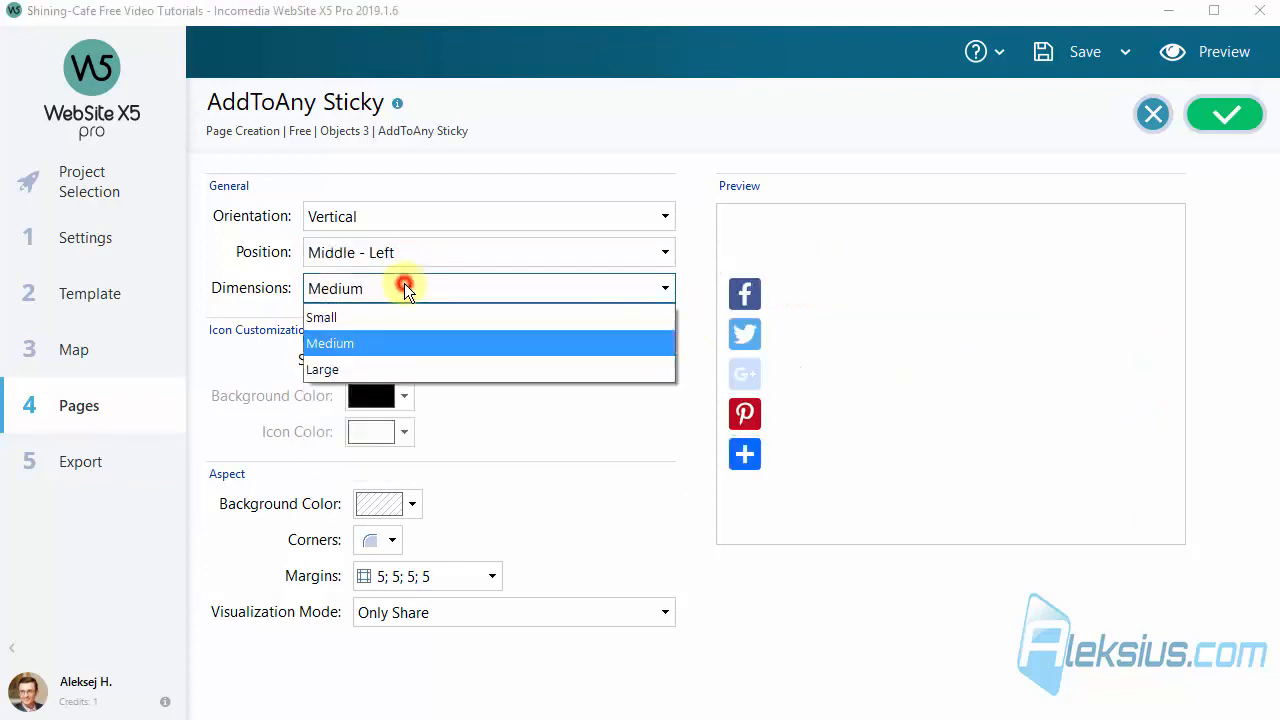
pyautogui.click(389, 370)
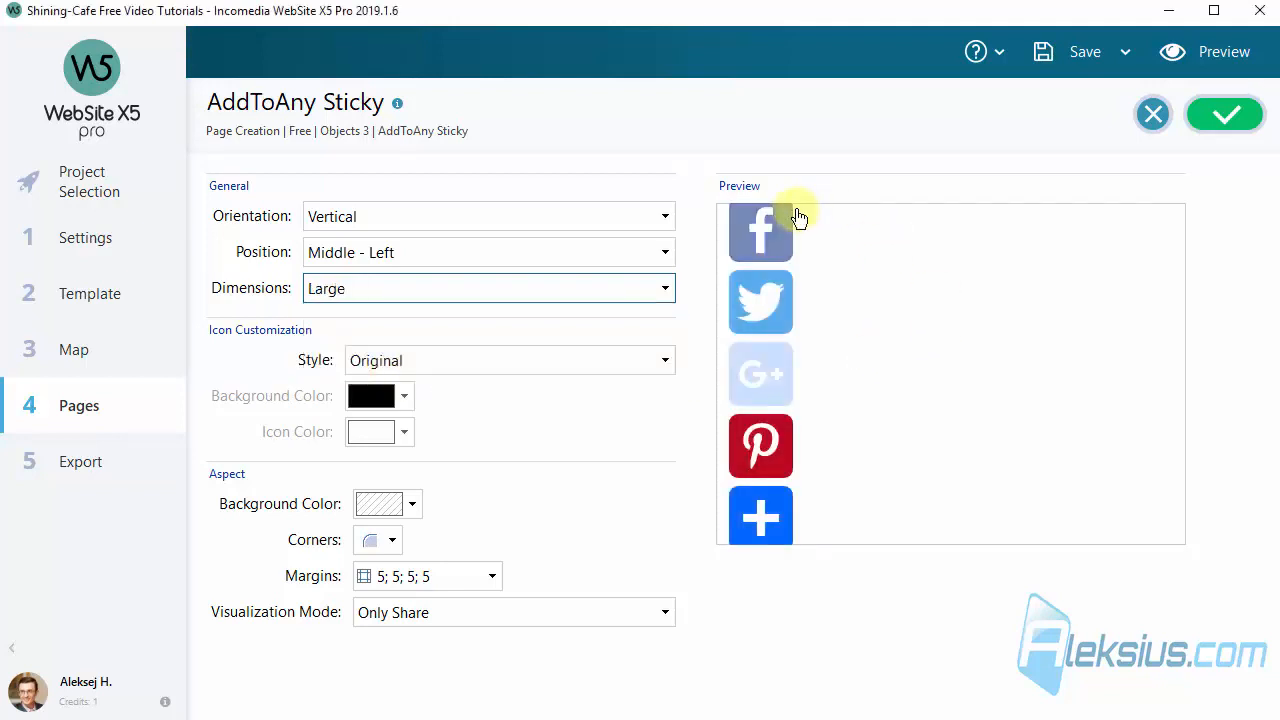
pyautogui.click(430, 292)
pyautogui.click(423, 321)
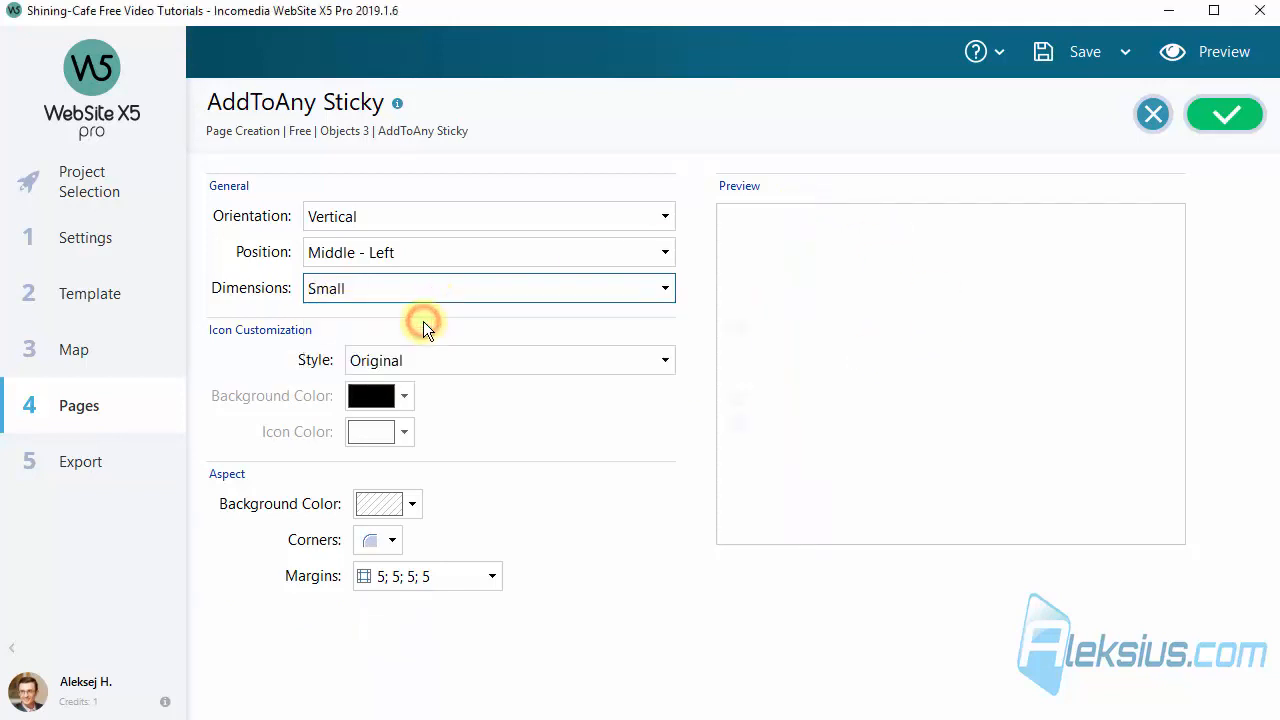
pyautogui.click(420, 278)
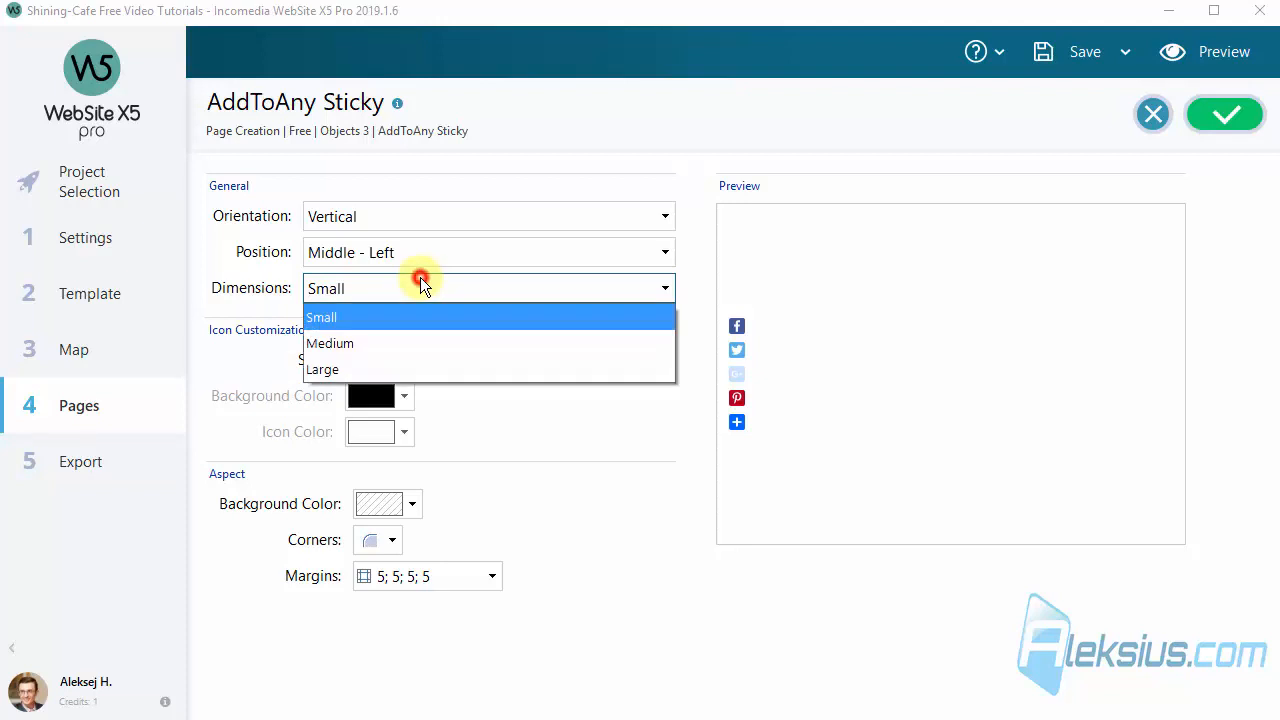
pyautogui.click(409, 340)
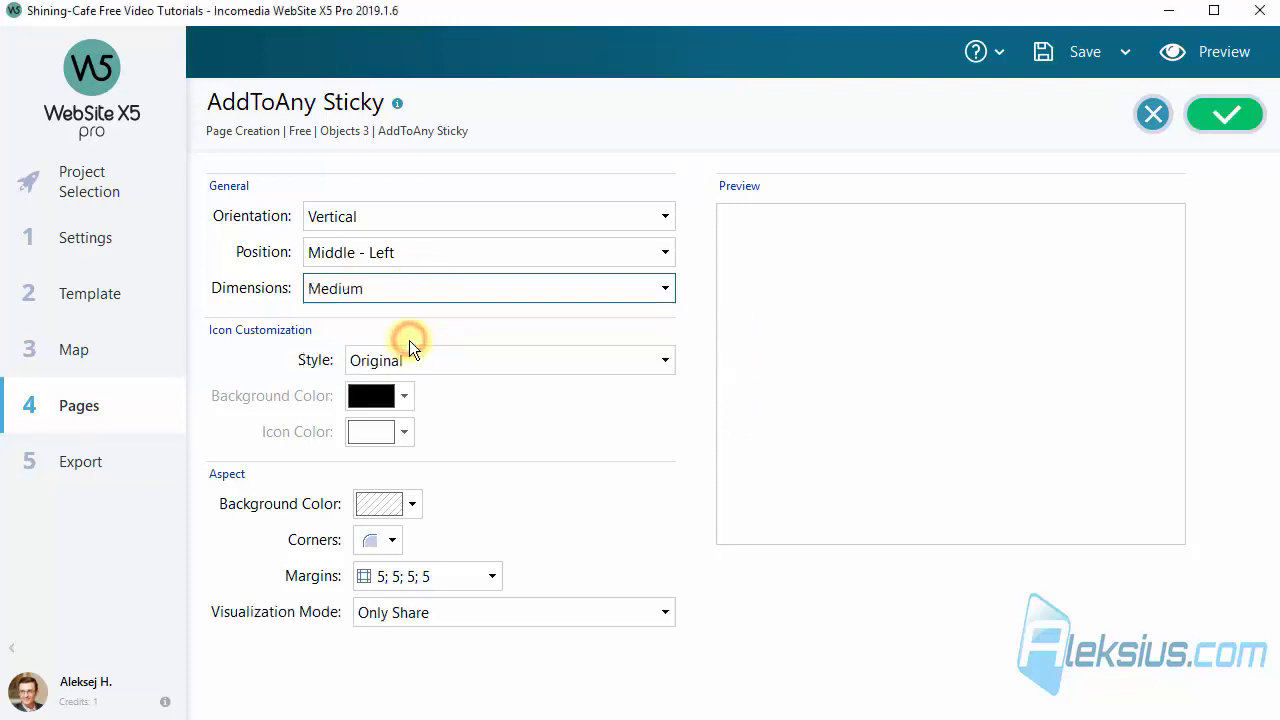
# - Set the sharing icons' style to Flat and their background color to cyan
pyautogui.click(463, 358)
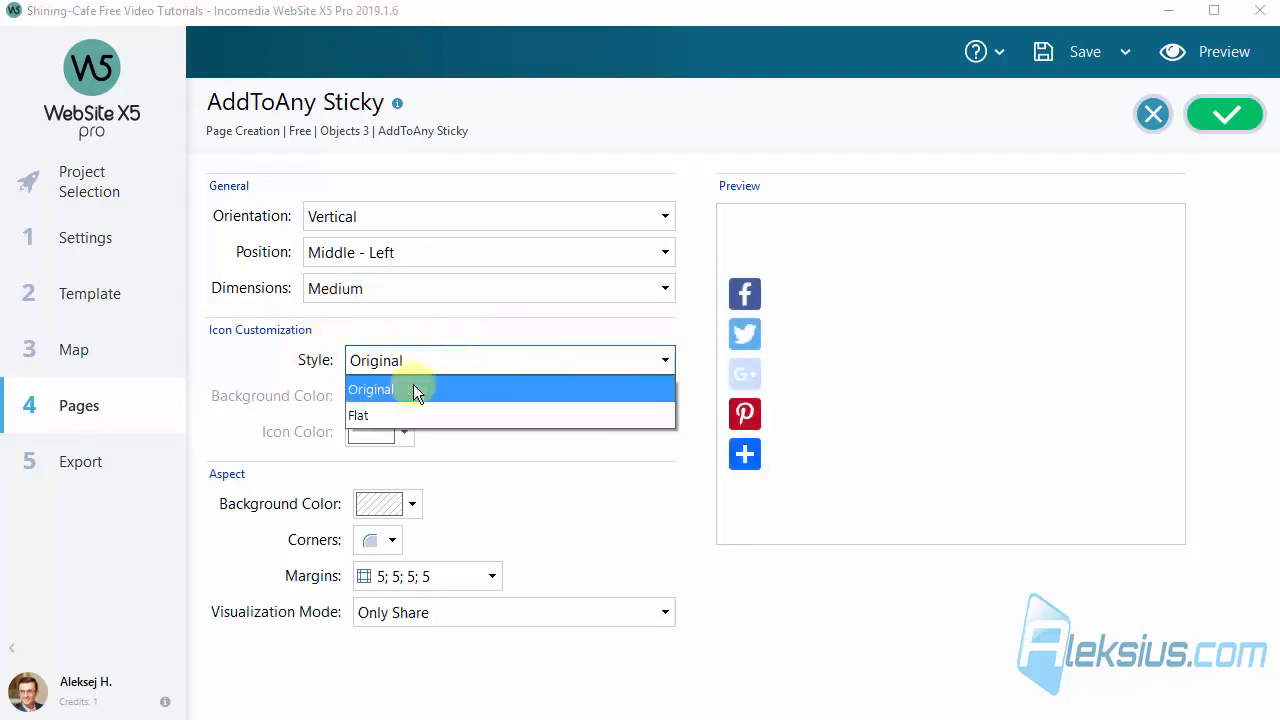
pyautogui.click(408, 414)
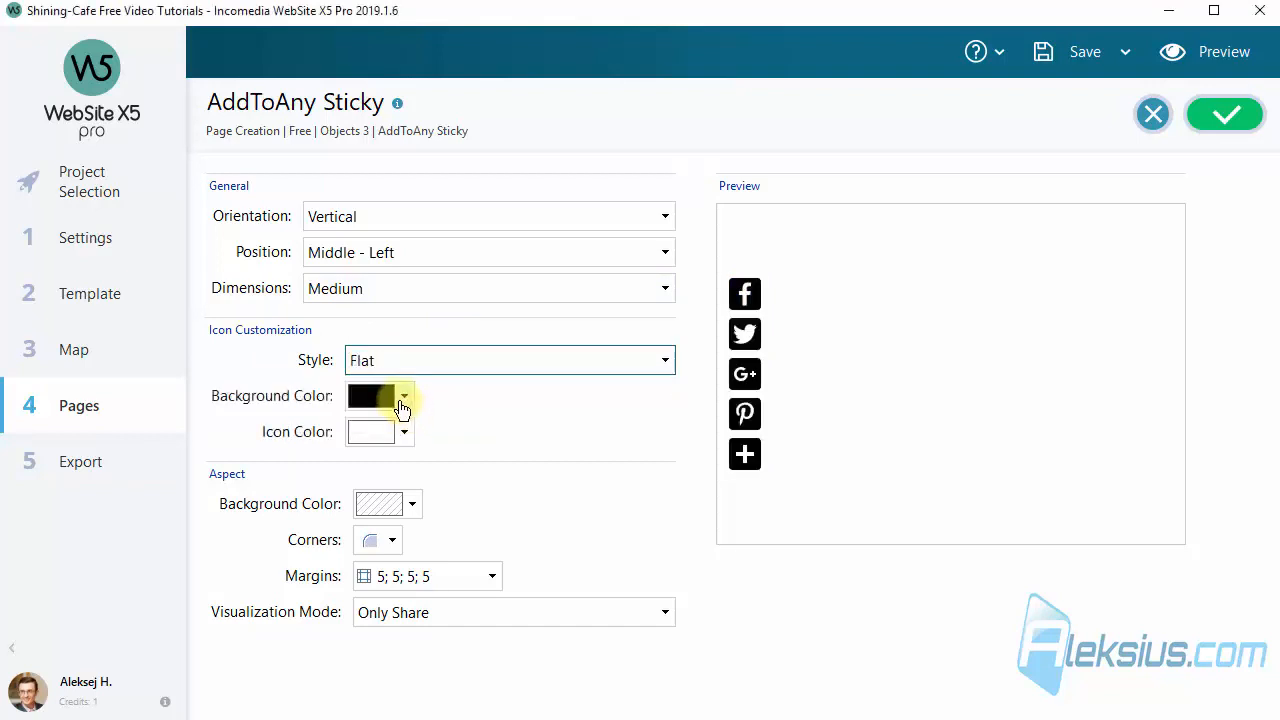
pyautogui.click(403, 400)
pyautogui.click(462, 485)
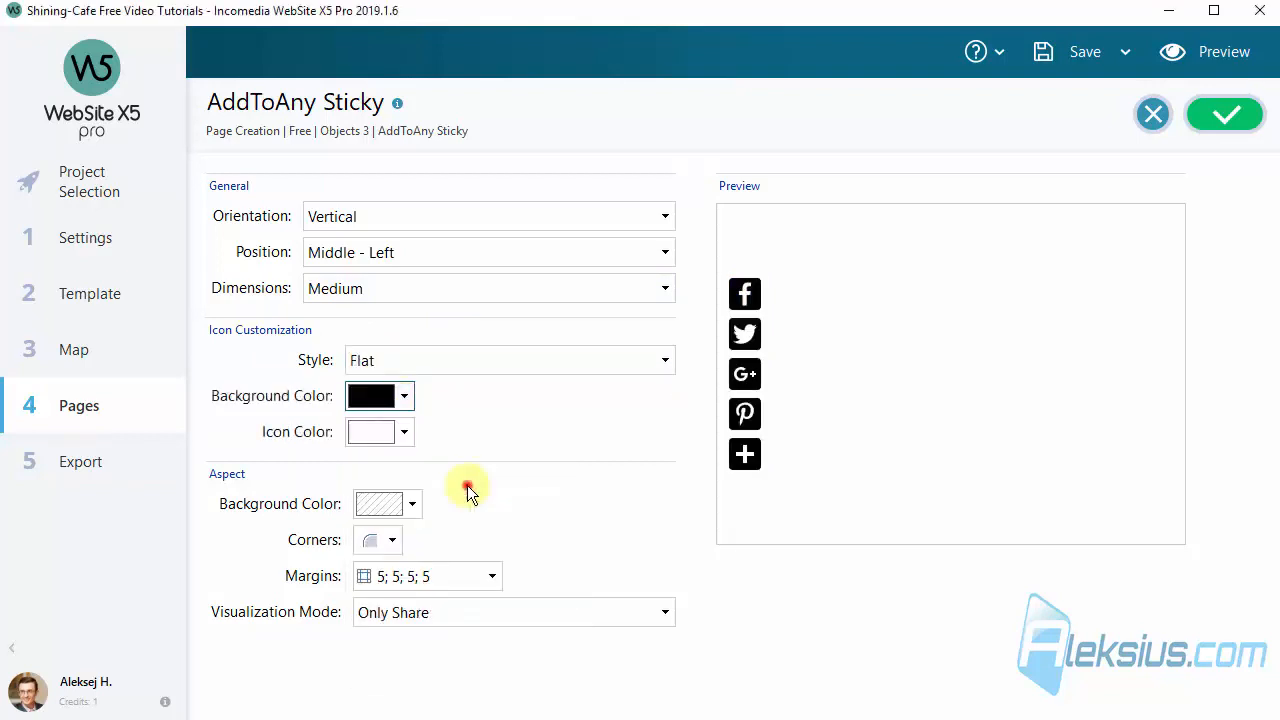
# - Set the flat icons' background color to red, and return the icon style to Original
pyautogui.click(403, 396)
pyautogui.click(382, 485)
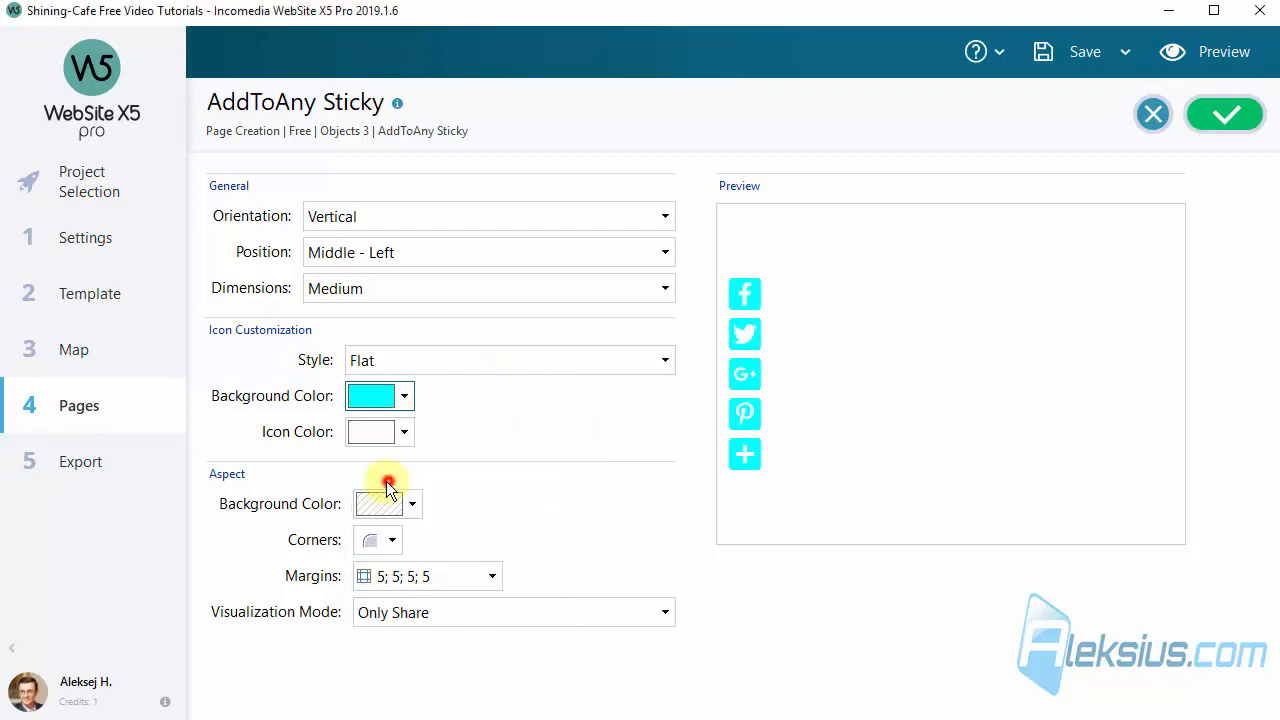
pyautogui.click(564, 413)
pyautogui.click(431, 371)
pyautogui.click(423, 385)
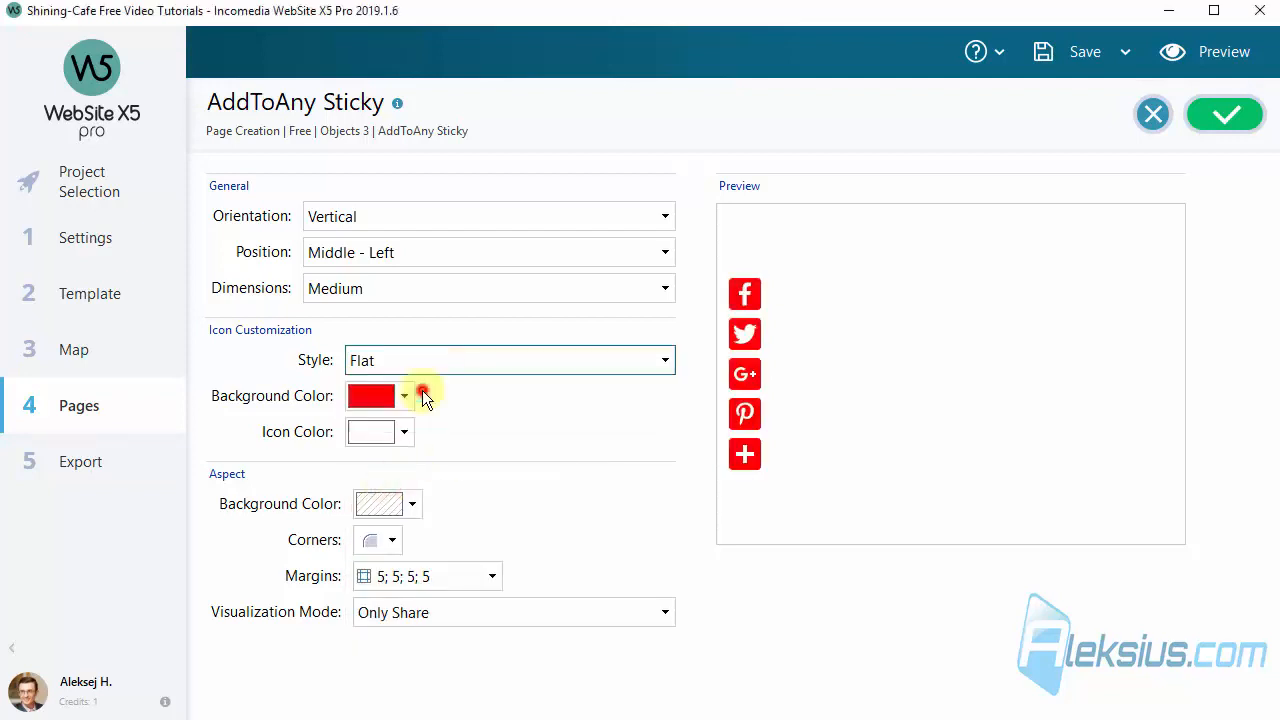
pyautogui.click(551, 420)
# - Preview the sharing bar with a red and a light pink Aspect background color, and set the background back to Transparent
pyautogui.click(411, 504)
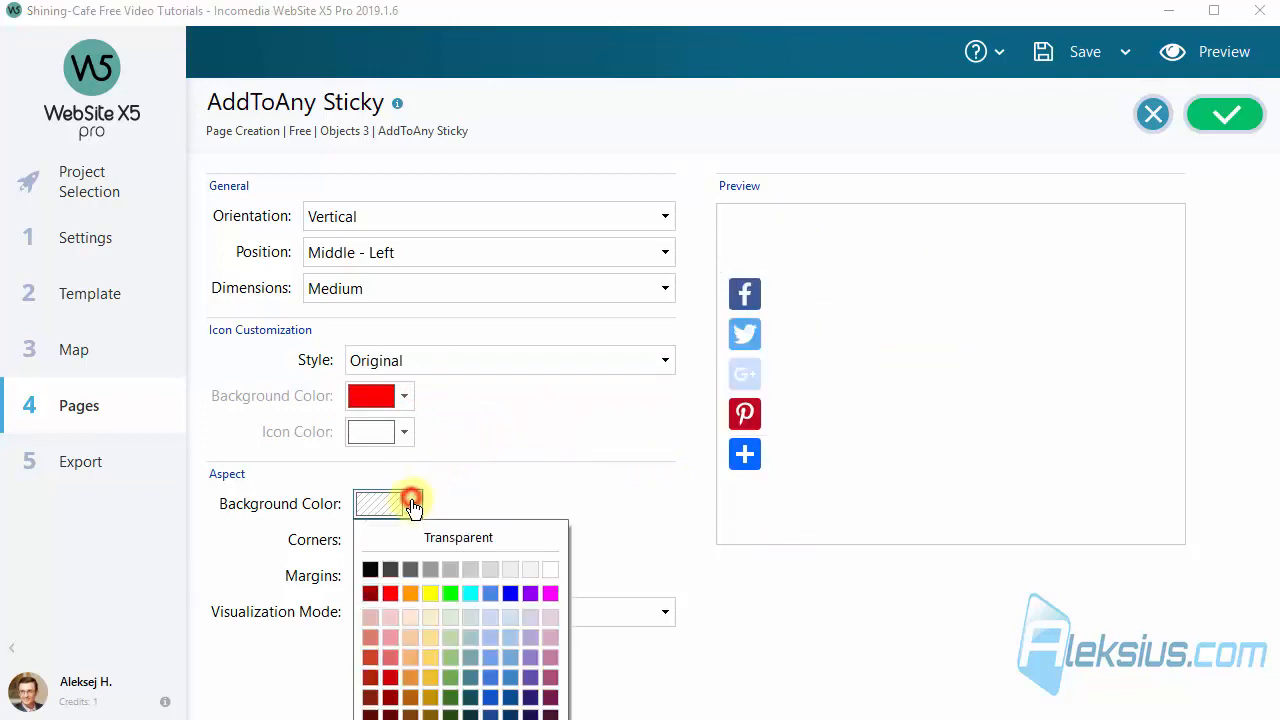
pyautogui.click(370, 593)
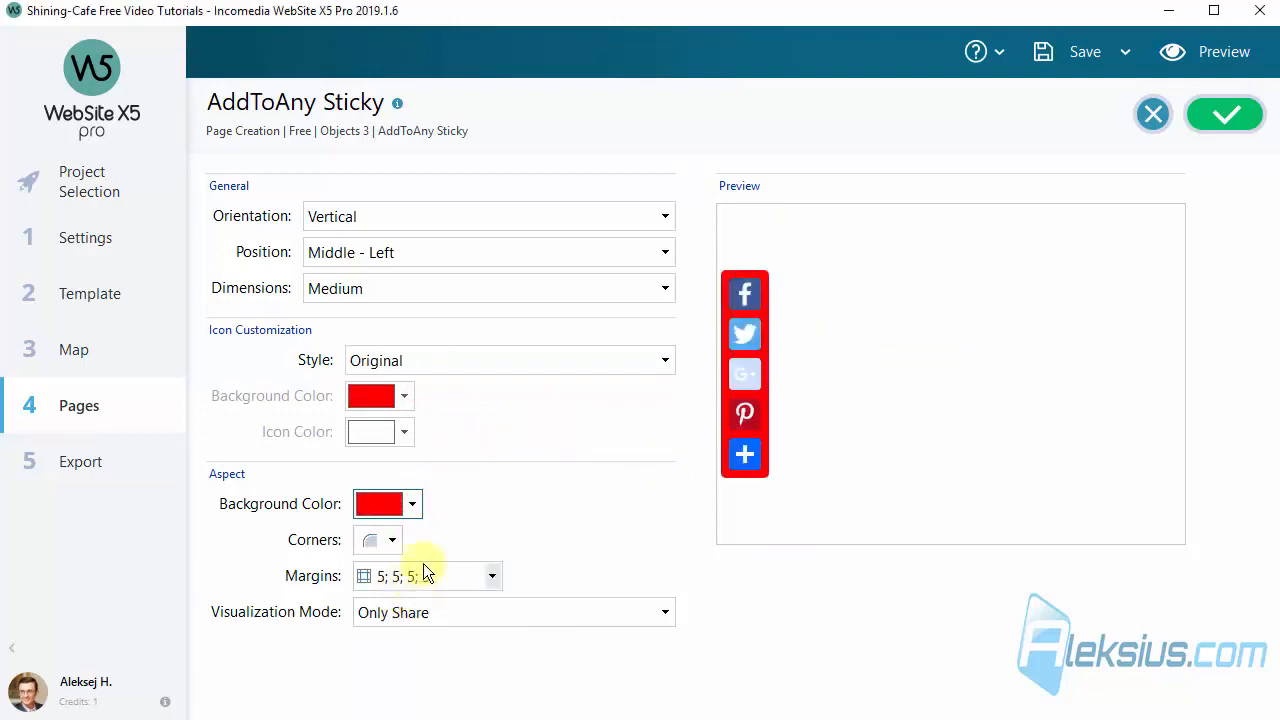
pyautogui.click(411, 504)
pyautogui.click(371, 615)
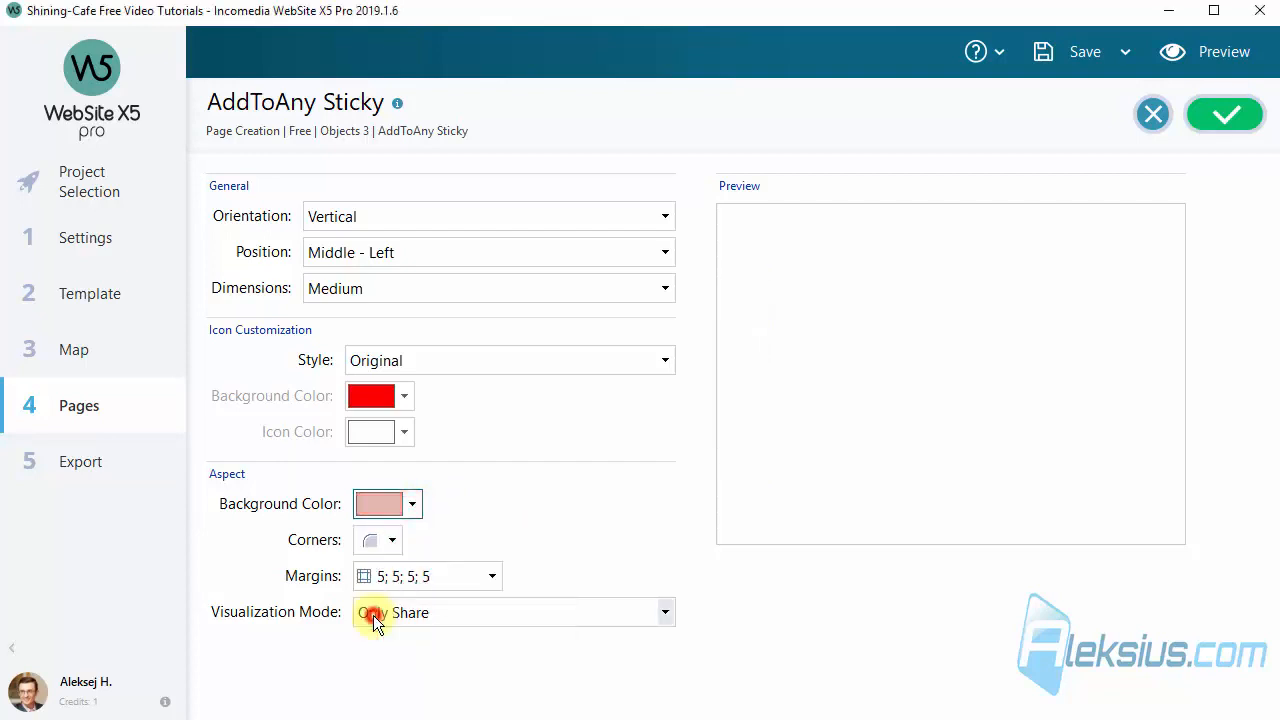
pyautogui.click(407, 510)
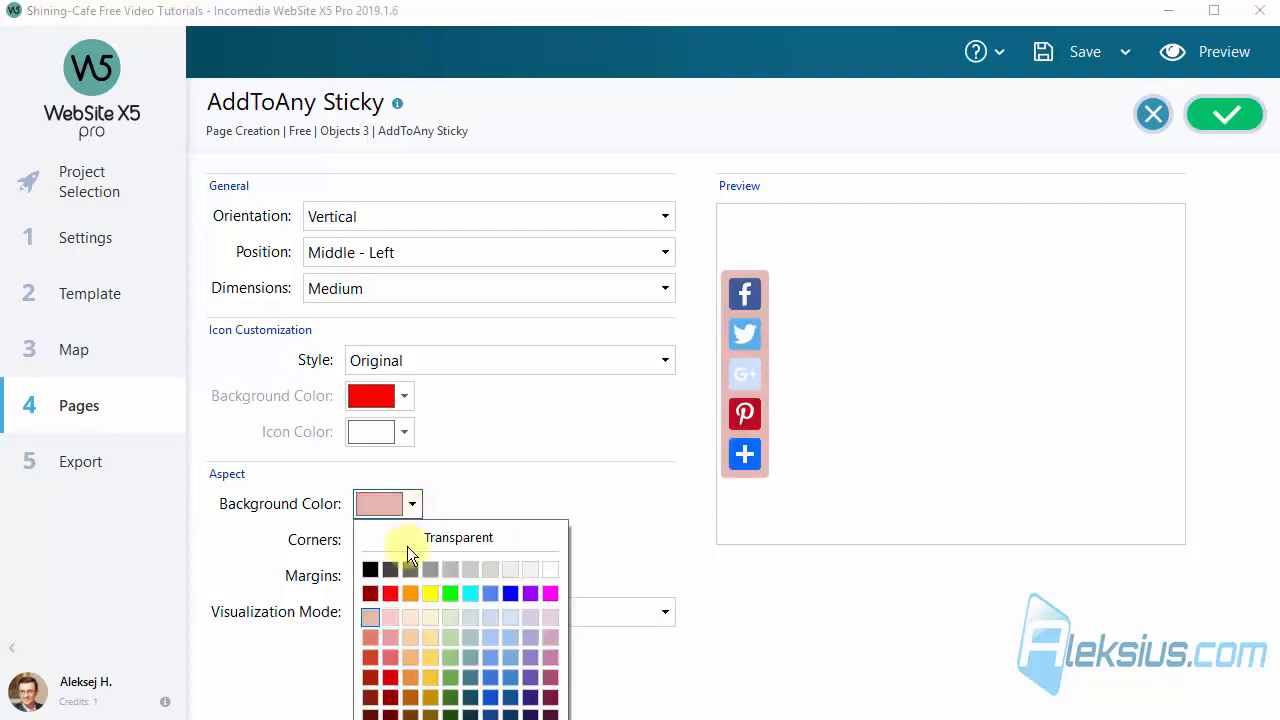
pyautogui.click(411, 537)
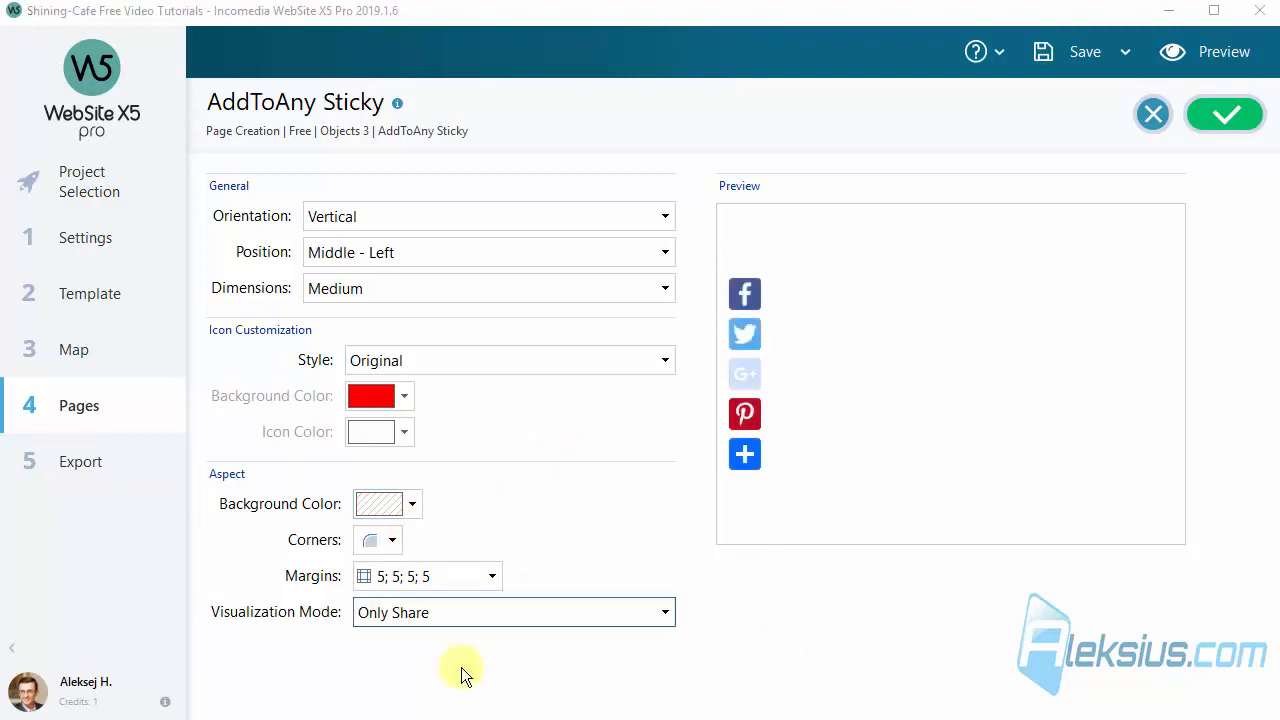
# - Preview the Share and Count visualization mode, and set the mode back to Only Share
pyautogui.click(459, 612)
pyautogui.click(459, 666)
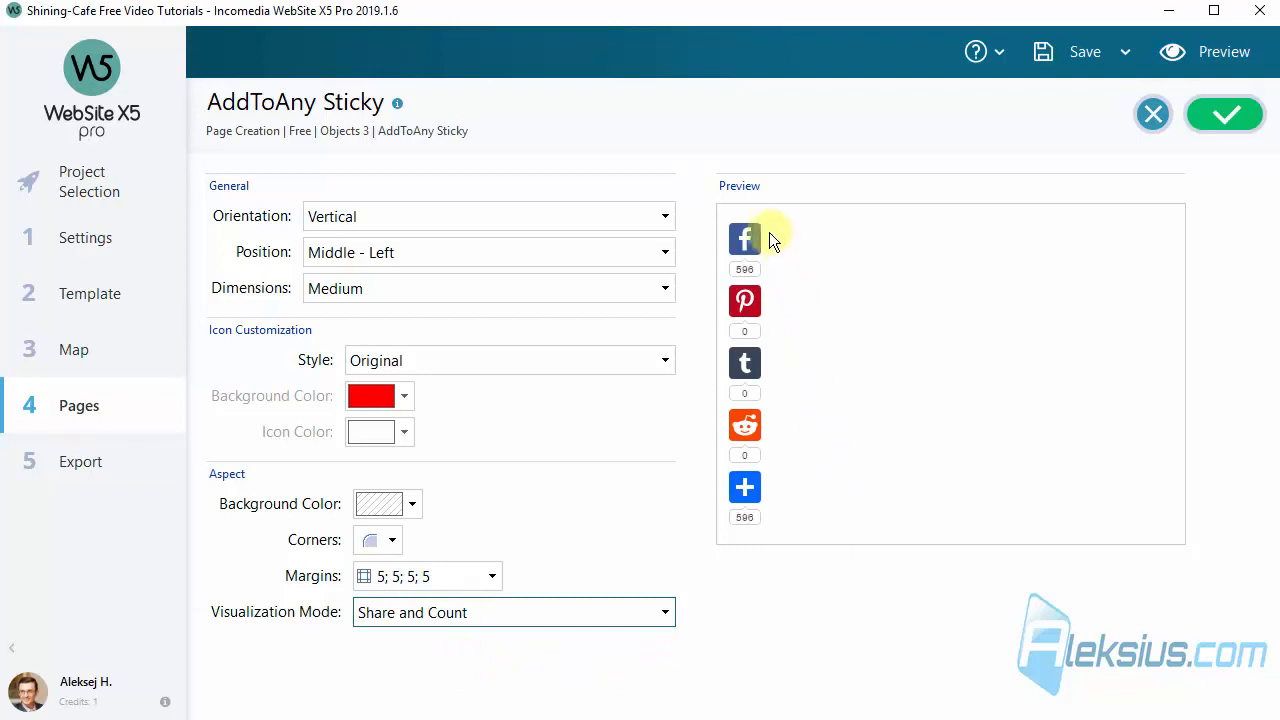
pyautogui.click(479, 618)
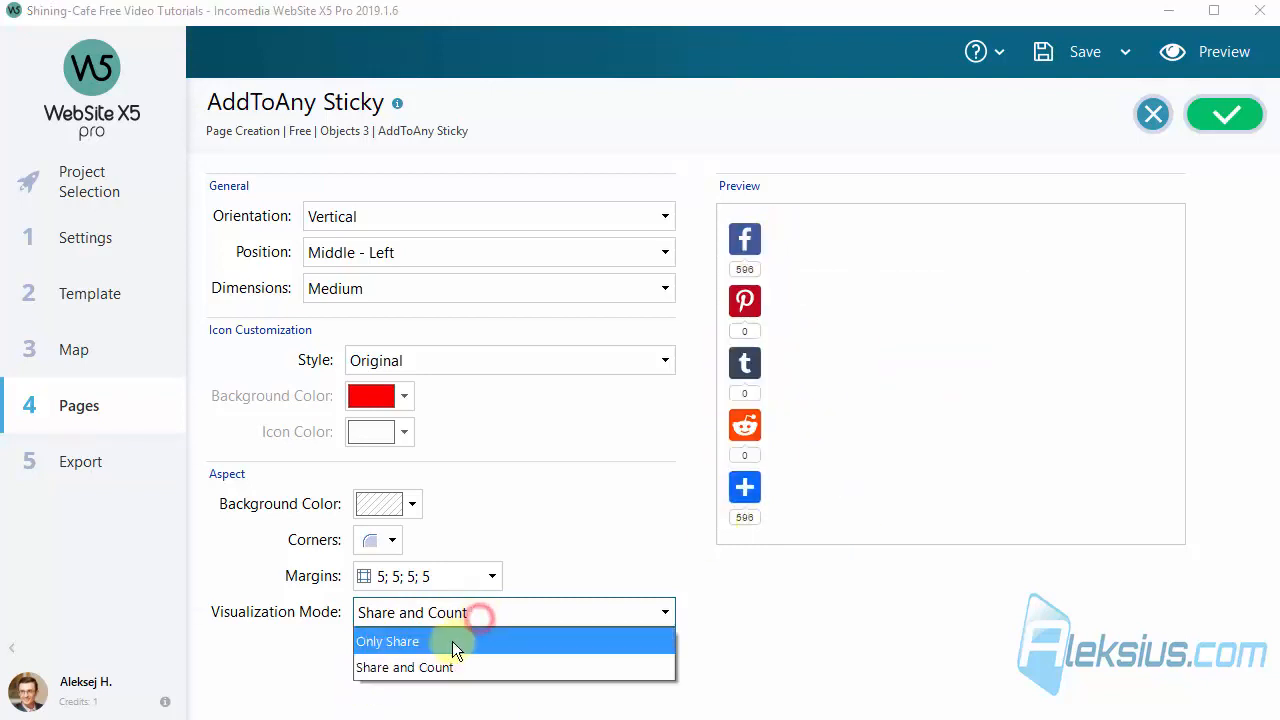
pyautogui.click(452, 641)
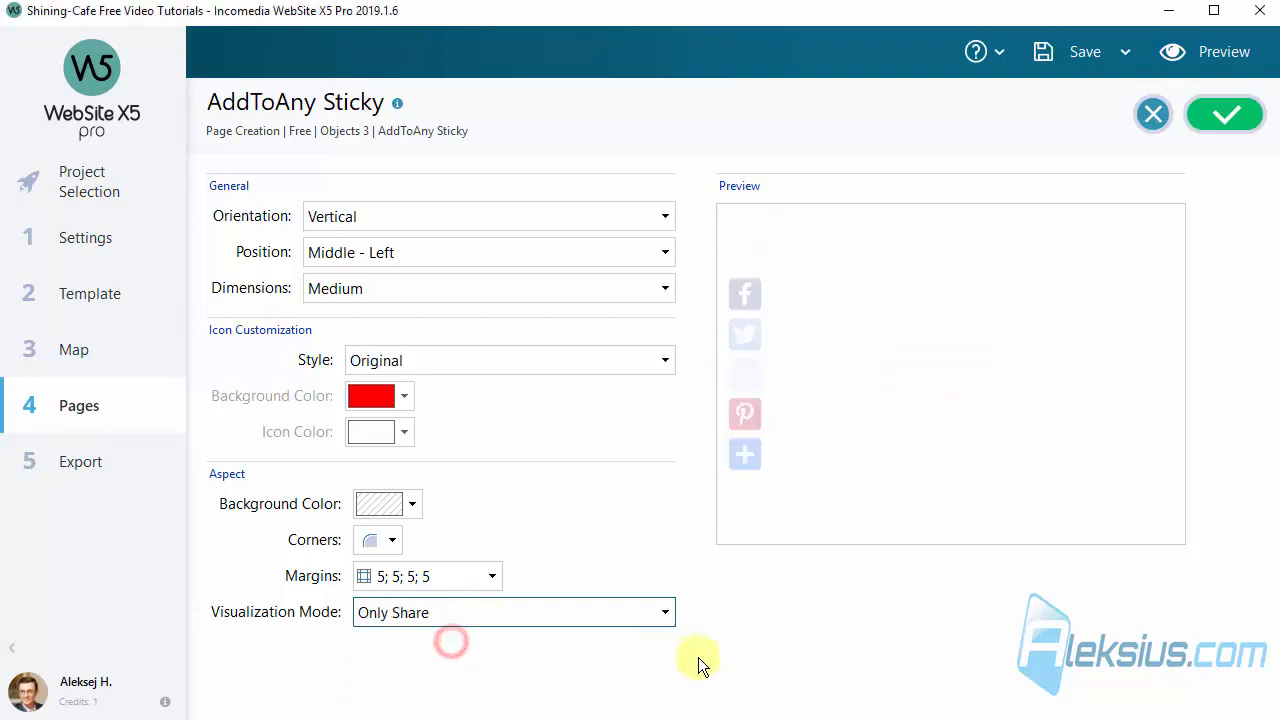
# - Confirm the AddToAny Sticky settings, and preview the page with the sharing bar's full list of services open
pyautogui.click(1240, 111)
pyautogui.click(1205, 51)
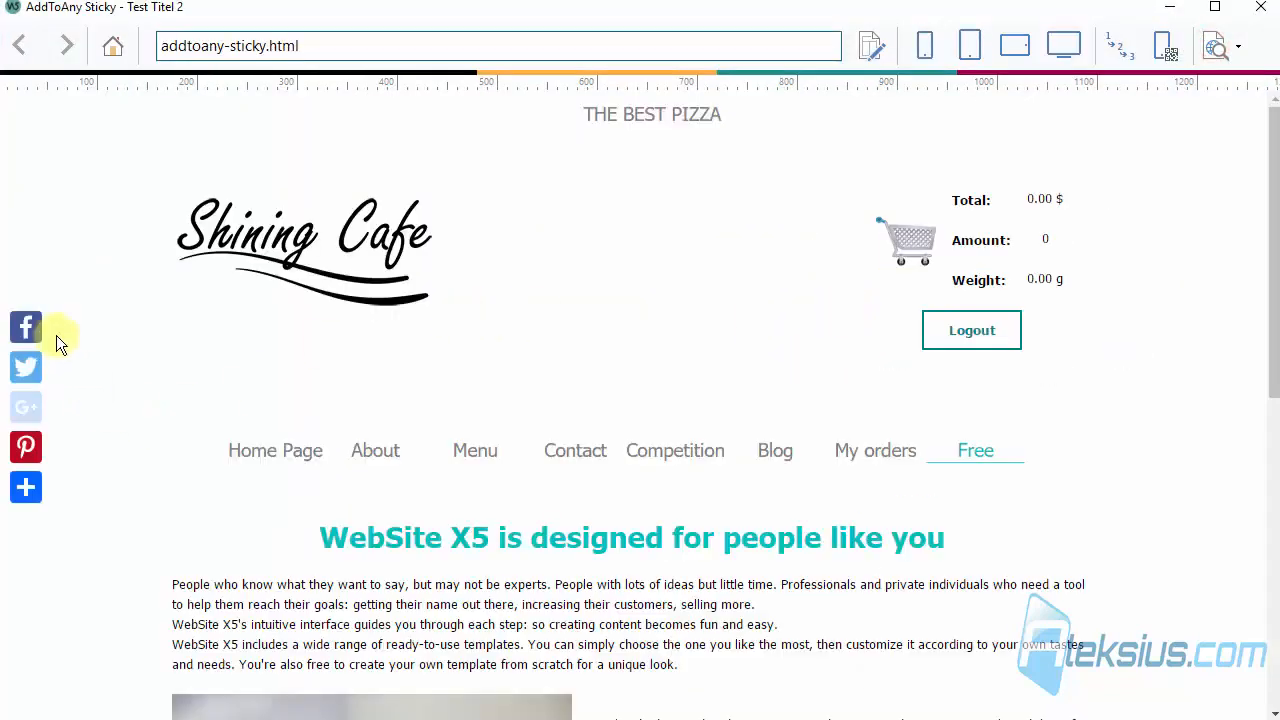
pyautogui.moveTo(31, 507)
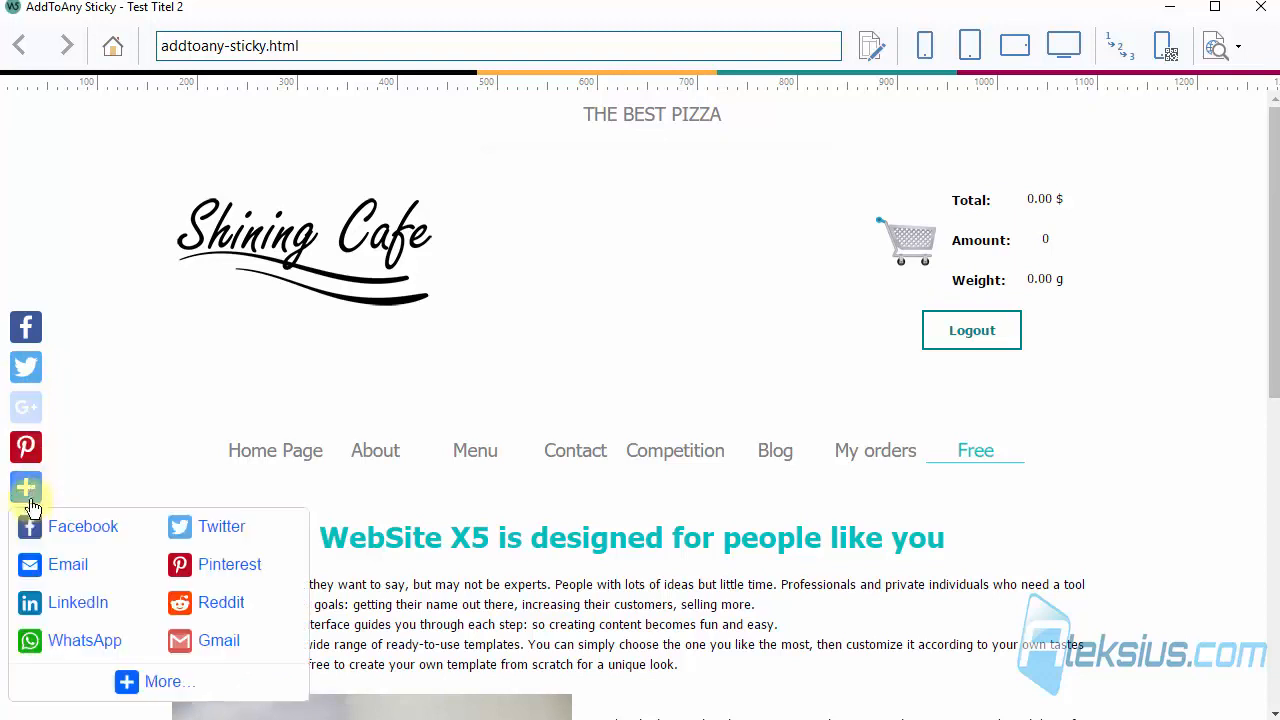
pyautogui.click(140, 688)
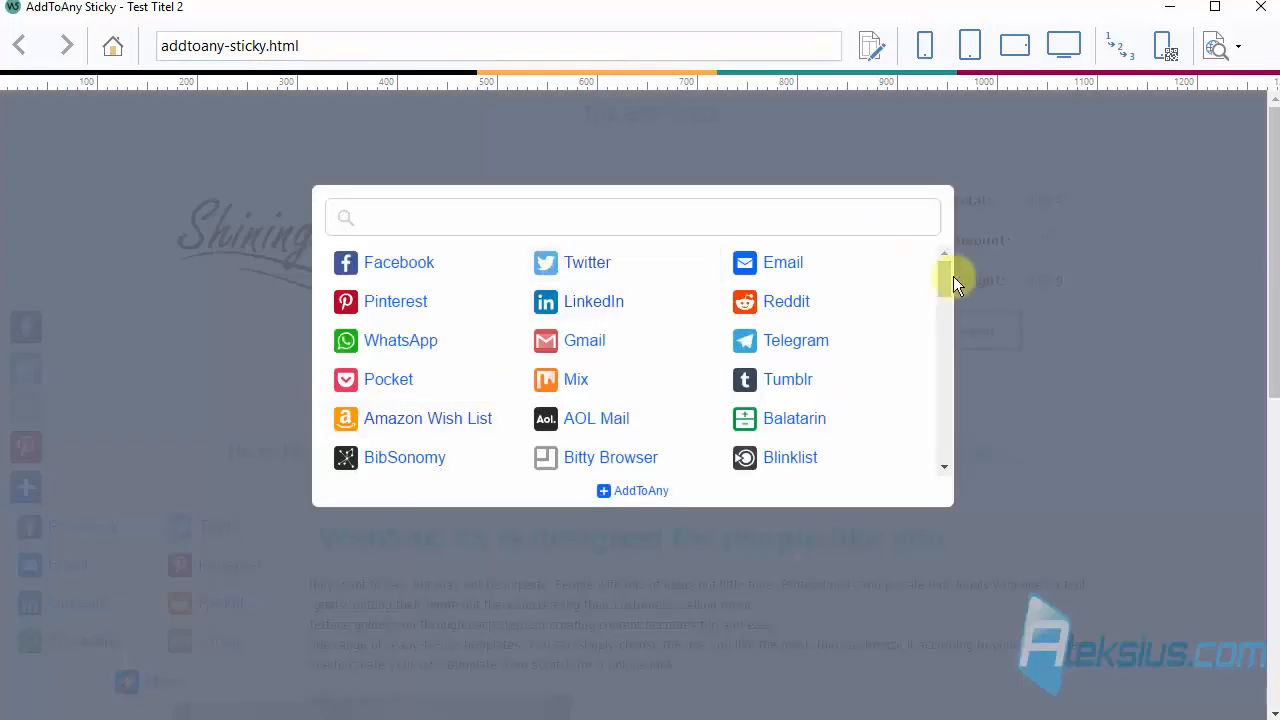
pyautogui.moveTo(950, 274); pyautogui.dragTo(982, 429)
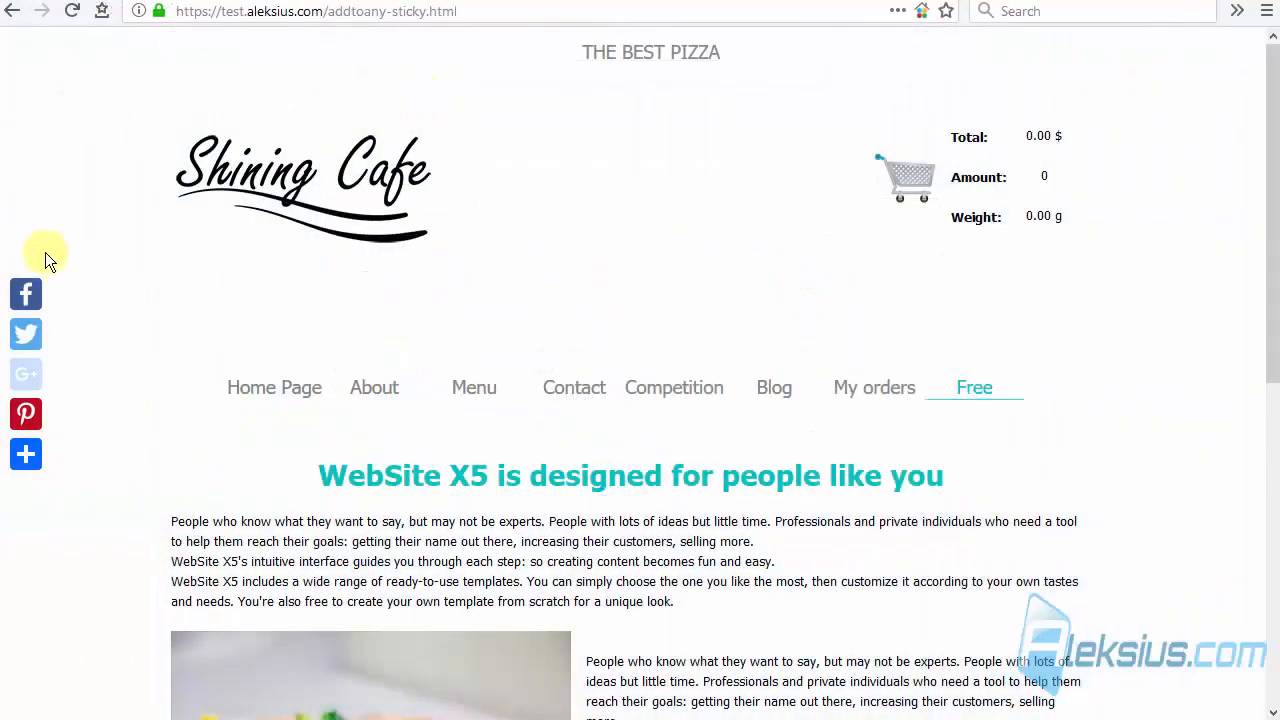
# - Check the sticky bar while scrolling the published AddToAny Sticky page, and open its Facebook share window to view the shared content
pyautogui.scroll(-6, 33, 310)
pyautogui.scroll(5, 35, 312)
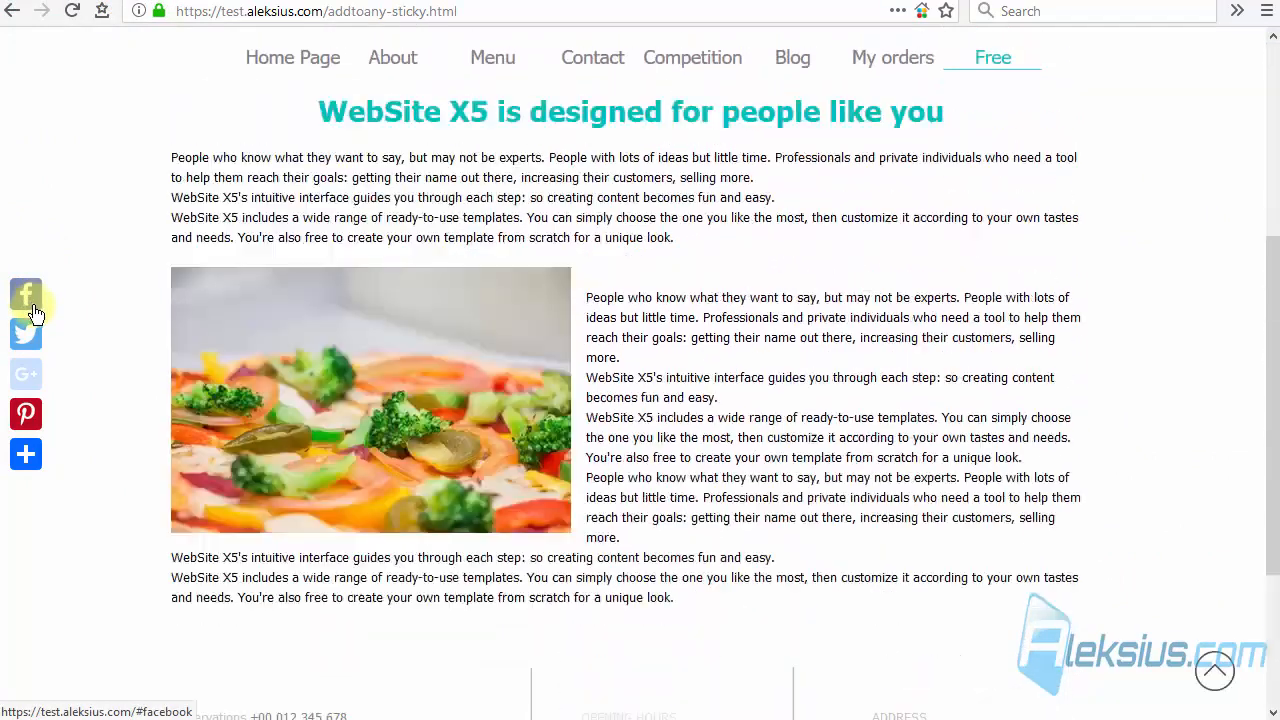
pyautogui.scroll(2, 35, 312)
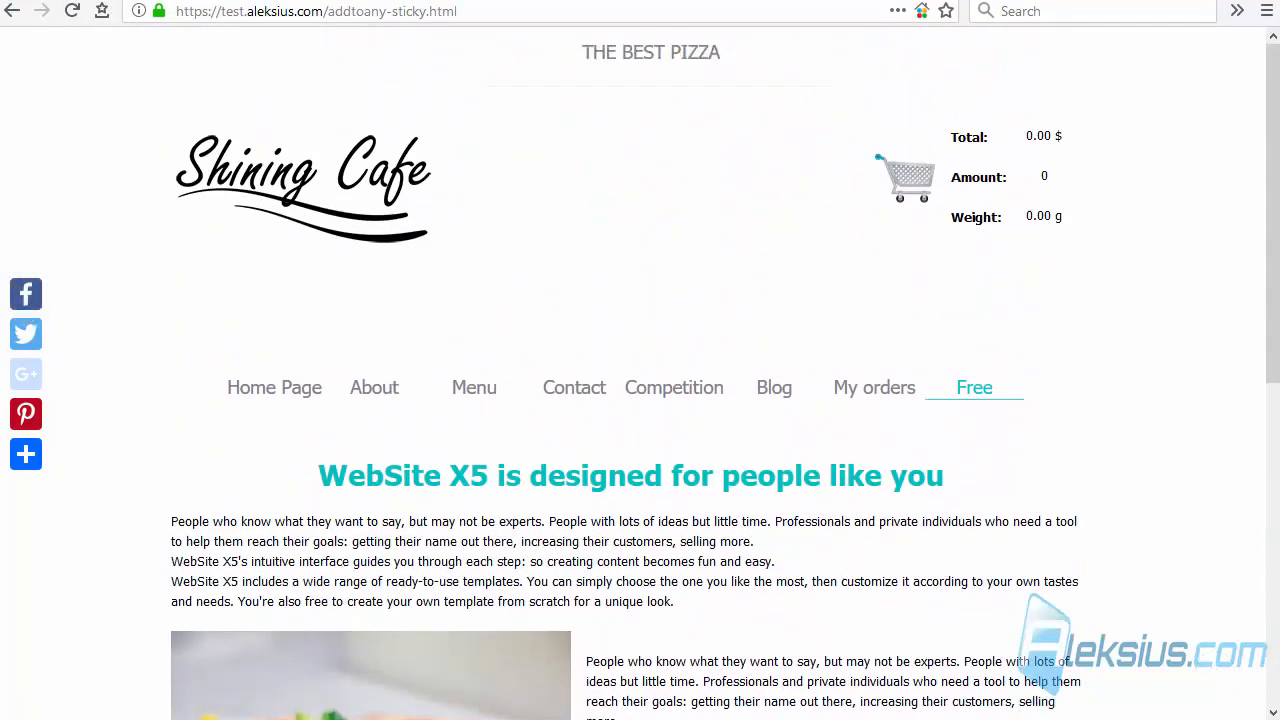
pyautogui.click(129, 336)
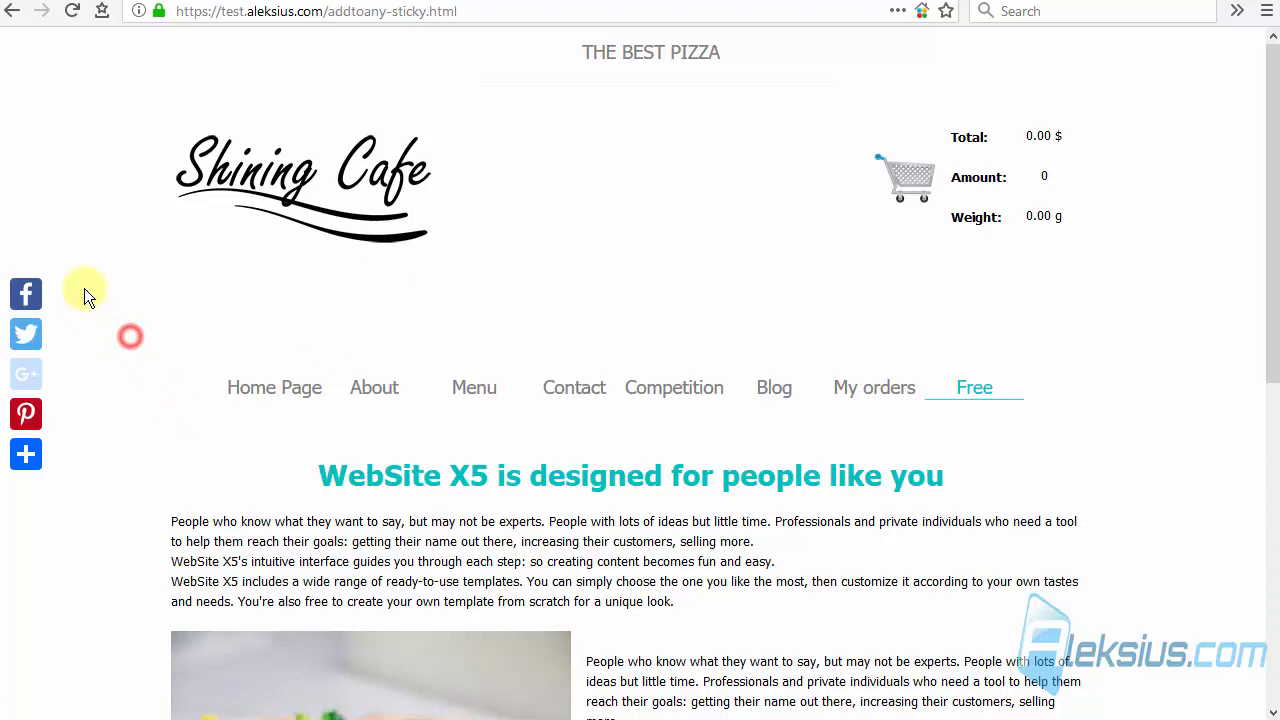
pyautogui.click(30, 291)
pyautogui.moveTo(387, 236); pyautogui.dragTo(602, 120)
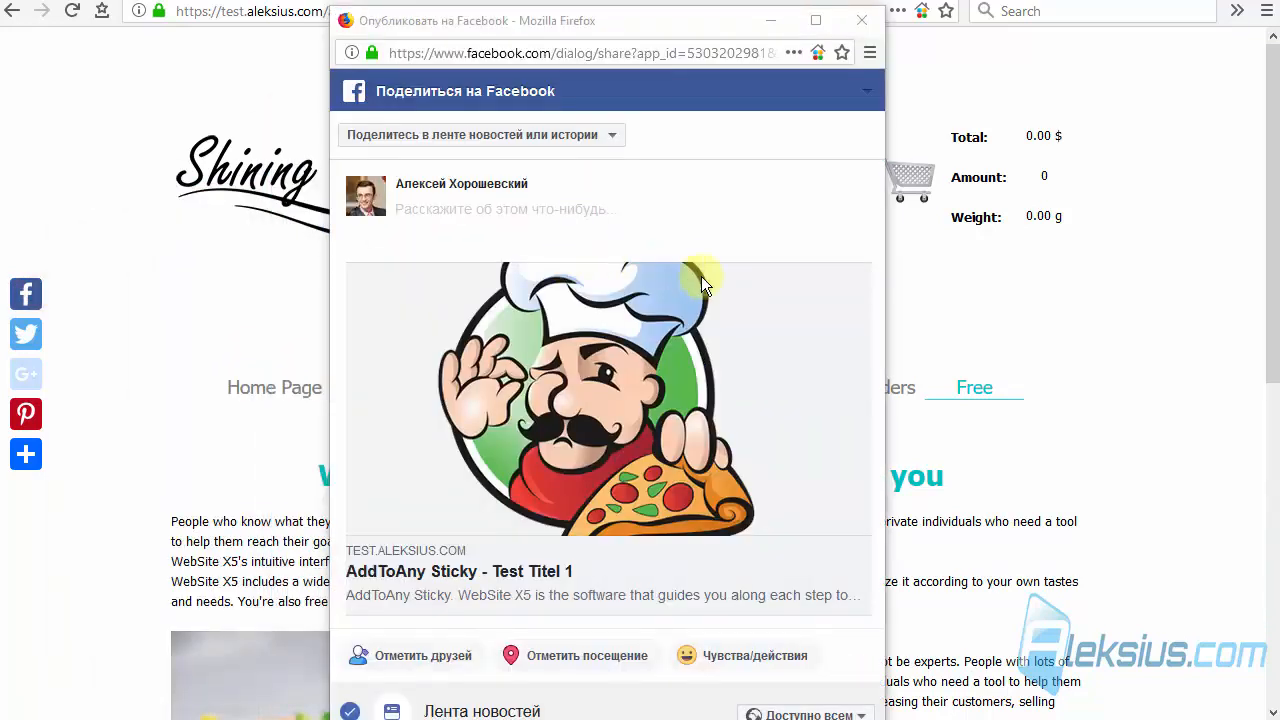
pyautogui.click(352, 567)
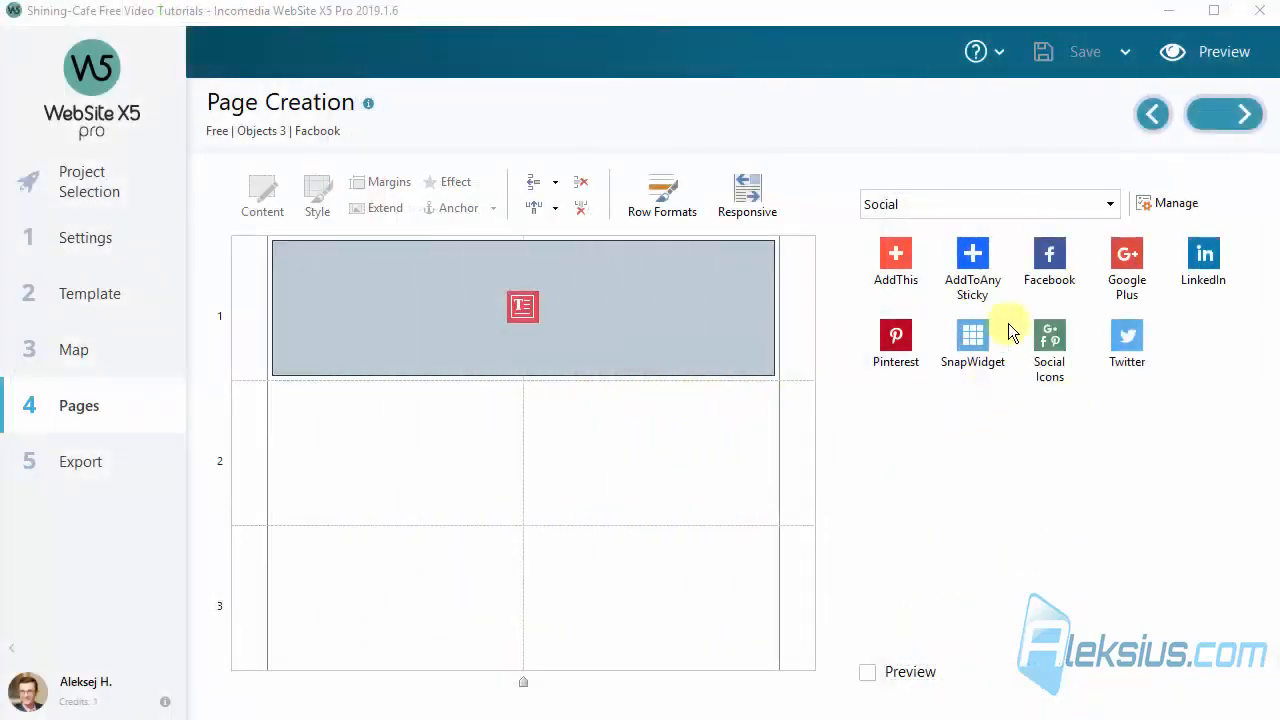
# - Add a Facebook object to the first cell of row 2 and preview its Comments Box subject
pyautogui.moveTo(1046, 257); pyautogui.dragTo(398, 448)
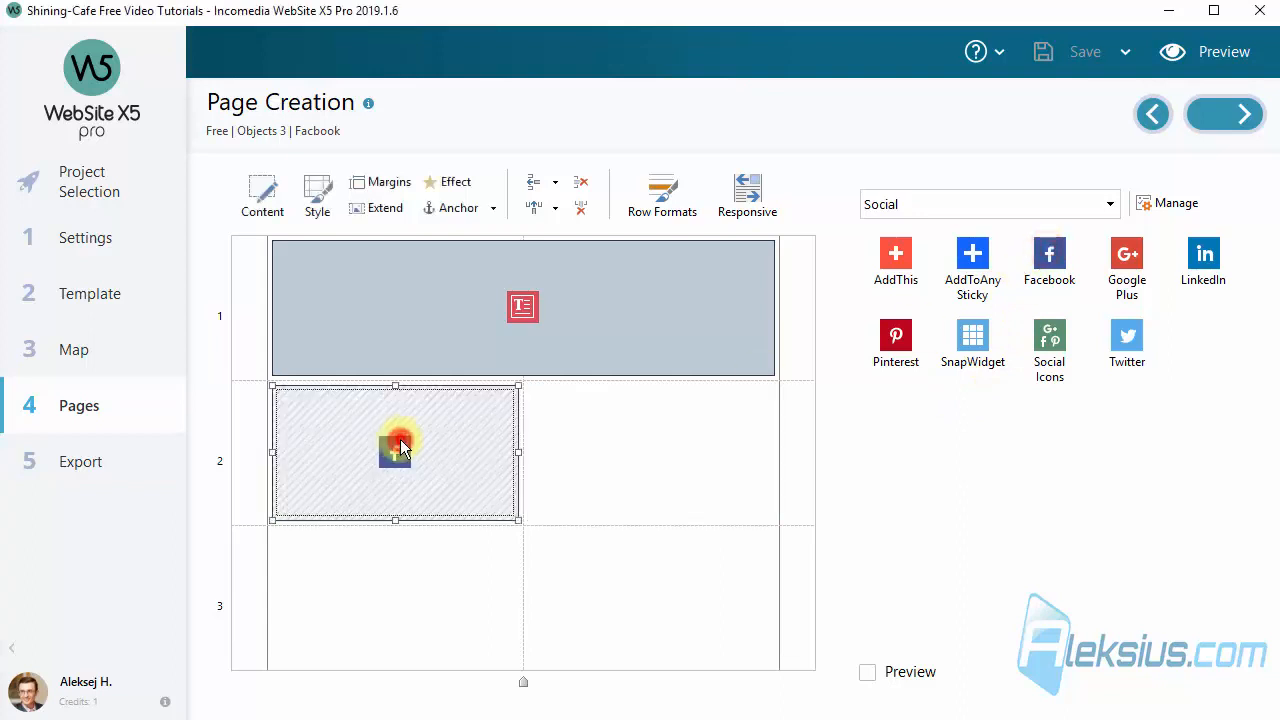
pyautogui.doubleClick(400, 440)
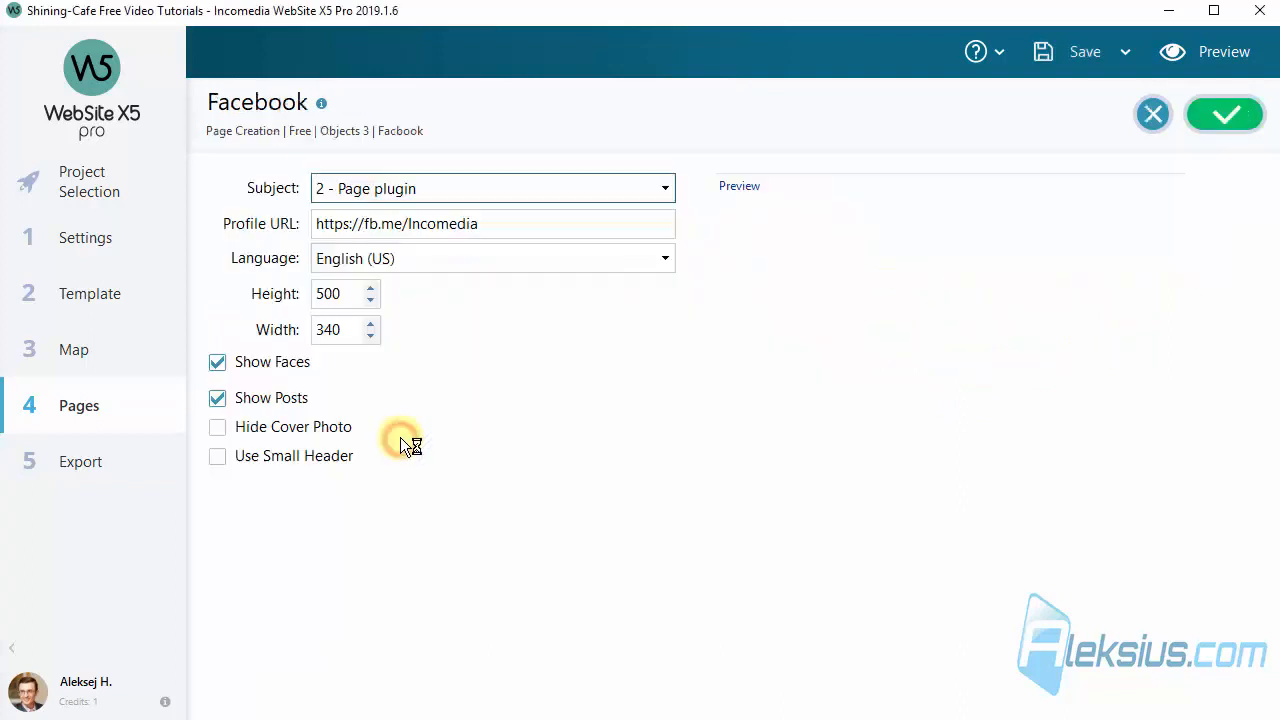
pyautogui.click(433, 188)
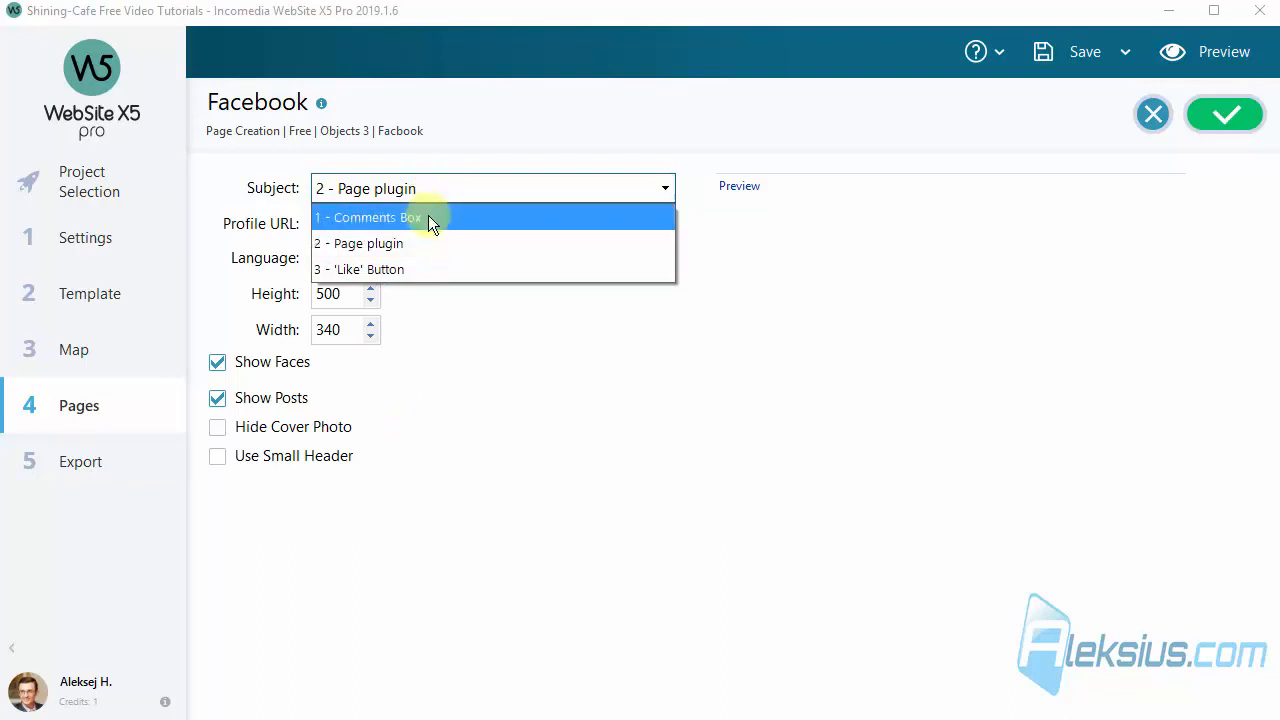
pyautogui.click(436, 216)
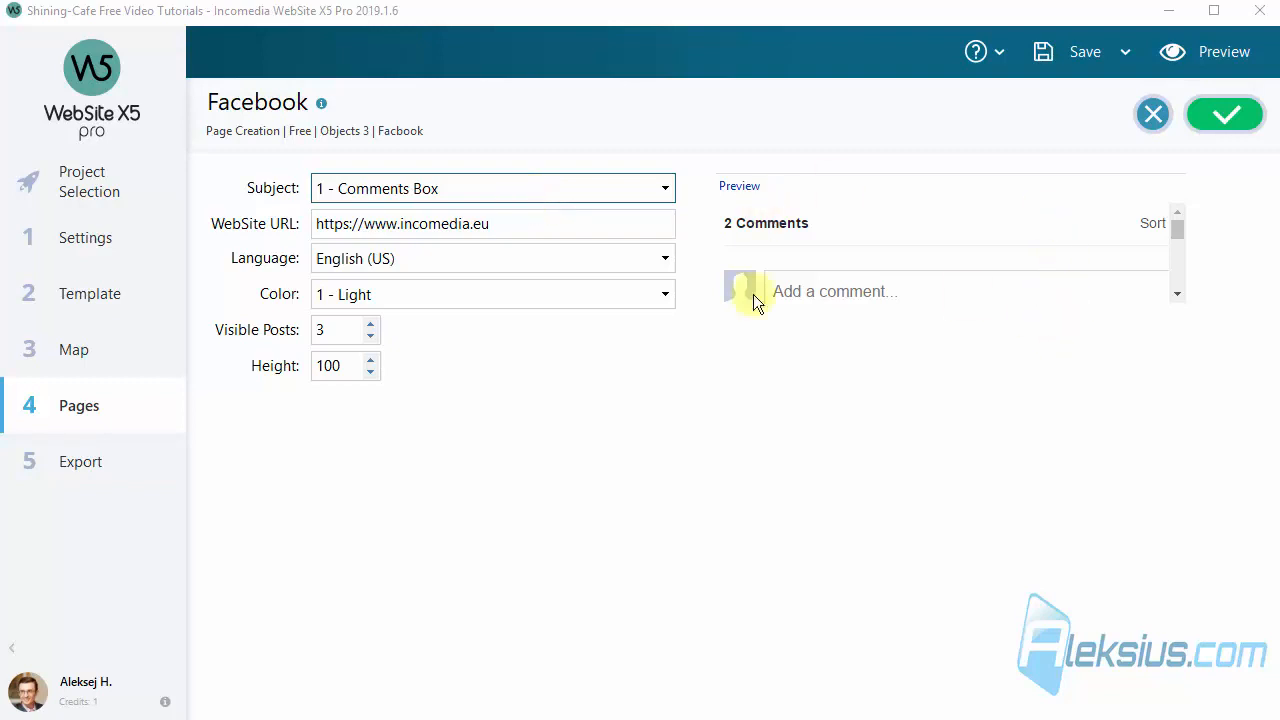
# - Set the Facebook object's subject back to Page plugin and browse the available languages
pyautogui.click(535, 189)
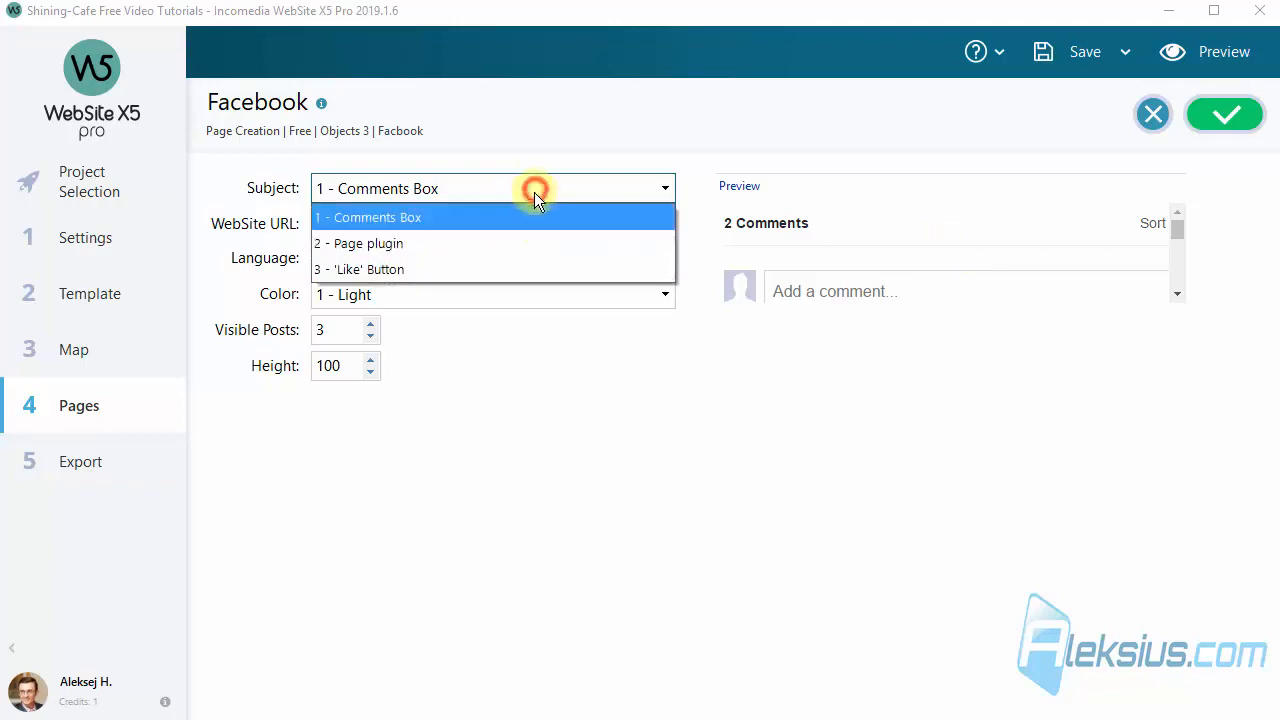
pyautogui.click(510, 244)
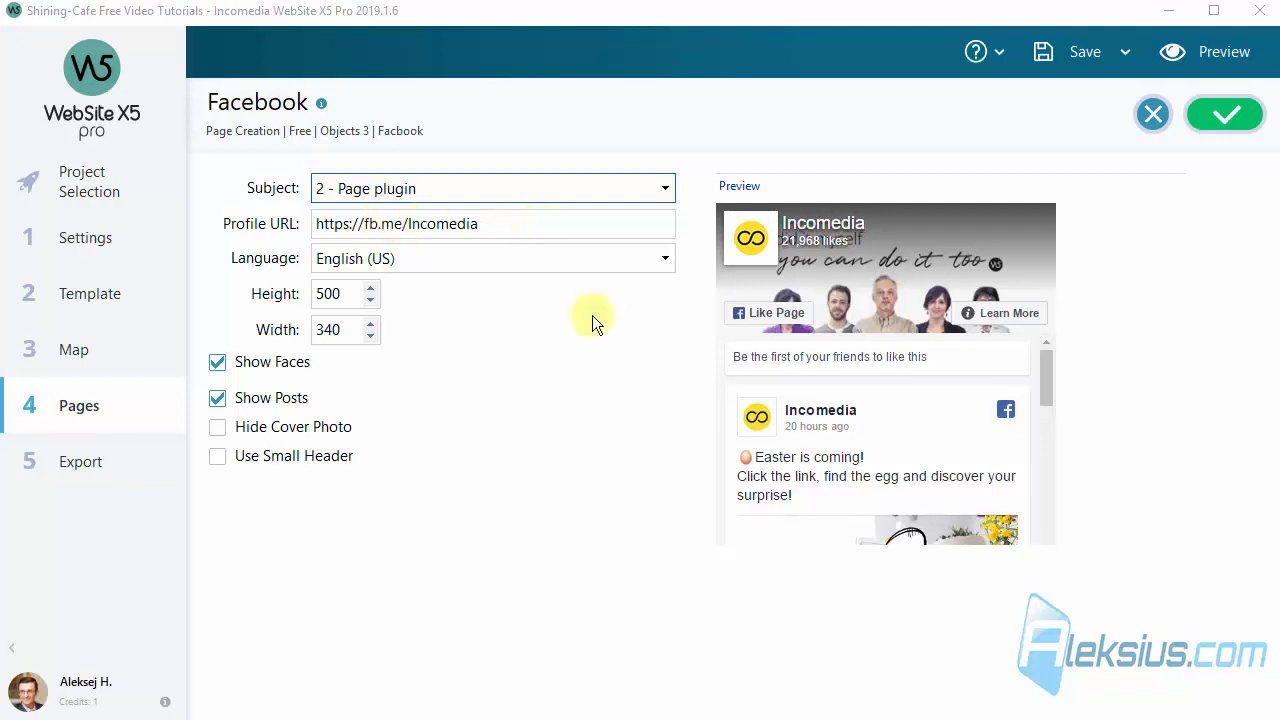
pyautogui.click(656, 265)
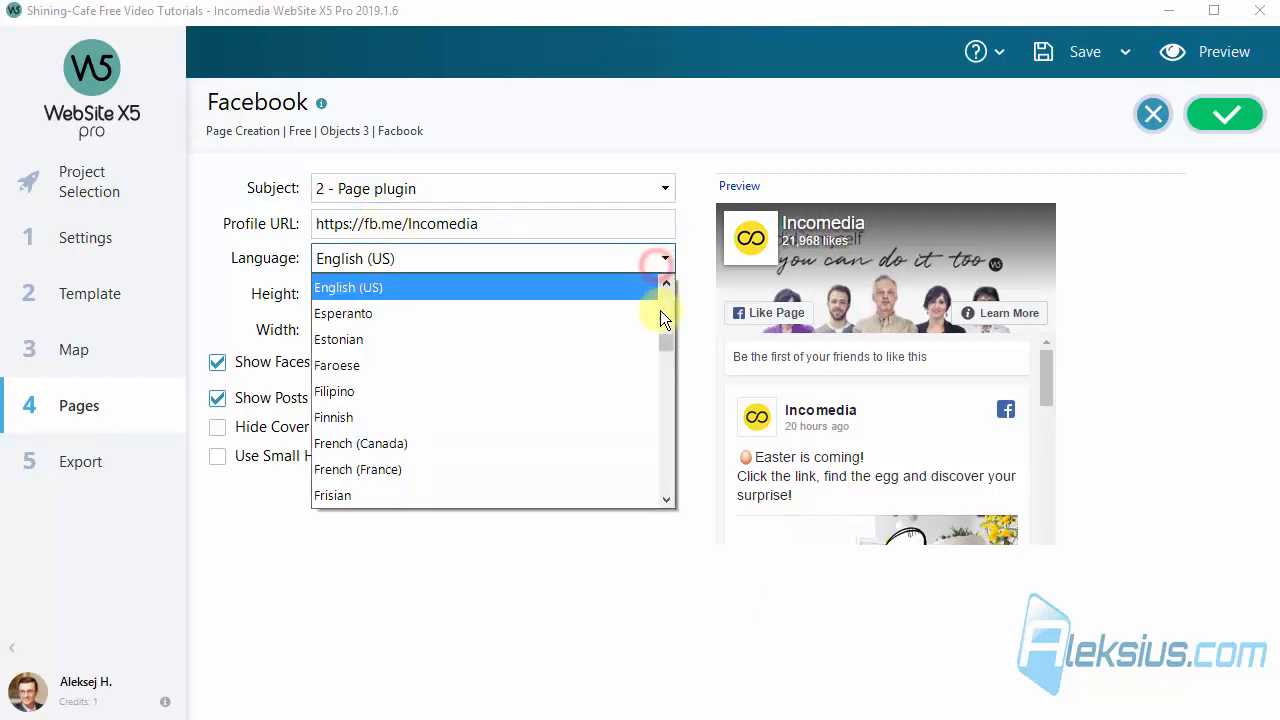
pyautogui.moveTo(664, 345); pyautogui.dragTo(660, 487)
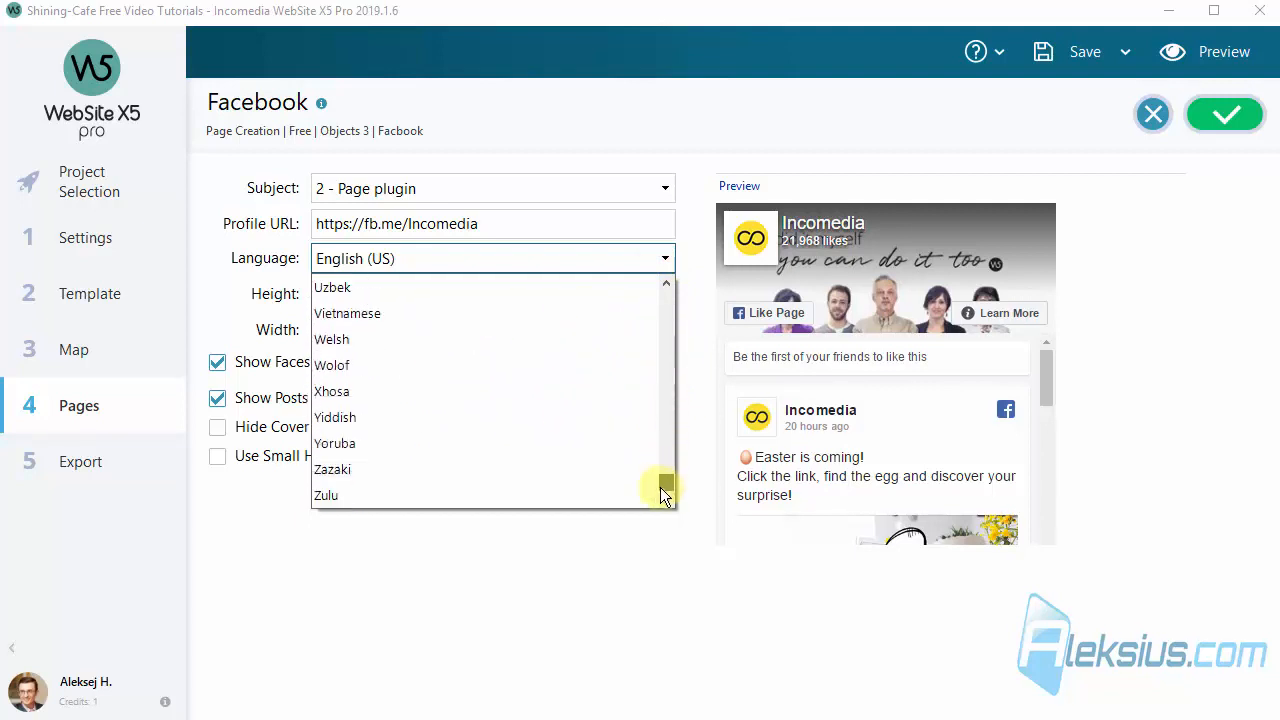
pyautogui.click(650, 596)
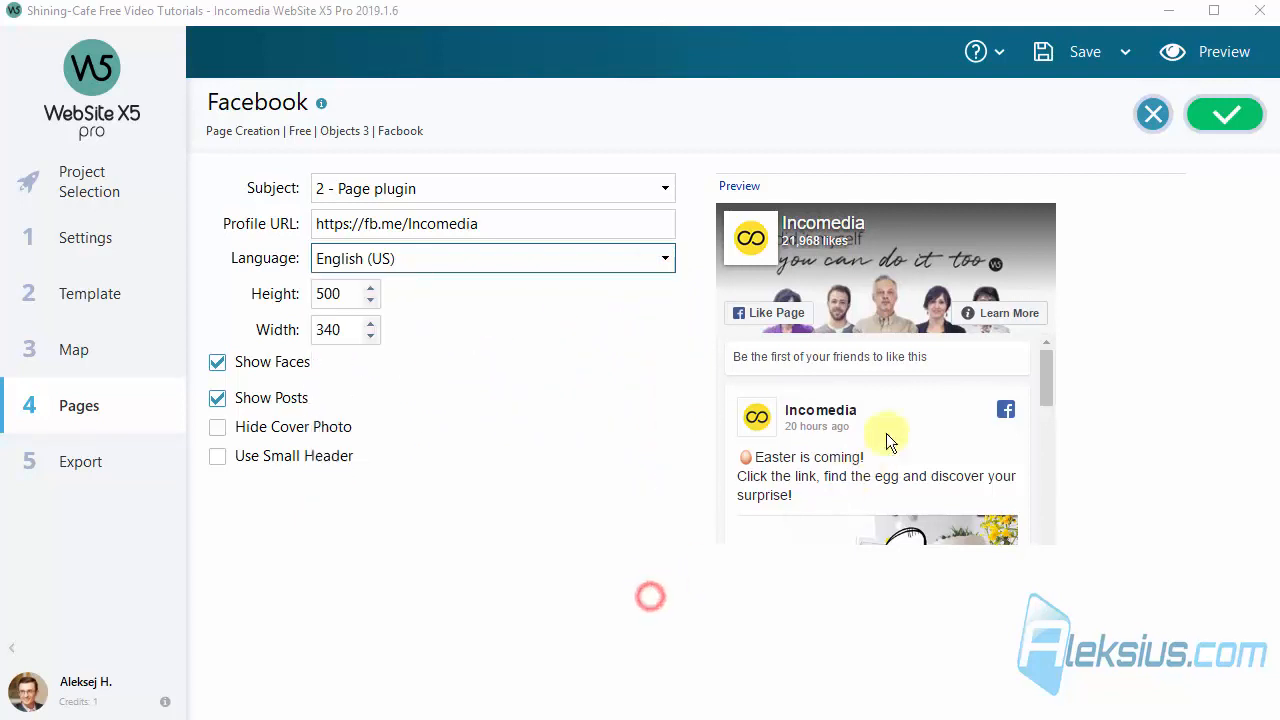
pyautogui.click(555, 468)
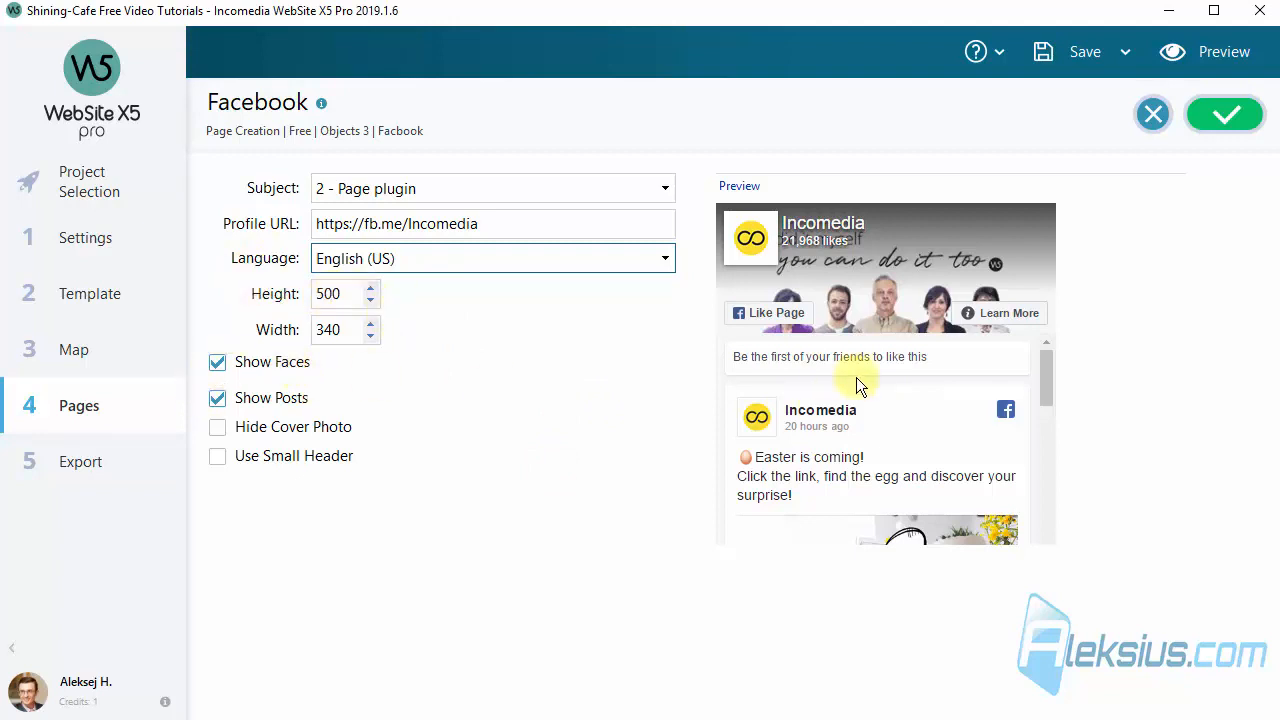
# - Preview the effects of Show Posts, Show Faces, Hide Cover Photo and Use Small Header, restoring each option
pyautogui.click(218, 402)
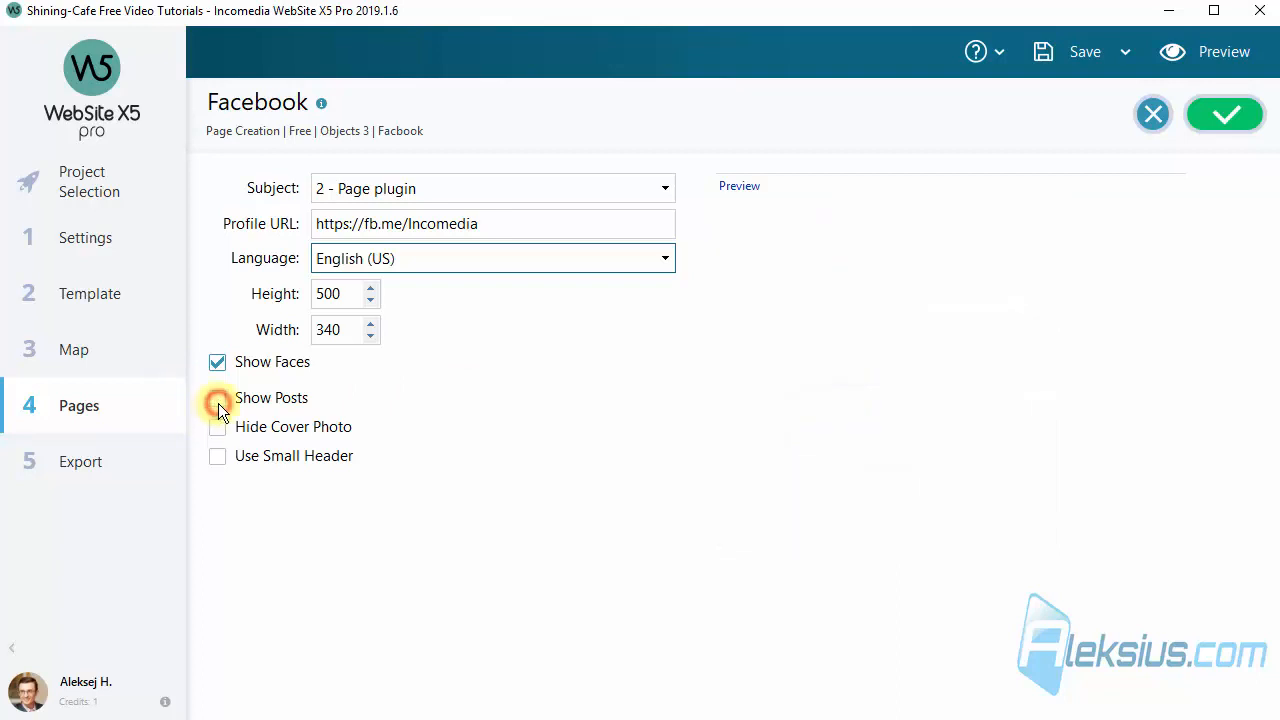
pyautogui.click(219, 399)
pyautogui.click(214, 362)
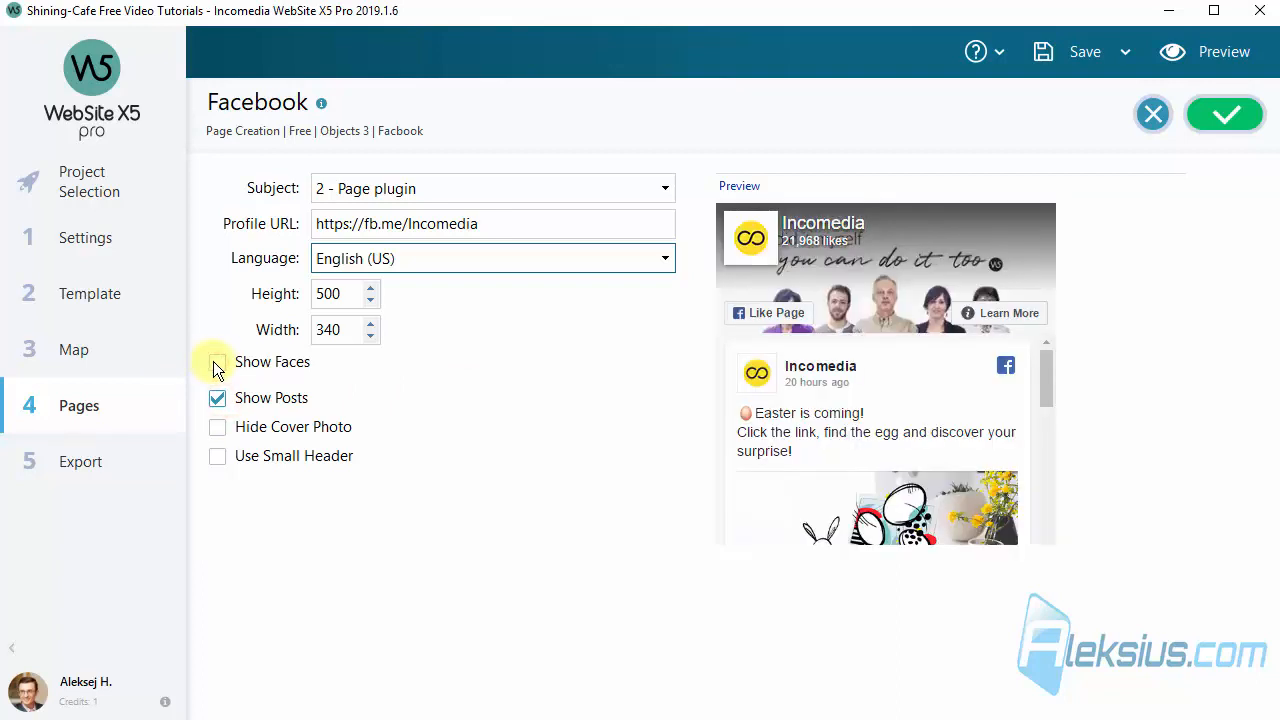
pyautogui.click(216, 362)
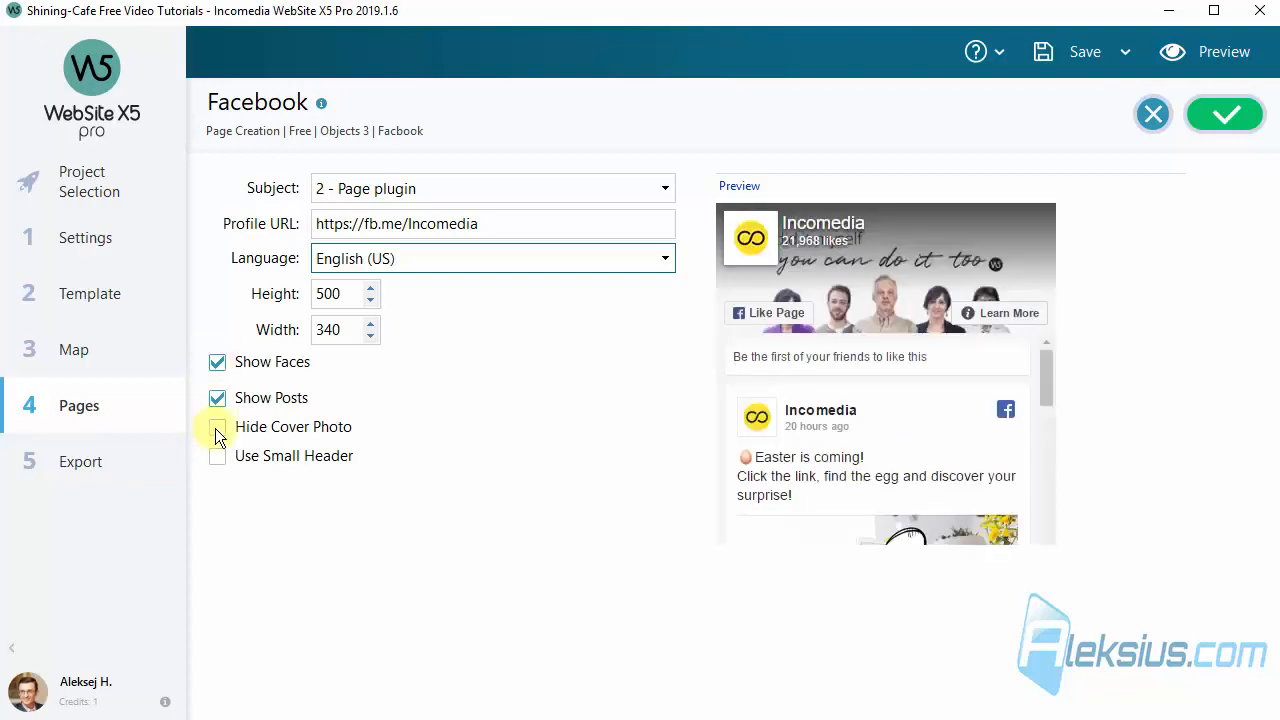
pyautogui.click(216, 427)
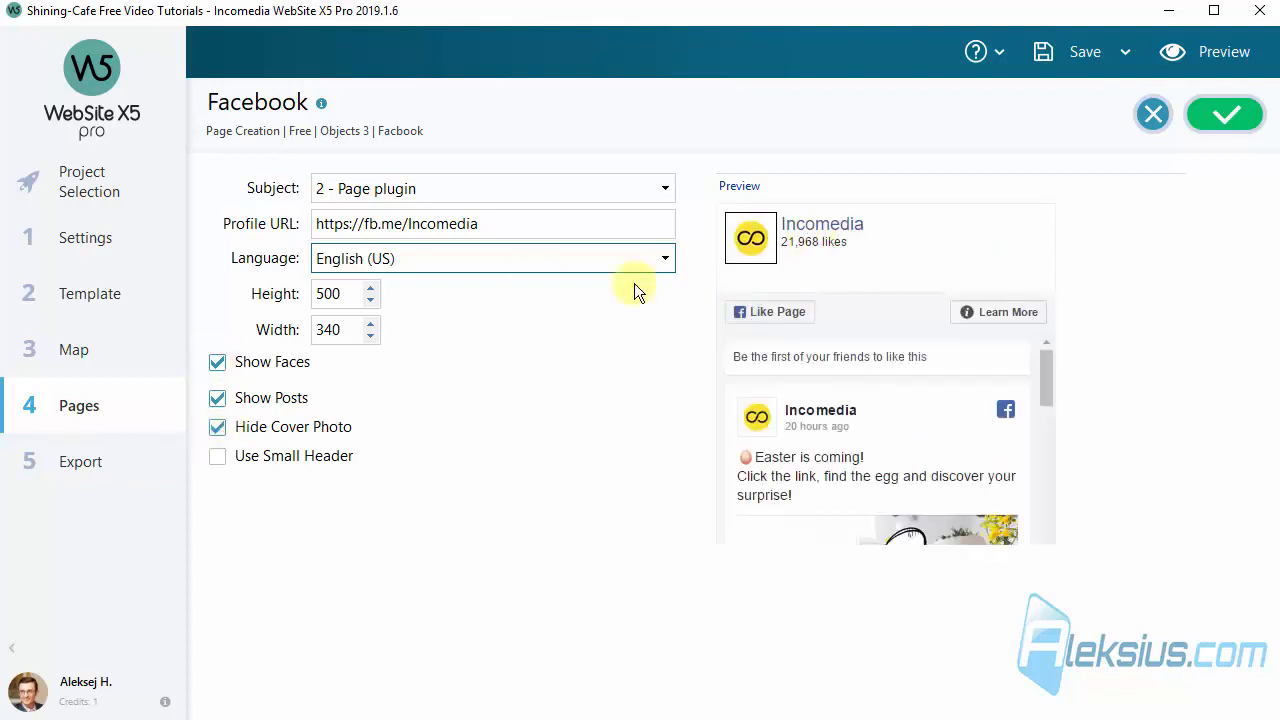
pyautogui.click(217, 428)
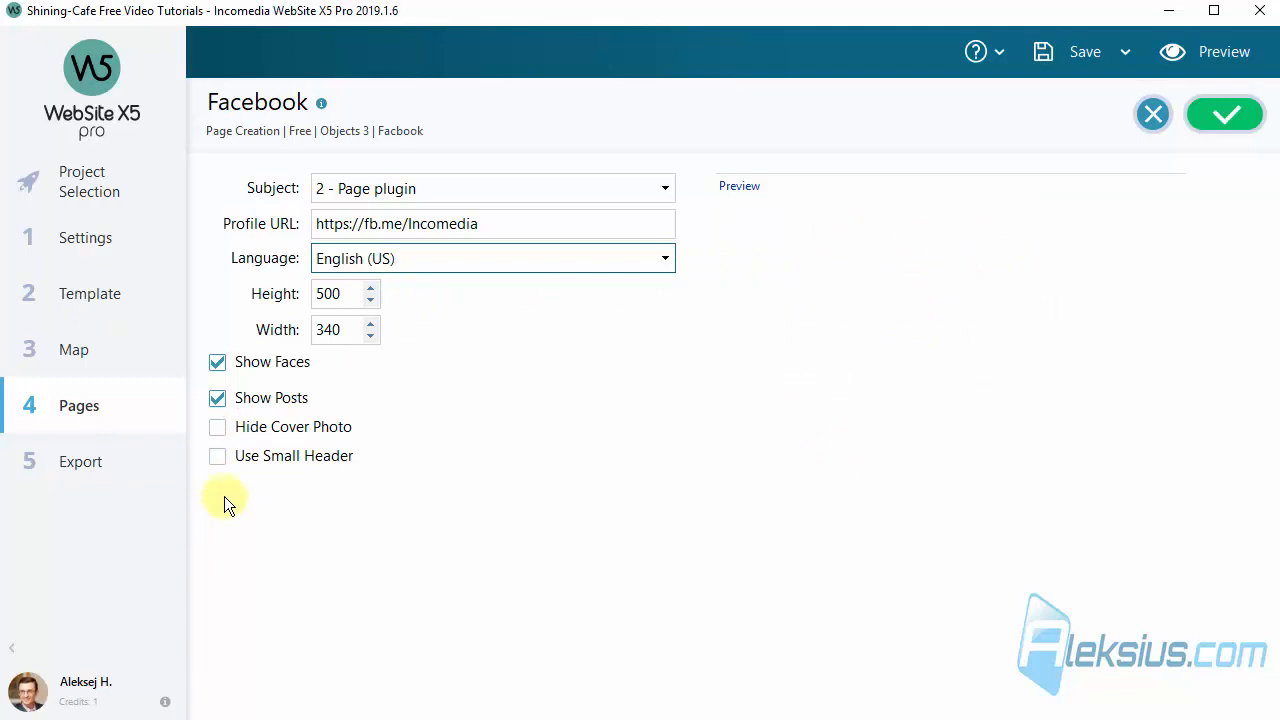
pyautogui.click(217, 457)
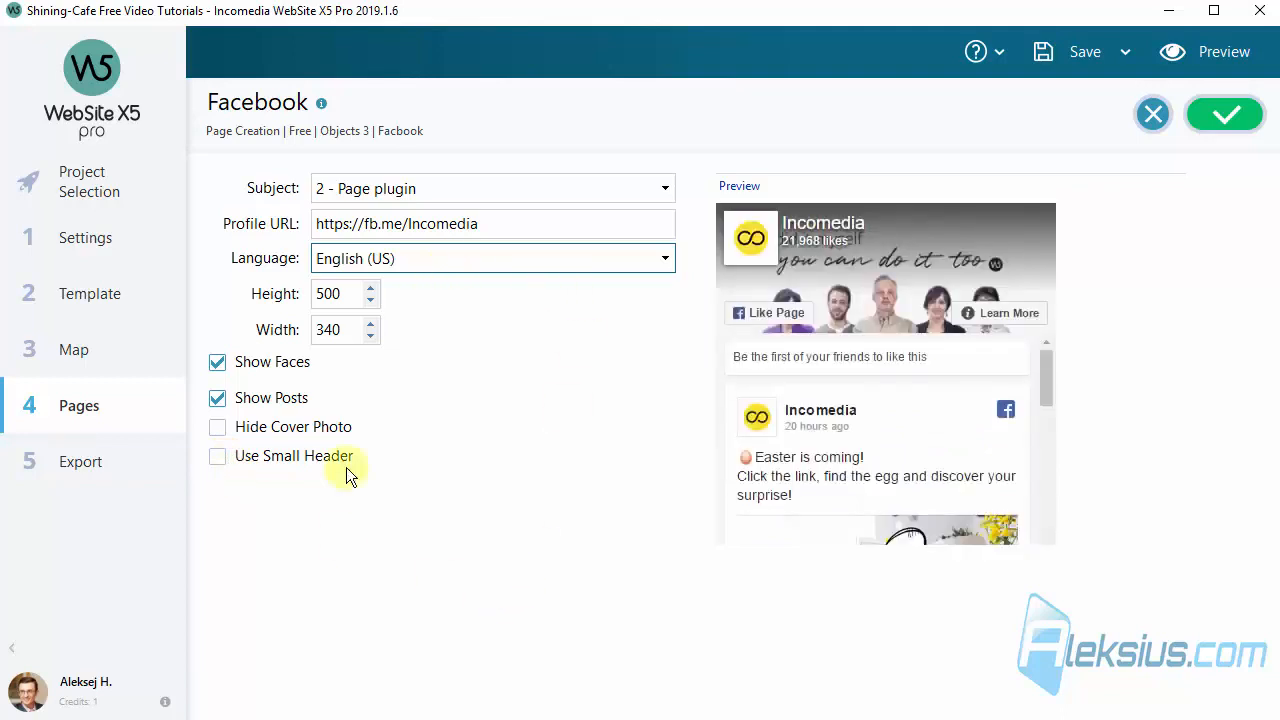
# - Place the confirmed Page plugin object in the first cell of row 3 and add a second Facebook object spanning row 2
pyautogui.click(1227, 114)
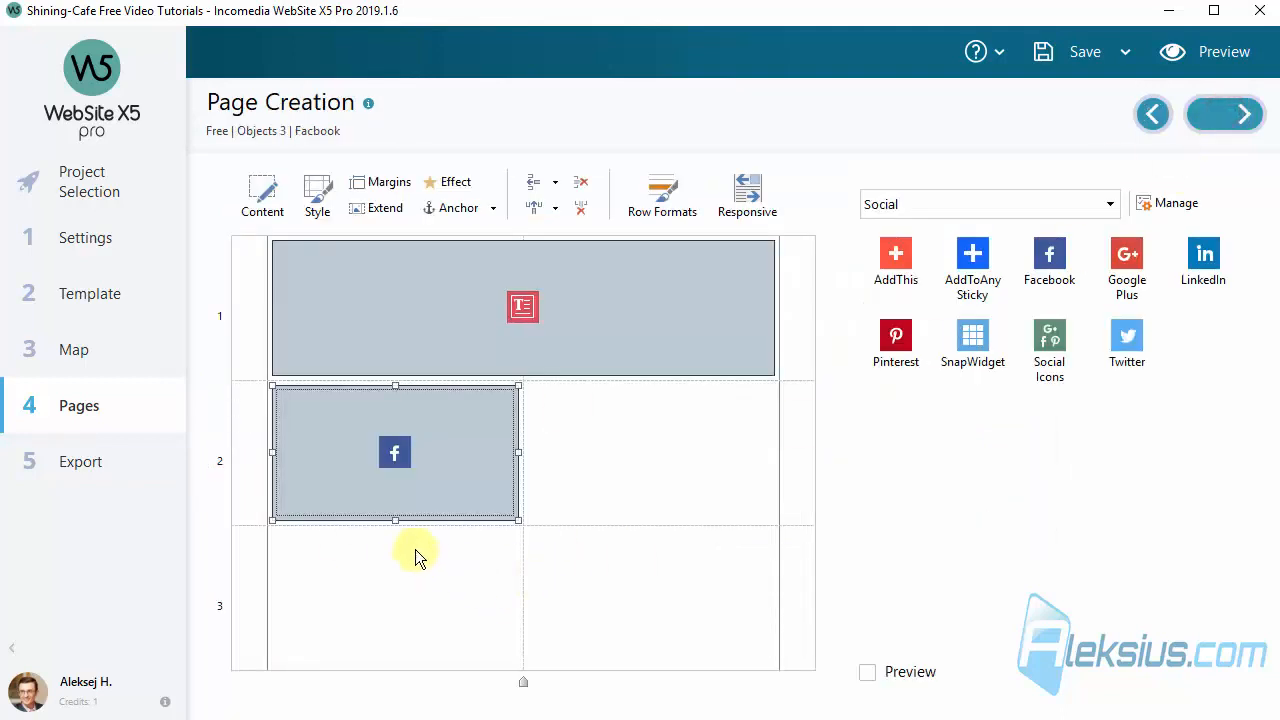
pyautogui.moveTo(395, 520); pyautogui.dragTo(395, 665)
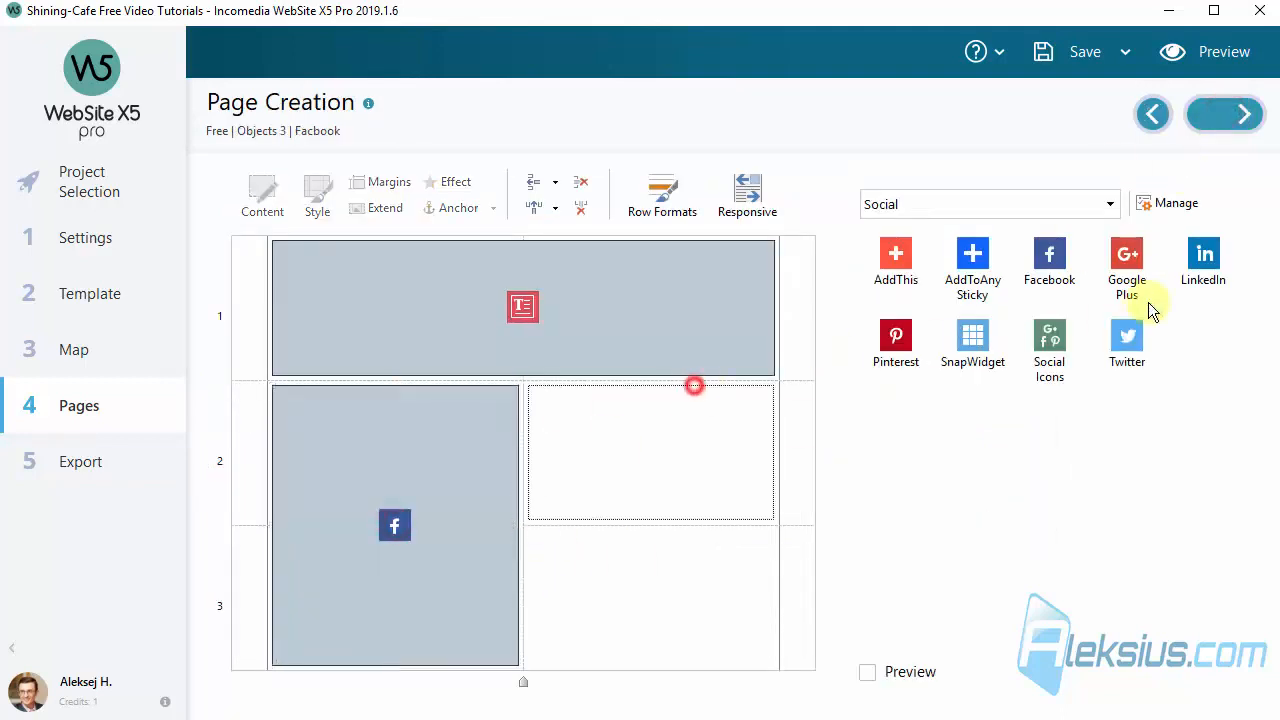
pyautogui.moveTo(1049, 258); pyautogui.dragTo(640, 452)
pyautogui.click(424, 439)
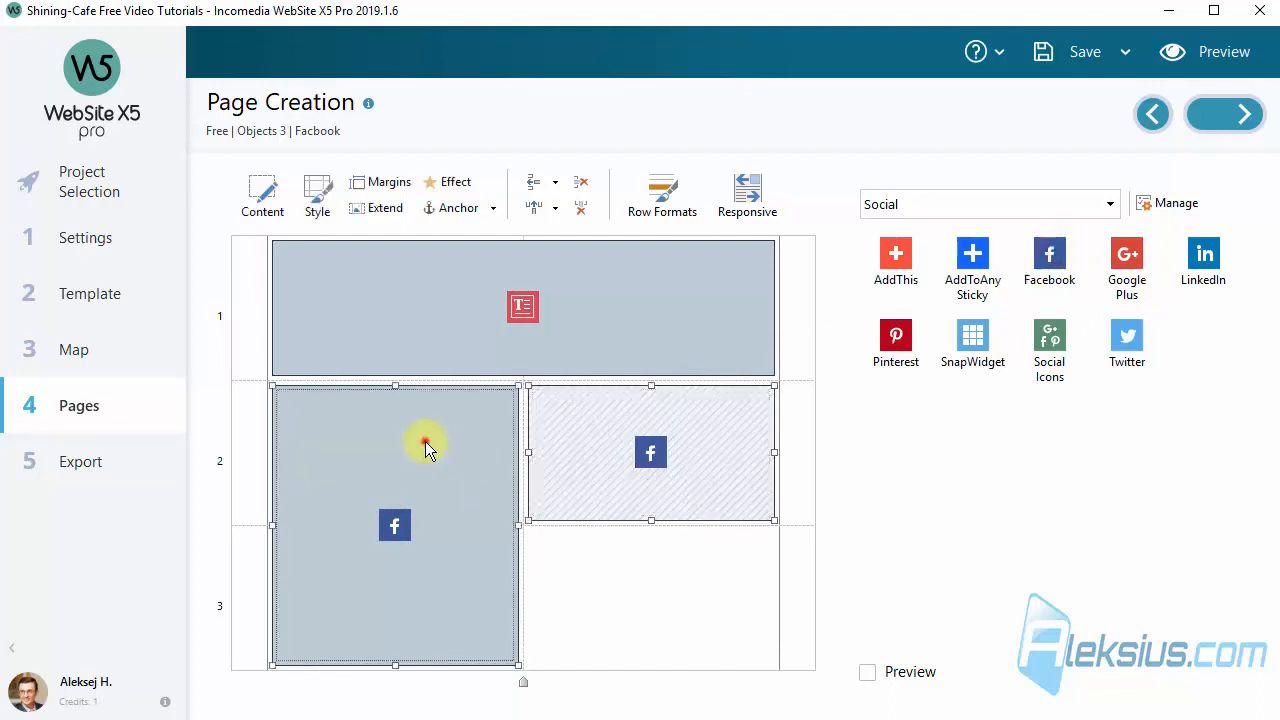
pyautogui.moveTo(397, 388); pyautogui.dragTo(391, 477)
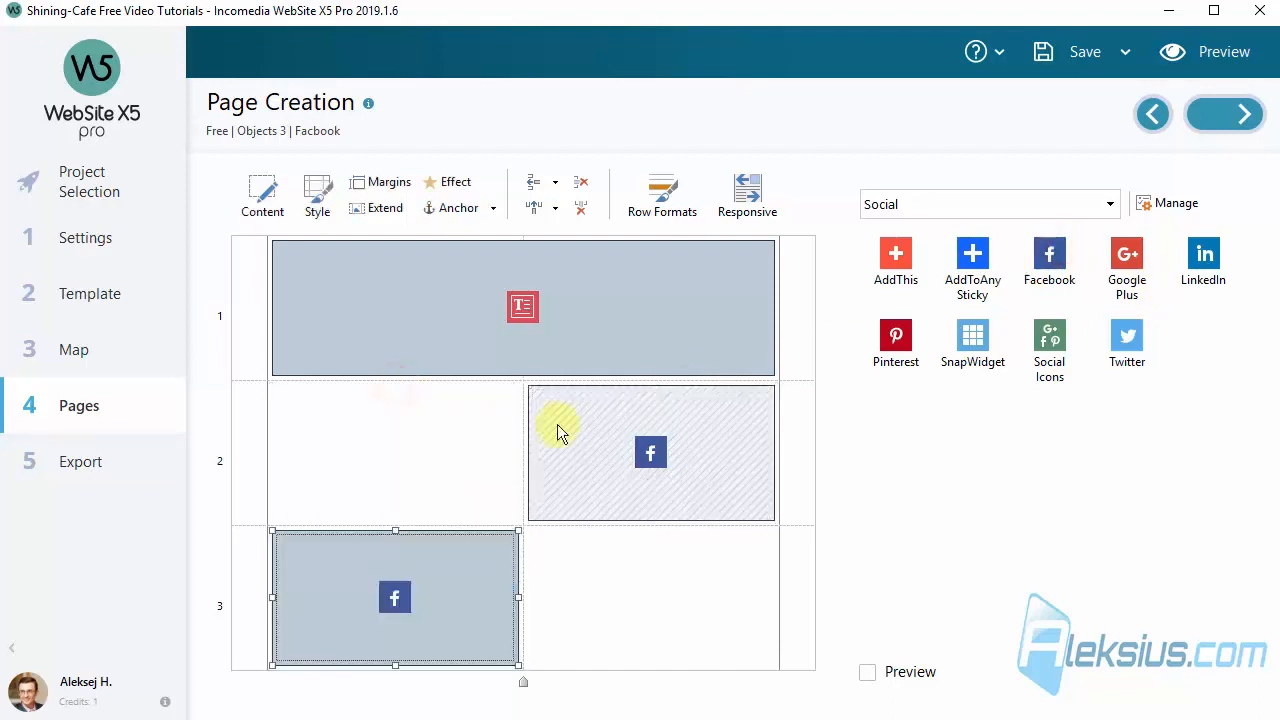
pyautogui.click(609, 399)
pyautogui.moveTo(528, 452); pyautogui.dragTo(343, 448)
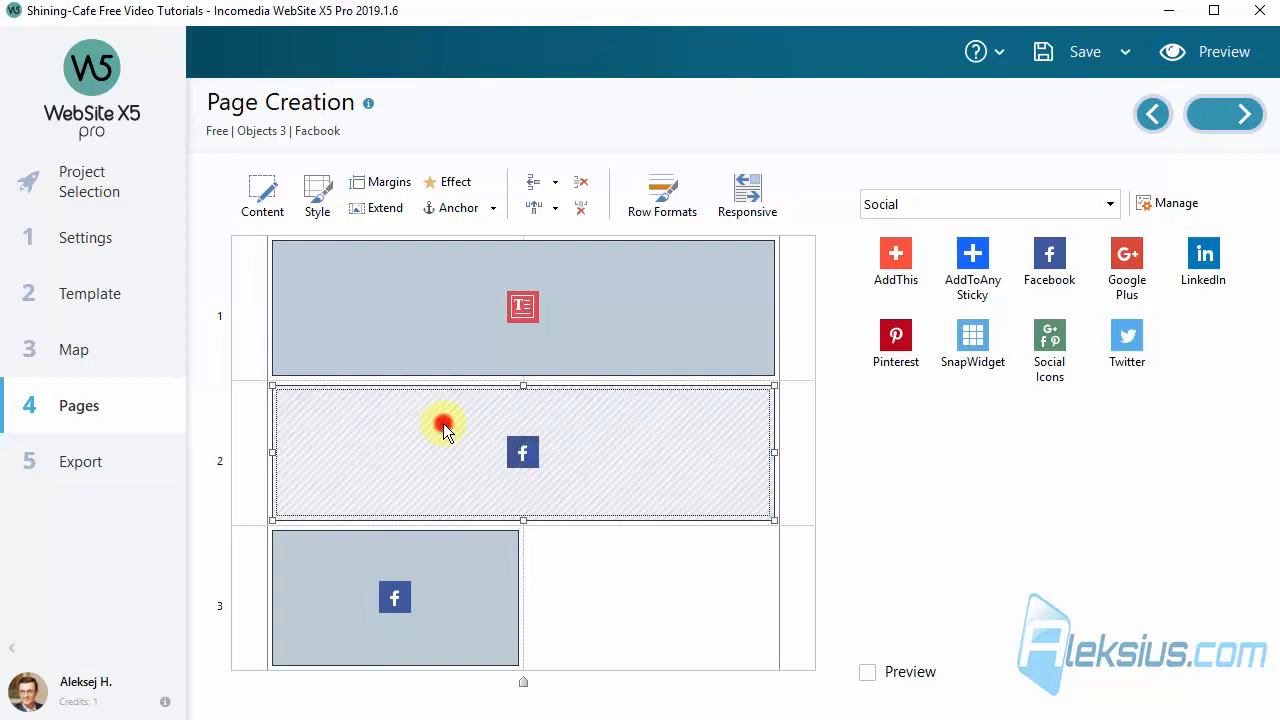
pyautogui.doubleClick(443, 423)
pyautogui.click(386, 182)
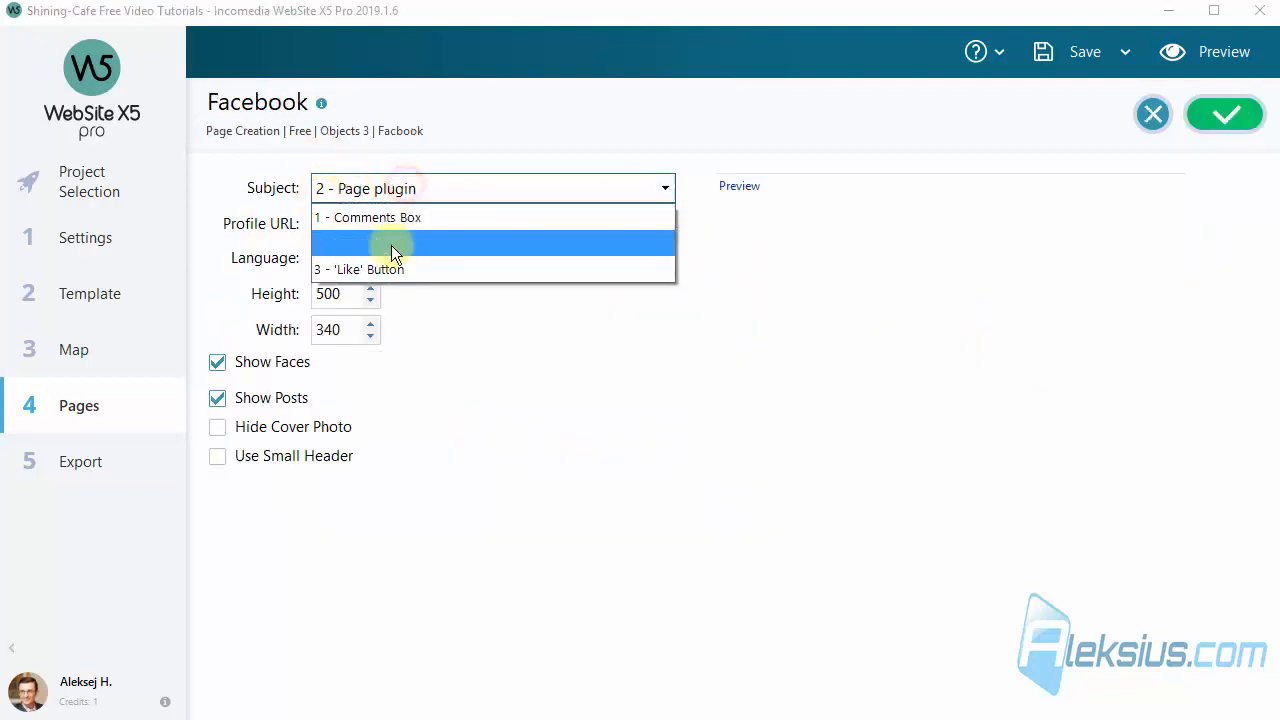
pyautogui.click(390, 269)
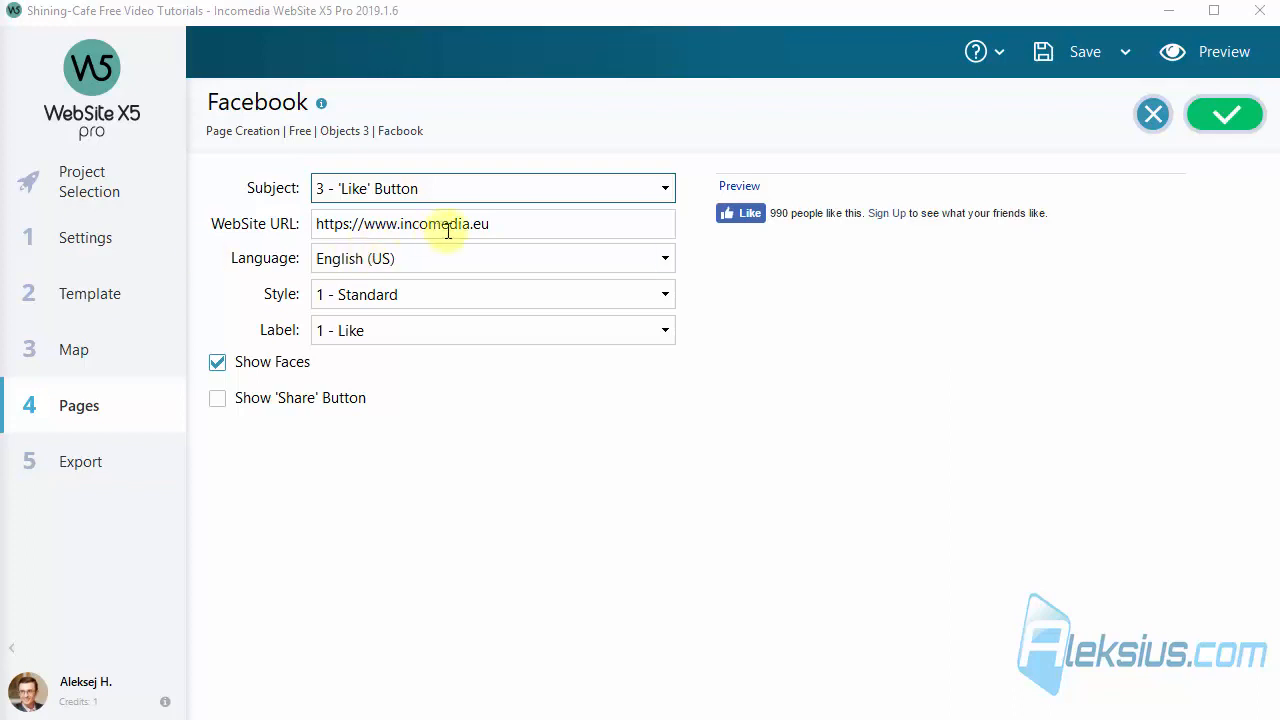
pyautogui.doubleClick(537, 223)
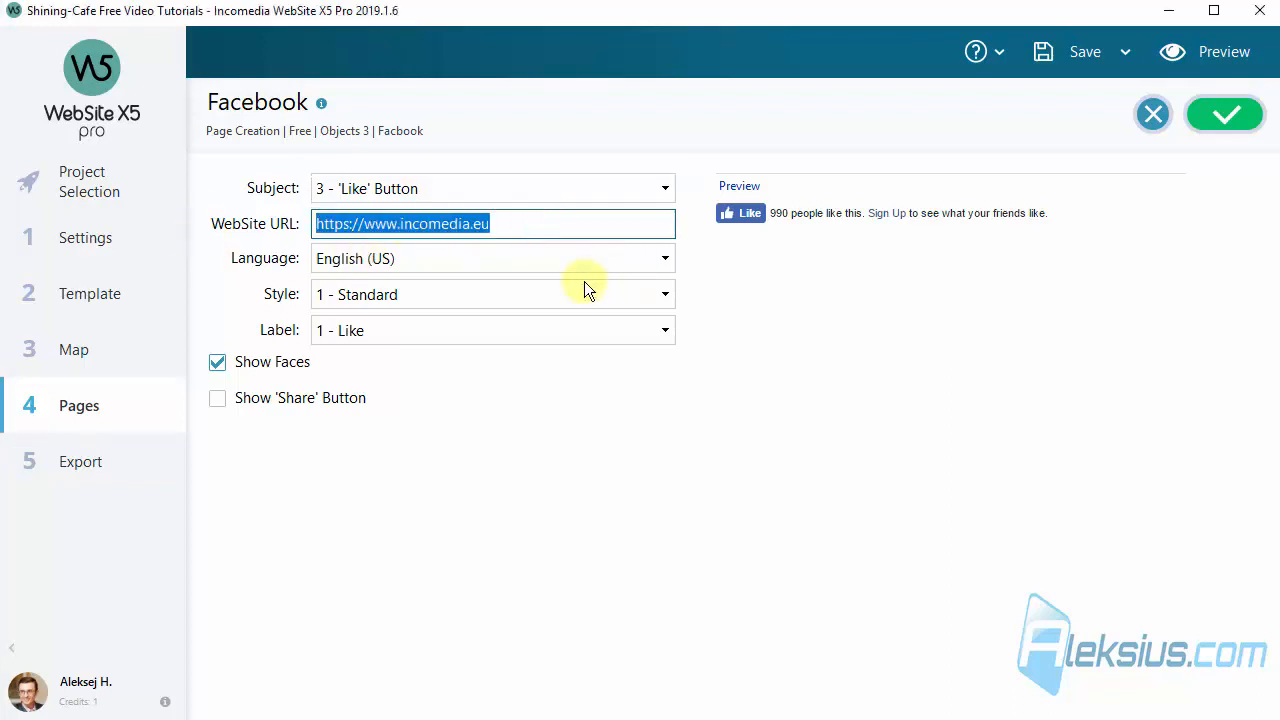
pyautogui.write('https://test.aleksius.com')
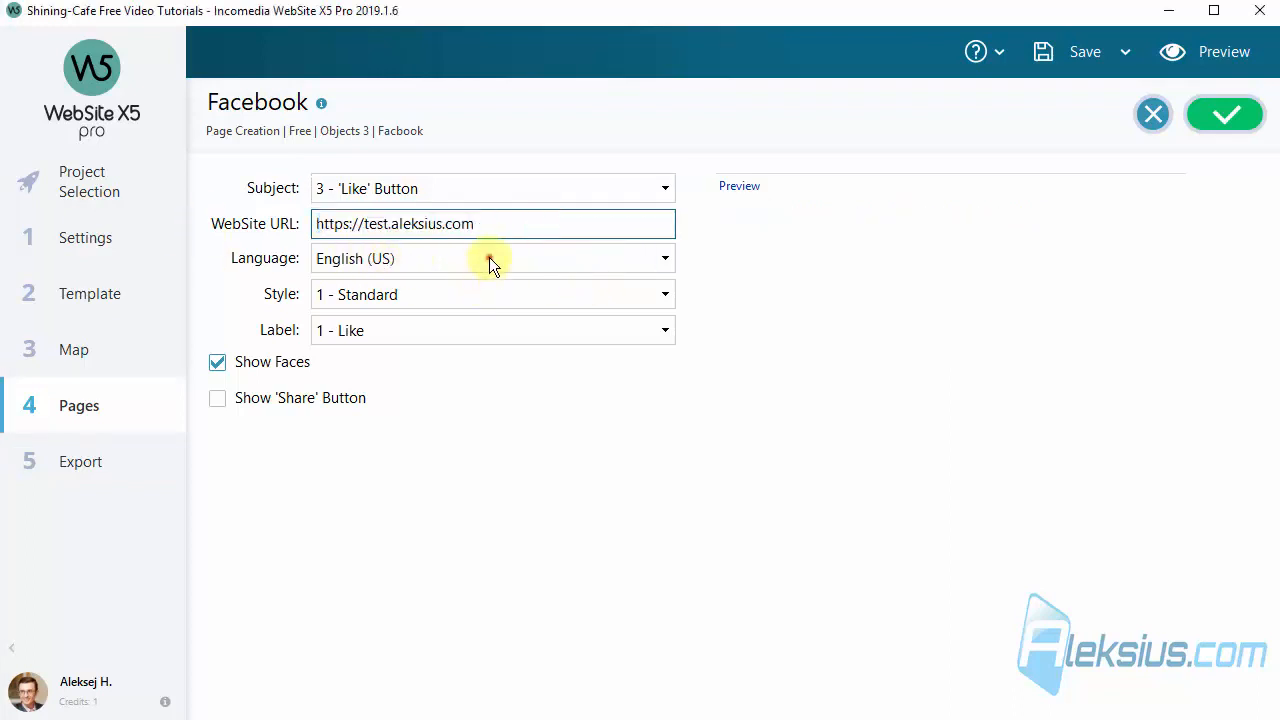
pyautogui.click(489, 257)
pyautogui.moveTo(667, 345); pyautogui.dragTo(801, 489)
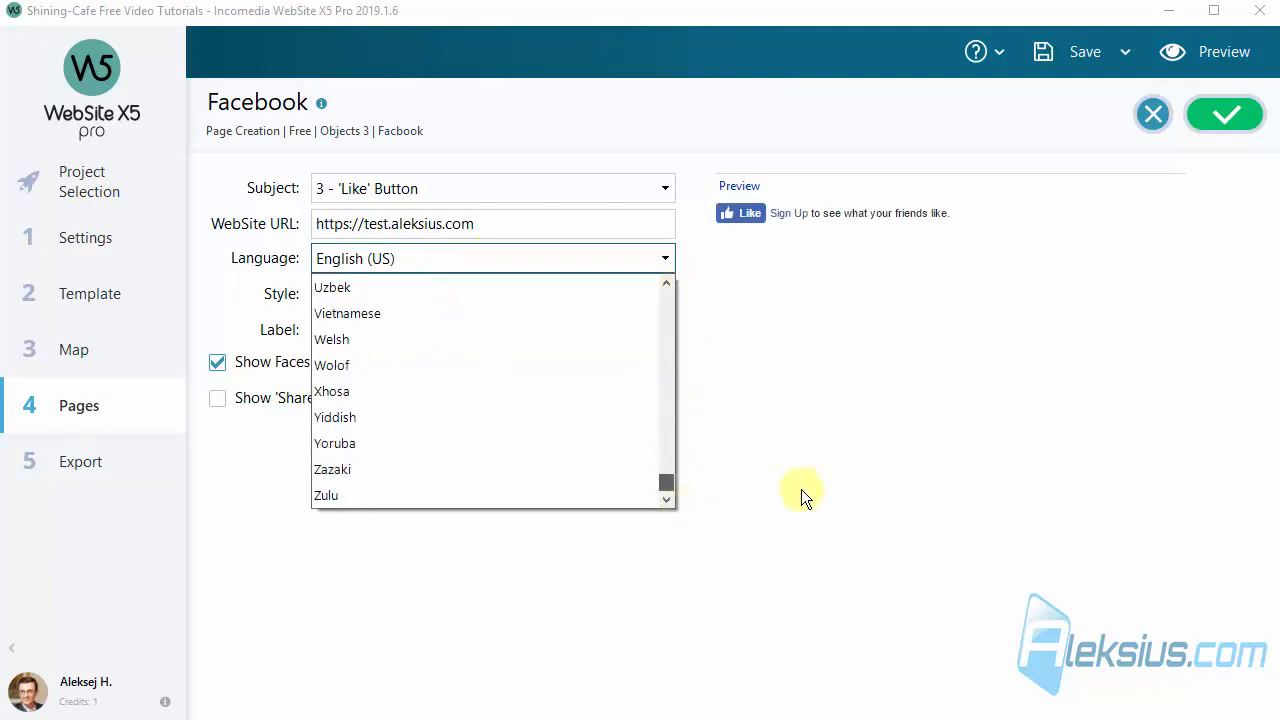
pyautogui.click(820, 483)
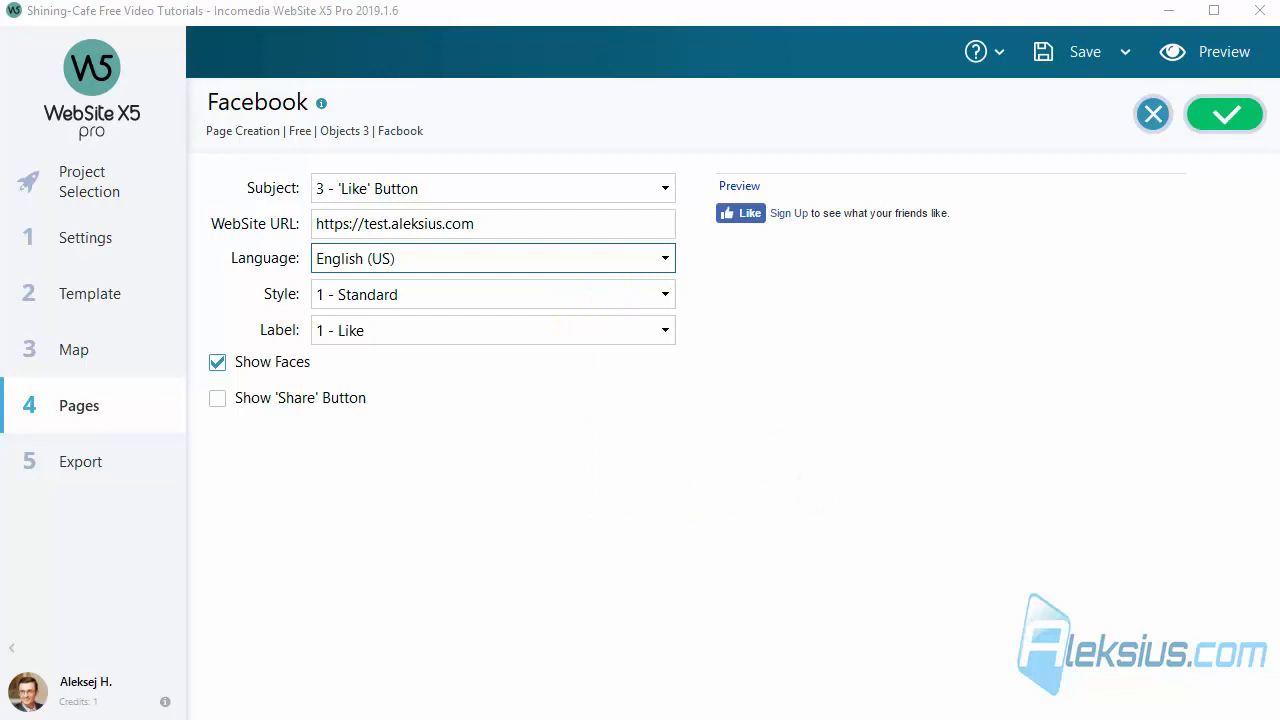
# - Preview the Button count, Box count and Button styles, and set the style back to Standard
pyautogui.click(558, 288)
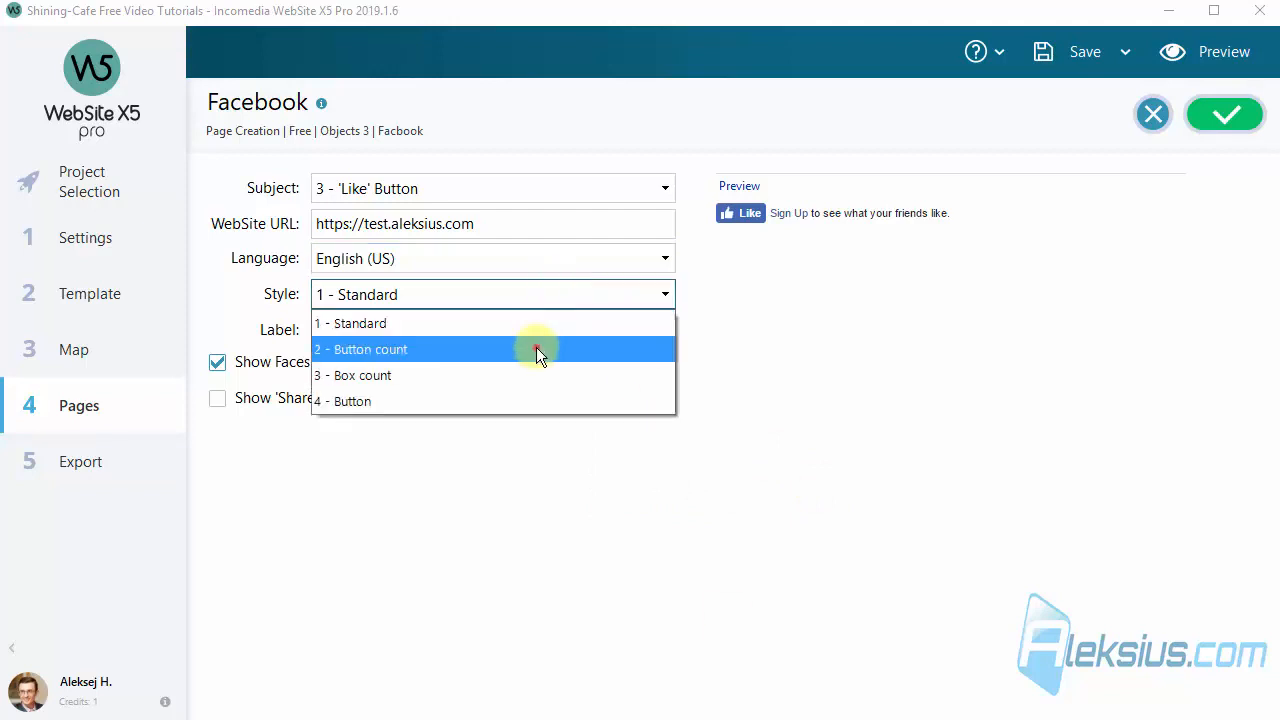
pyautogui.click(536, 347)
pyautogui.click(530, 289)
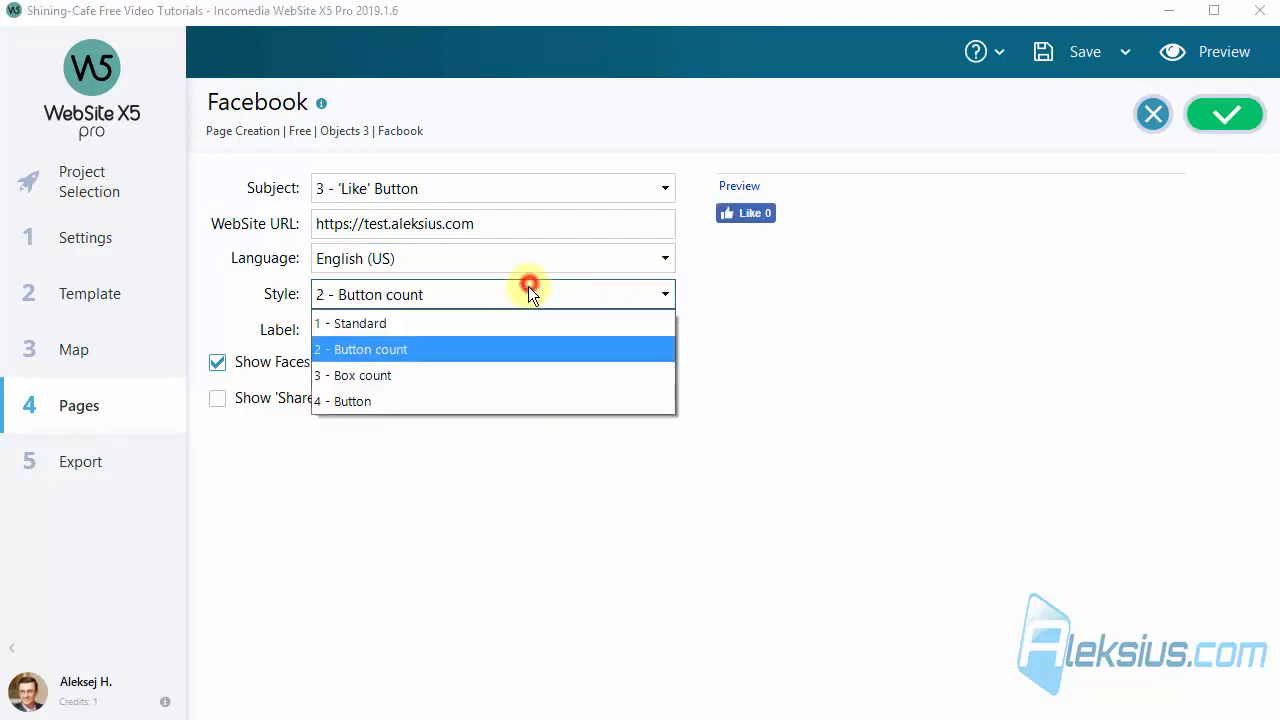
pyautogui.click(499, 369)
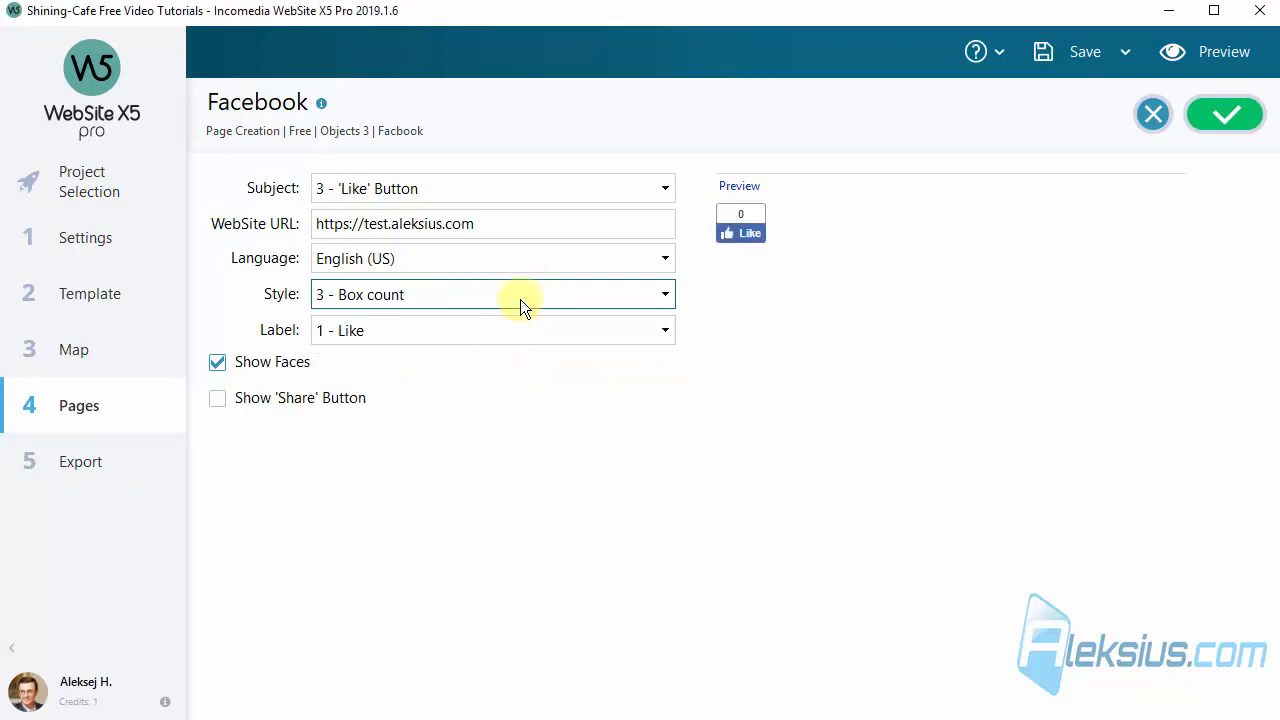
pyautogui.click(521, 294)
pyautogui.click(488, 395)
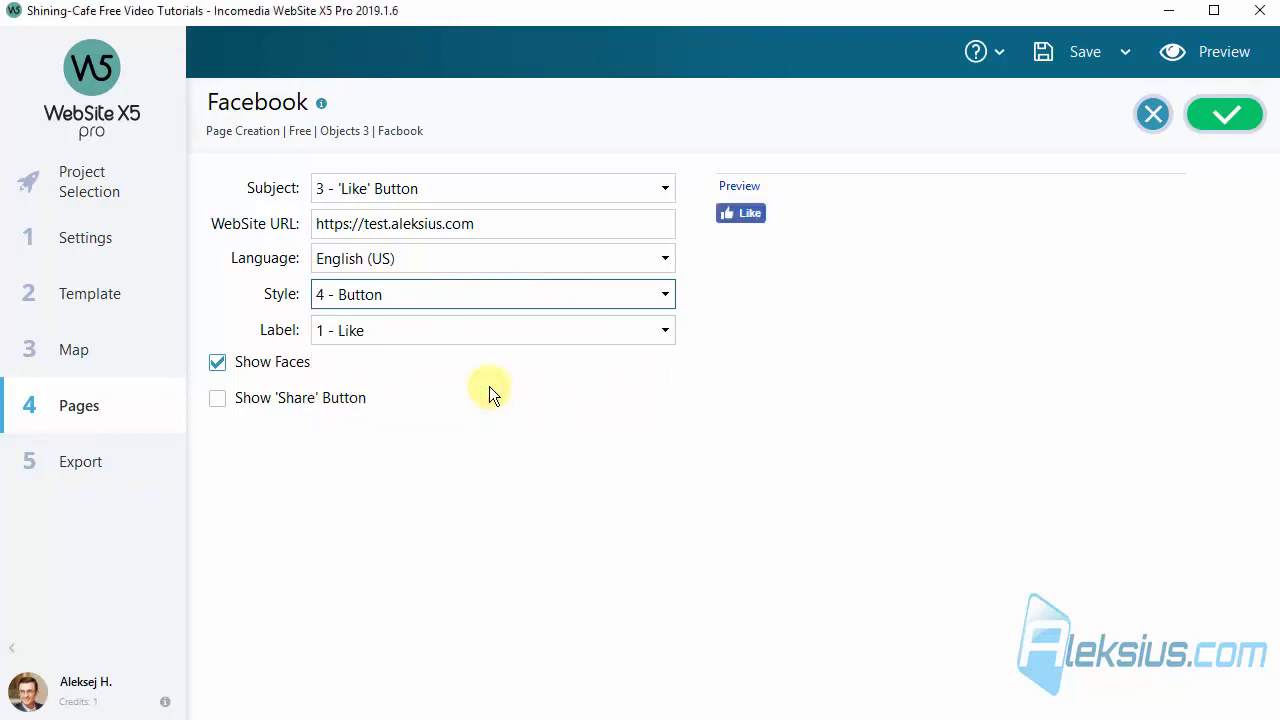
pyautogui.click(484, 295)
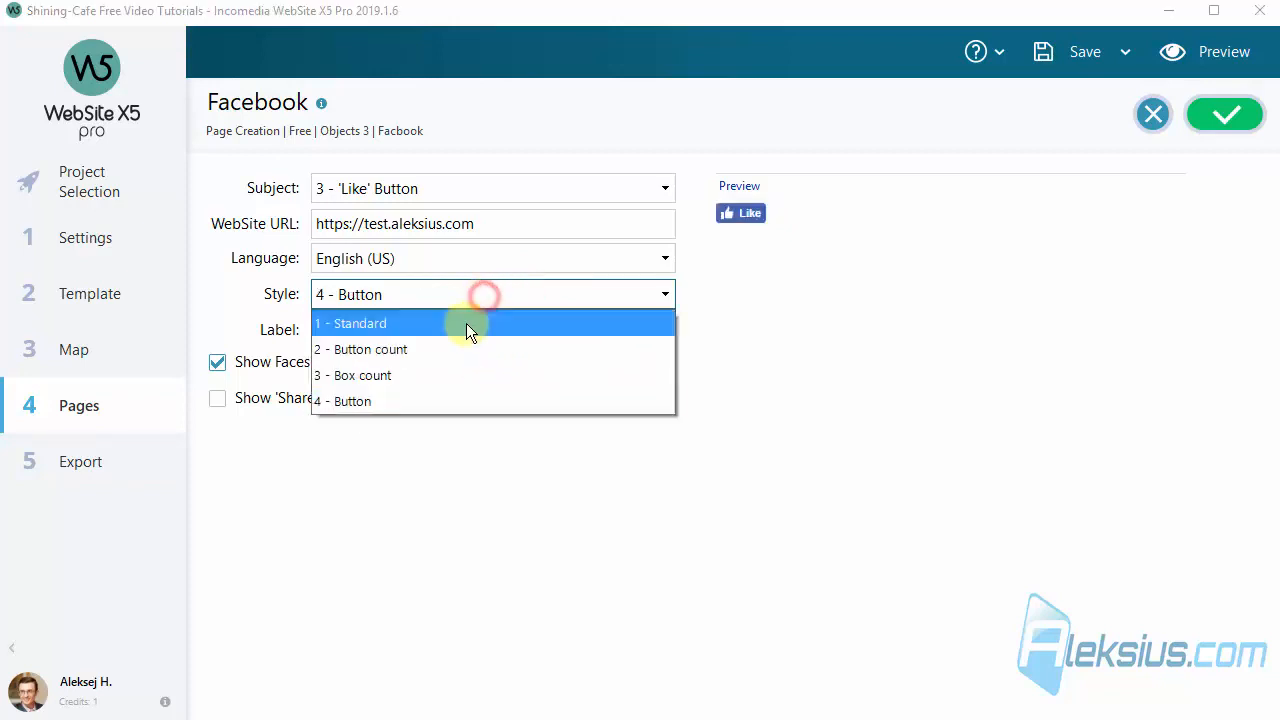
pyautogui.click(465, 325)
# - Preview the Recommend label, enable the 'Share' button, and set the label back to Like
pyautogui.click(463, 331)
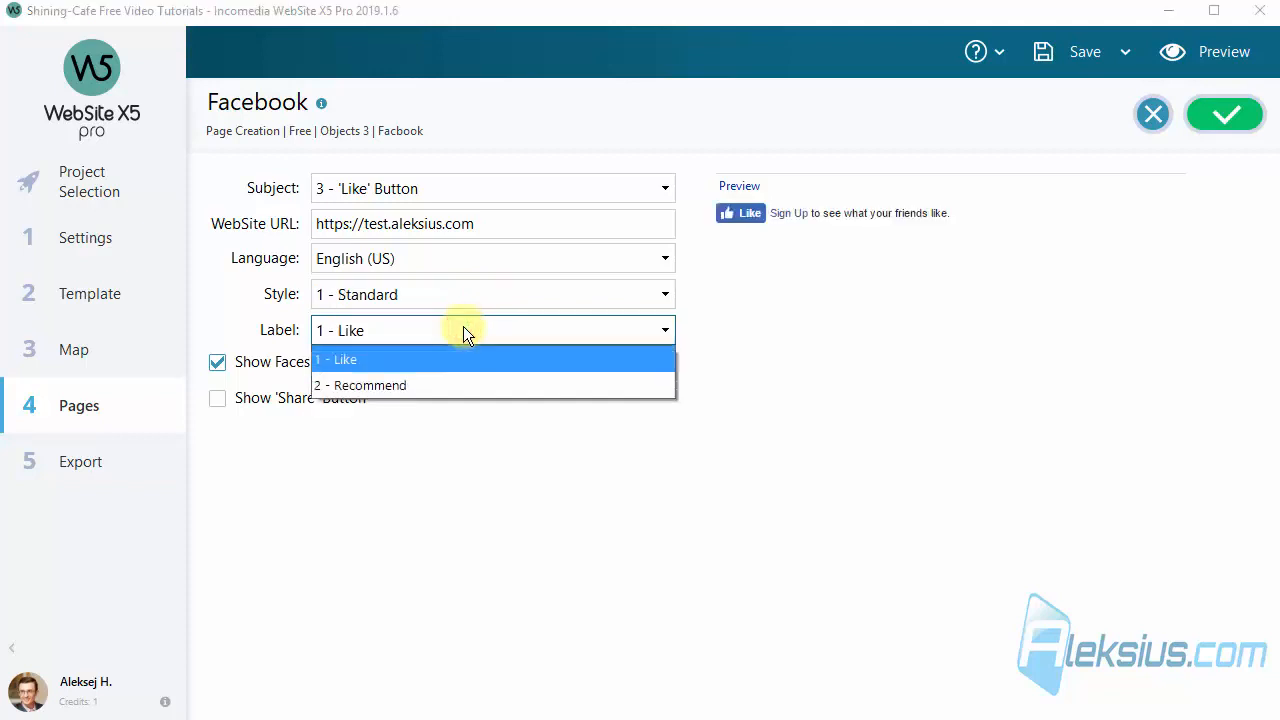
pyautogui.click(426, 384)
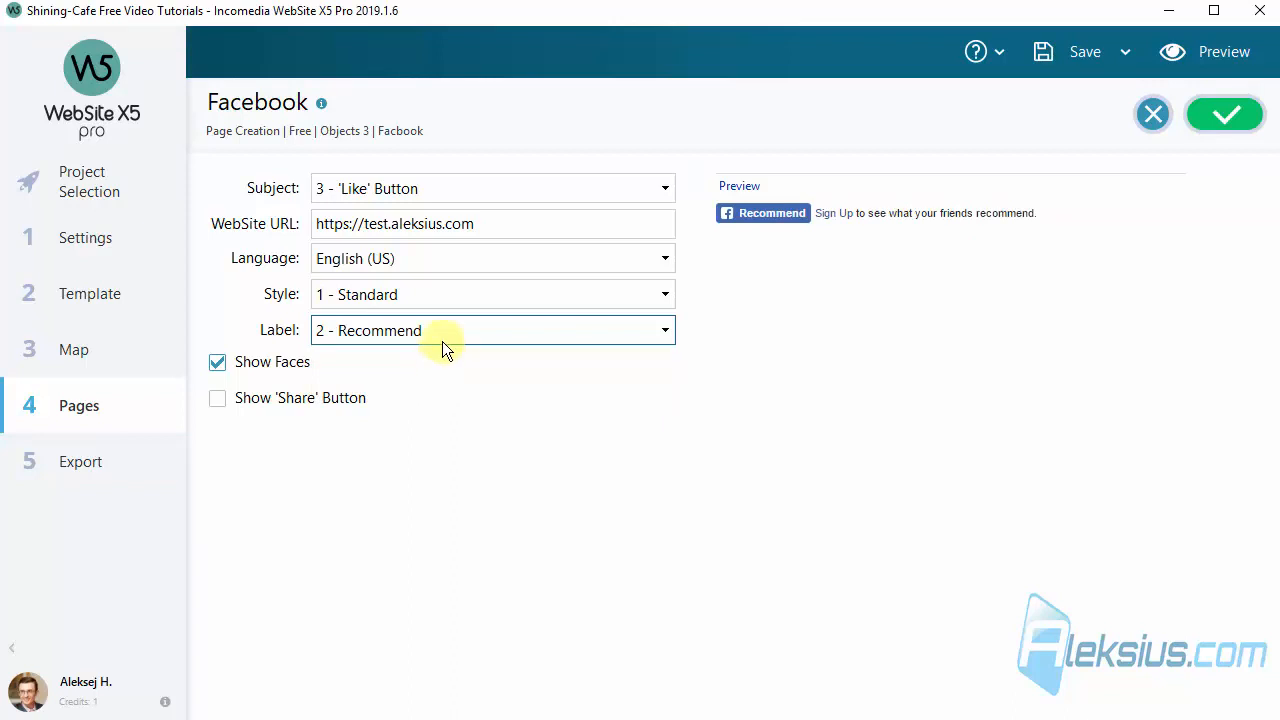
pyautogui.click(314, 398)
pyautogui.click(394, 335)
pyautogui.click(395, 359)
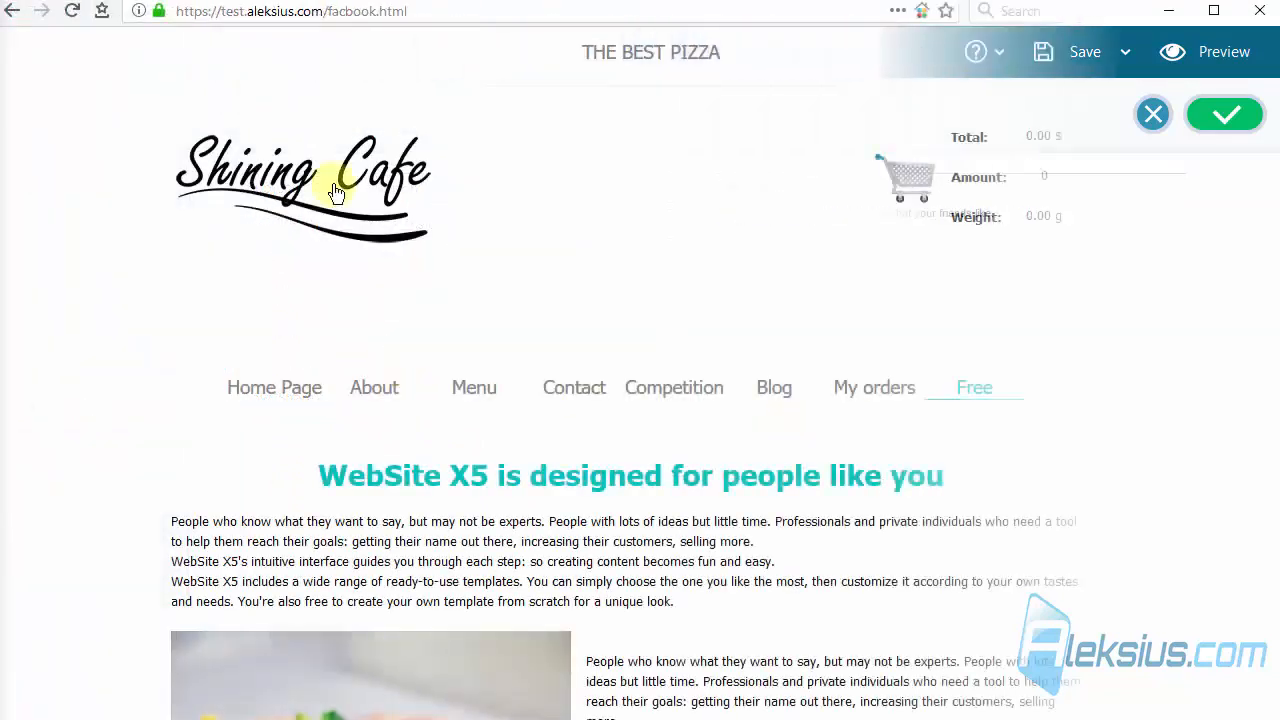
# - Examine the Facebook objects on the published facbook.html page and scroll through the Page plugin's feed
pyautogui.scroll(-8, 268, 417)
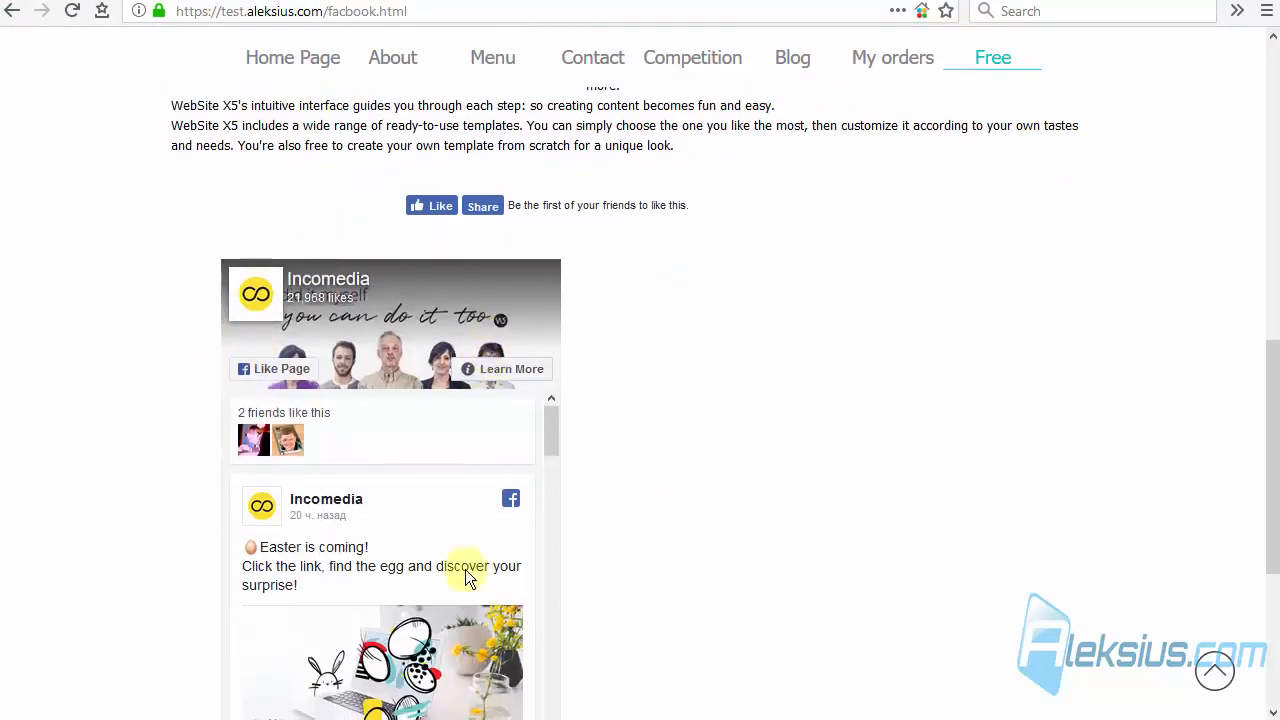
pyautogui.scroll(-1, 480, 530)
pyautogui.scroll(-2, 637, 326)
pyautogui.click(555, 239)
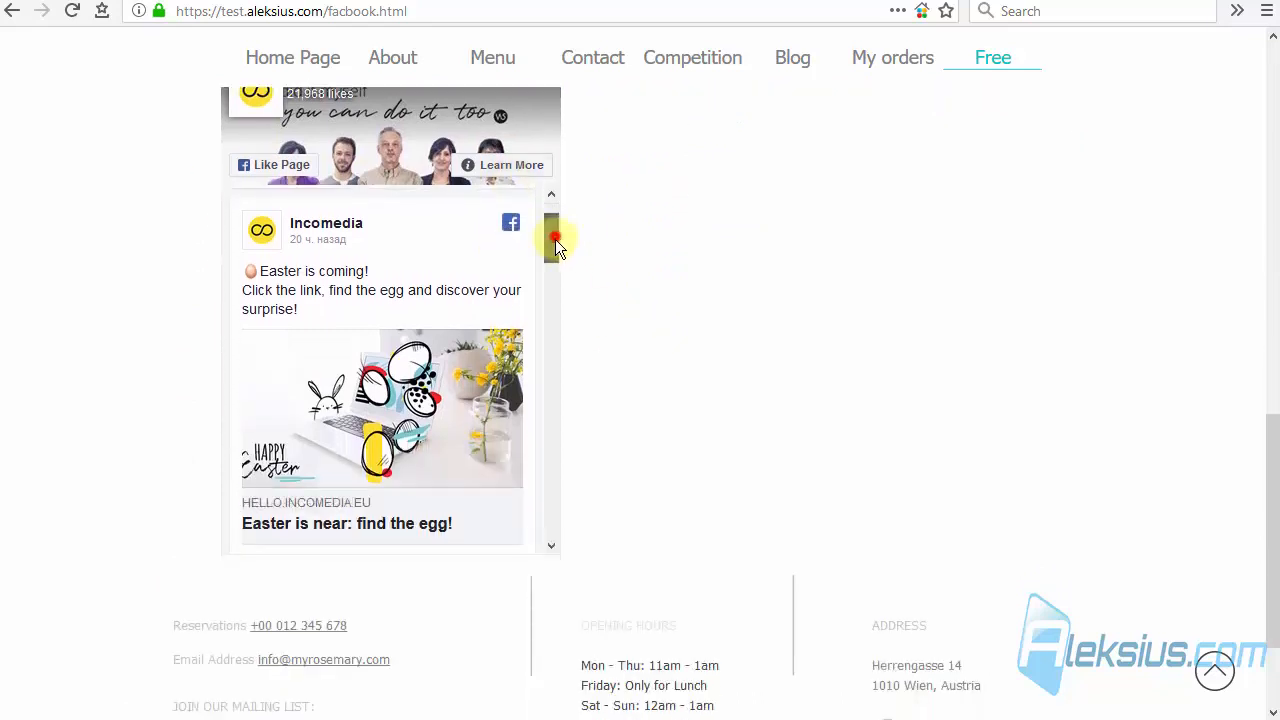
pyautogui.moveTo(555, 239); pyautogui.dragTo(552, 383)
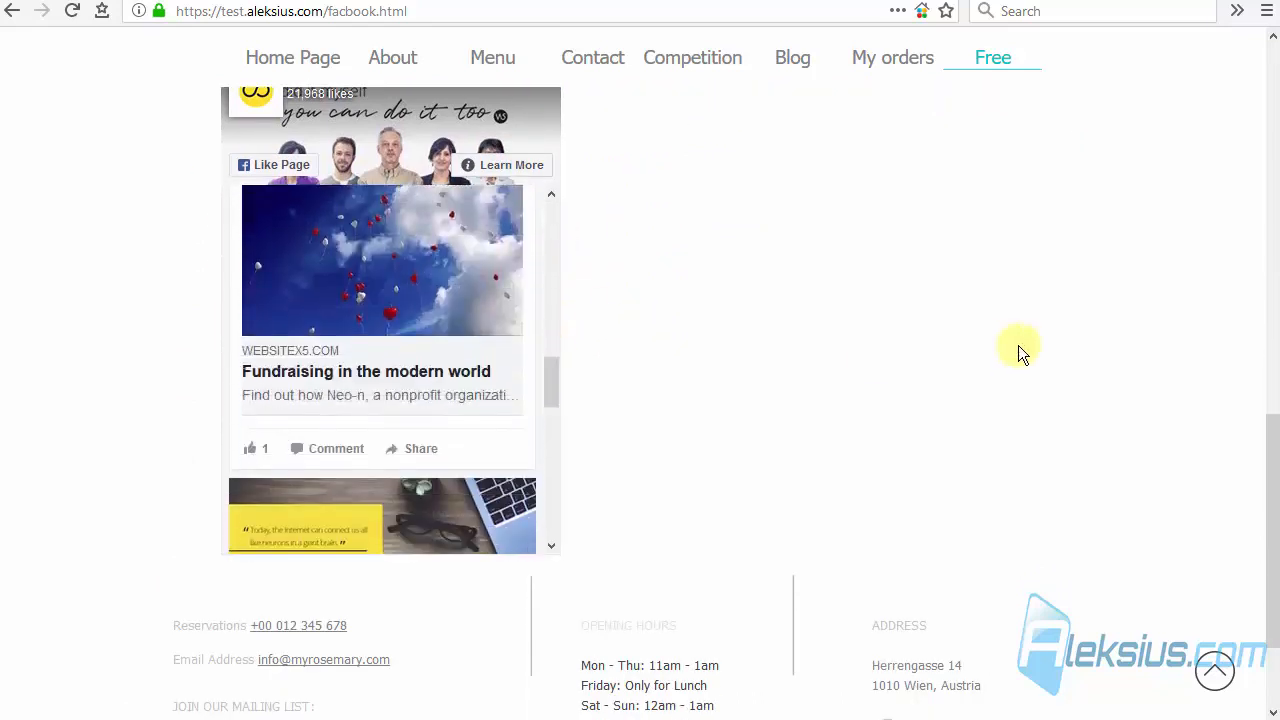
# - Test the published 'Like' button and open the Facebook share dialog to inspect the shared title
pyautogui.scroll(4, 1000, 370)
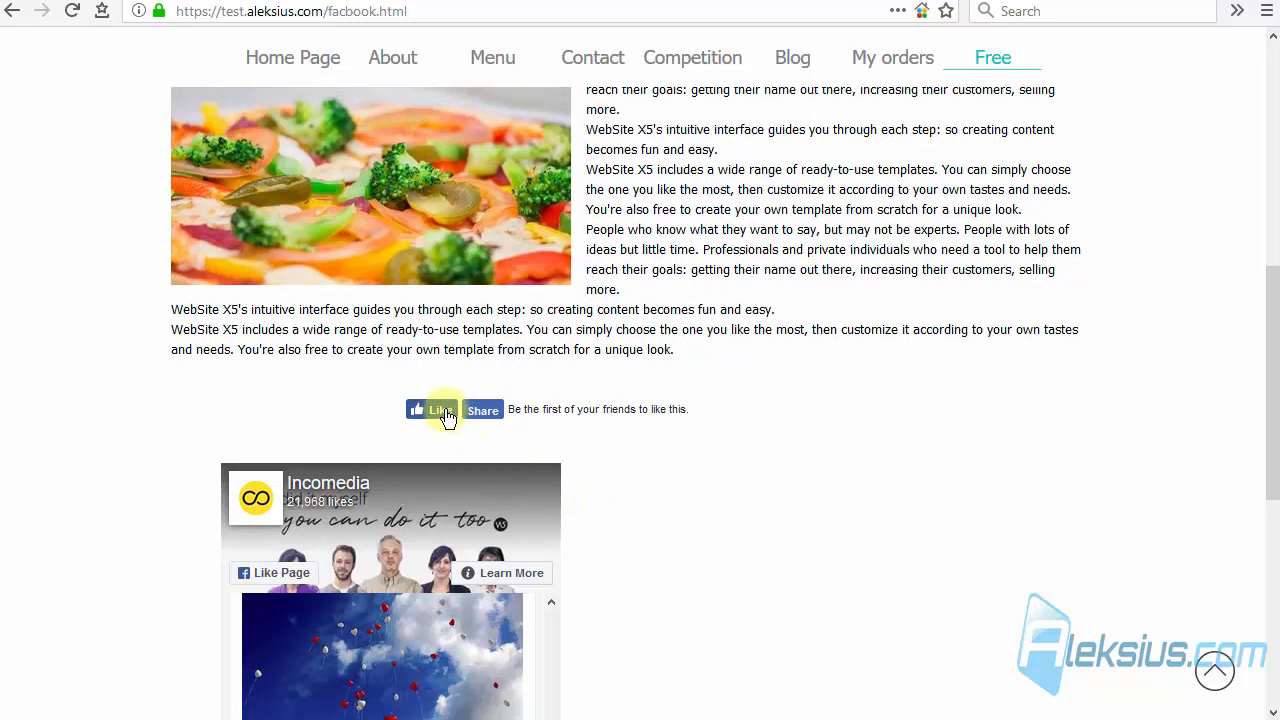
pyautogui.click(445, 418)
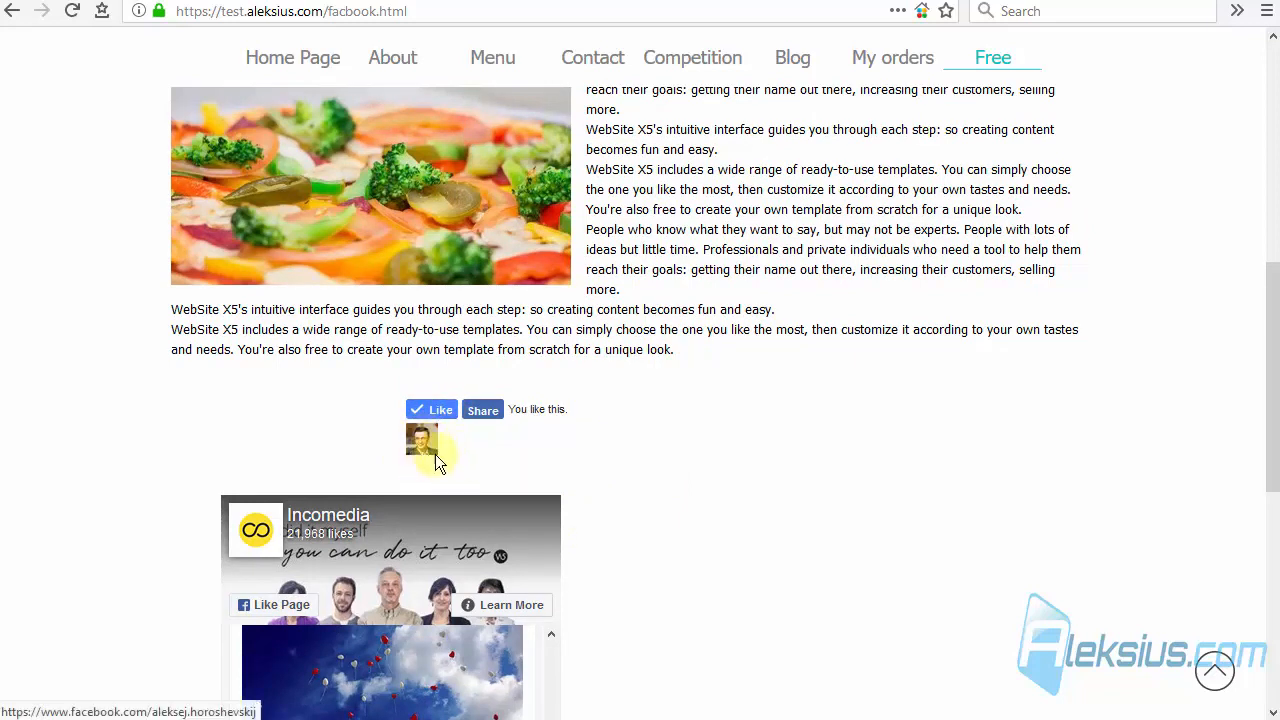
pyautogui.click(495, 410)
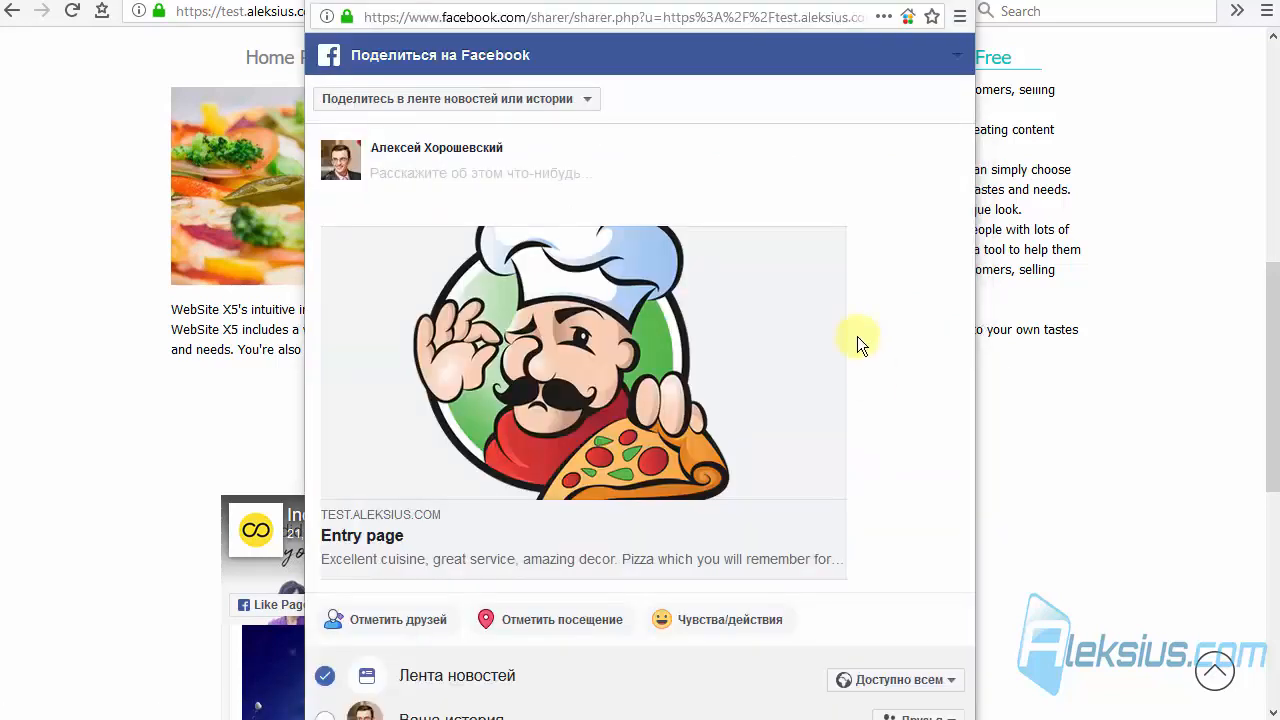
pyautogui.click(412, 536)
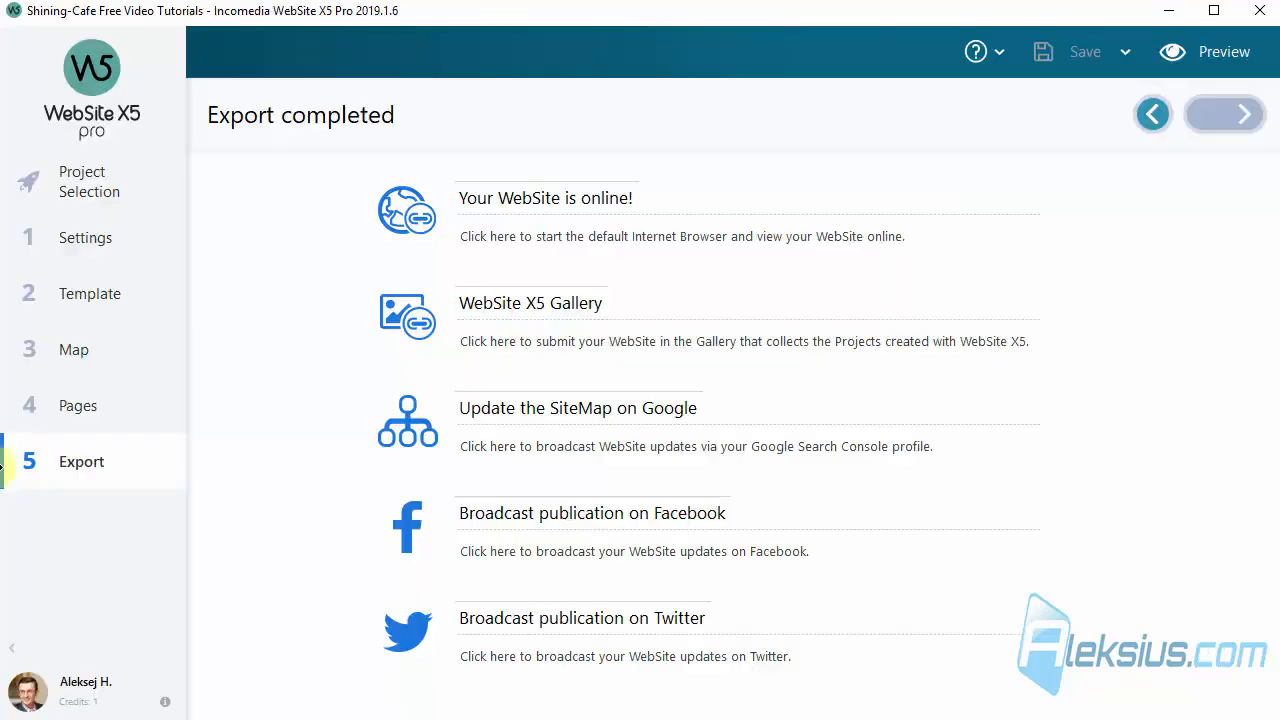
# - Open the Facbook page's properties in WebSite X5, review its SEO title and description, and close them without changes
pyautogui.click(74, 345)
pyautogui.scroll(-2, 531, 419)
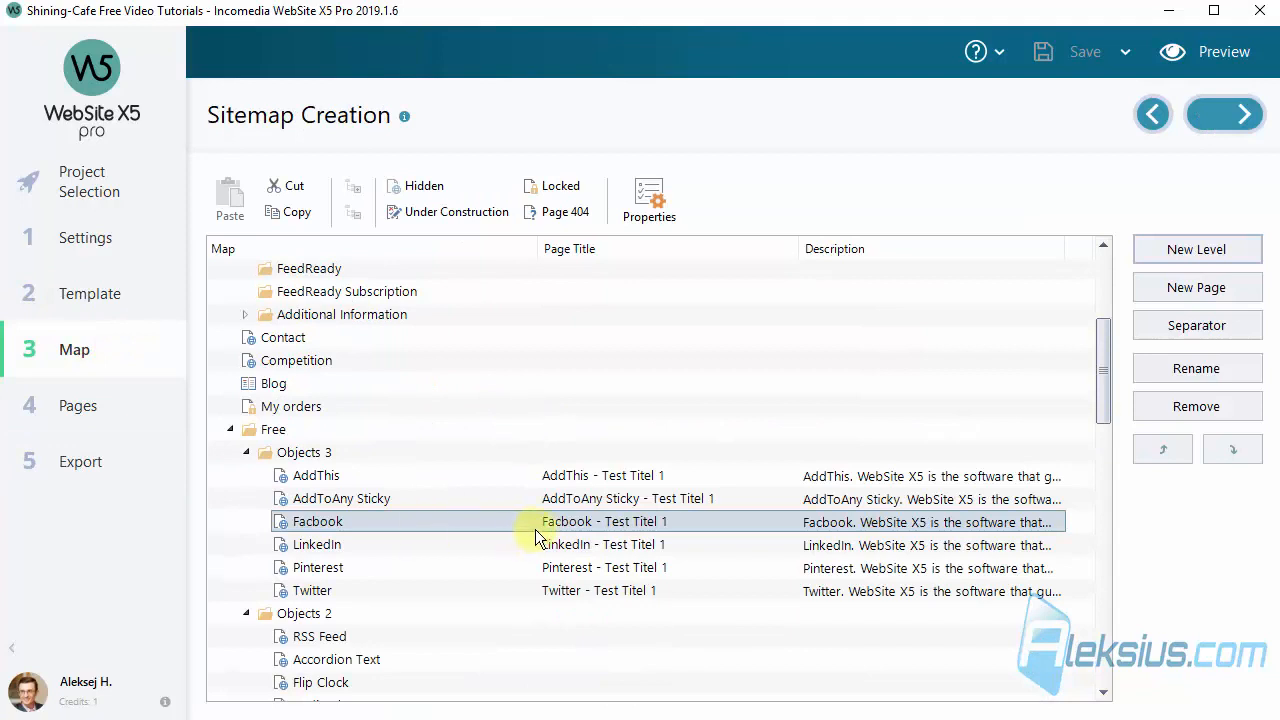
pyautogui.click(649, 200)
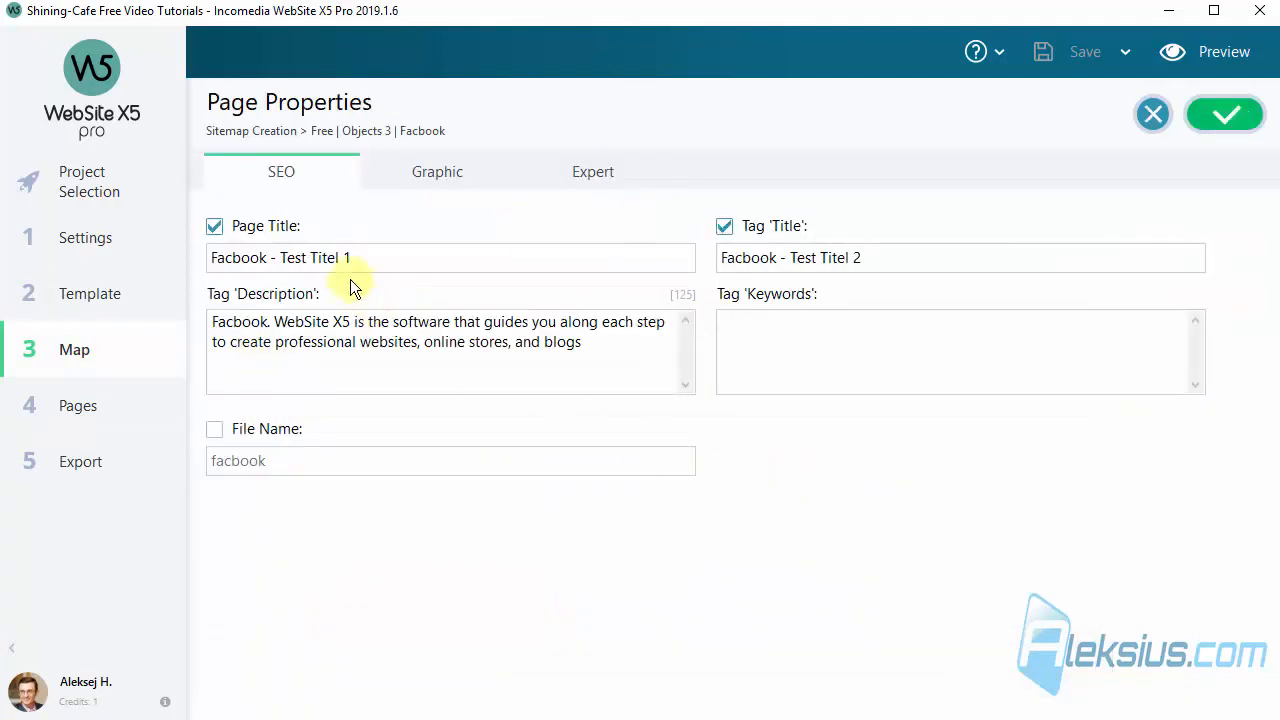
pyautogui.click(379, 256)
pyautogui.tripleClick(379, 256)
pyautogui.tripleClick(606, 341)
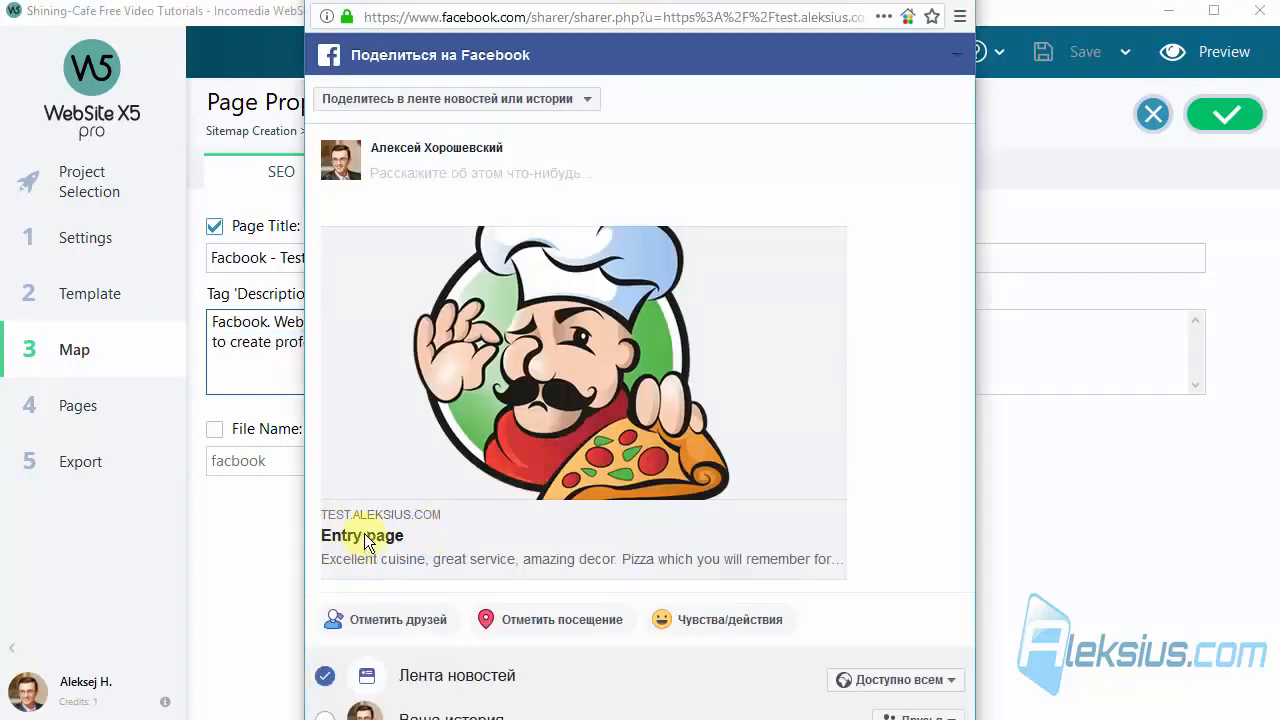
pyautogui.click(1152, 114)
# - Compare the general website settings' description with the description in the Facebook share dialog
pyautogui.click(112, 245)
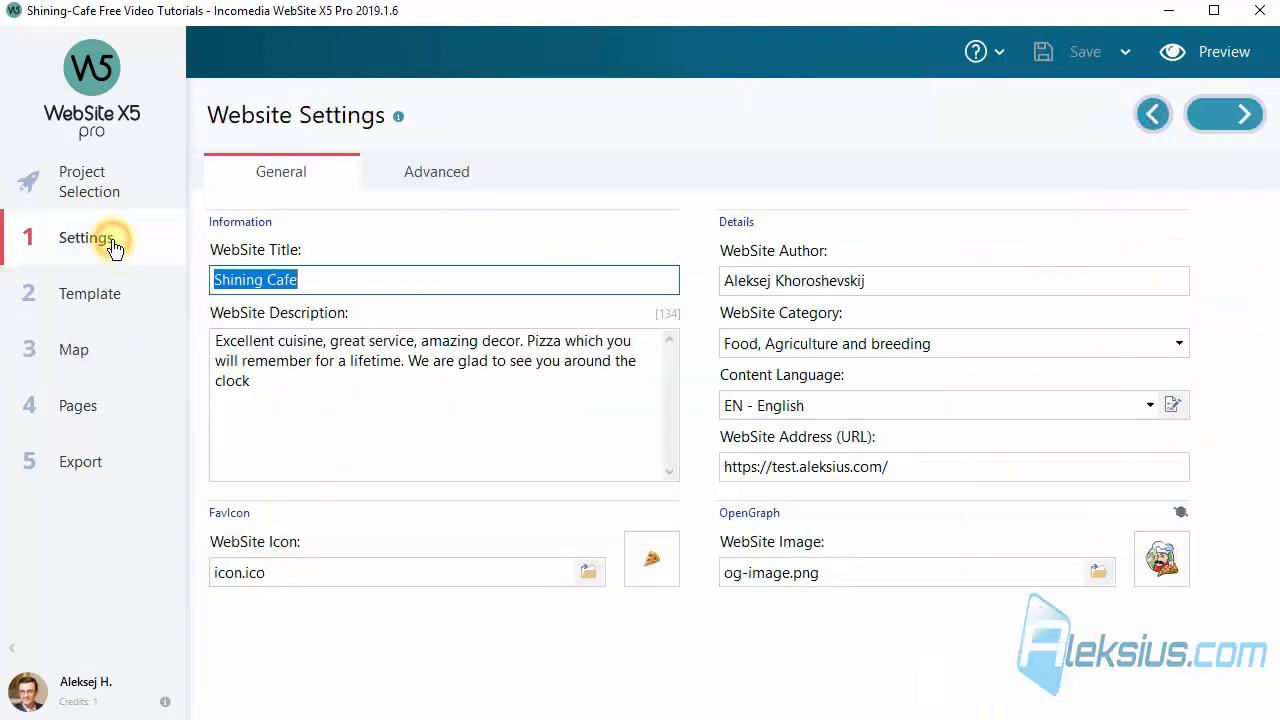
pyautogui.click(315, 401)
pyautogui.moveTo(402, 419); pyautogui.dragTo(210, 323)
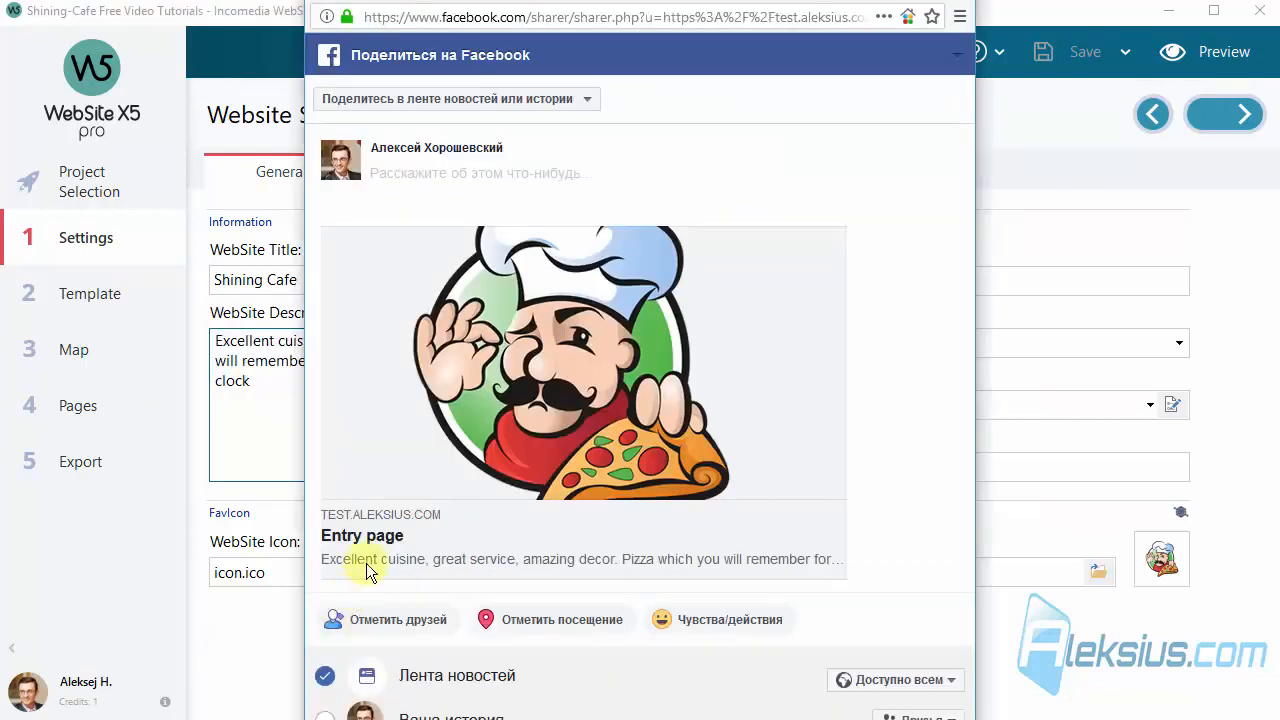
pyautogui.click(373, 557)
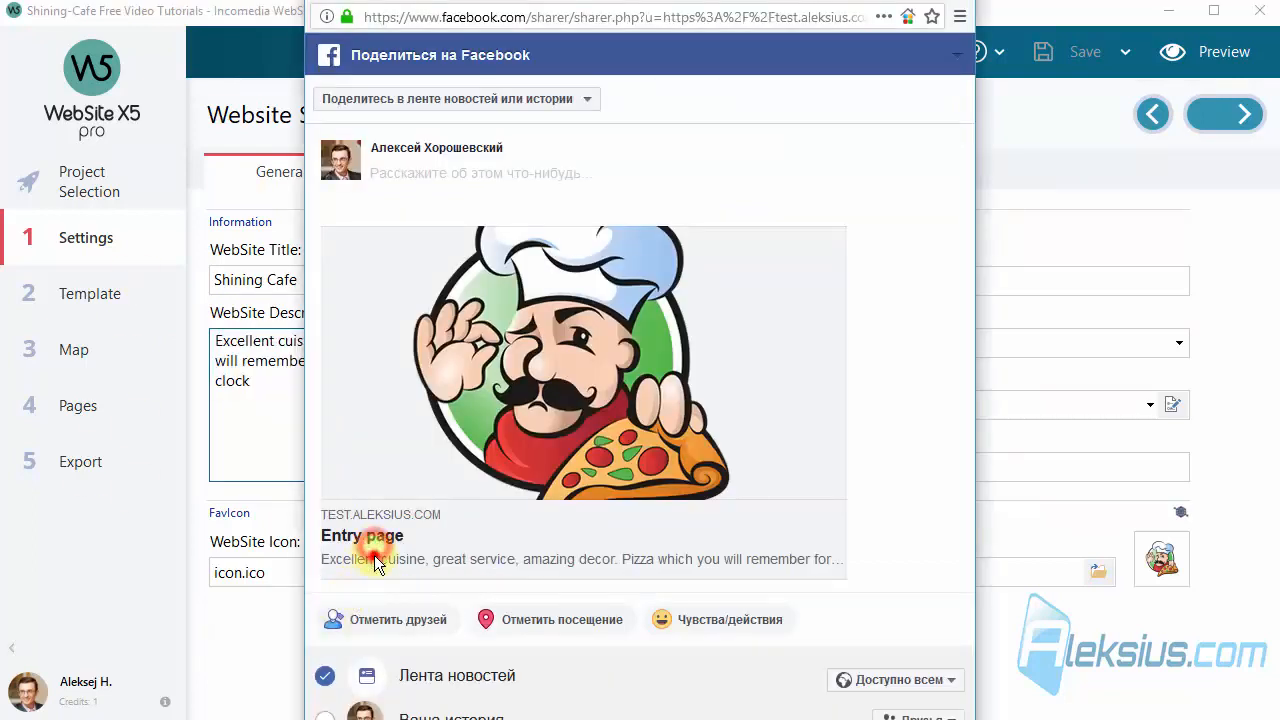
pyautogui.click(240, 445)
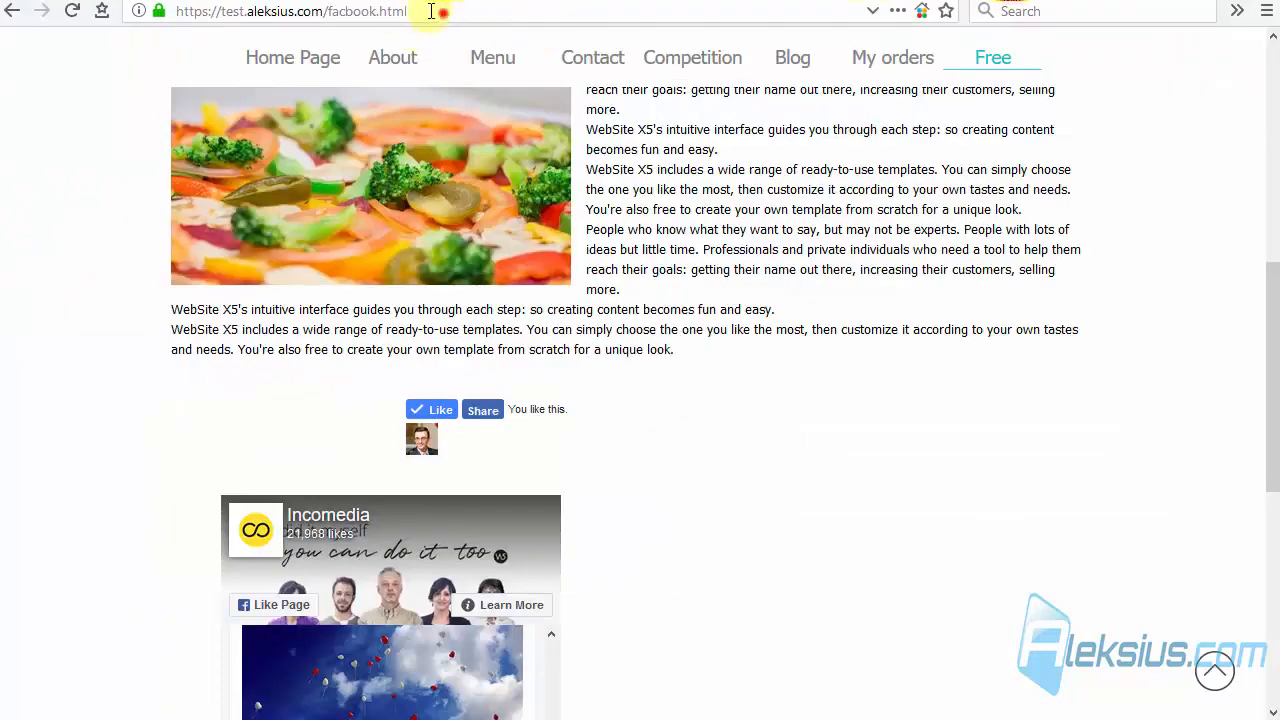
pyautogui.moveTo(431, 11); pyautogui.dragTo(328, 11)
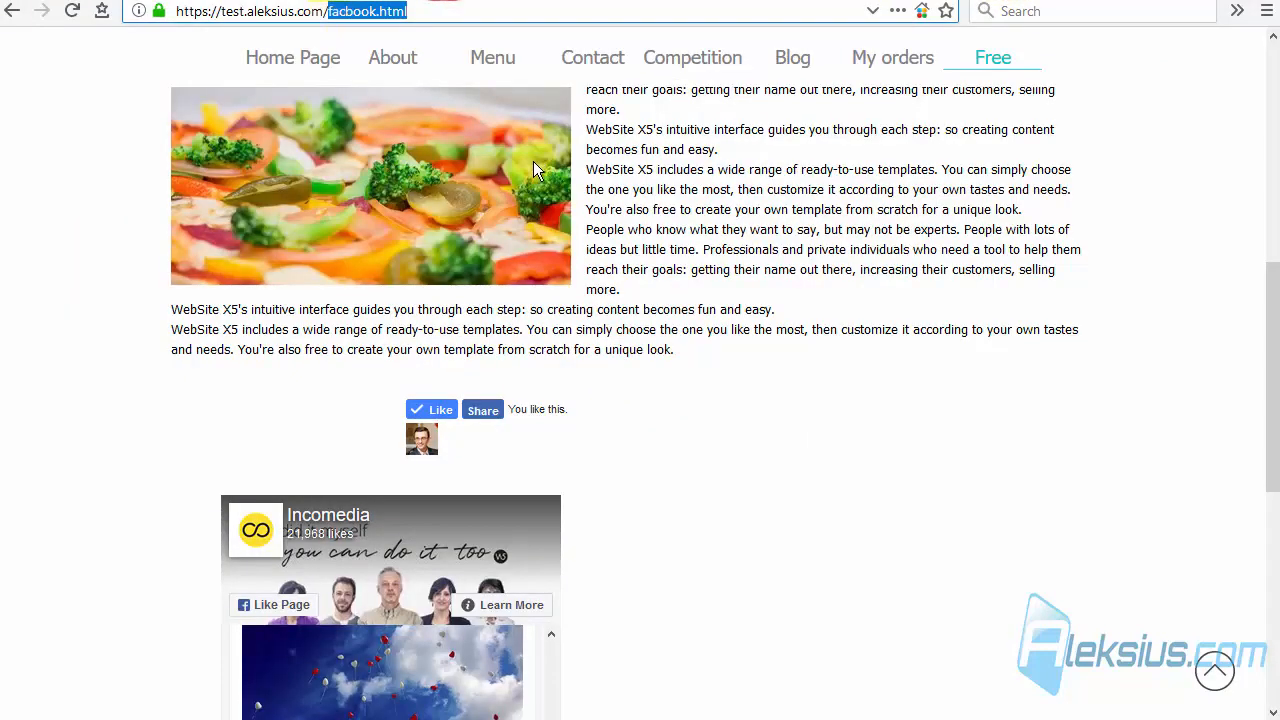
pyautogui.press('BackSpace')
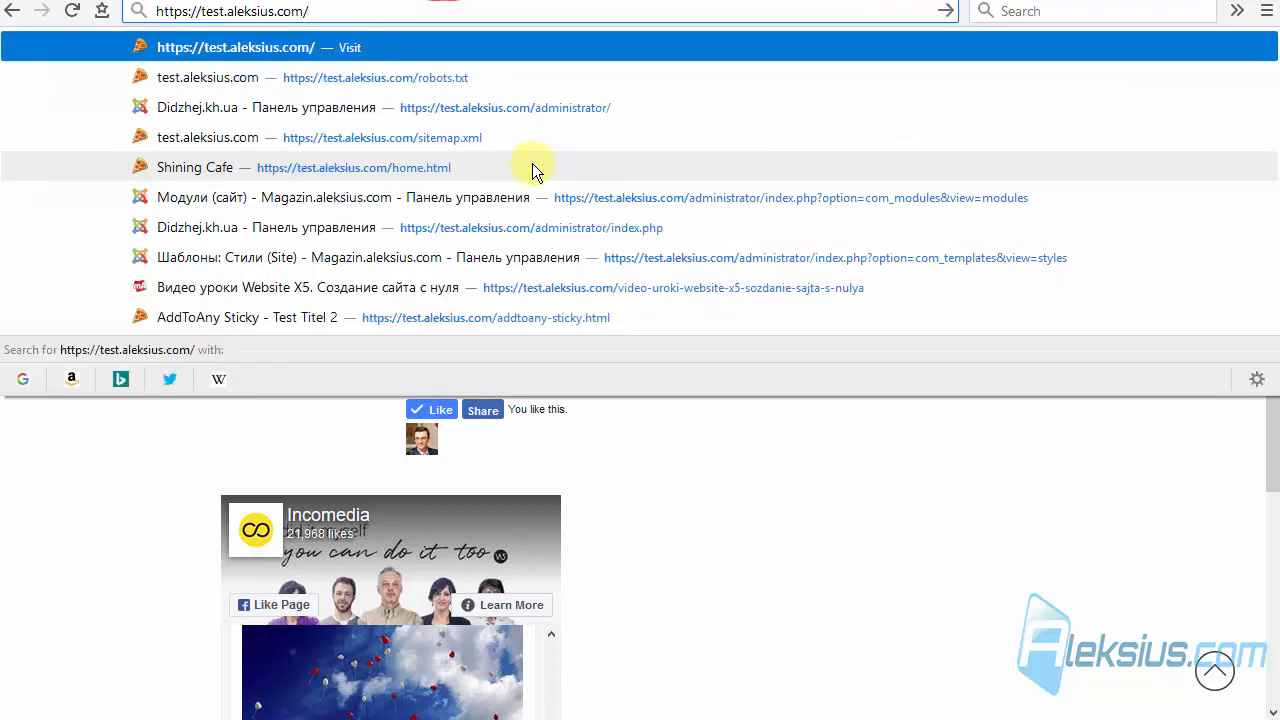
pyautogui.press('Return')
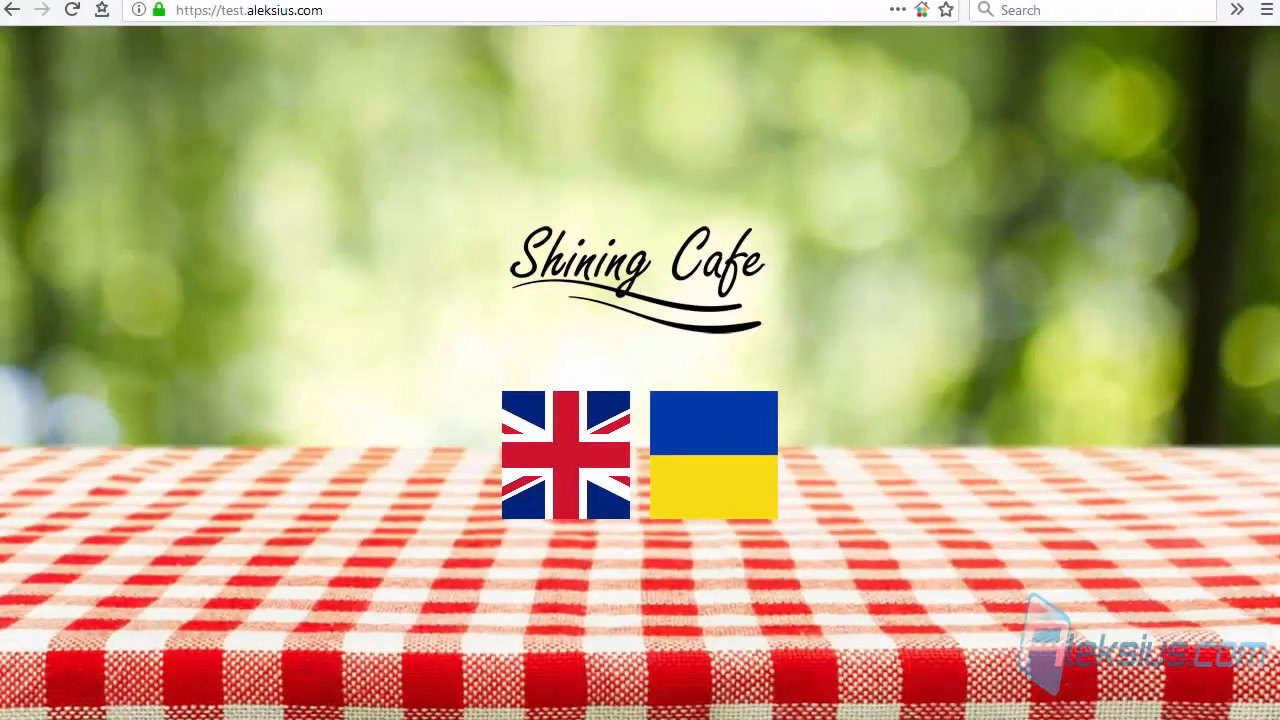
pyautogui.click(570, 440)
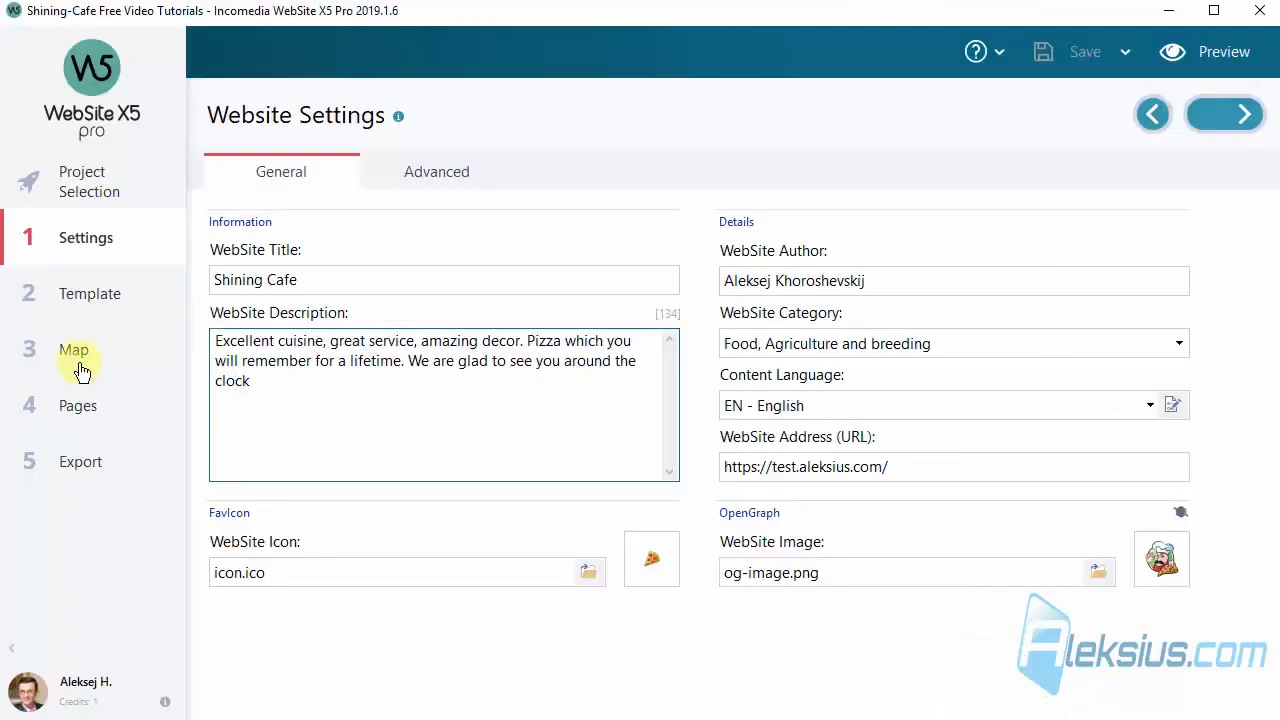
# - In WebSite X5, reopen the row 2 Facebook 'Like' button object on the Facbook page and select its website URL
pyautogui.click(76, 352)
pyautogui.scroll(-2, 294, 470)
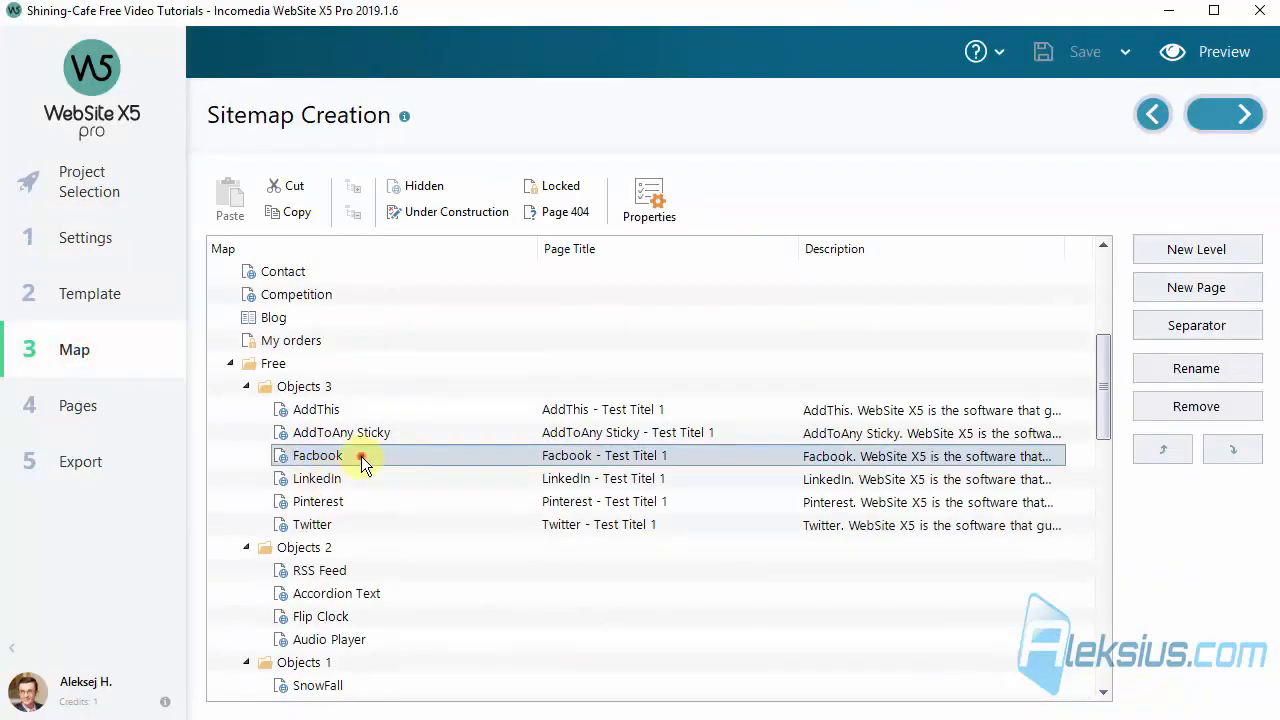
pyautogui.doubleClick(361, 456)
pyautogui.click(559, 439)
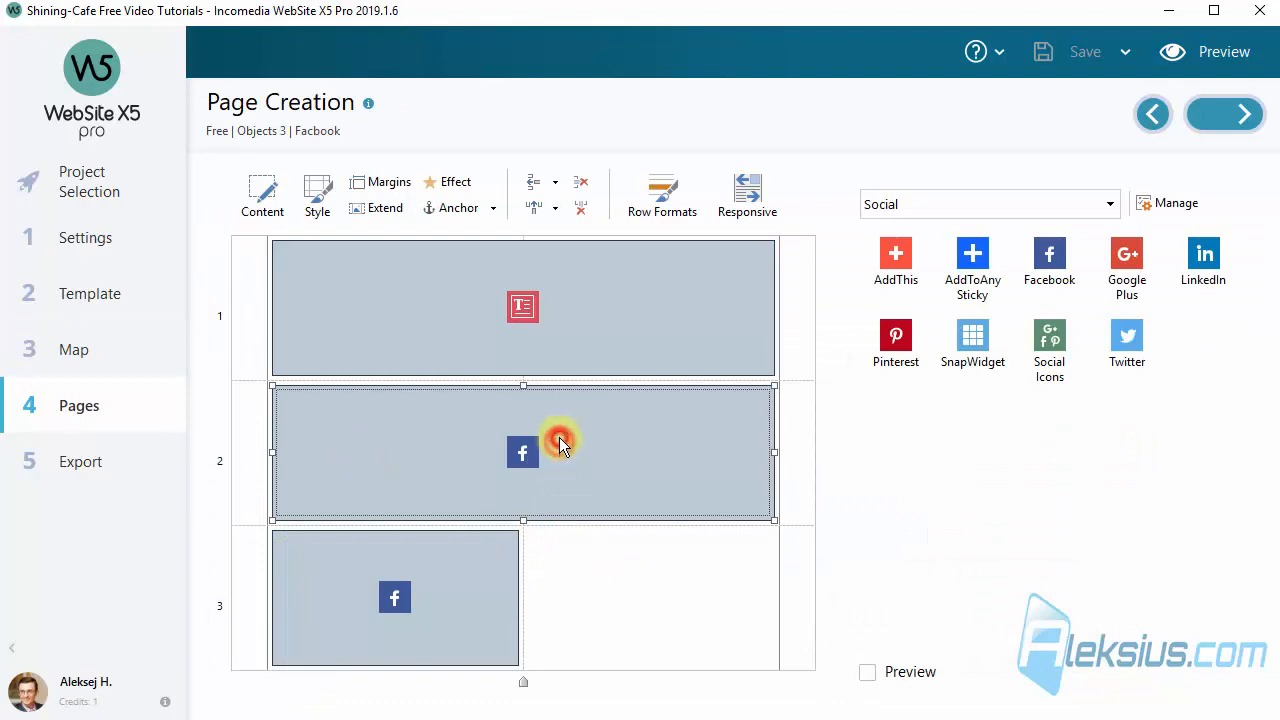
pyautogui.doubleClick(660, 423)
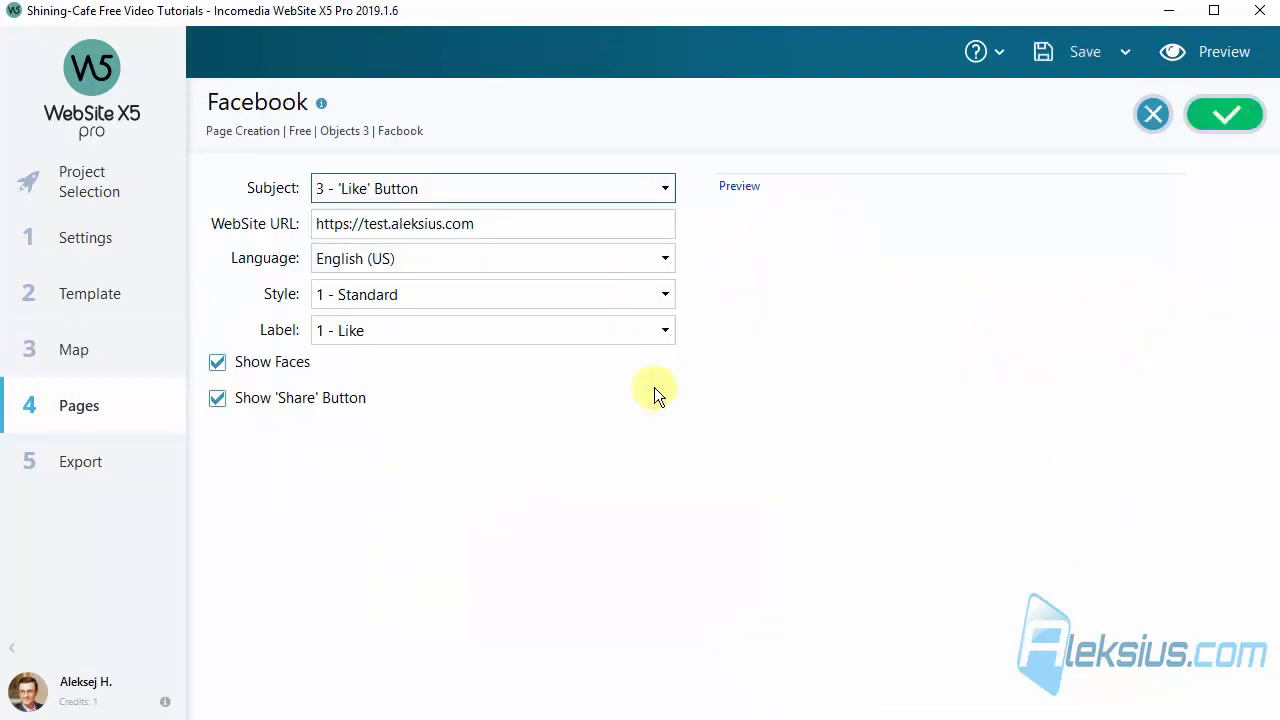
pyautogui.moveTo(485, 223); pyautogui.dragTo(271, 224)
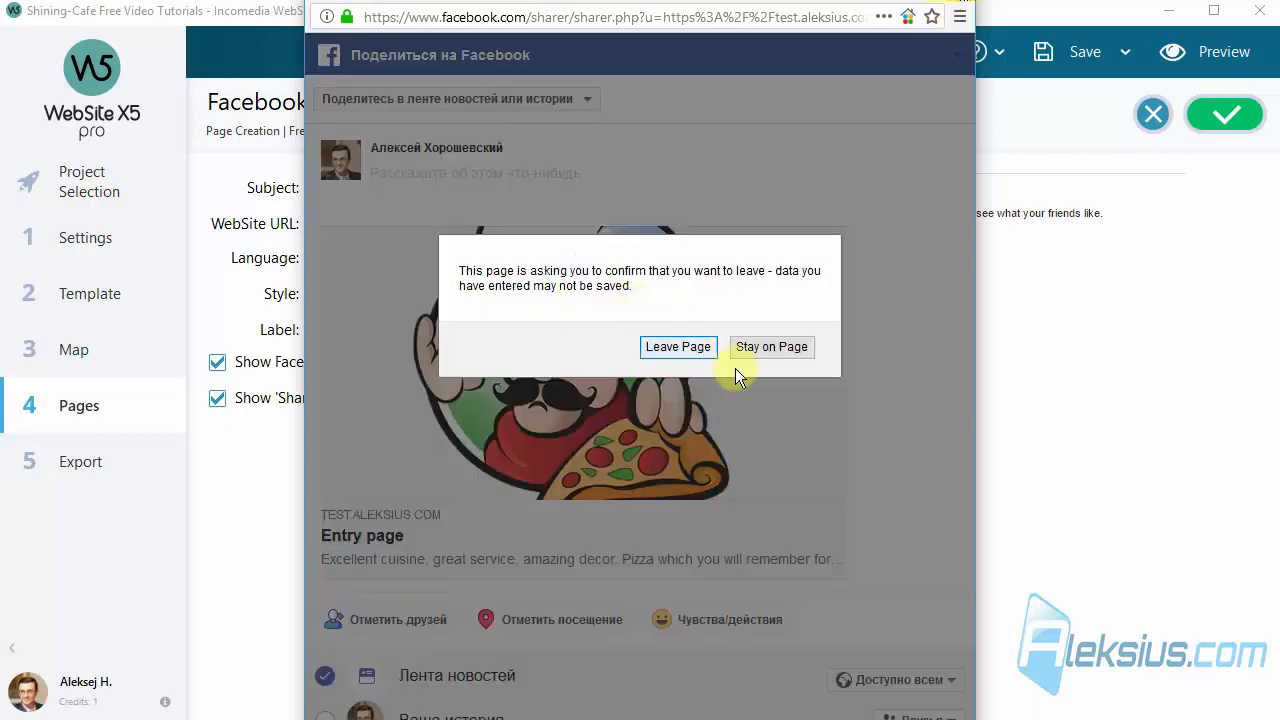
pyautogui.click(695, 347)
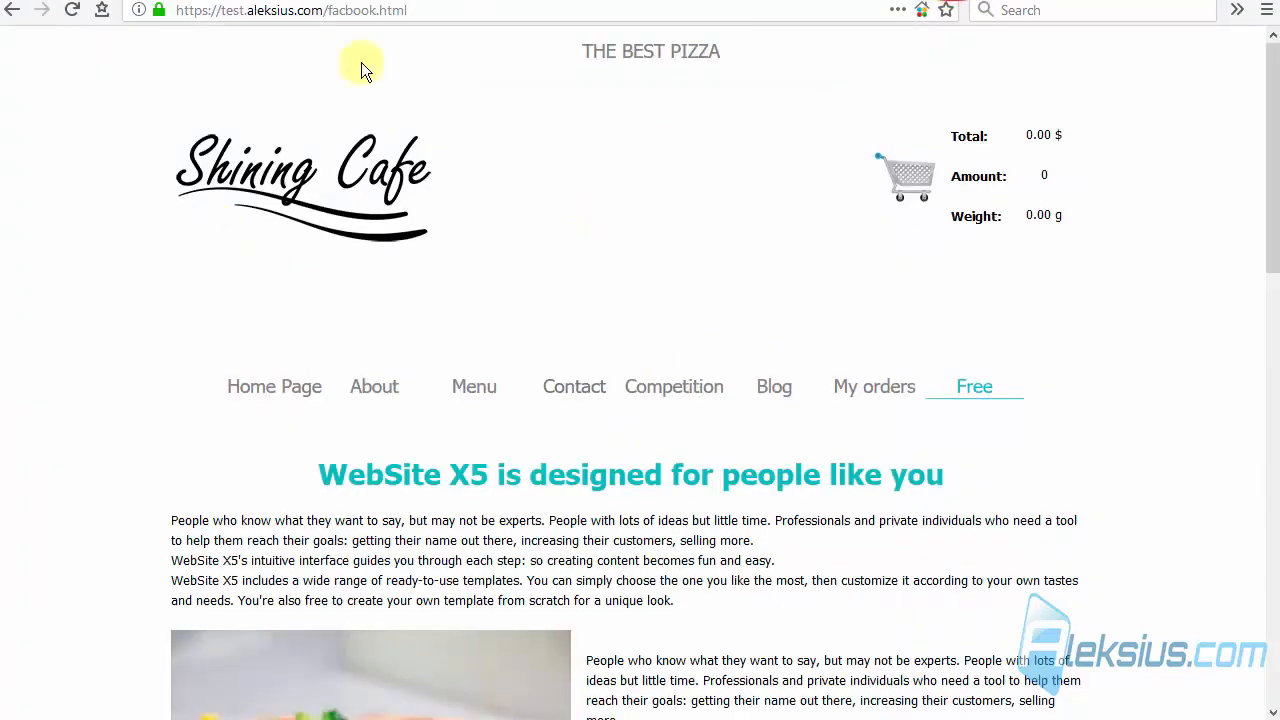
pyautogui.click(490, 10)
pyautogui.rightClick(270, 12)
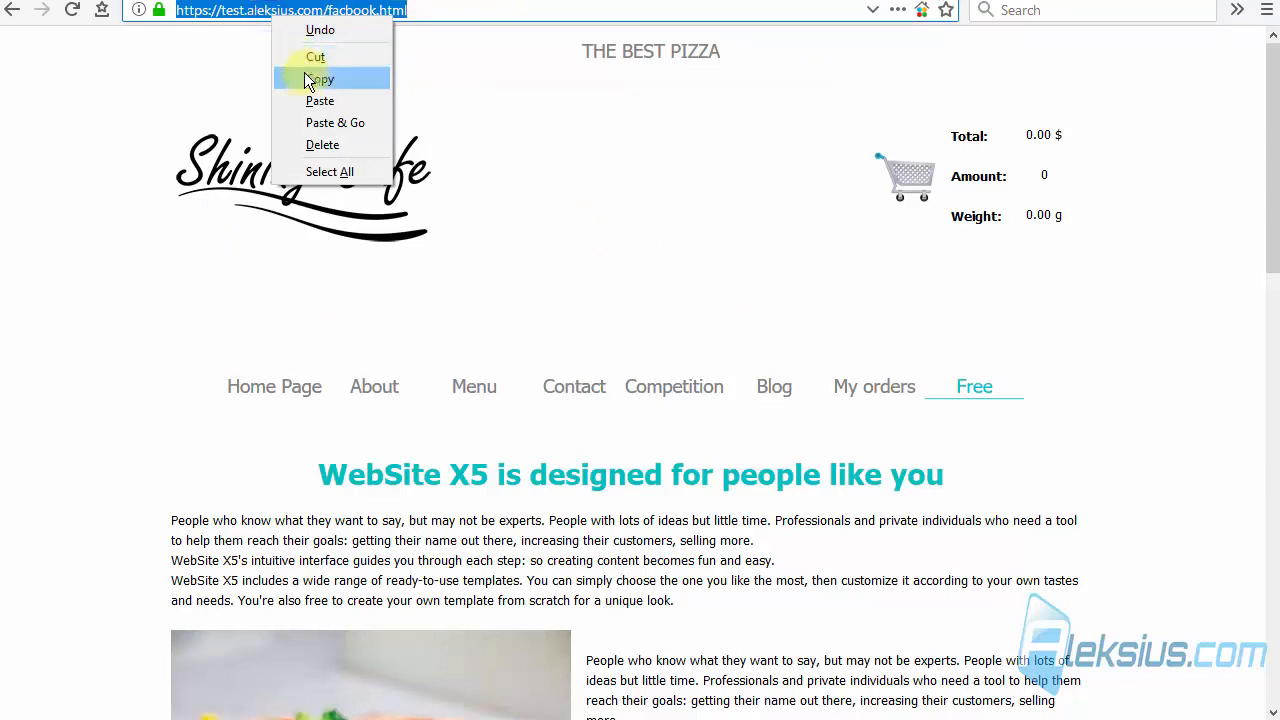
pyautogui.click(312, 78)
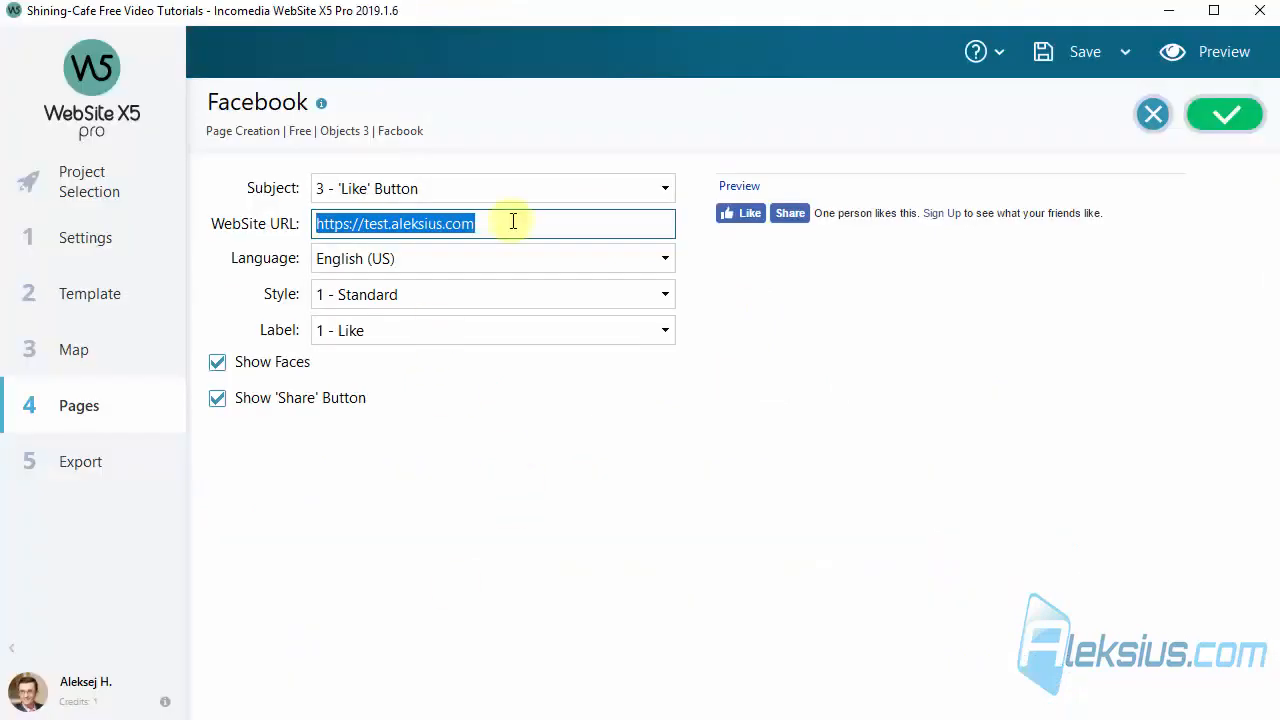
pyautogui.hotkey('ctrl', 'v')
pyautogui.click(1225, 114)
pyautogui.click(736, 496)
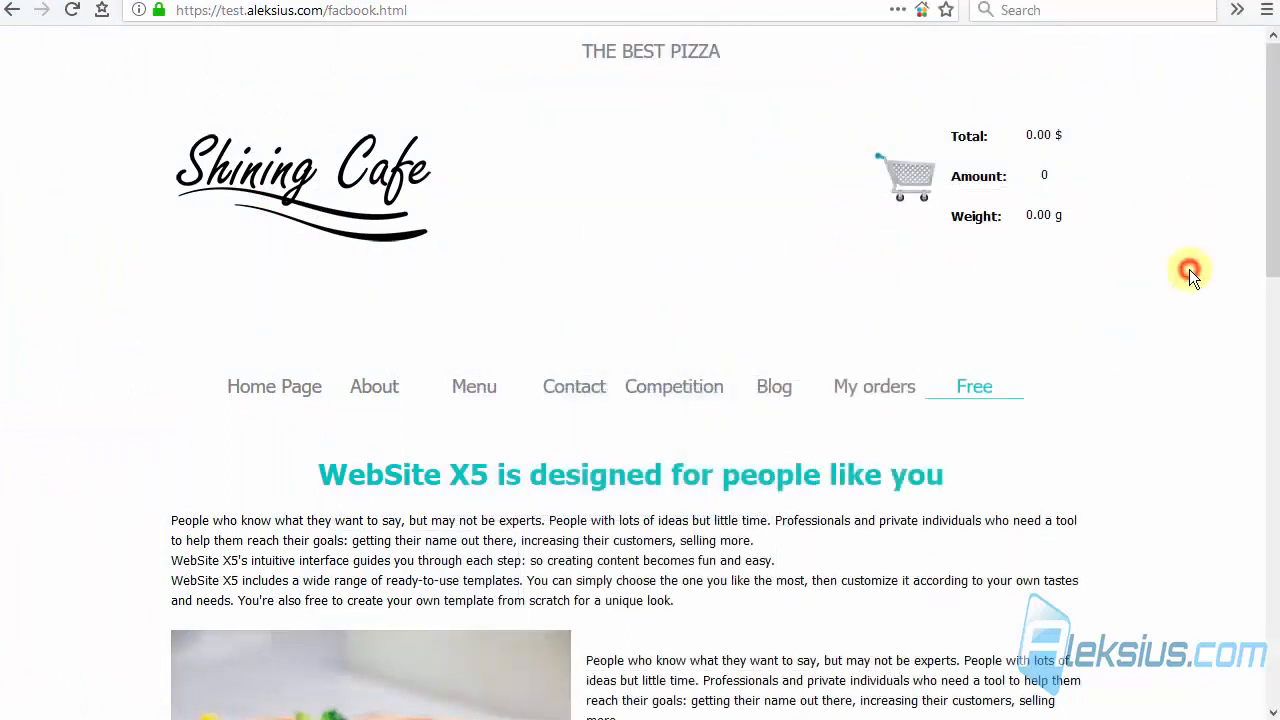
# - Open the share dialog from the 'Like' button object on the published facbook.html page and check its title
pyautogui.scroll(-5, 1186, 268)
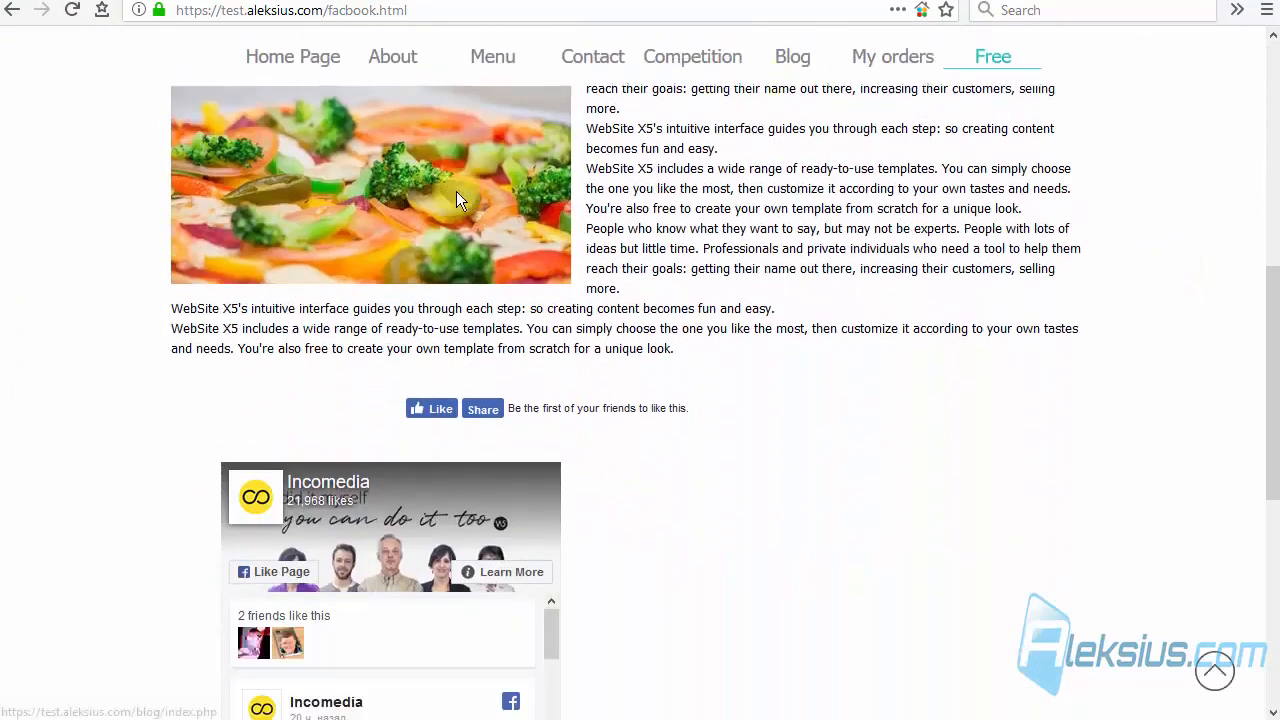
pyautogui.click(484, 412)
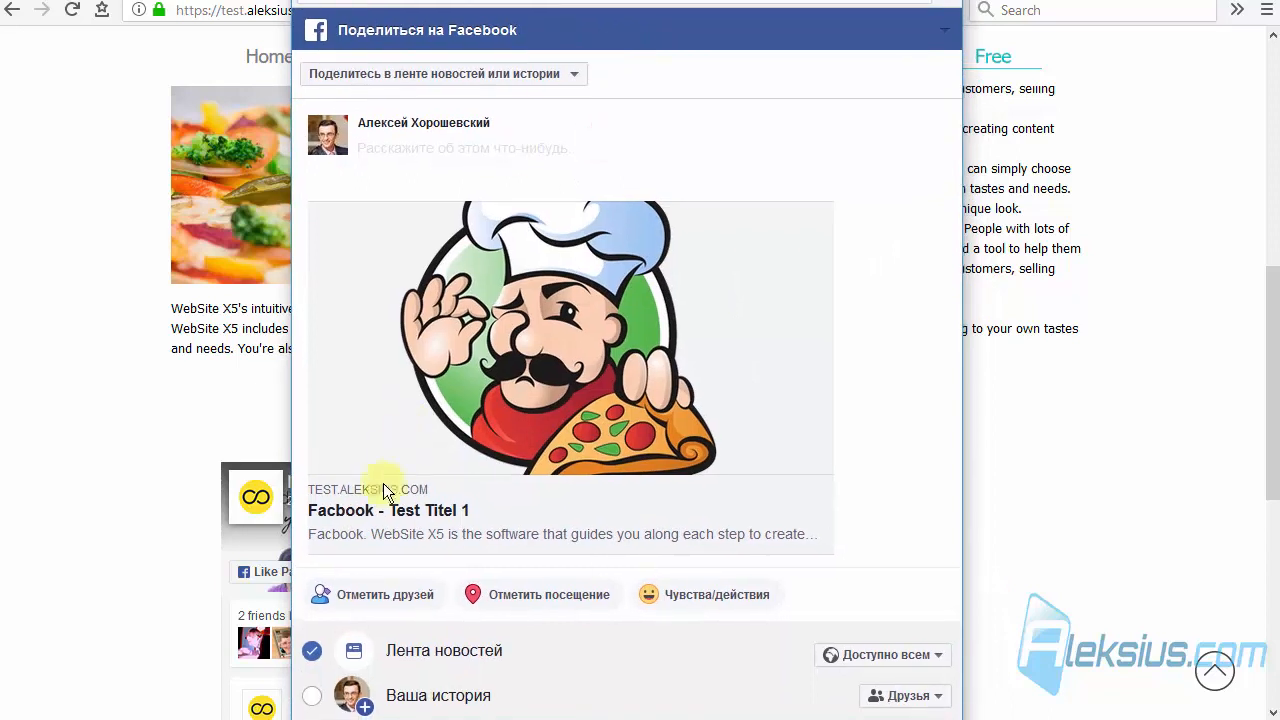
pyautogui.click(365, 511)
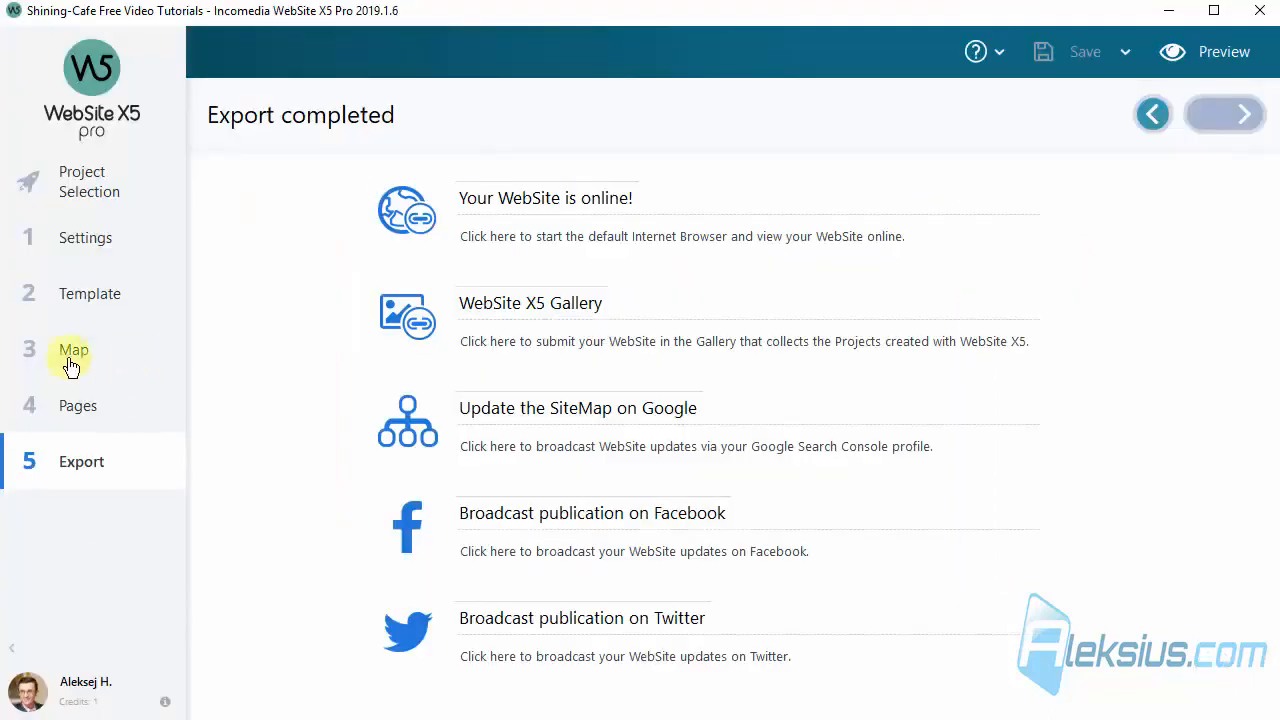
# - Open the LinkedIn page from the site map, add a LinkedIn object to the first cell of row 2, and open its settings
pyautogui.click(70, 365)
pyautogui.scroll(-2, 474, 561)
pyautogui.click(628, 203)
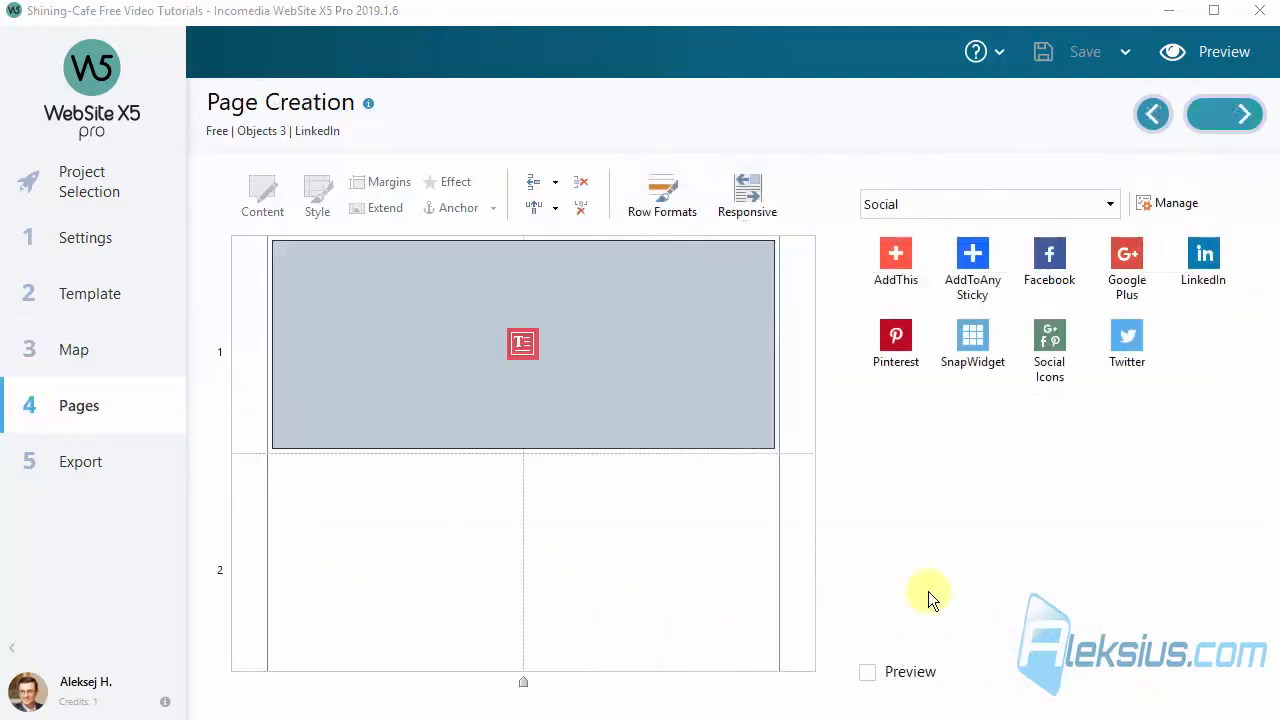
pyautogui.moveTo(1203, 277); pyautogui.dragTo(469, 520)
pyautogui.doubleClick(469, 520)
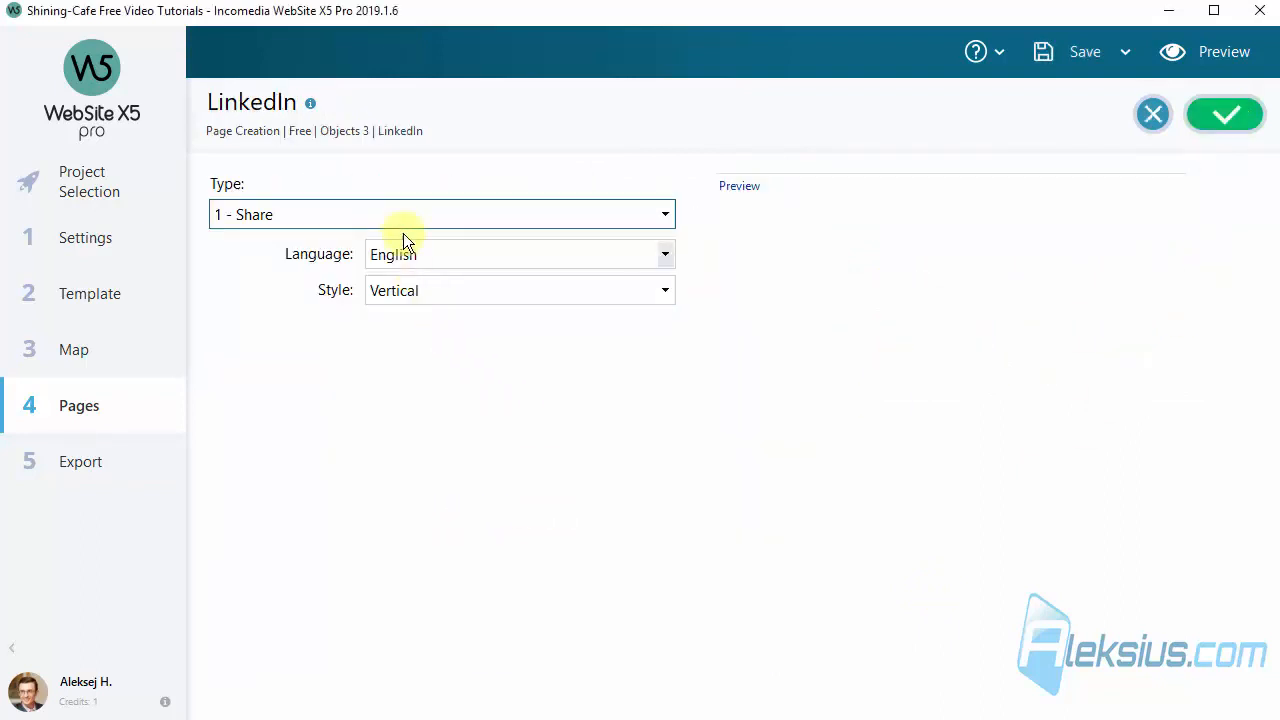
# - Try the Follow company, User profile and Company profile types for the LinkedIn object
pyautogui.click(408, 213)
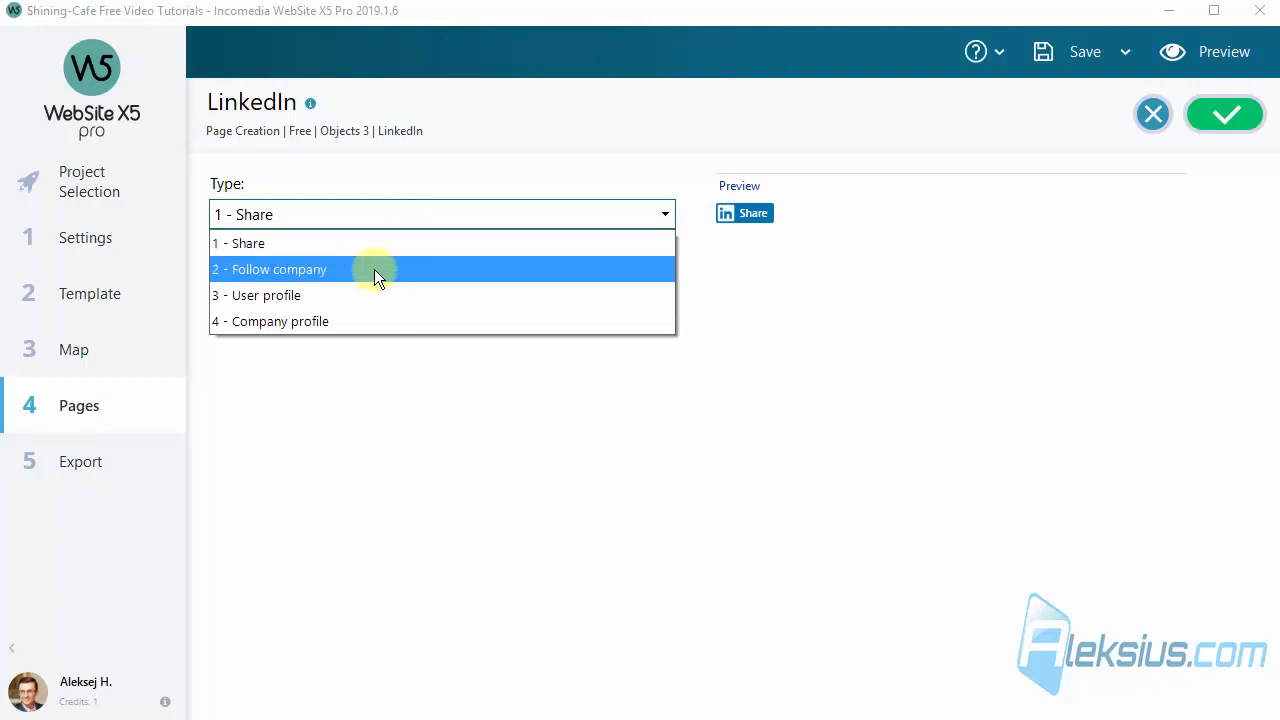
pyautogui.click(374, 268)
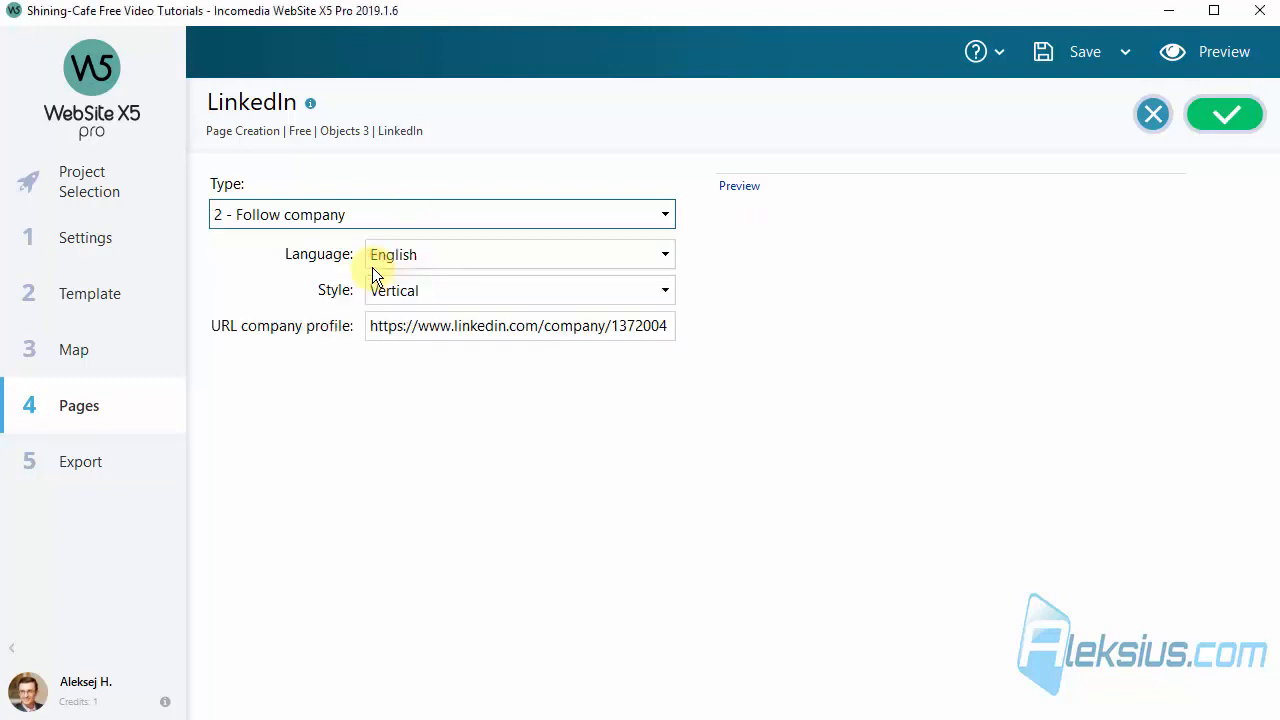
pyautogui.click(370, 214)
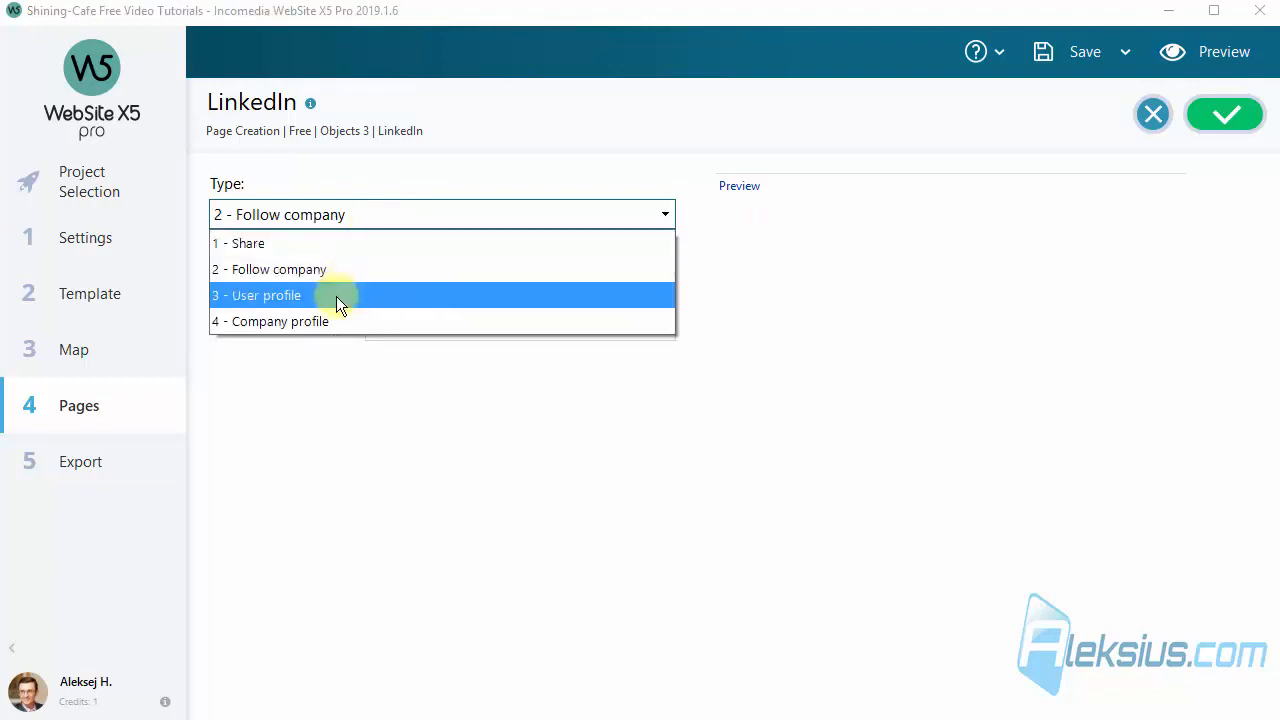
pyautogui.click(336, 297)
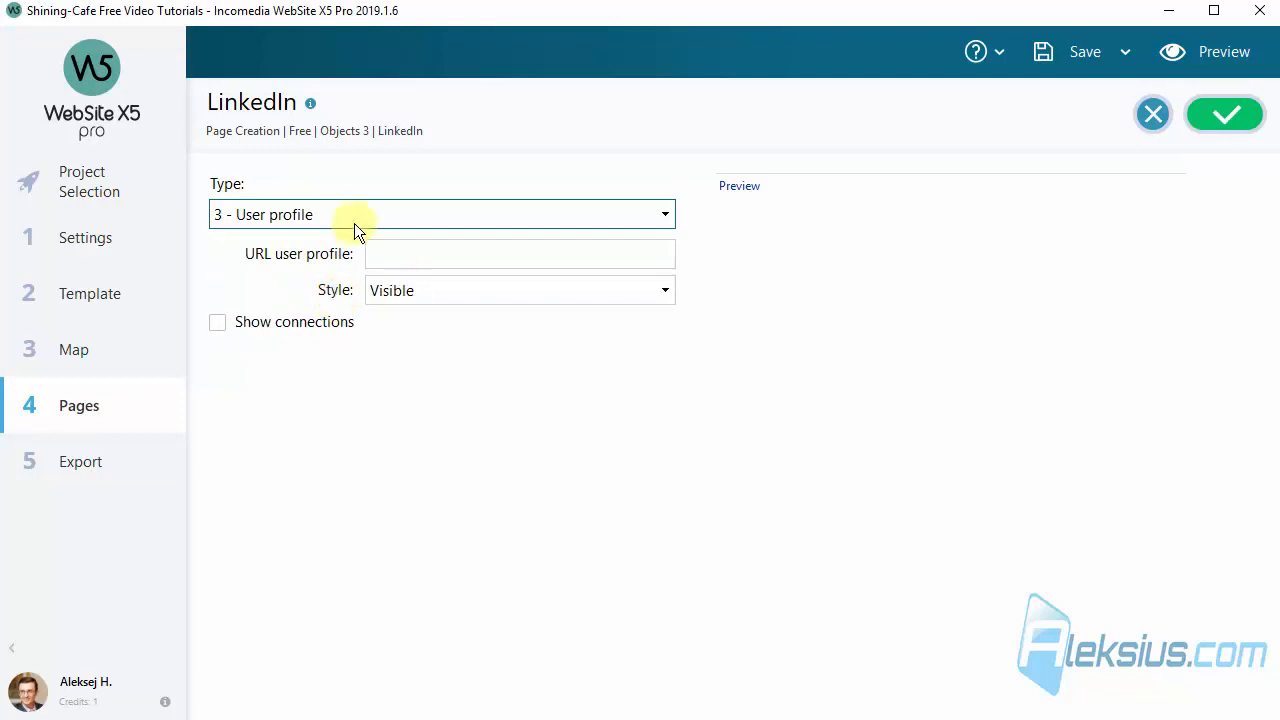
pyautogui.click(355, 212)
pyautogui.click(328, 326)
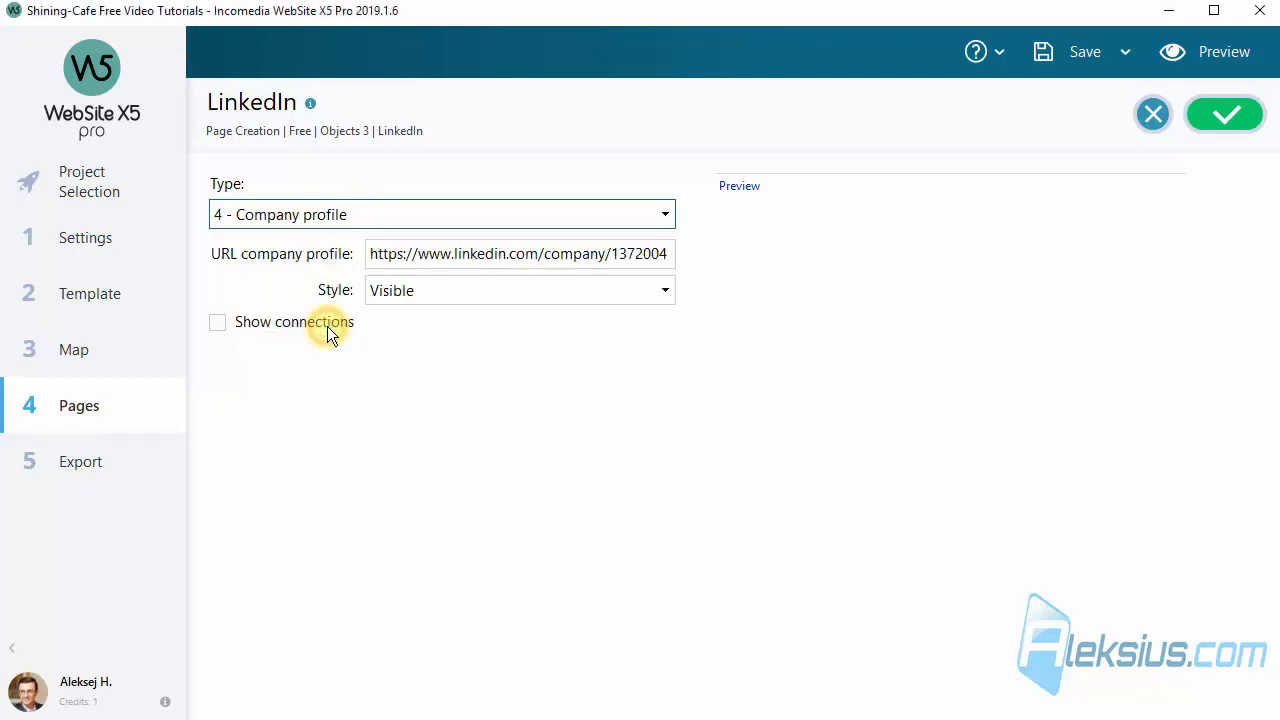
# - Set the LinkedIn object's type to Share and confirm the object
pyautogui.click(353, 218)
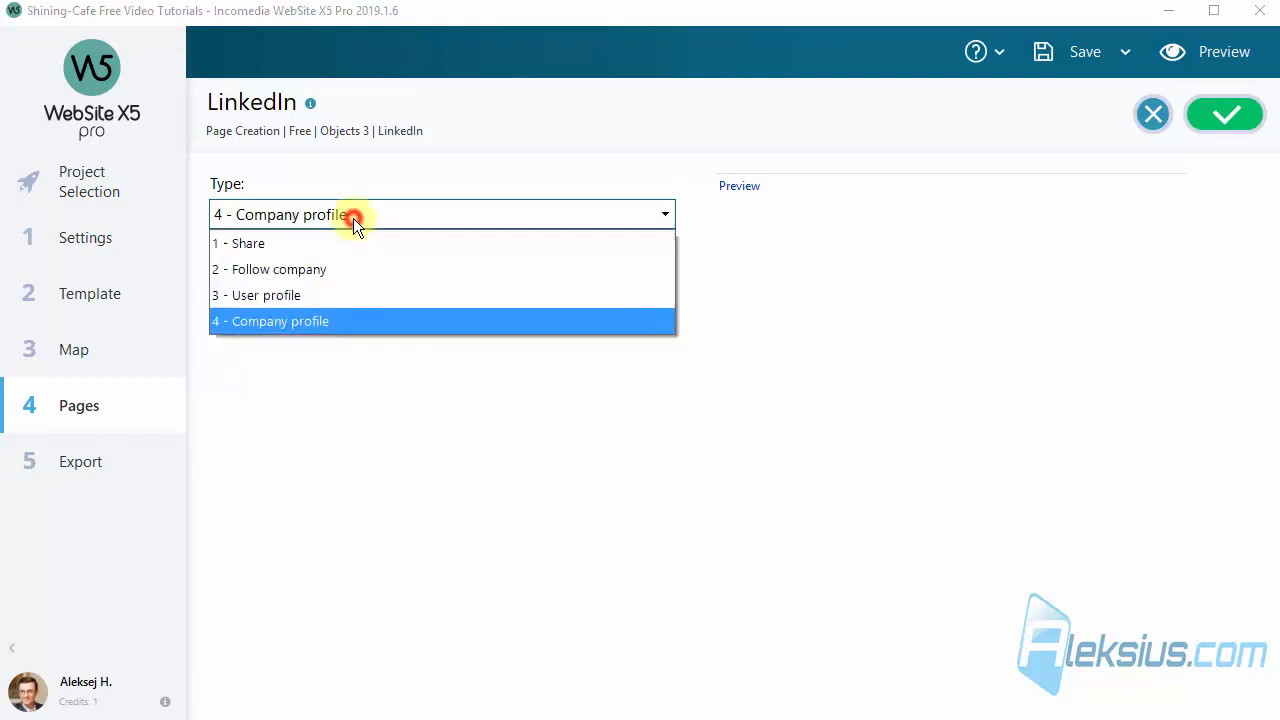
pyautogui.click(342, 246)
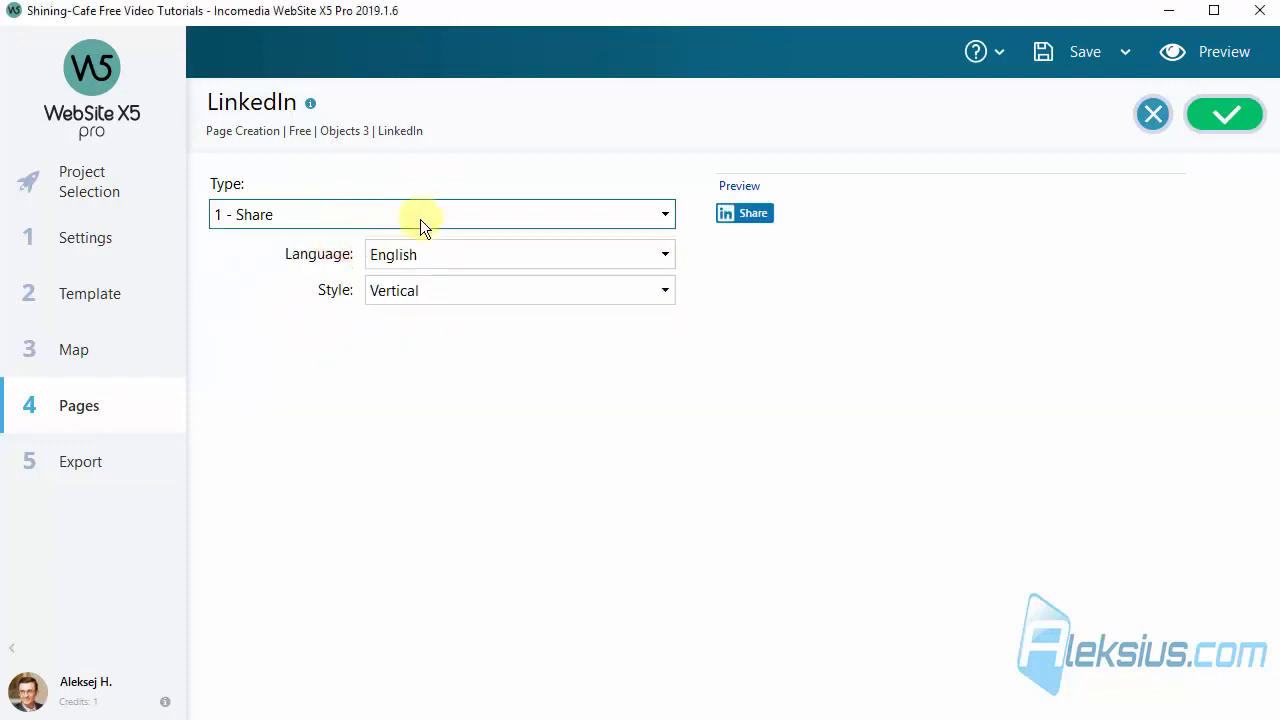
pyautogui.click(1216, 124)
pyautogui.click(543, 501)
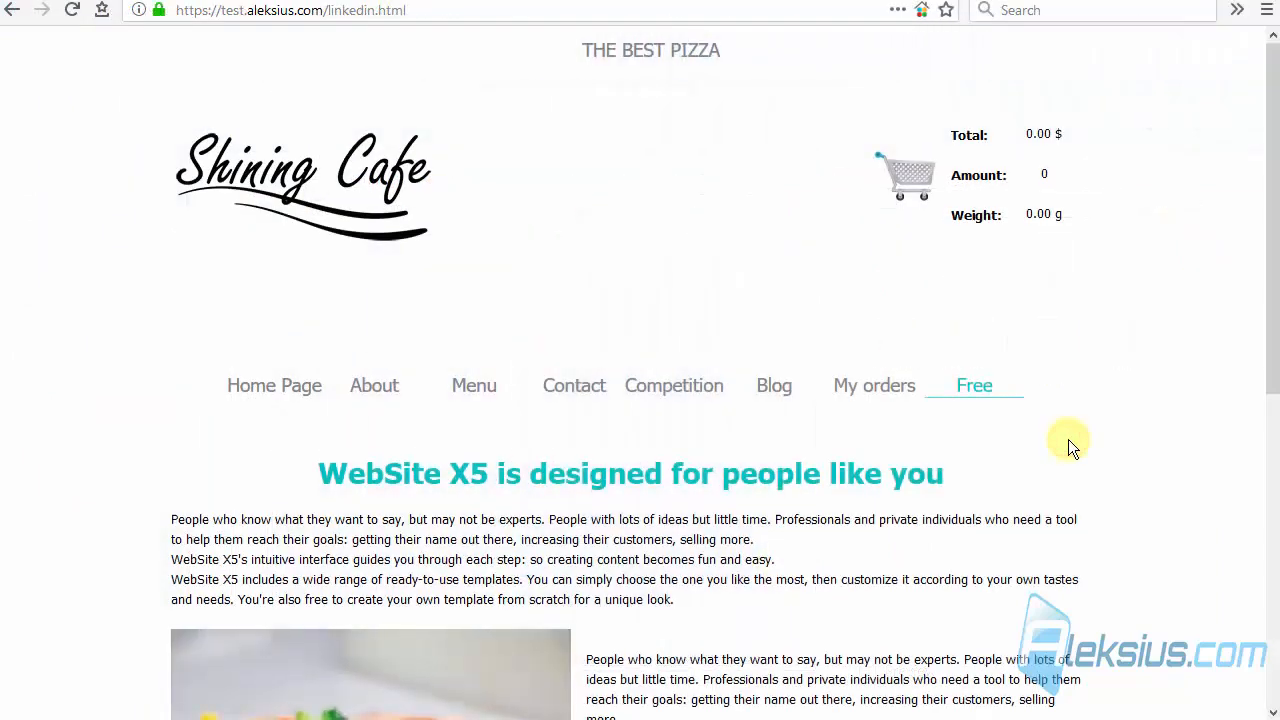
# - Open the LinkedIn share dialog from the published linkedin.html page, then move and enlarge it to examine its content
pyautogui.scroll(-3, 1068, 439)
pyautogui.scroll(-3, 1065, 432)
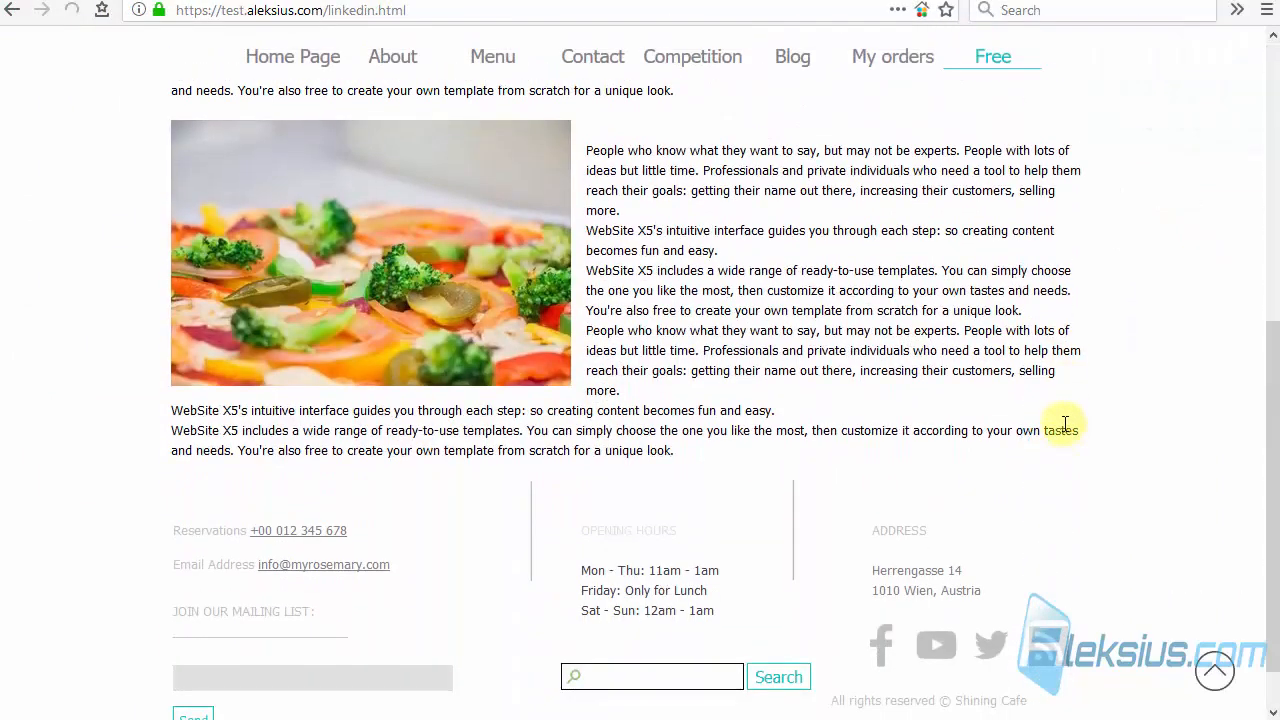
pyautogui.scroll(-10, 815, 371)
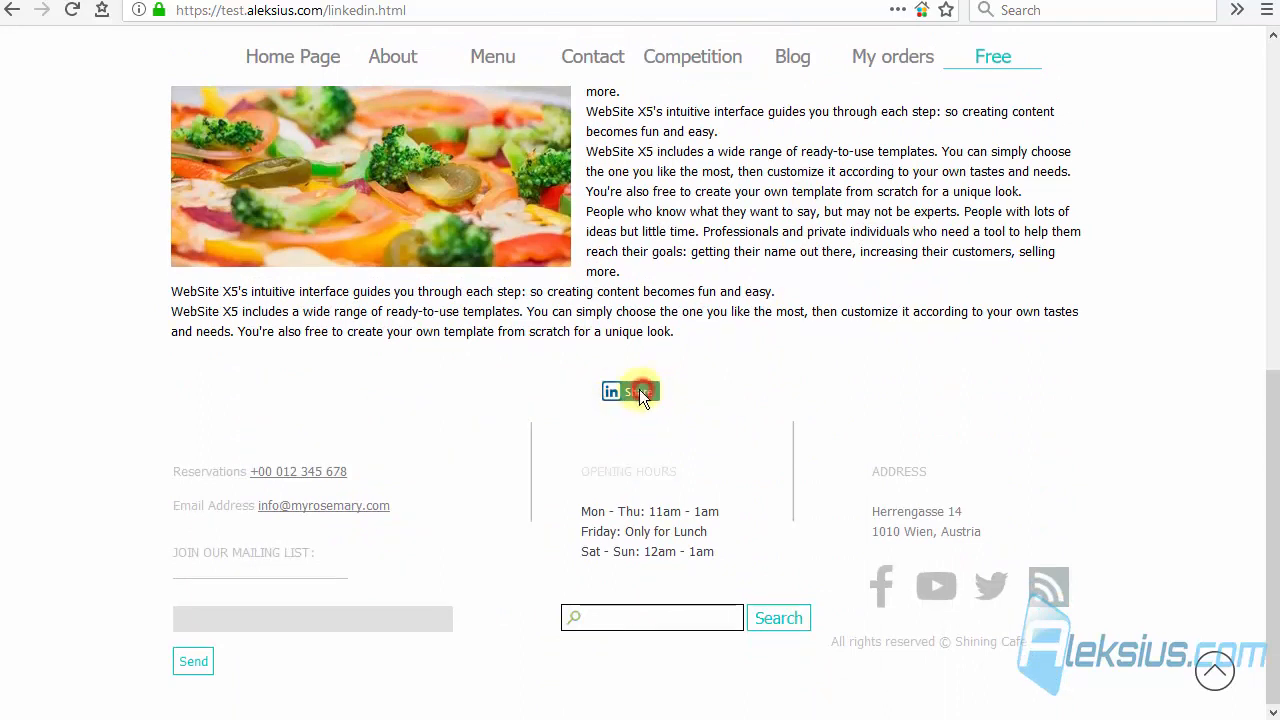
pyautogui.click(640, 391)
pyautogui.moveTo(307, 13); pyautogui.dragTo(580, 93)
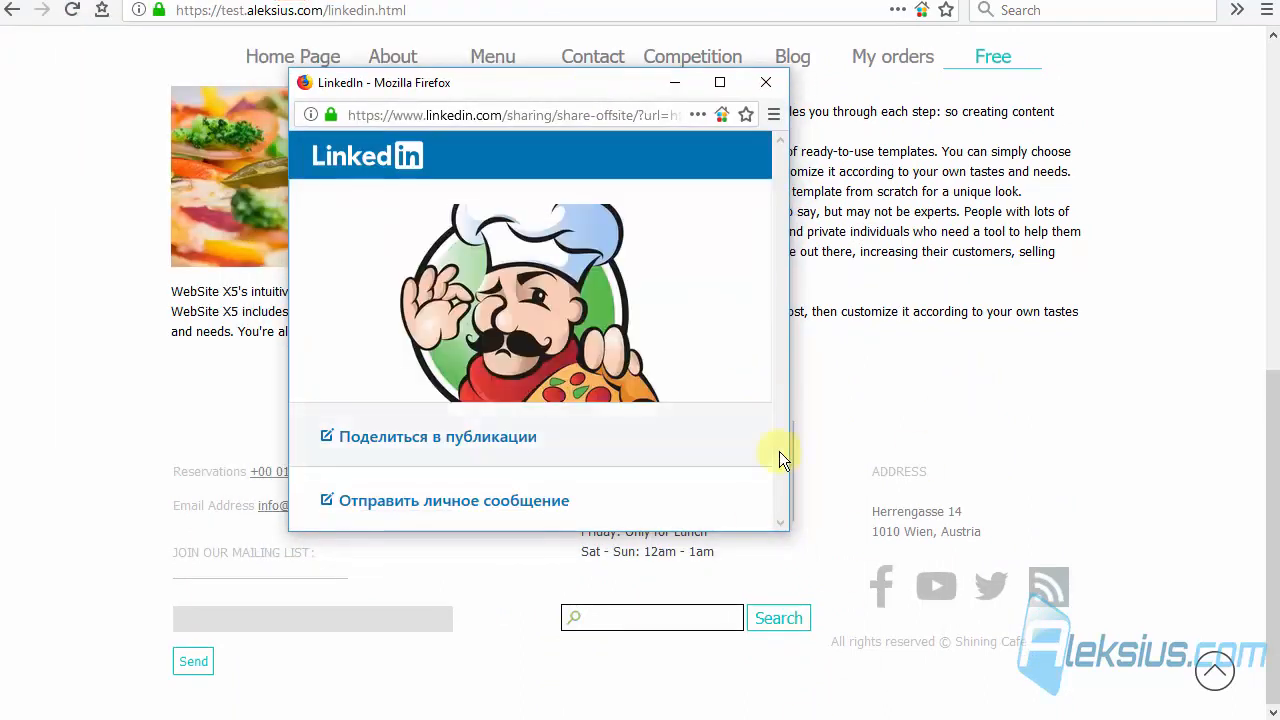
pyautogui.moveTo(795, 539); pyautogui.dragTo(1007, 658)
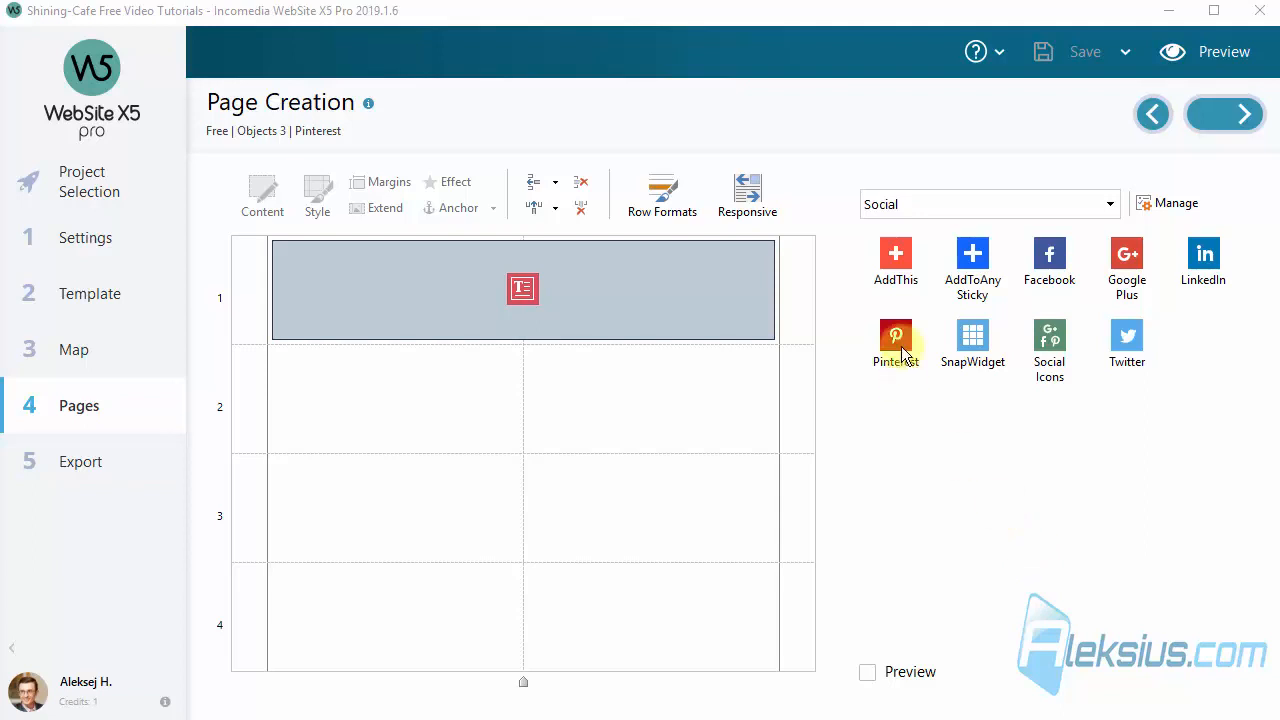
# - In WebSite X5, add a Pinterest object to the first cell of row 2 on the Pinterest page with the subject Button "Save"
pyautogui.moveTo(896, 340); pyautogui.dragTo(409, 378)
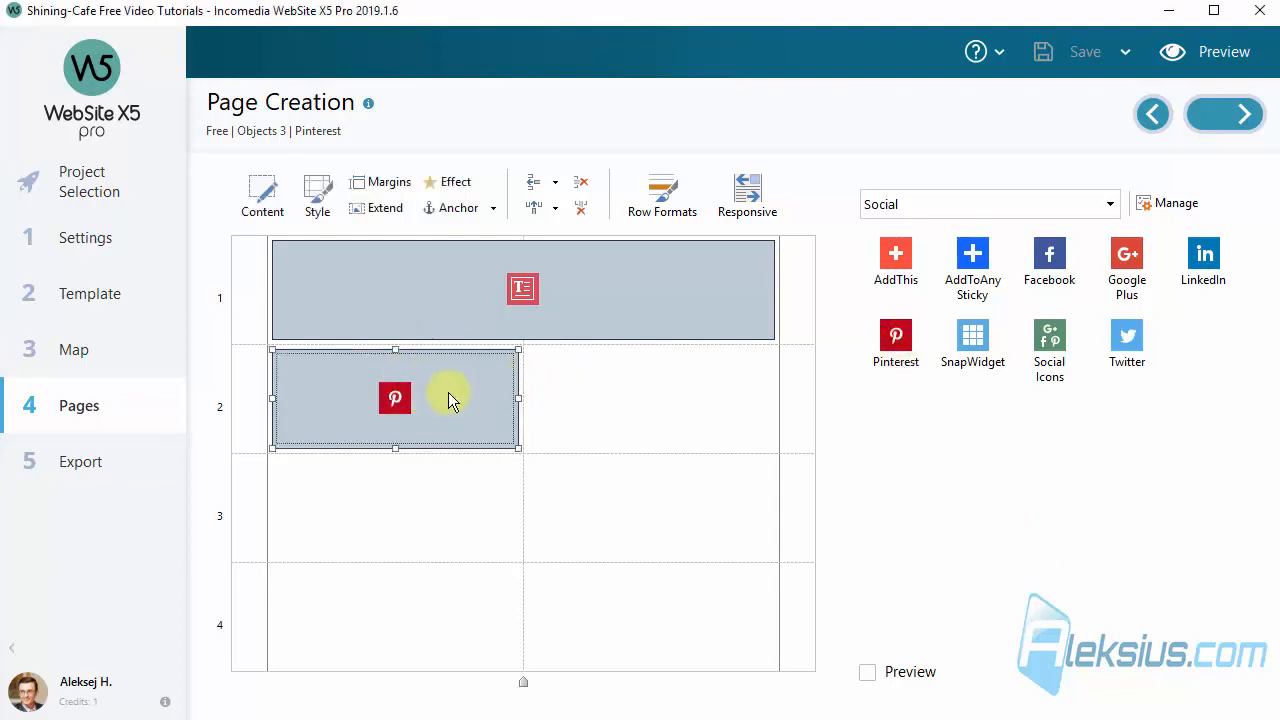
pyautogui.doubleClick(444, 387)
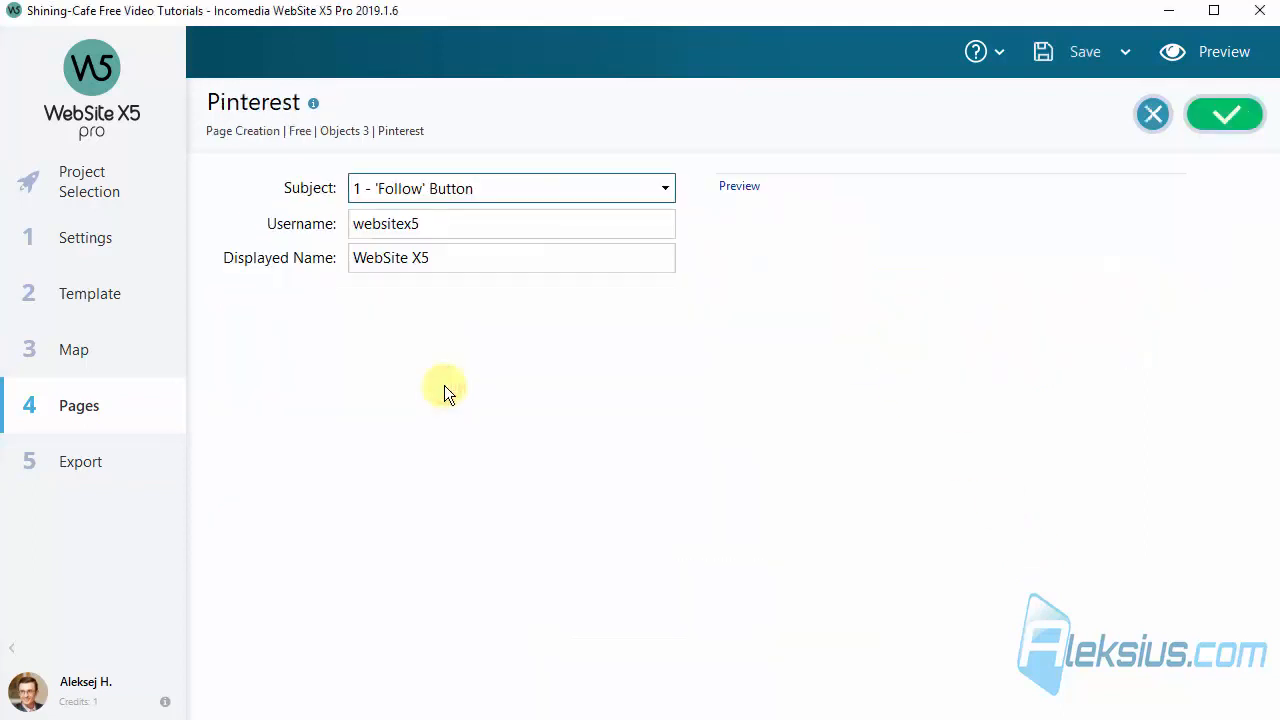
pyautogui.click(506, 190)
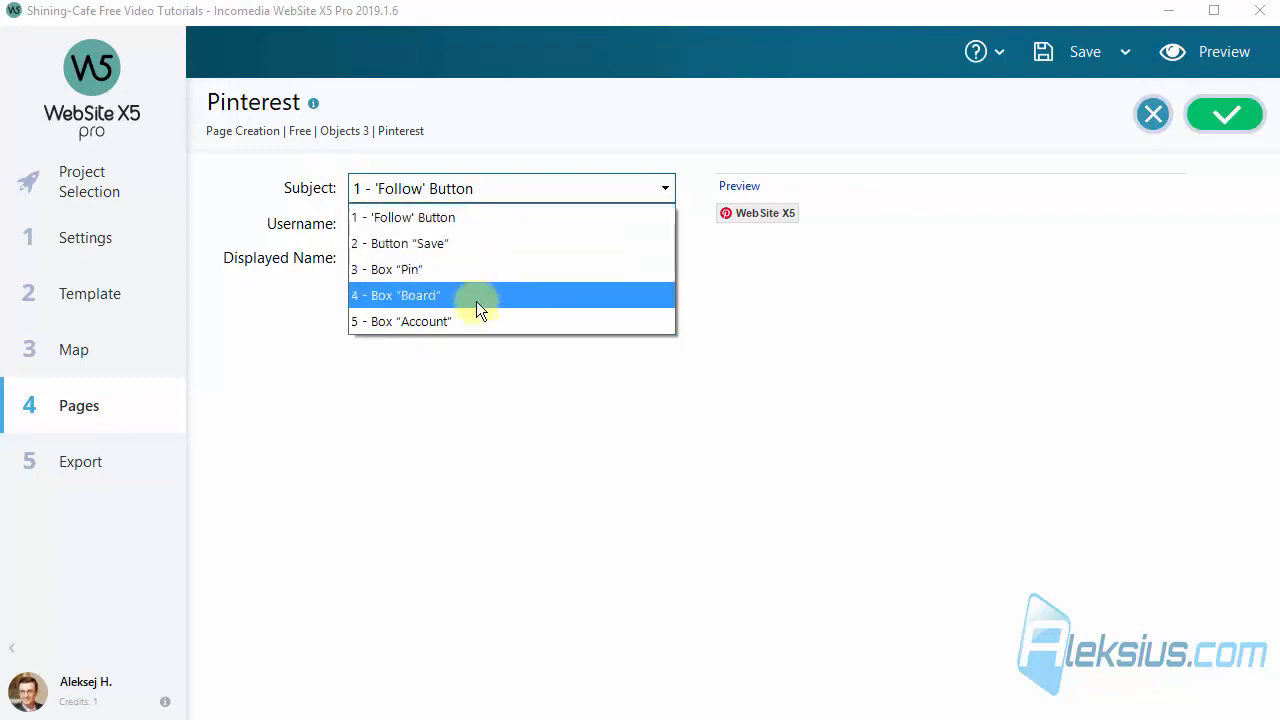
pyautogui.click(489, 248)
pyautogui.click(908, 386)
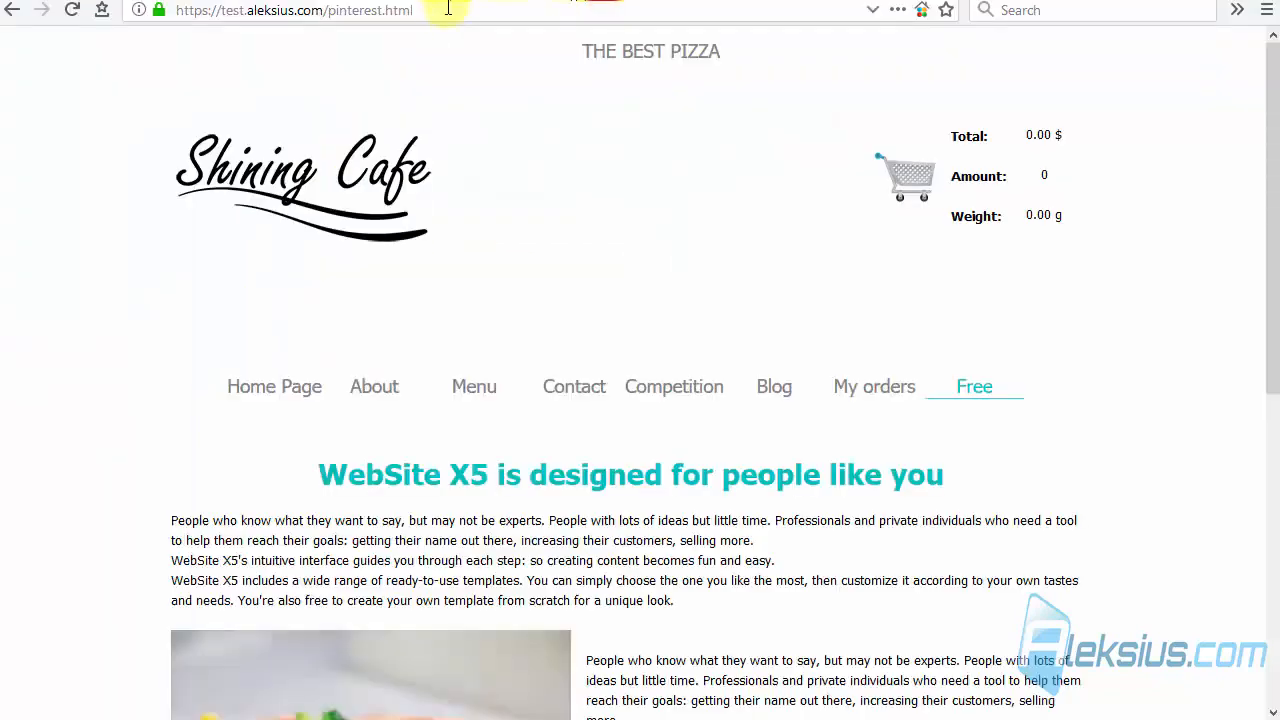
pyautogui.click(444, 10)
pyautogui.rightClick(444, 10)
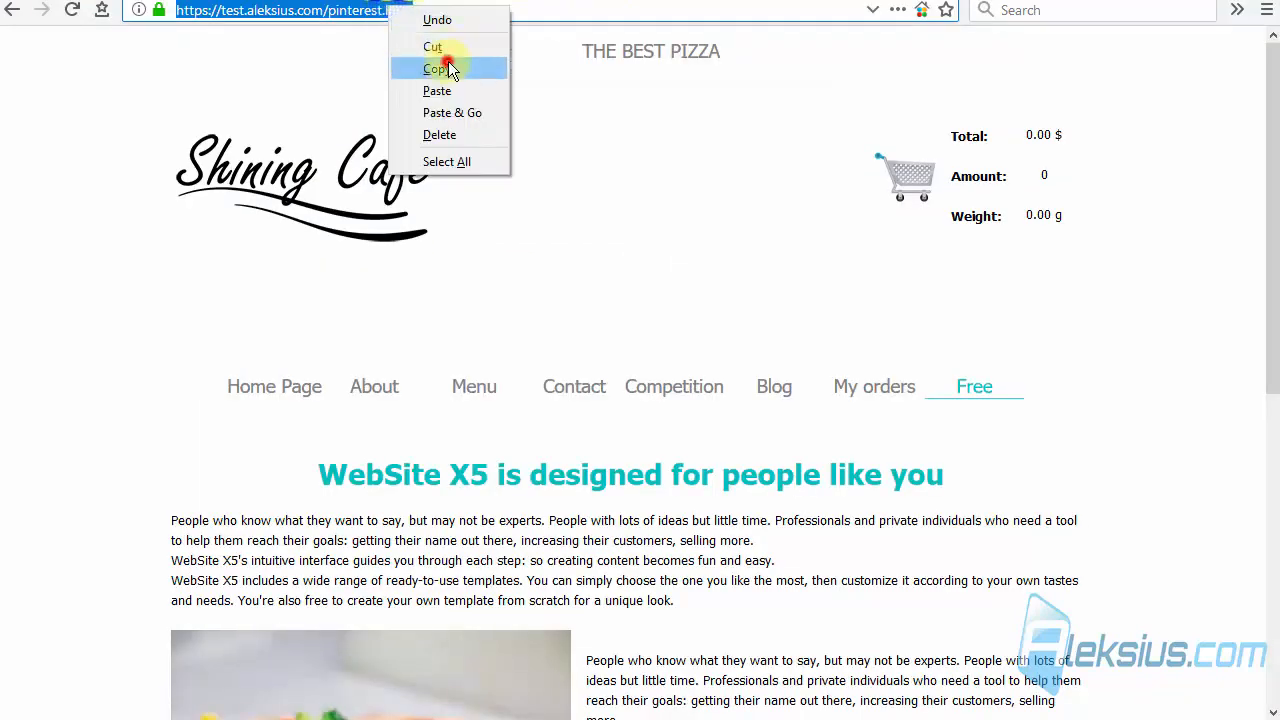
pyautogui.click(448, 61)
pyautogui.hotkey('alt', 'Tab')
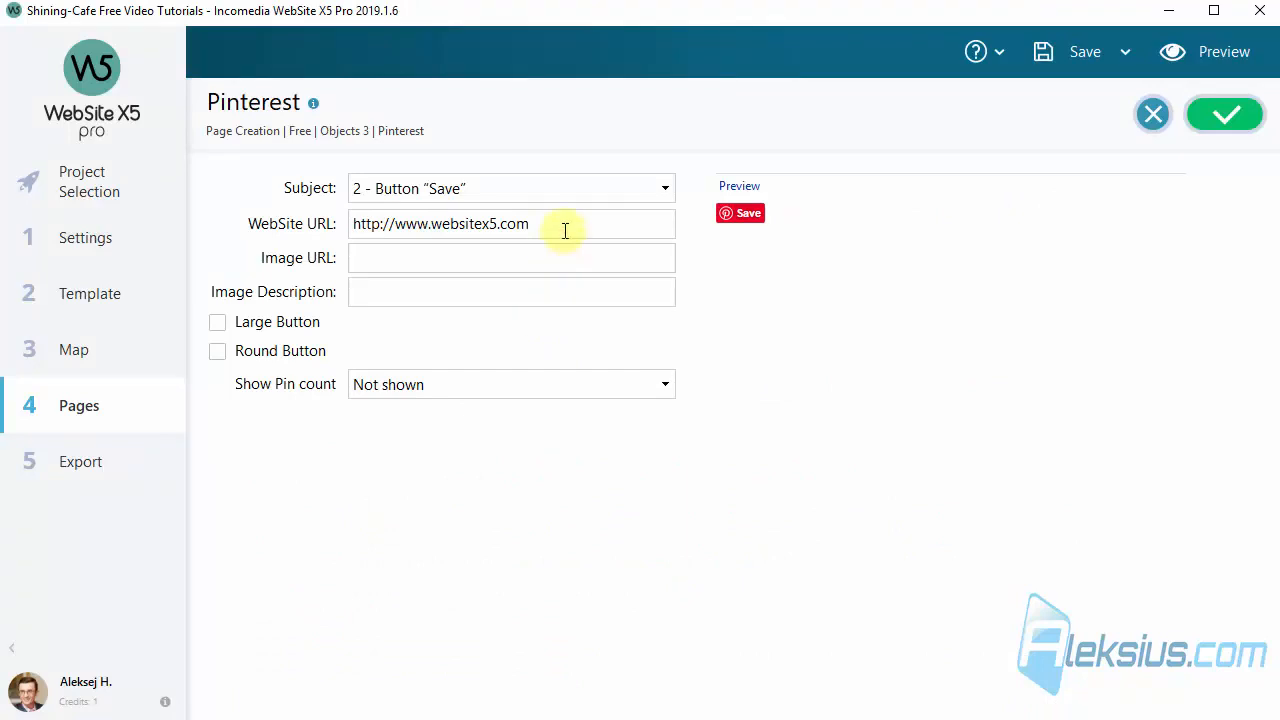
pyautogui.tripleClick(565, 230)
pyautogui.hotkey('ctrl', 'v')
# - Copy the pizza image's location from the published page in the browser and enter it as the Save button's image URL
pyautogui.hotkey('alt', 'Tab')
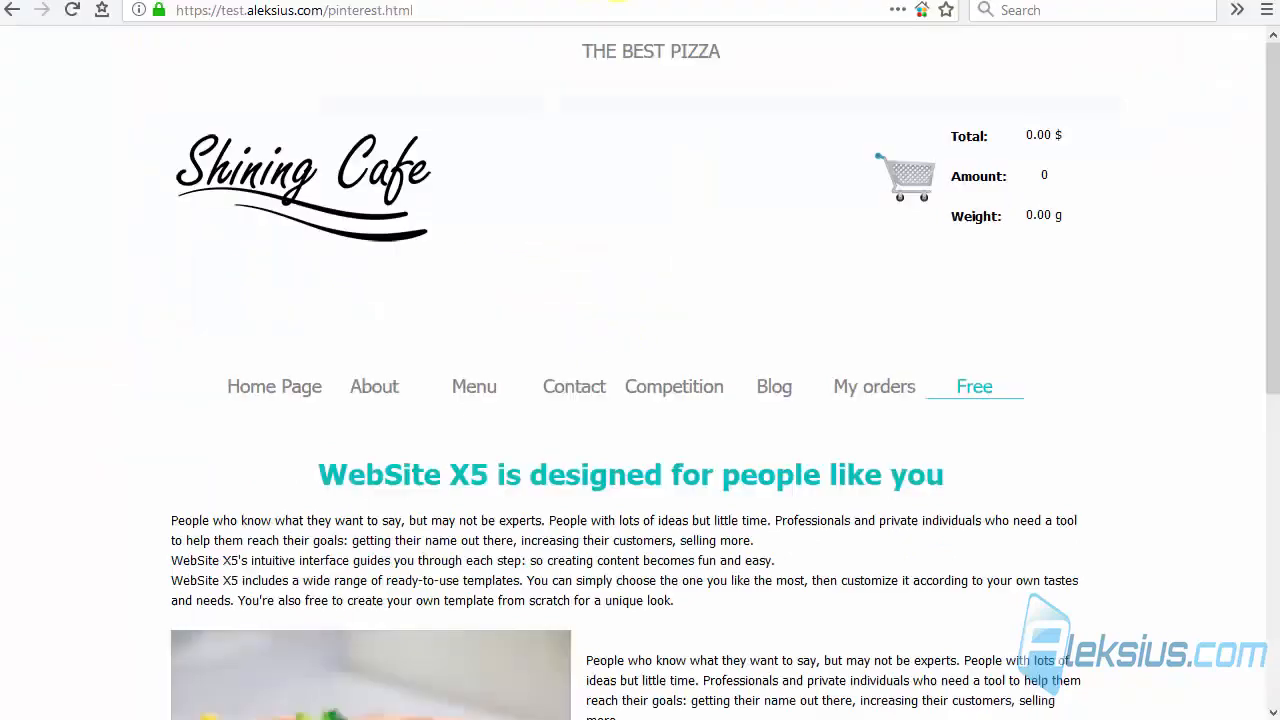
pyautogui.scroll(-5, 436, 274)
pyautogui.rightClick(341, 147)
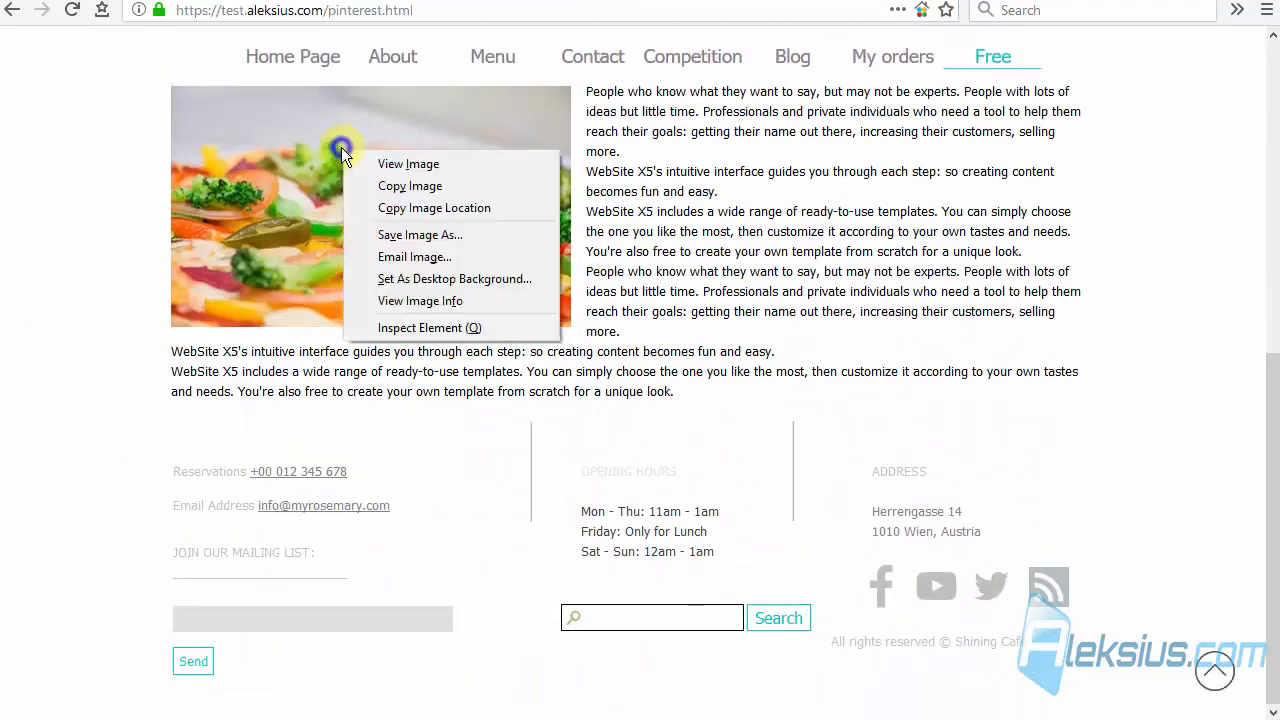
pyautogui.click(471, 207)
pyautogui.hotkey('alt', 'Tab')
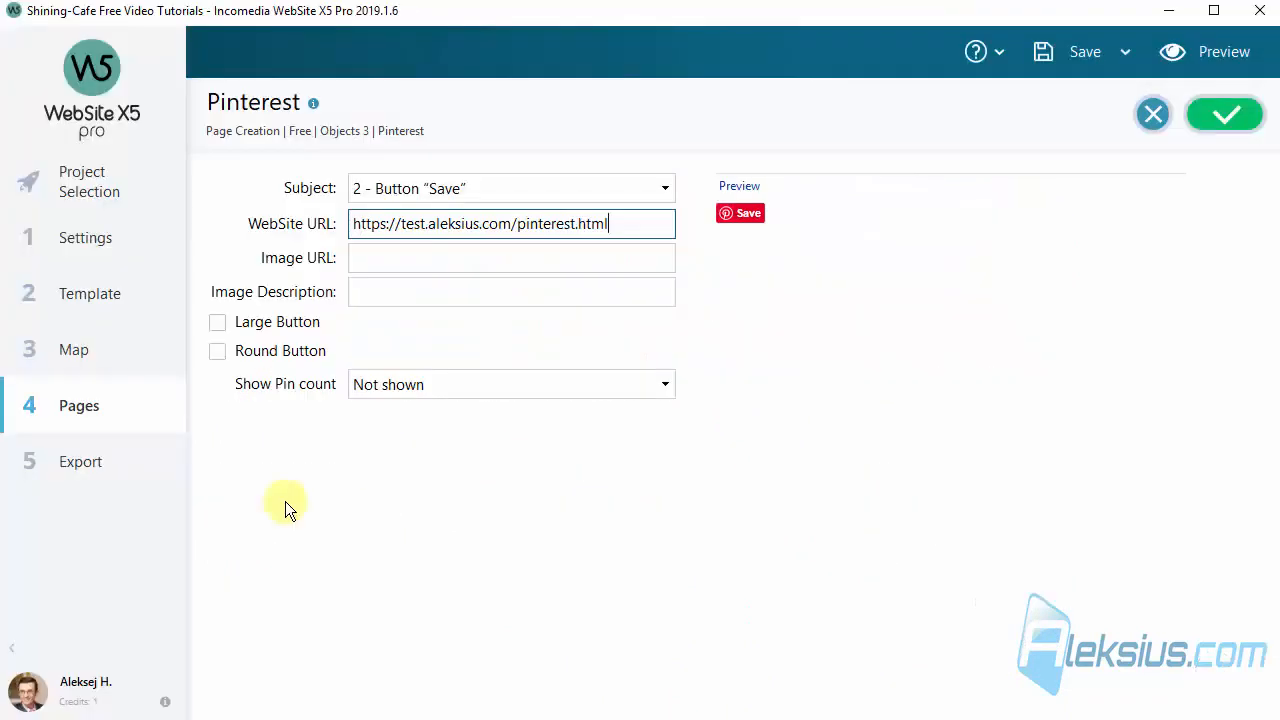
pyautogui.click(410, 251)
pyautogui.hotkey('ctrl', 'v')
# - Set the Save button's image description to 9512547 and enable Large Button
pyautogui.click(467, 295)
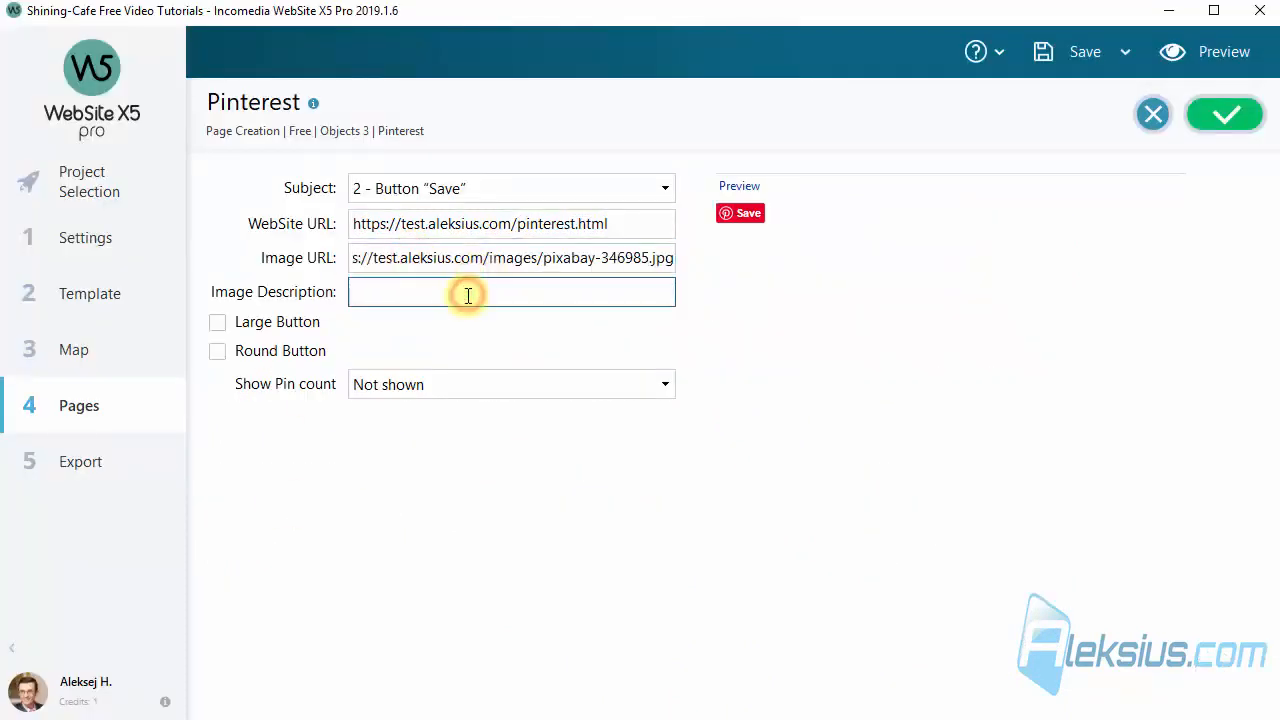
pyautogui.write('9512547')
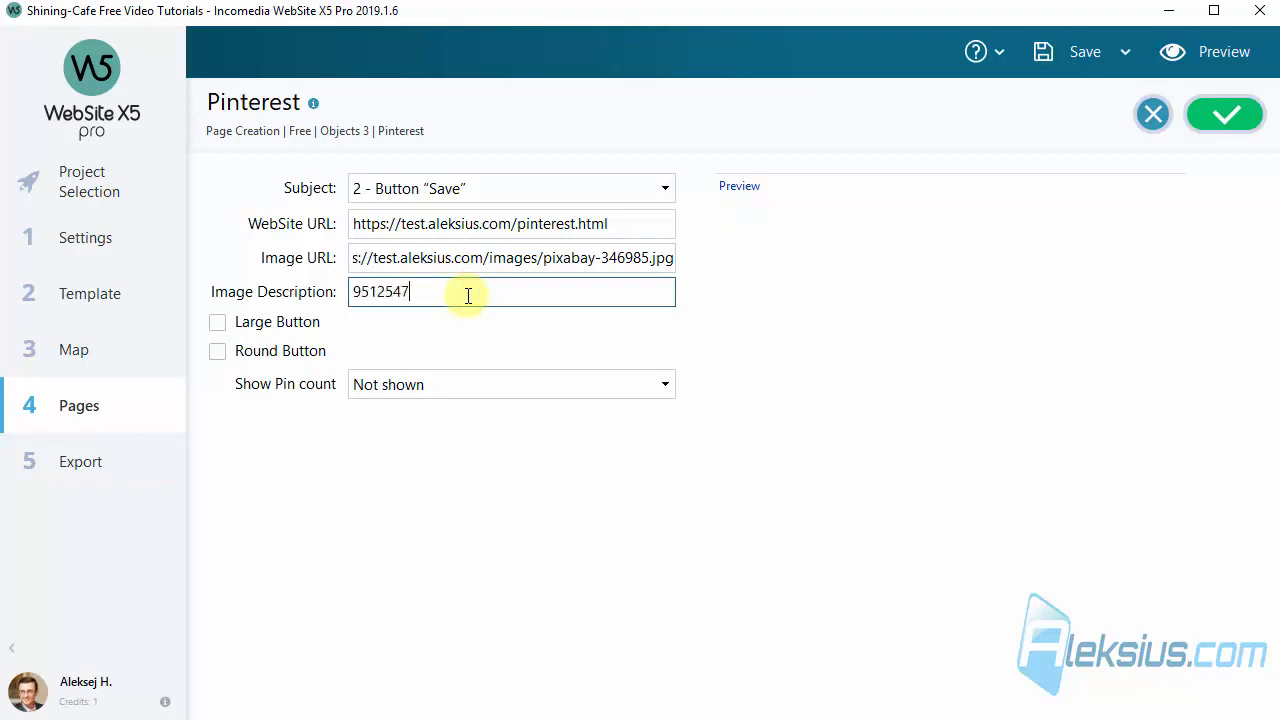
pyautogui.click(875, 447)
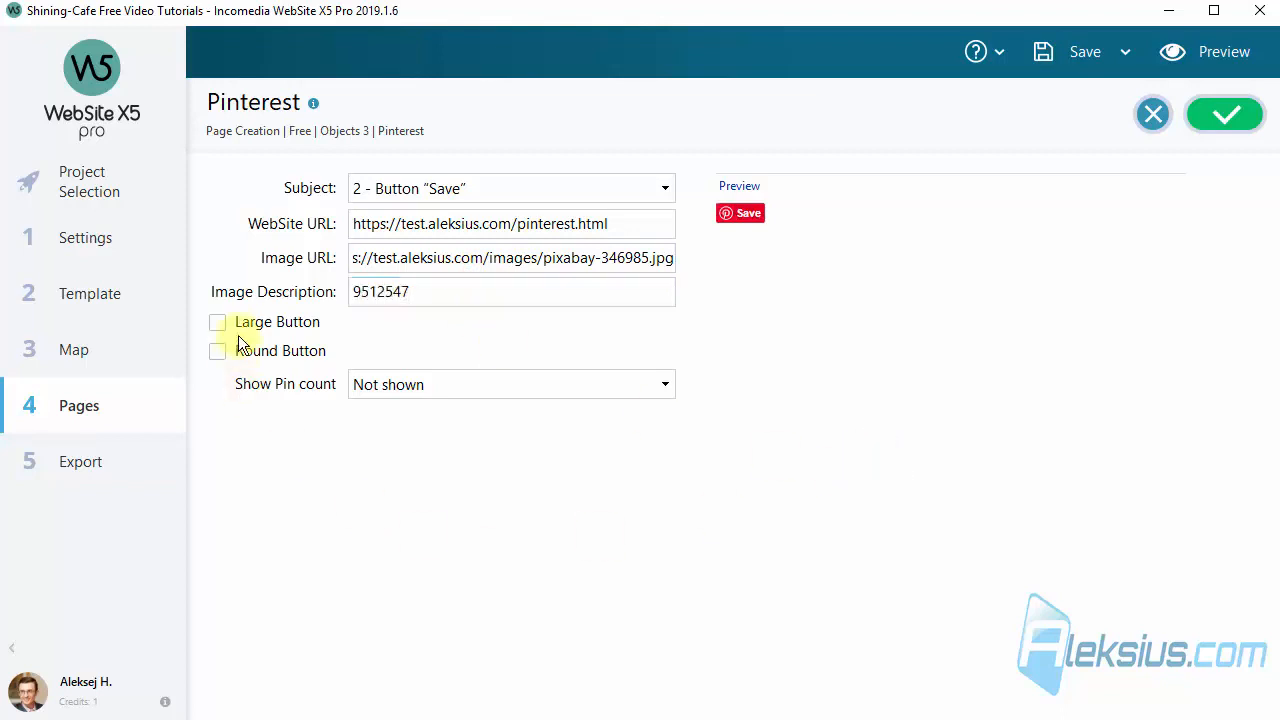
pyautogui.click(265, 324)
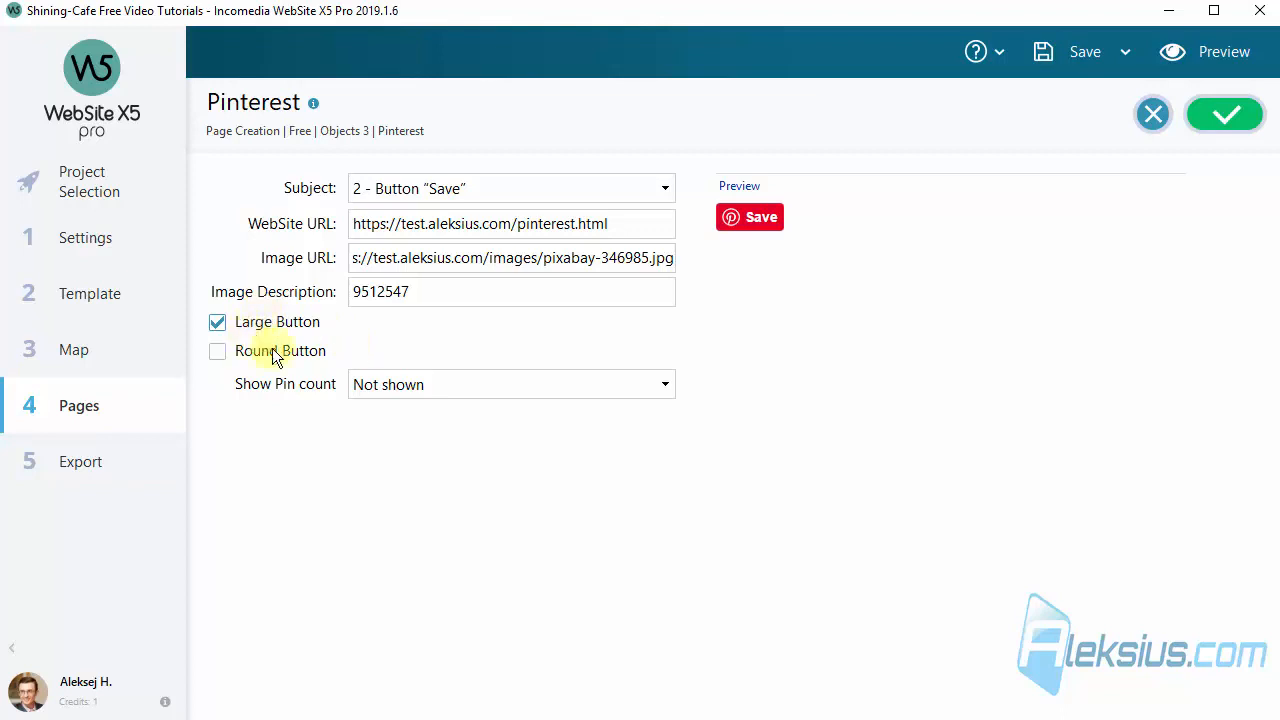
pyautogui.click(550, 496)
# - Try the Round Button option and a pin count above the button, restoring both settings
pyautogui.click(302, 356)
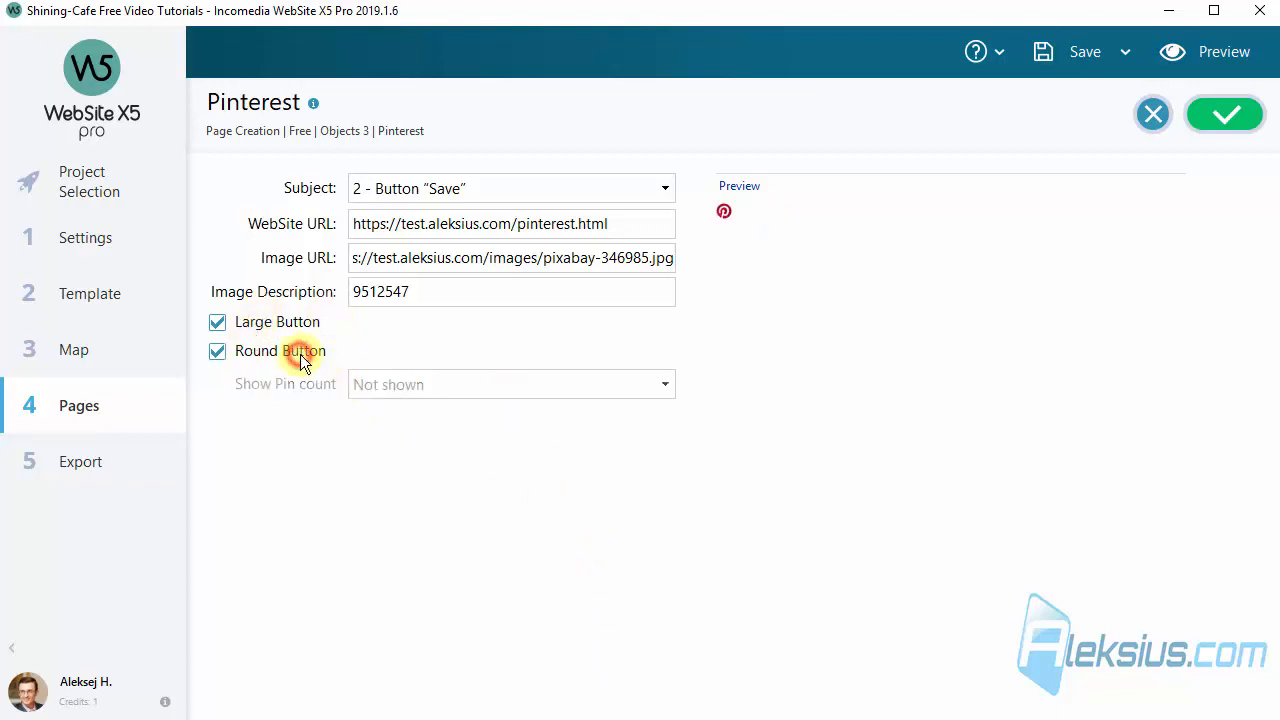
pyautogui.click(305, 354)
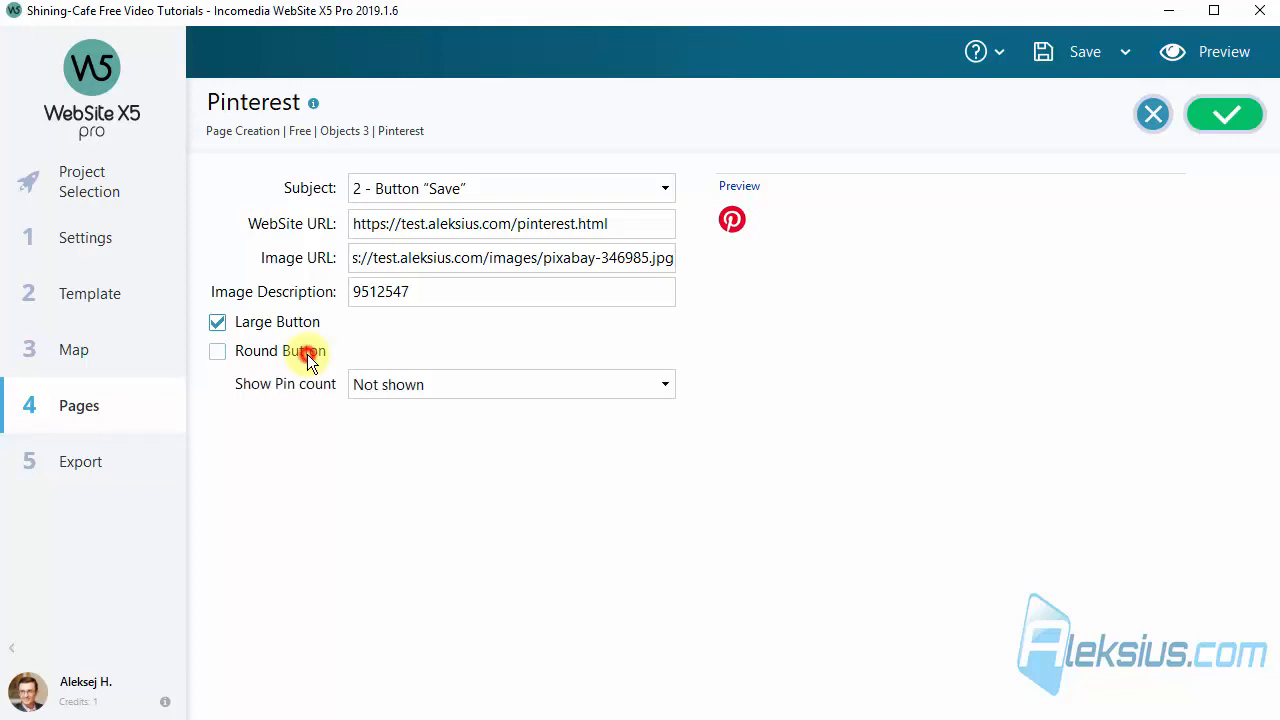
pyautogui.click(503, 398)
pyautogui.click(505, 384)
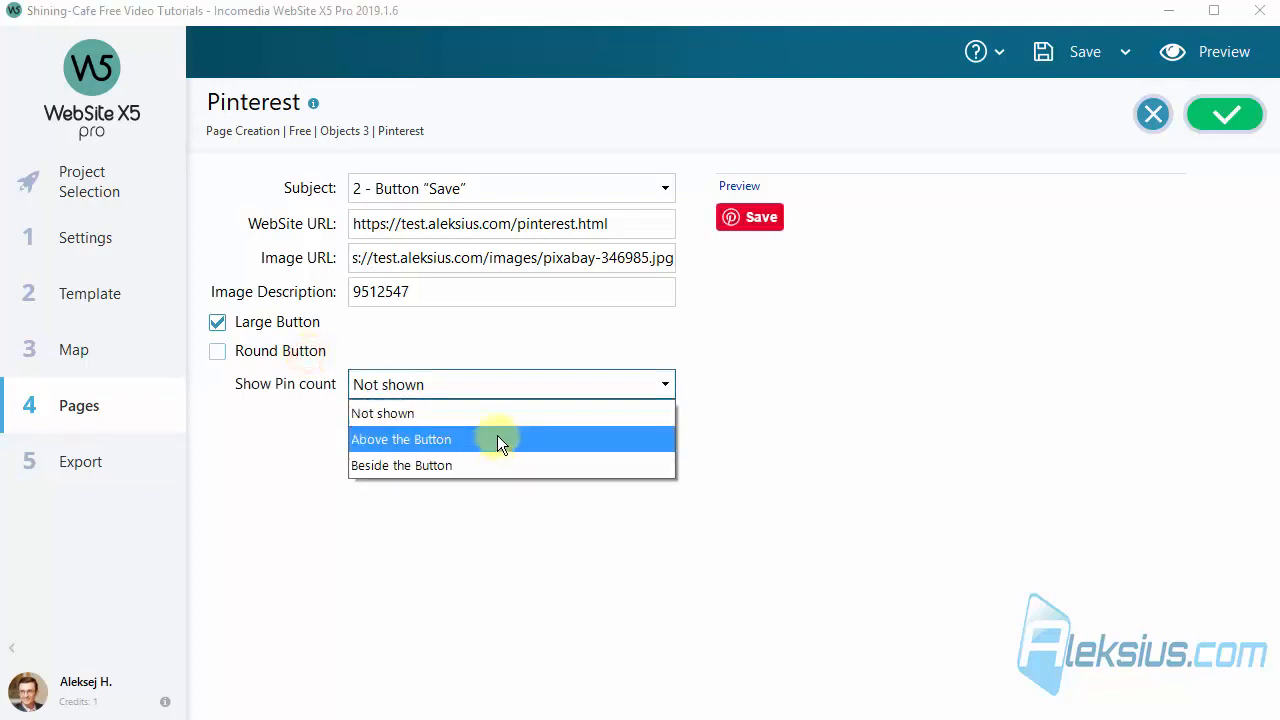
pyautogui.click(497, 435)
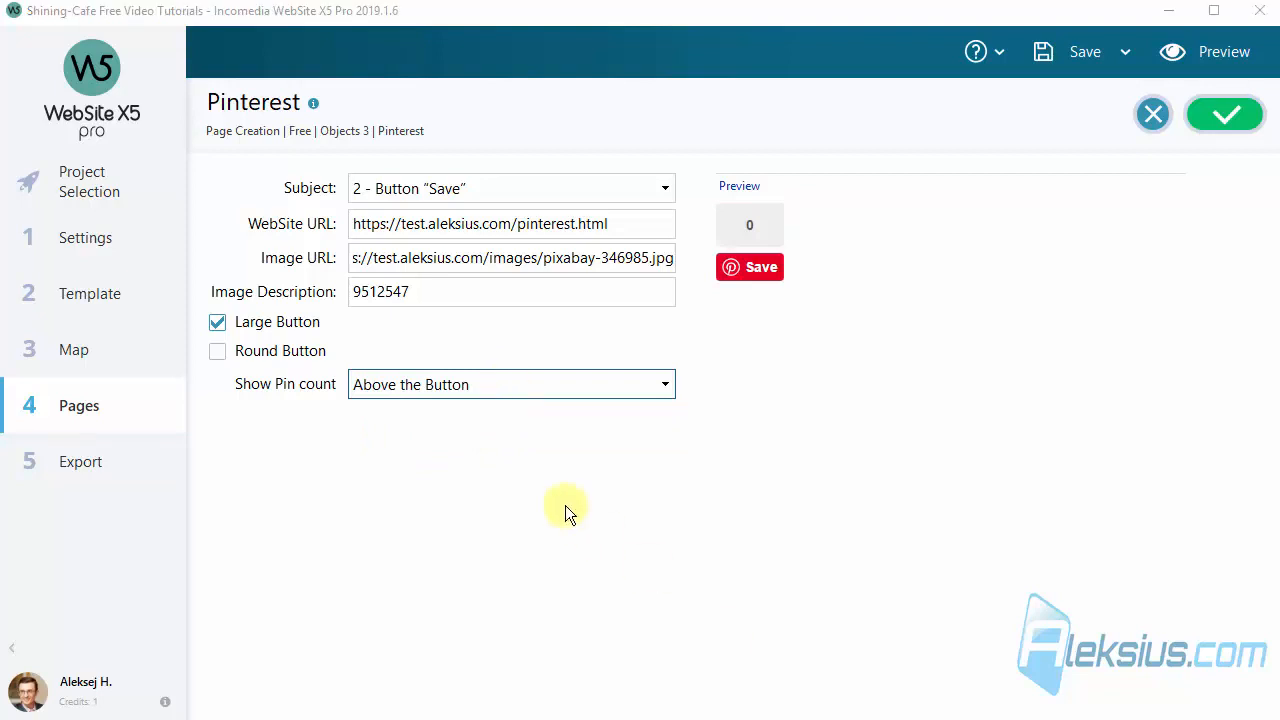
pyautogui.click(437, 387)
pyautogui.click(432, 405)
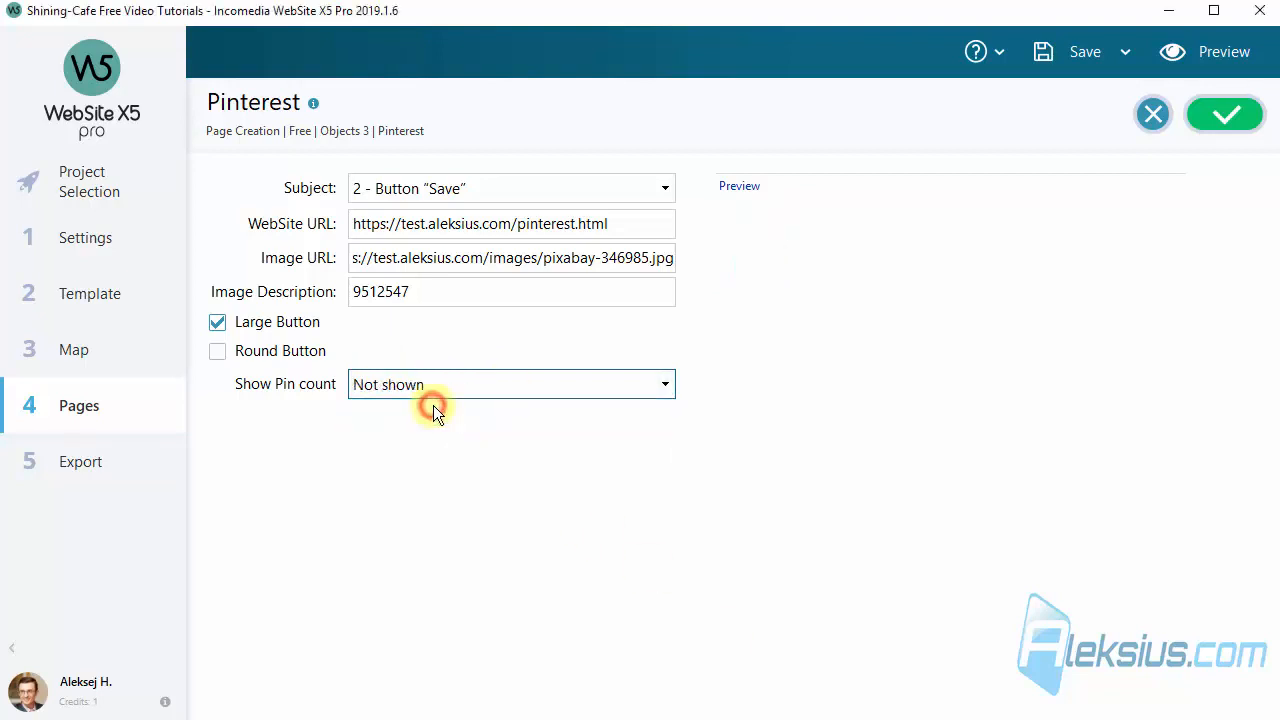
# - Confirm the Save button and add a Pinterest object with the subject Box "Pin" to the second cell of row 2
pyautogui.click(1222, 119)
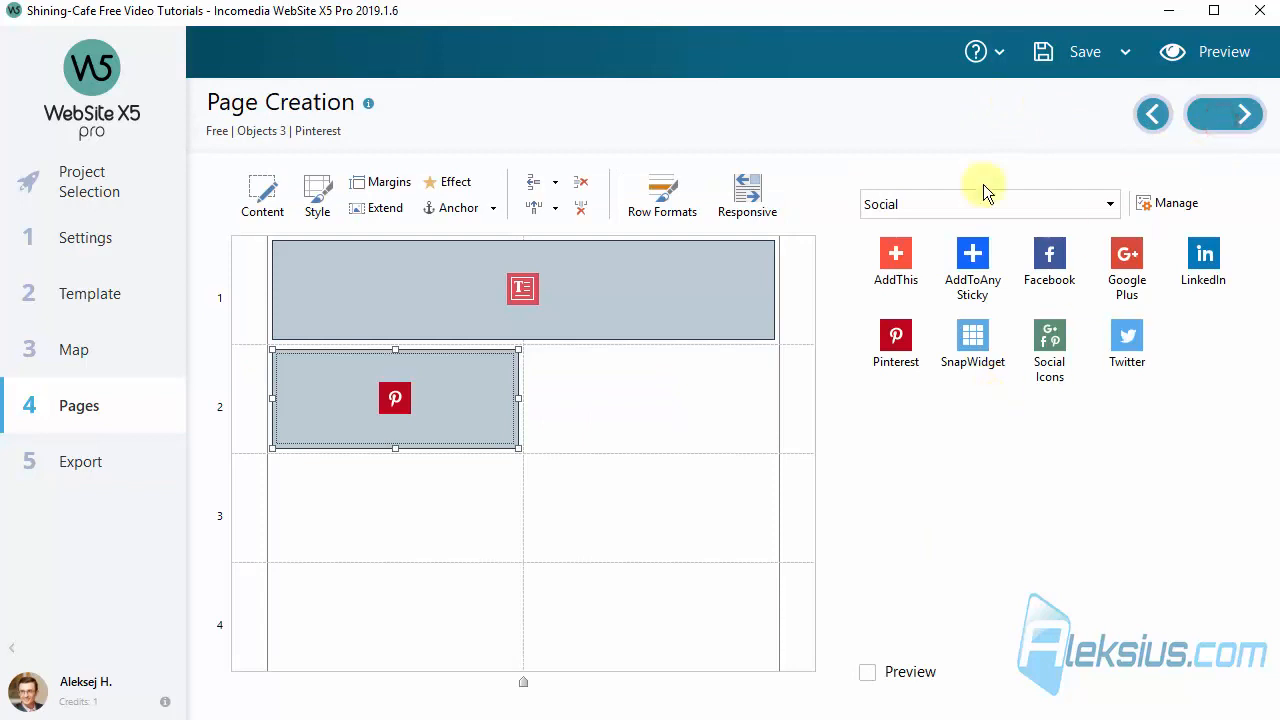
pyautogui.moveTo(880, 352); pyautogui.dragTo(690, 380)
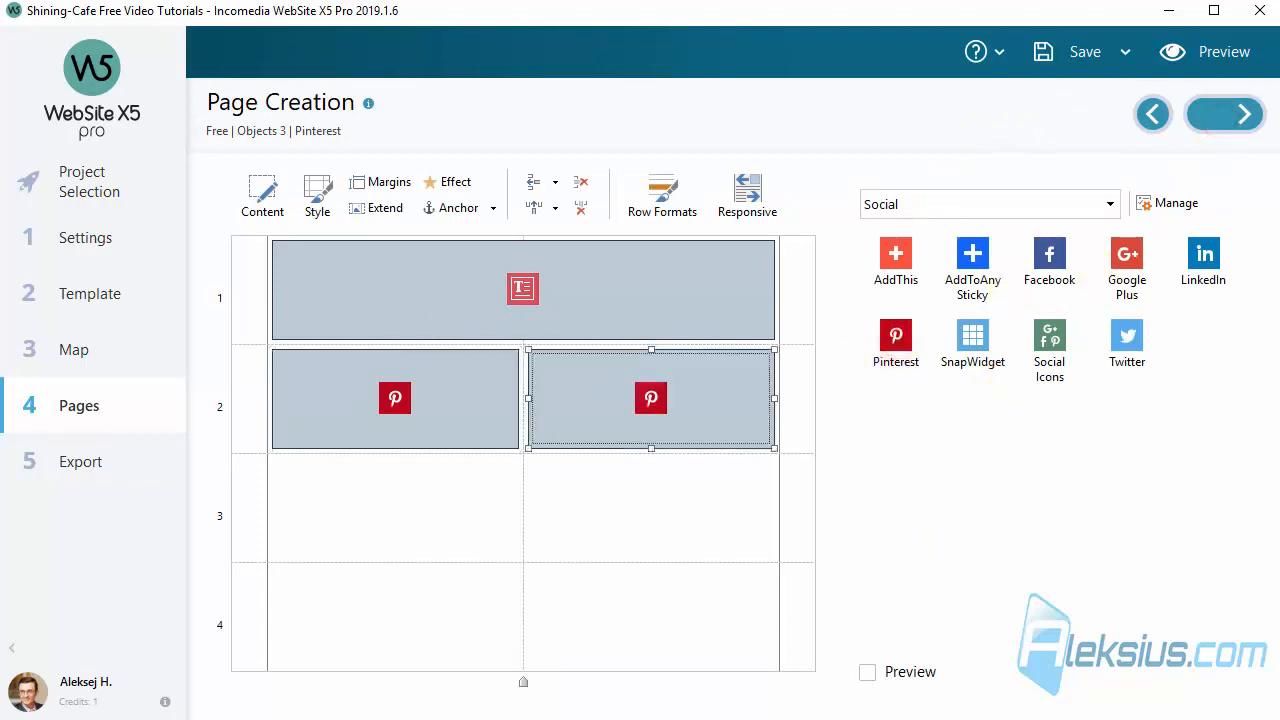
pyautogui.doubleClick(651, 398)
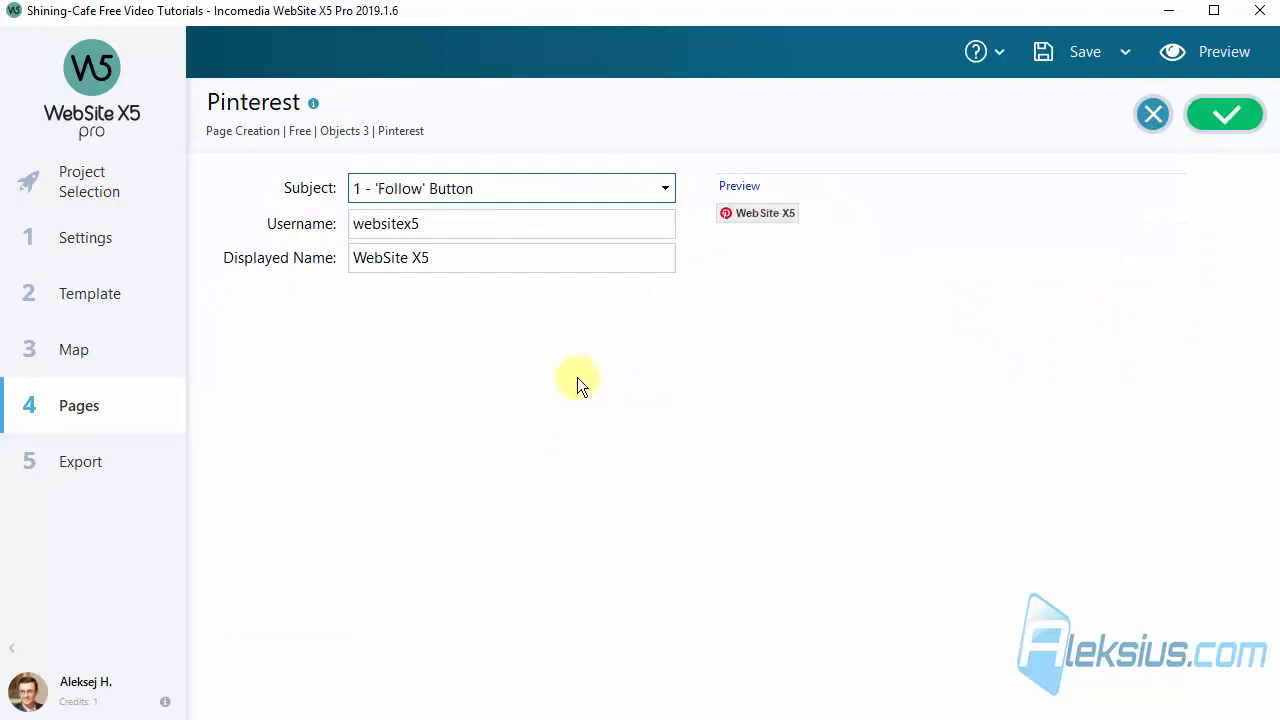
pyautogui.click(573, 188)
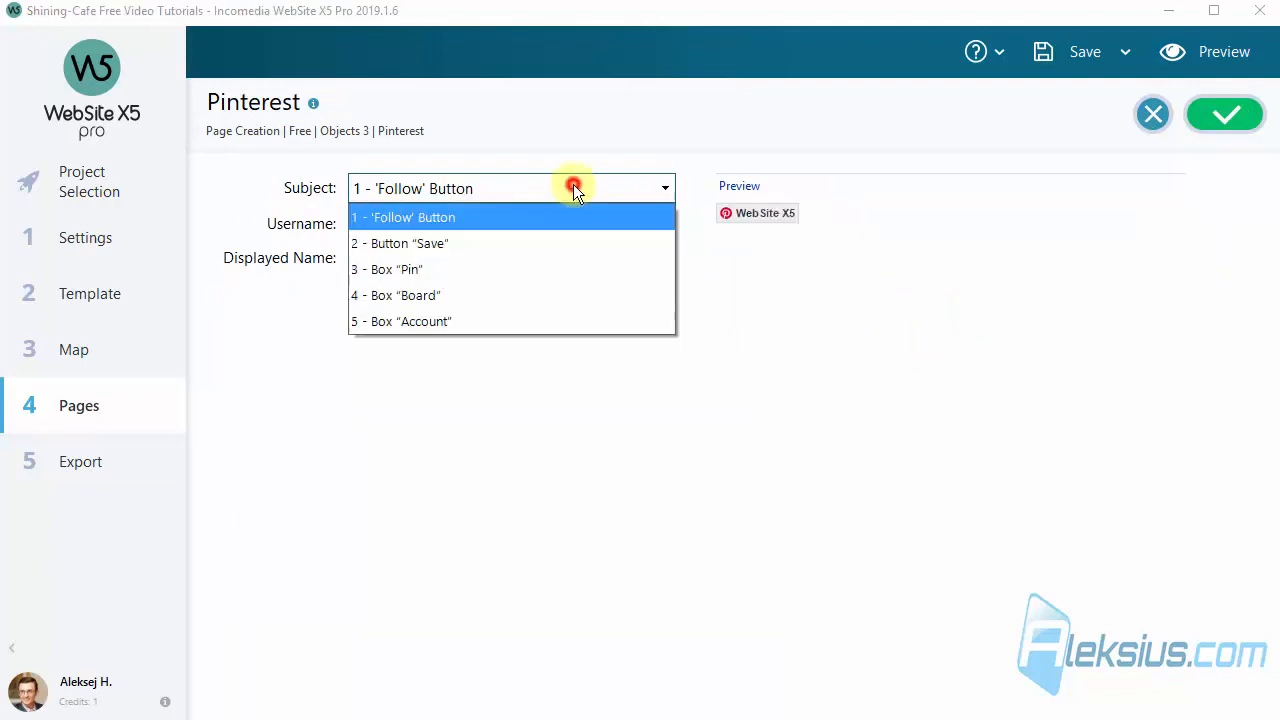
pyautogui.click(551, 270)
pyautogui.click(462, 448)
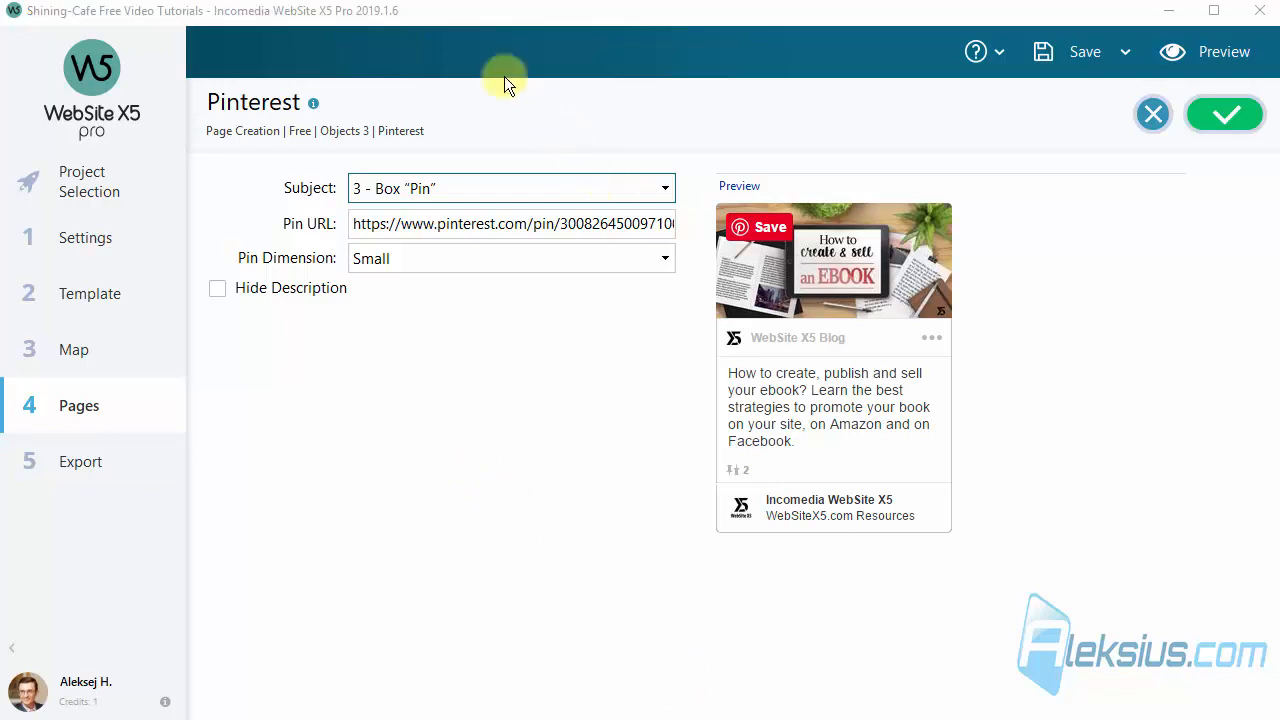
# - Switch to the browser, open the first of the latest pins on the Pinterest profile and copy its page address
pyautogui.click(390, 2)
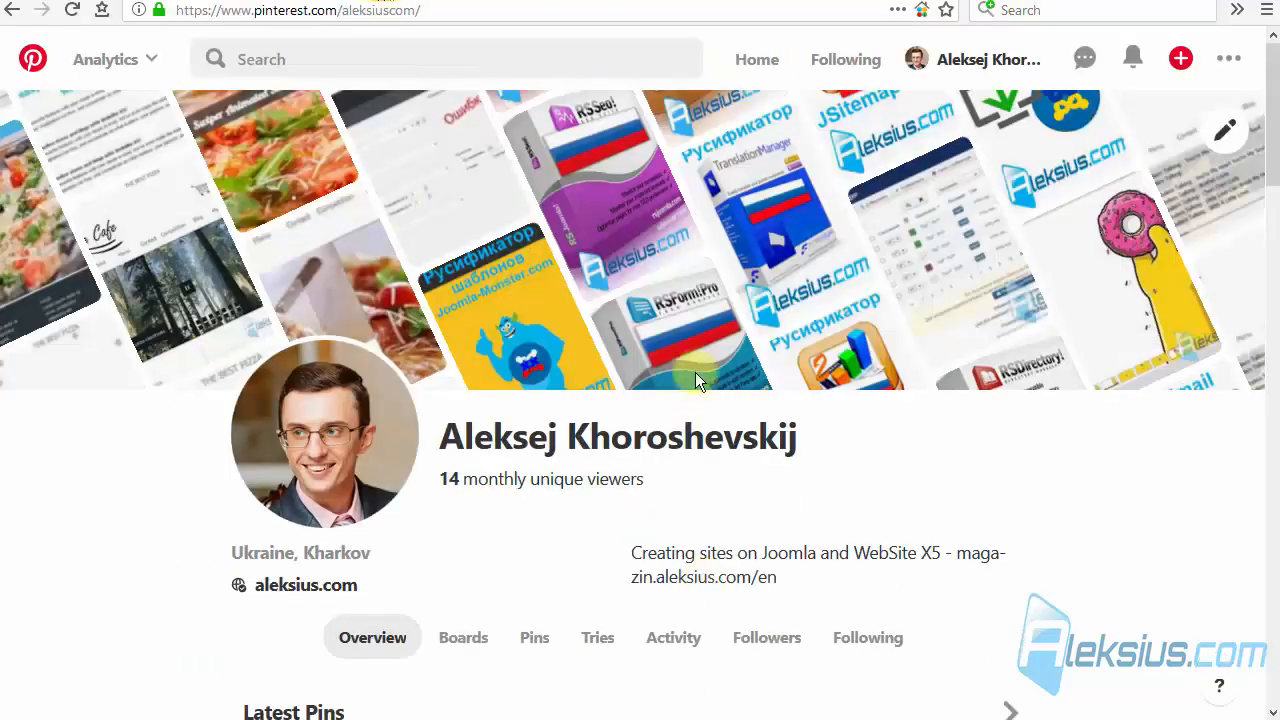
pyautogui.scroll(-2, 692, 375)
pyautogui.scroll(-2, 597, 430)
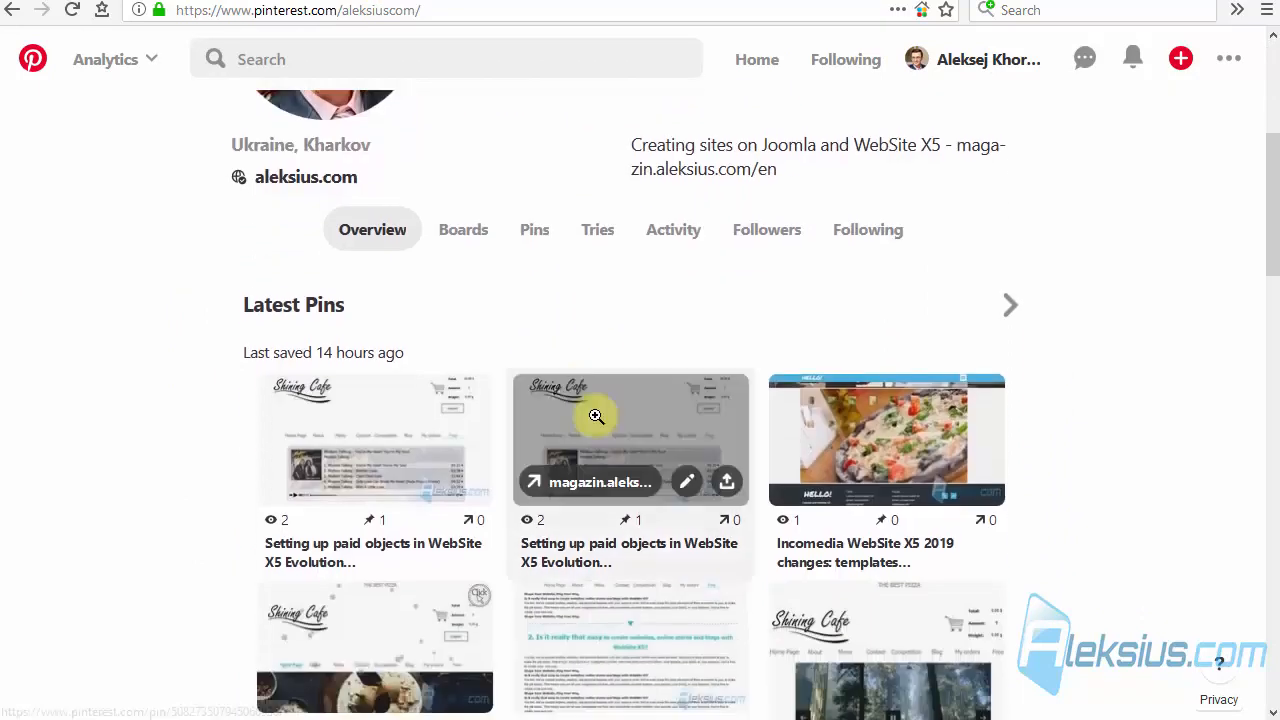
pyautogui.click(337, 430)
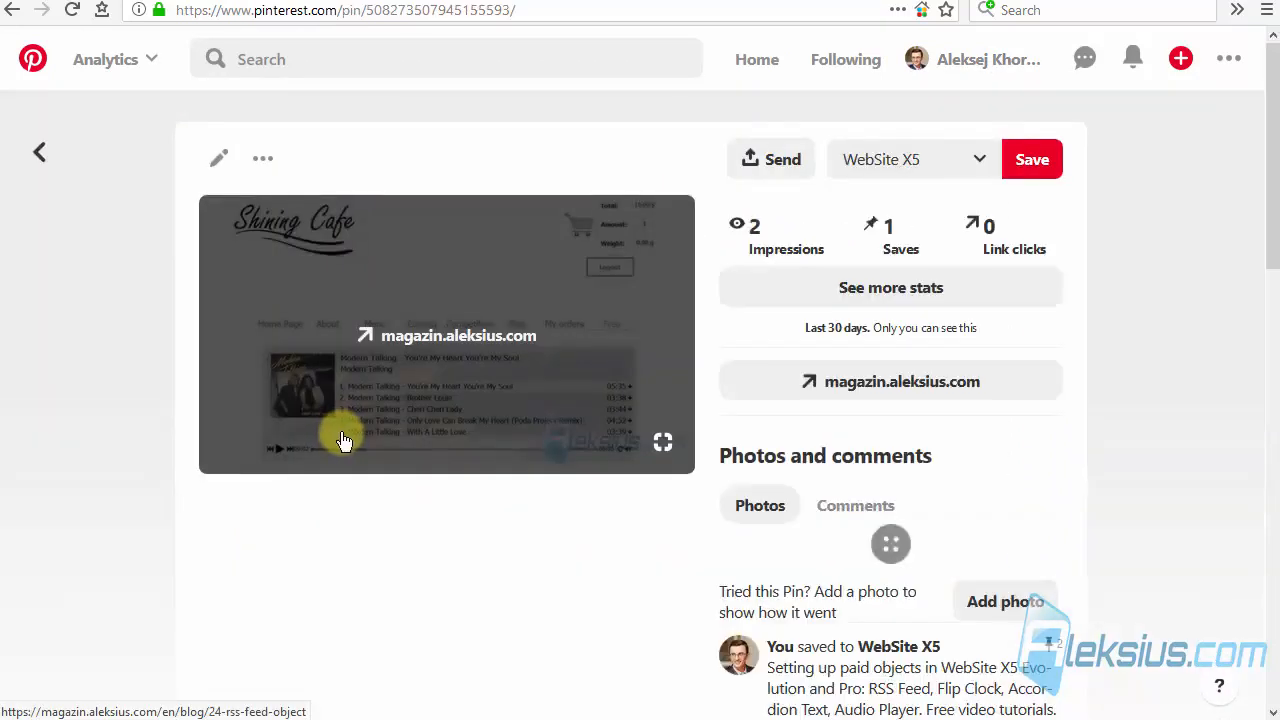
pyautogui.click(557, 10)
pyautogui.rightClick(430, 12)
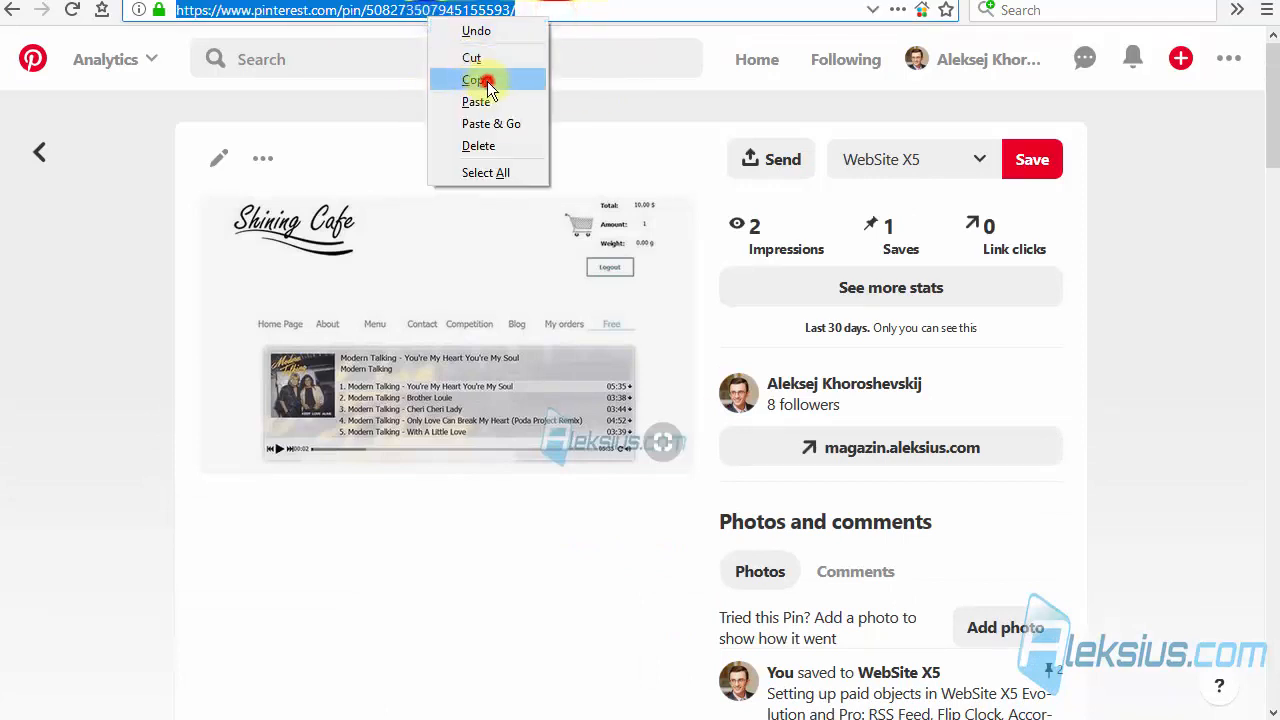
pyautogui.click(479, 80)
pyautogui.hotkey('alt', 'Tab')
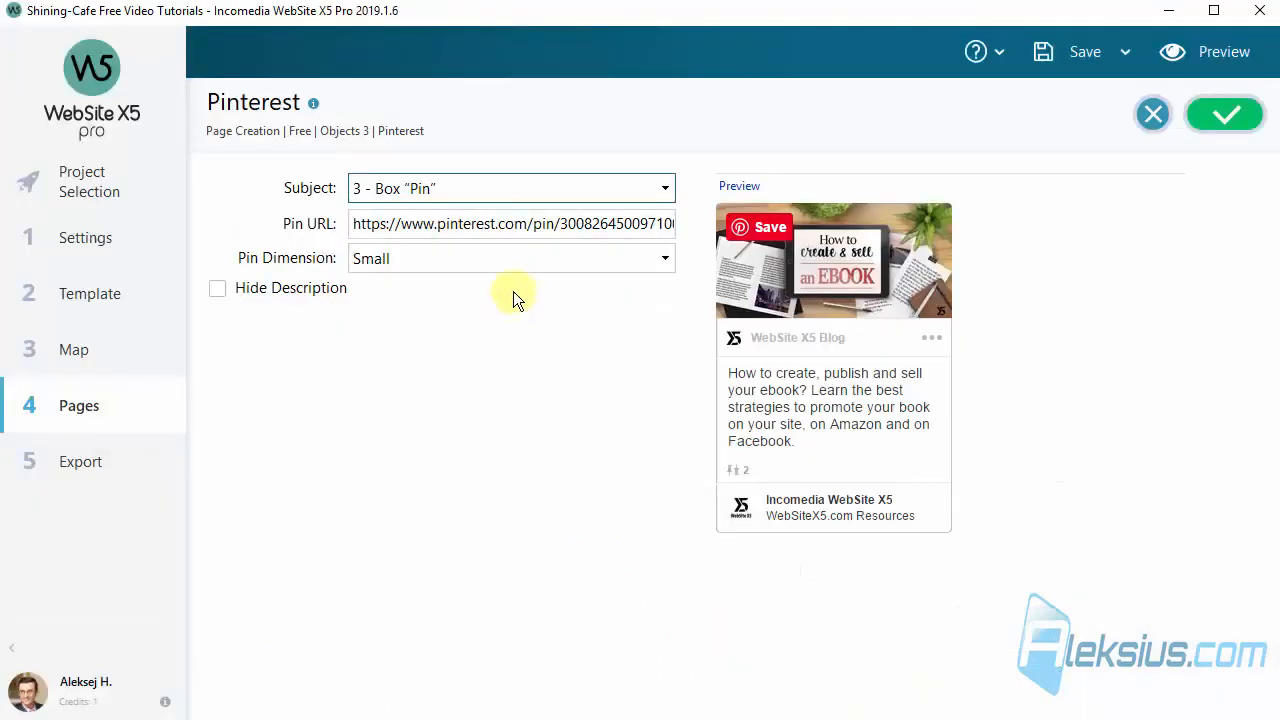
pyautogui.click(503, 226)
pyautogui.hotkey('ctrl', 'v')
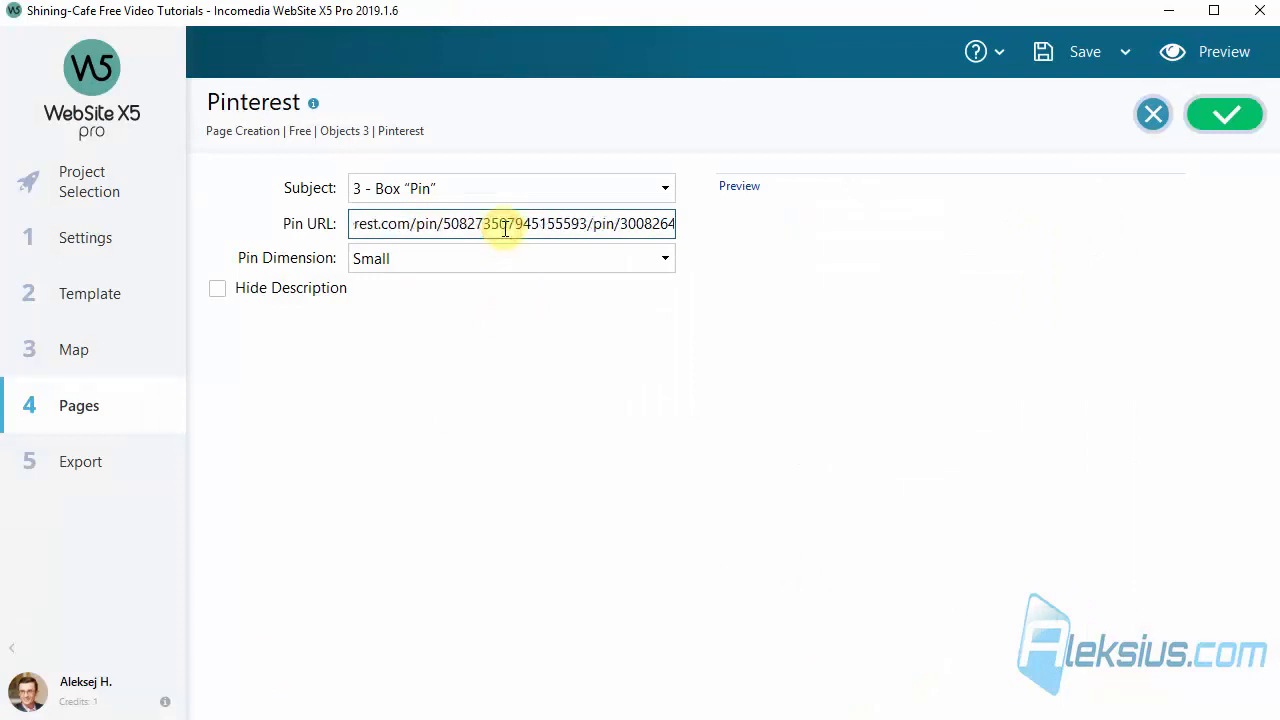
pyautogui.hotkey('ctrl', 'a')
pyautogui.hotkey('ctrl', 'v')
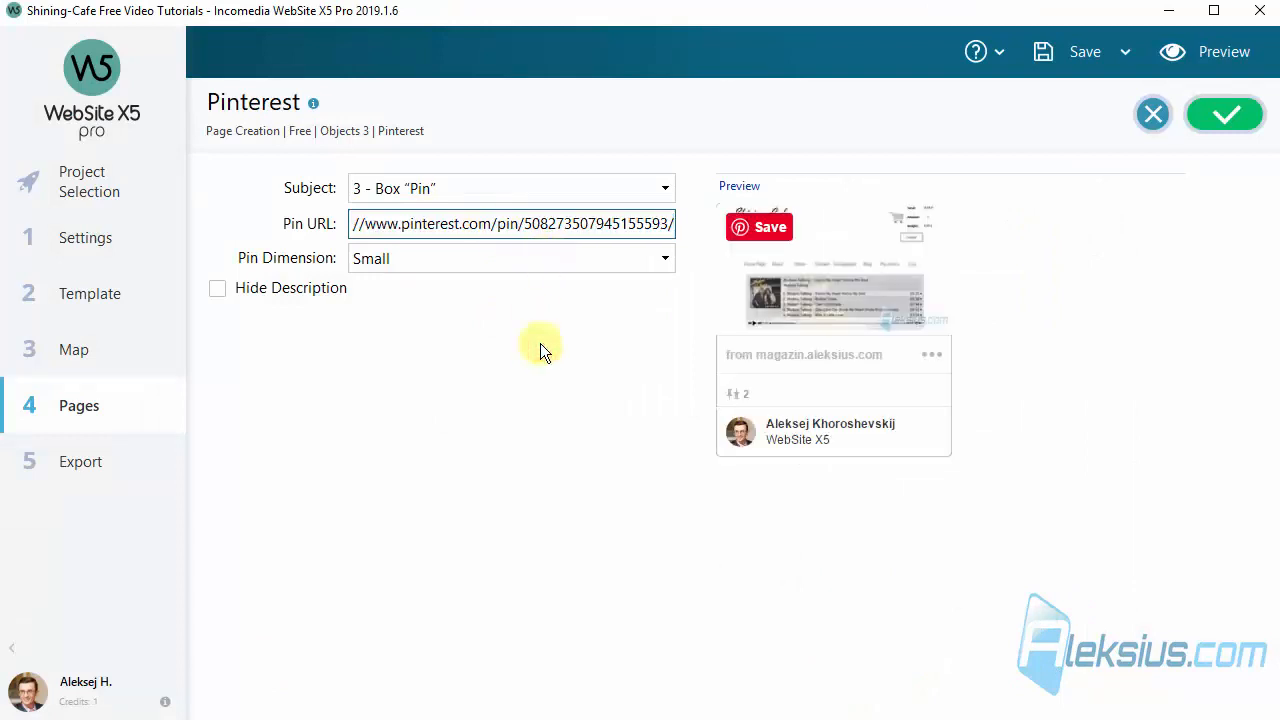
# - Try the Medium pin dimension, and set the Pin Dimension to Big
pyautogui.click(443, 253)
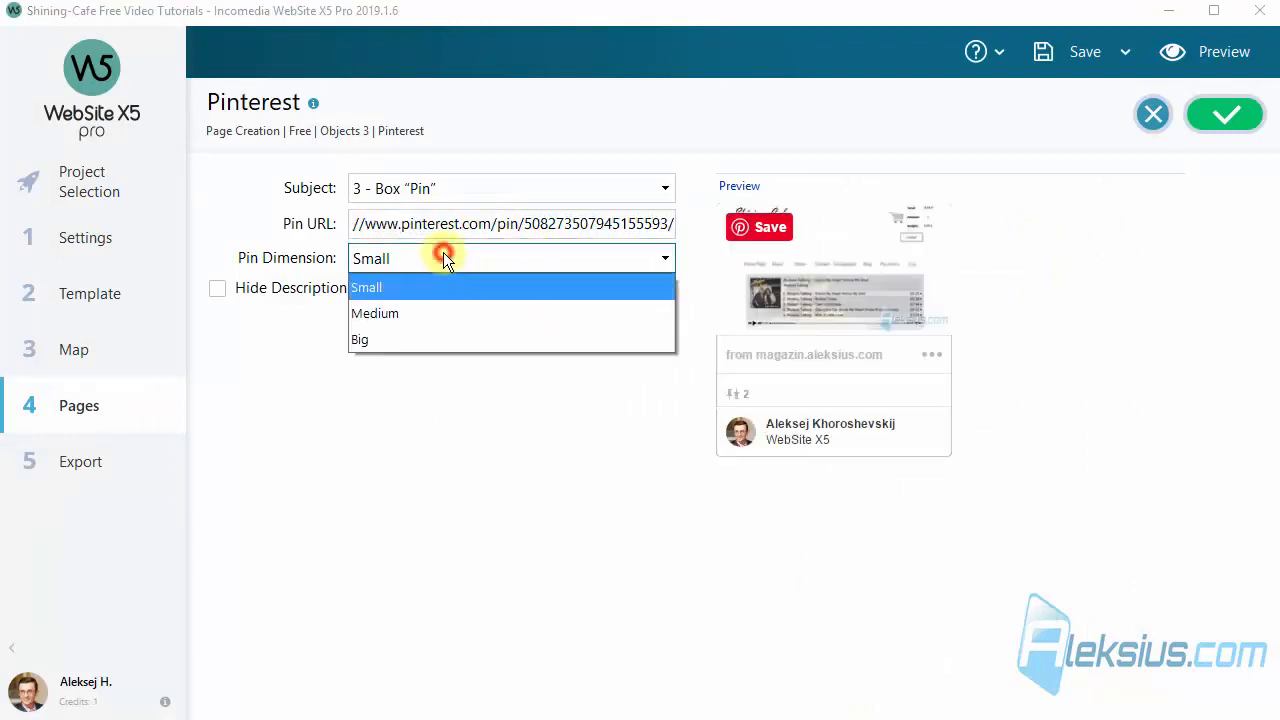
pyautogui.click(438, 316)
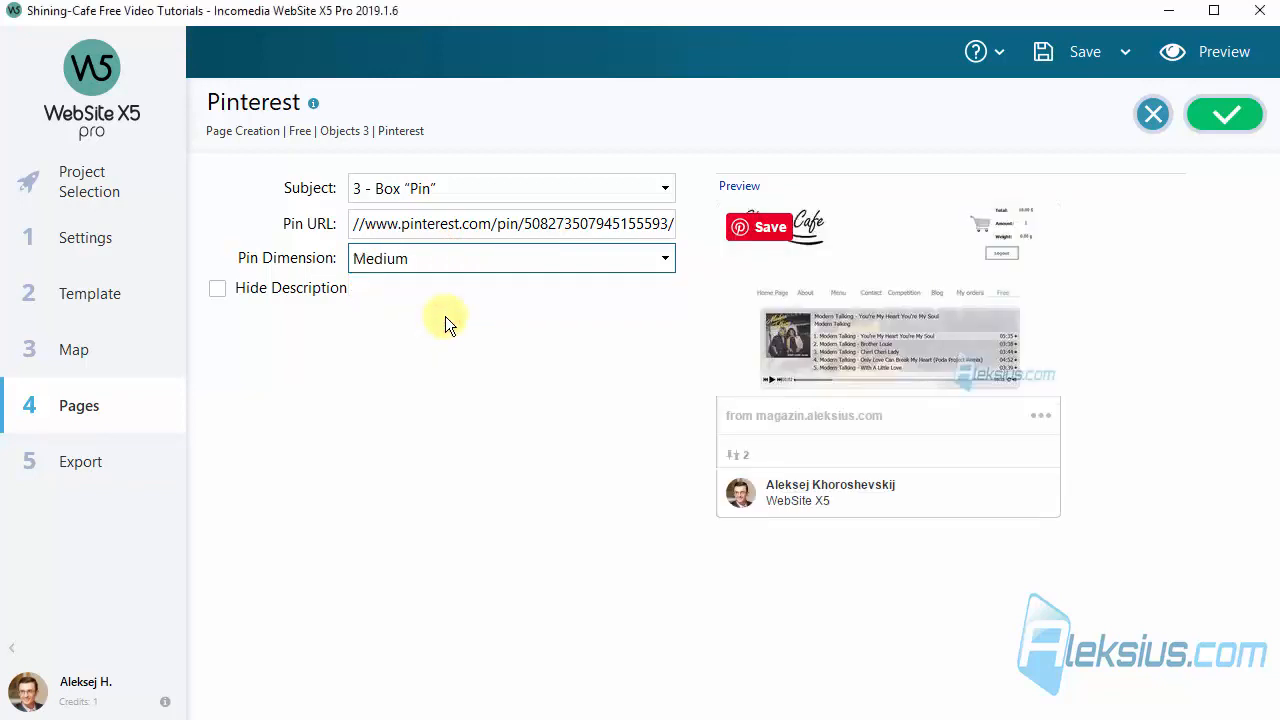
pyautogui.click(457, 258)
pyautogui.click(436, 337)
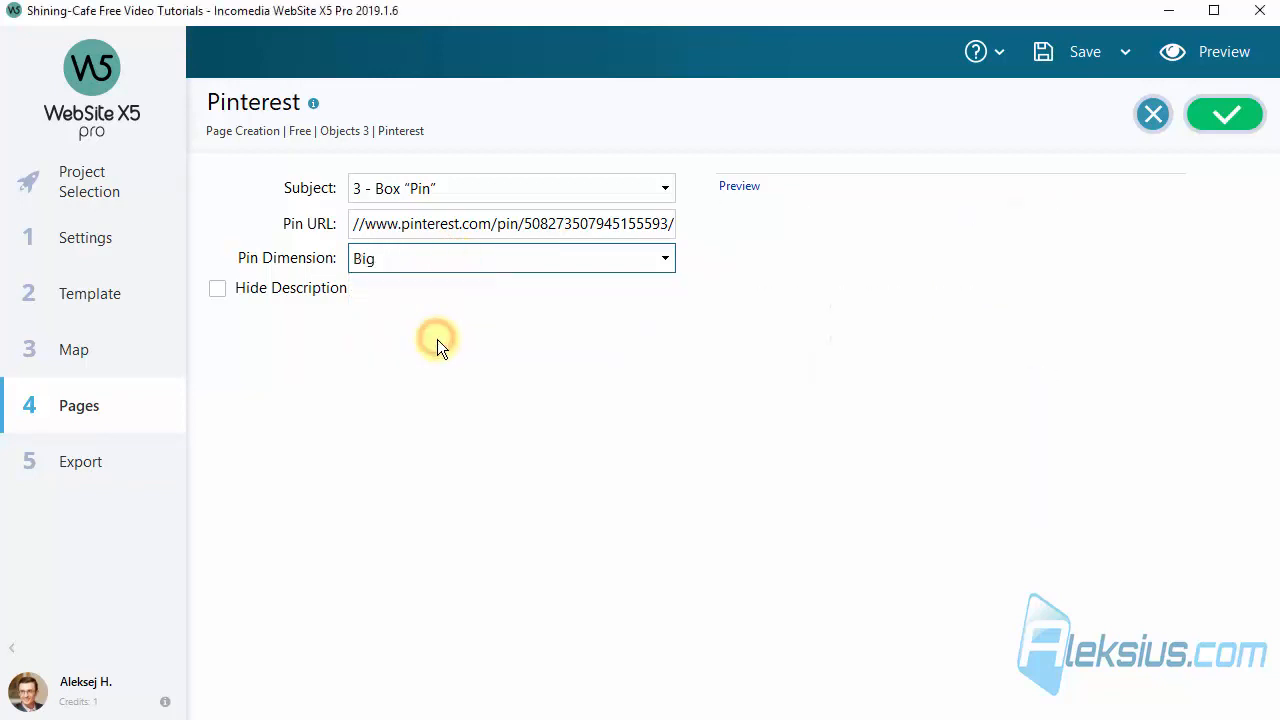
pyautogui.click(442, 338)
pyautogui.click(481, 352)
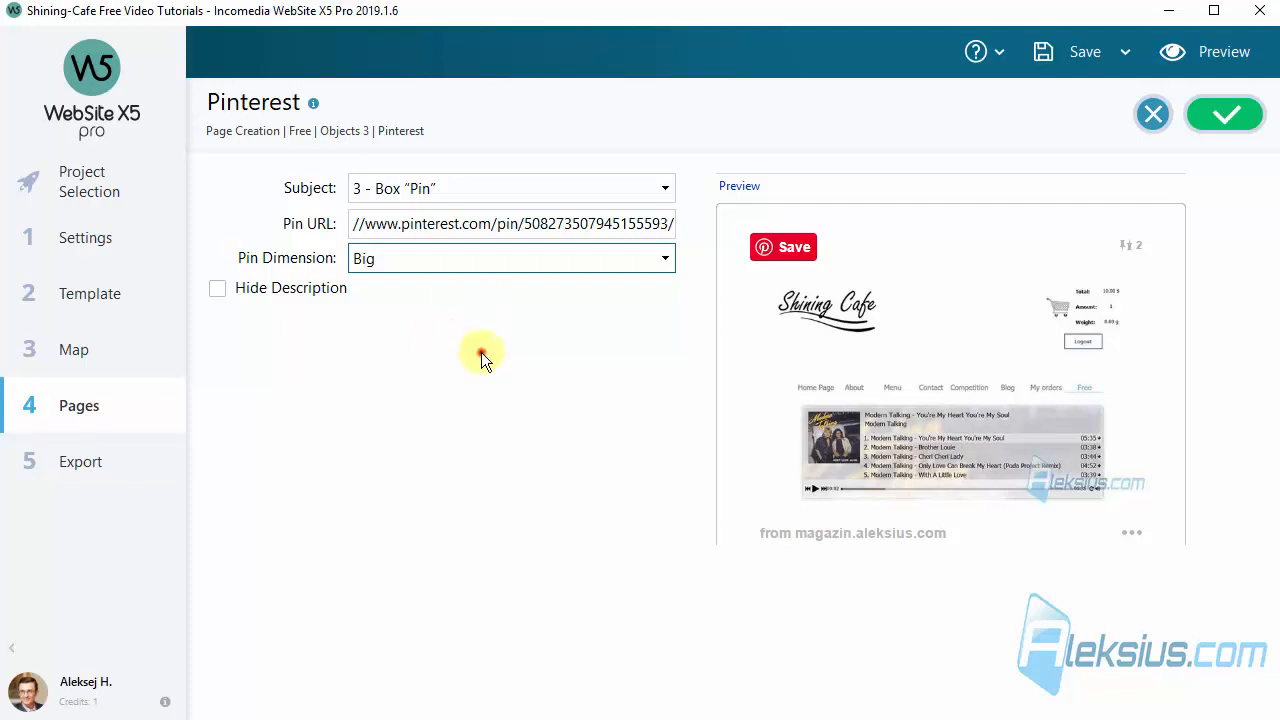
# - Try the Hide Description option, turn it off again and confirm the Pin object
pyautogui.click(298, 289)
pyautogui.click(305, 289)
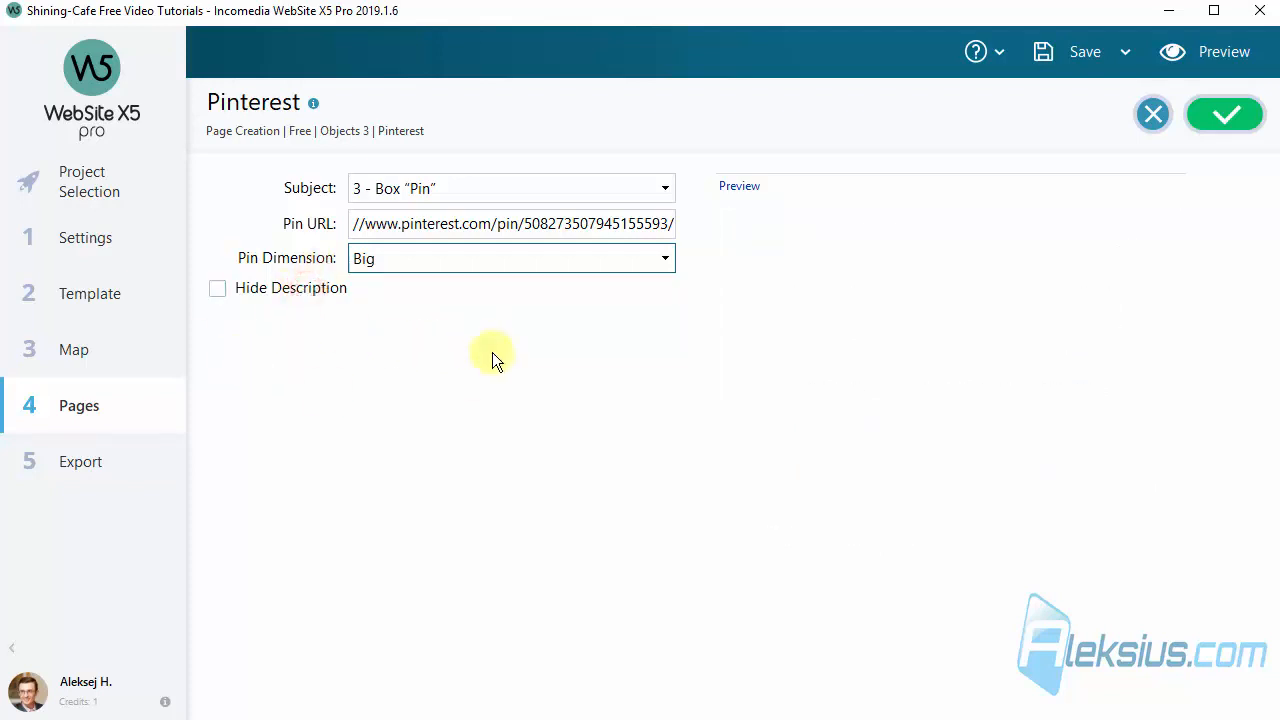
pyautogui.click(1231, 118)
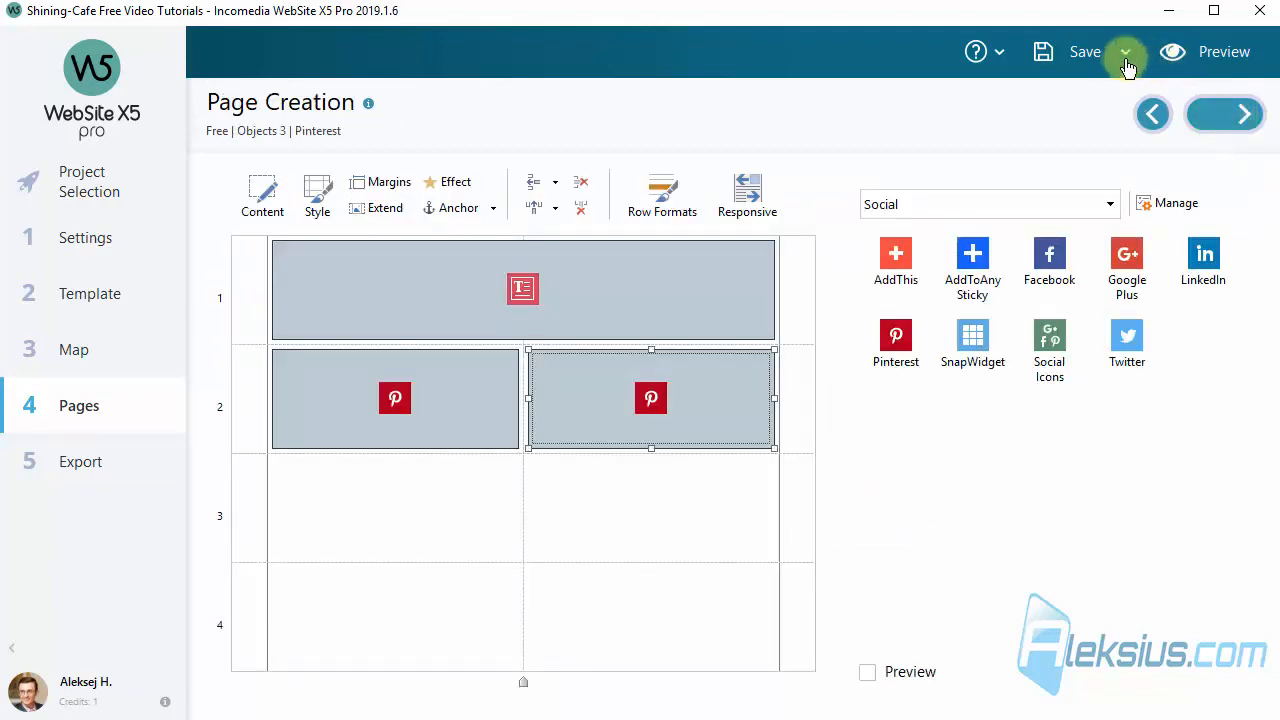
# - Preview the Pinterest page locally, examine the Save button and pin box below the text, and close the preview
pyautogui.click(1208, 55)
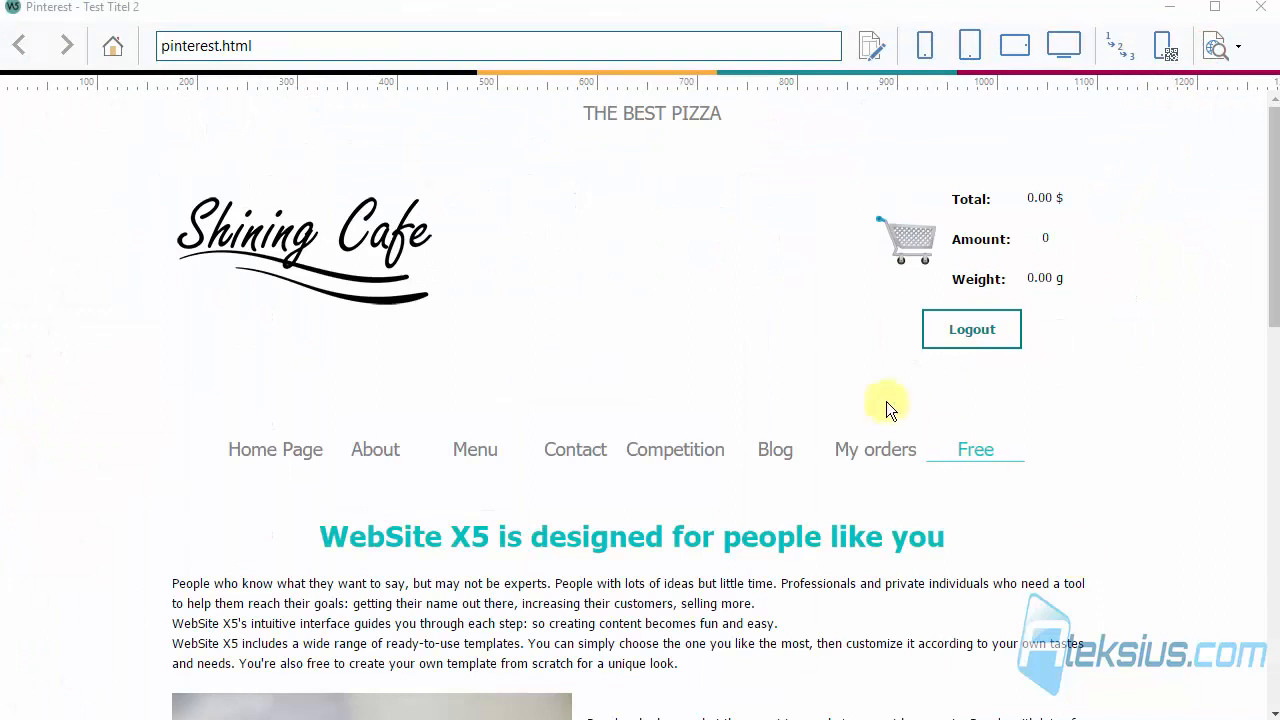
pyautogui.scroll(-5, 751, 360)
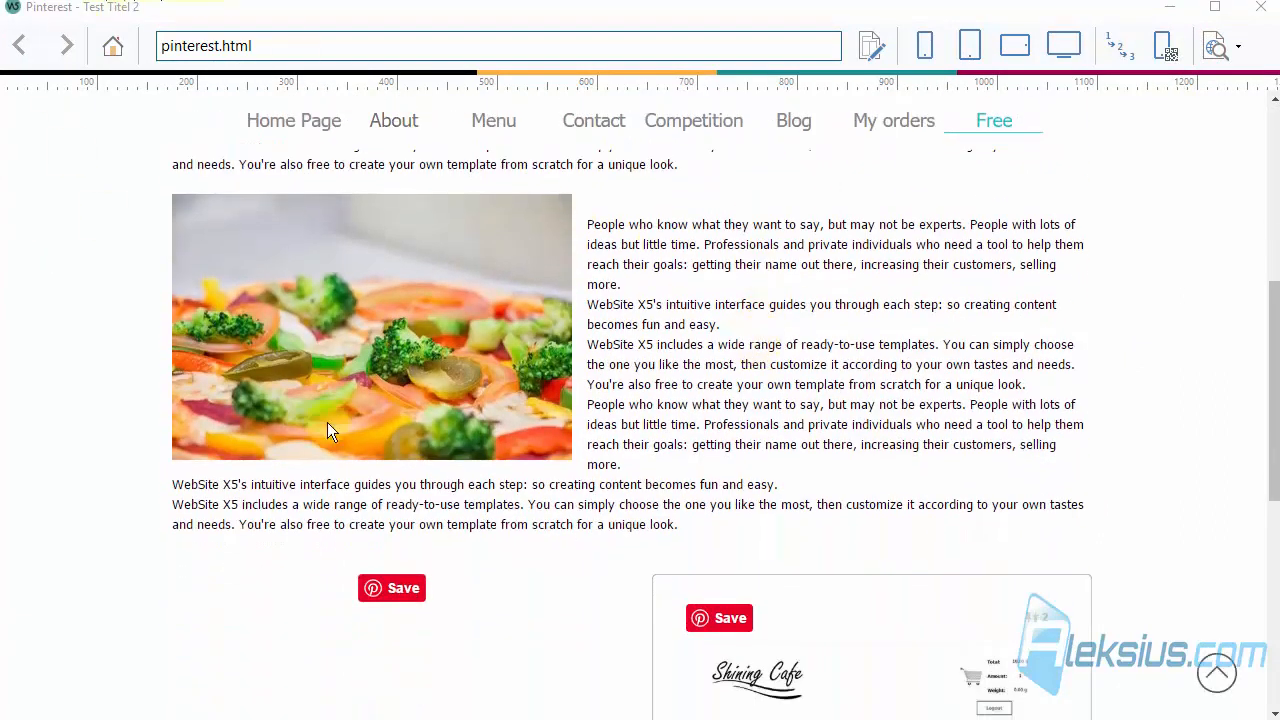
pyautogui.scroll(-3, 660, 420)
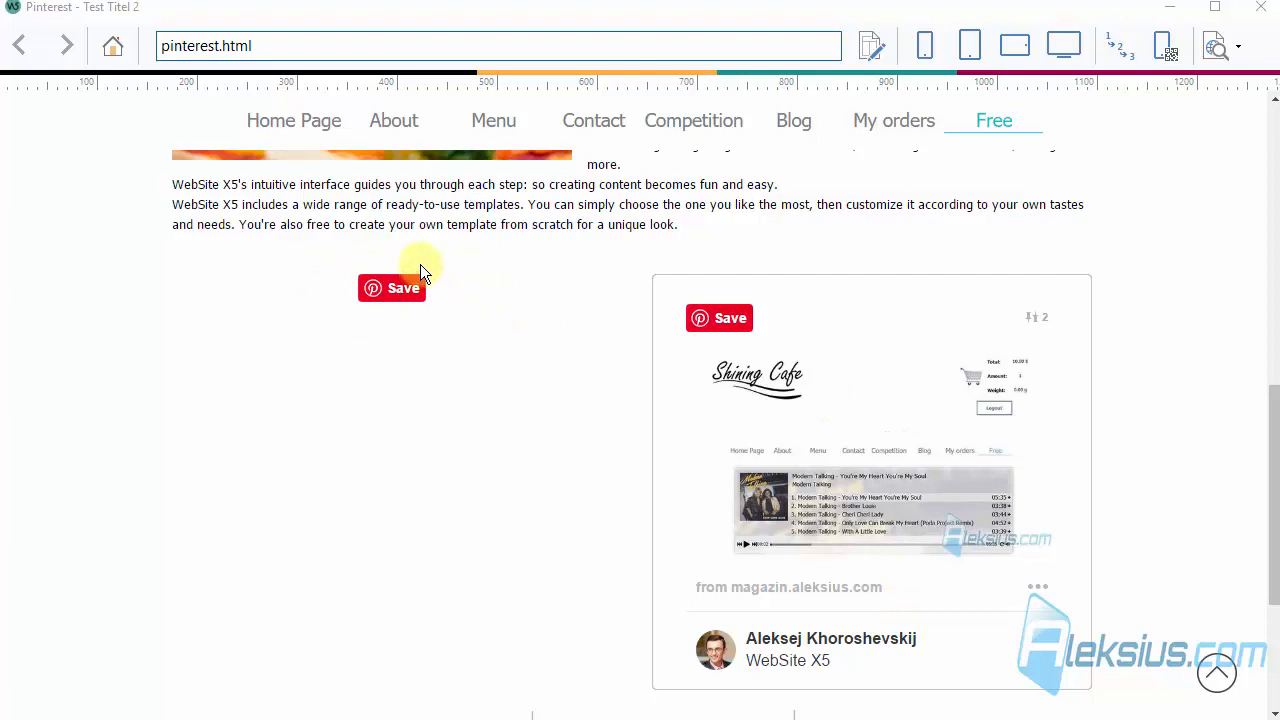
pyautogui.click(1262, 10)
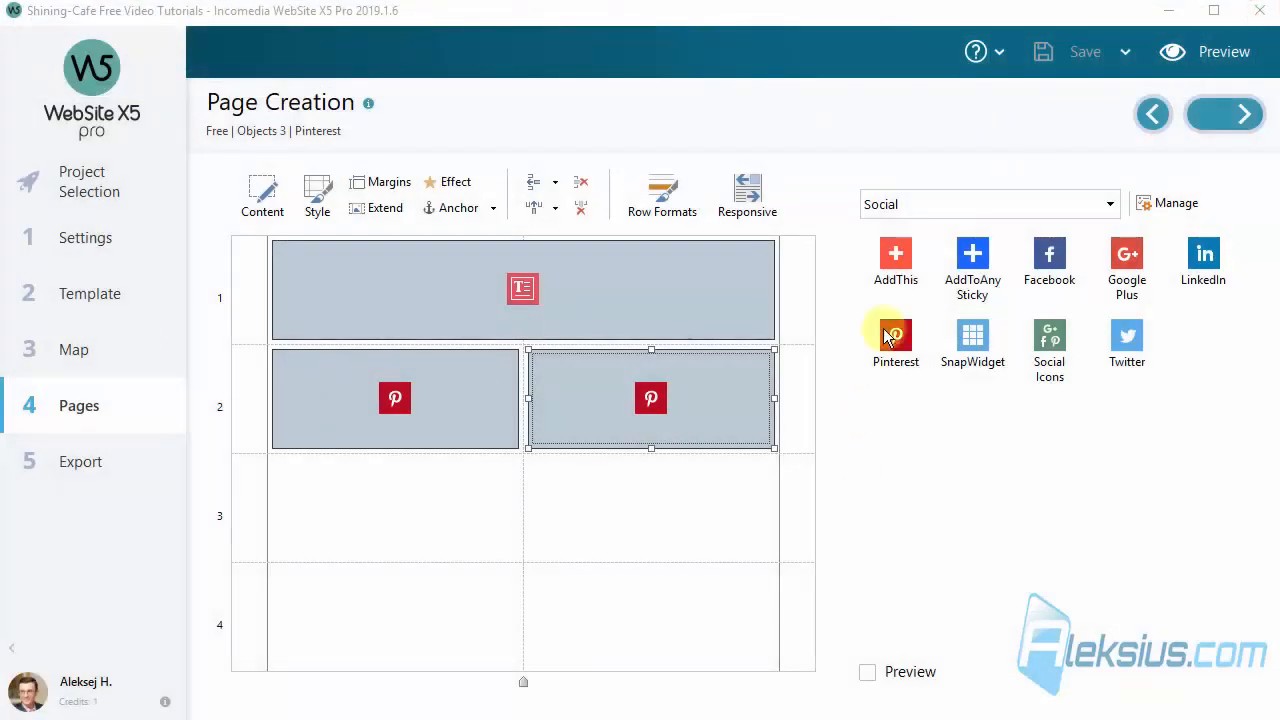
# - Add a Pinterest object to the first cell of row 3 and set its subject to Box "Board"
pyautogui.moveTo(895, 335); pyautogui.dragTo(409, 499)
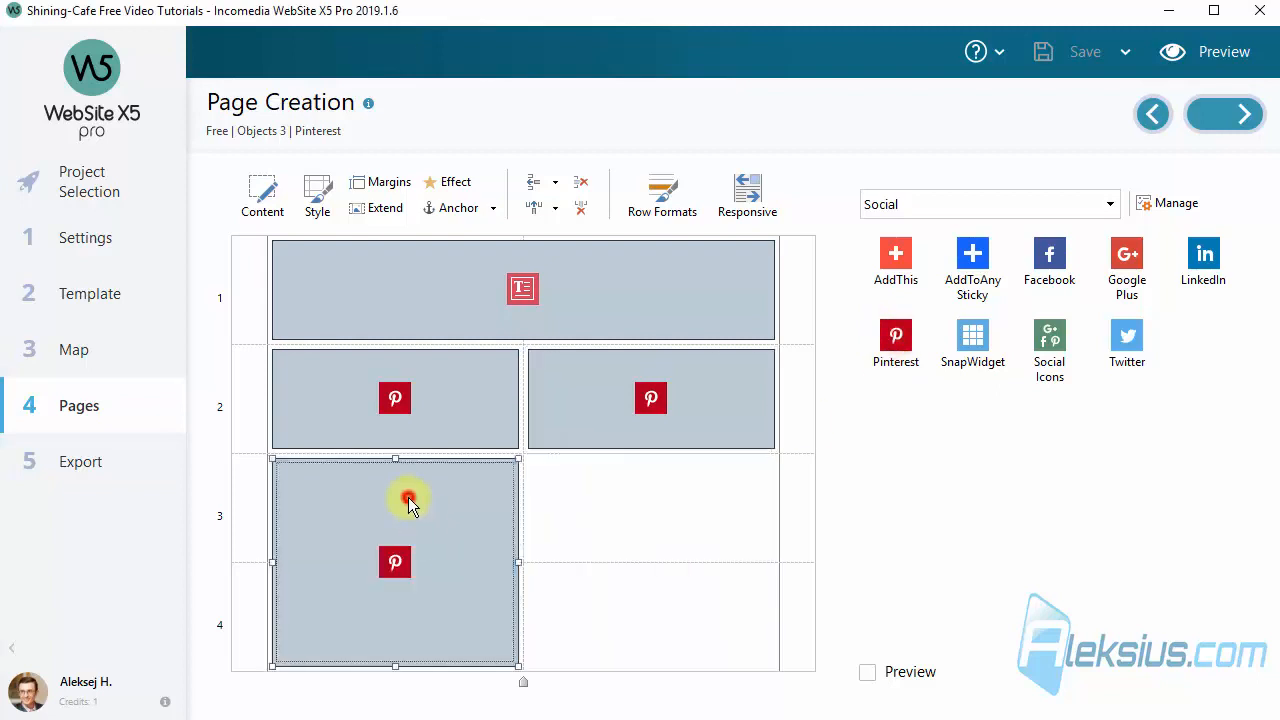
pyautogui.doubleClick(409, 500)
pyautogui.click(626, 190)
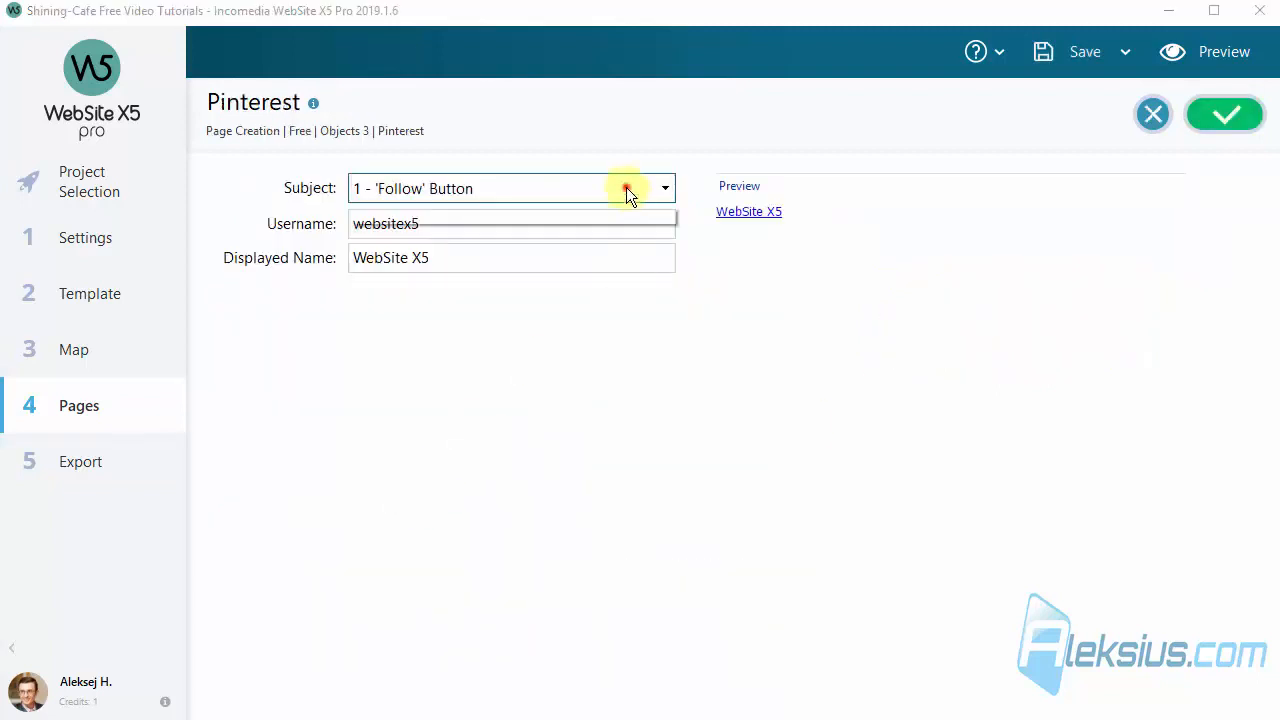
pyautogui.click(528, 295)
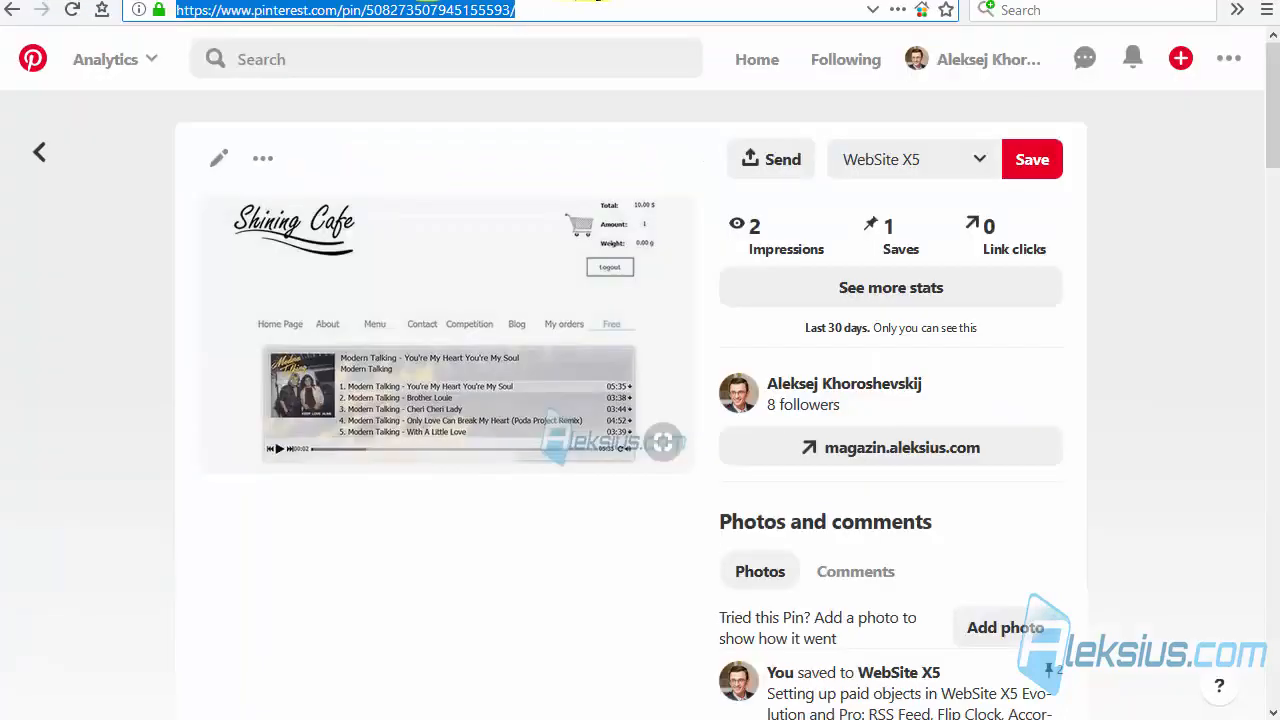
# - In the browser, open the WebSite X5 board from the Pinterest profile's boards and copy its page address
pyautogui.click(957, 60)
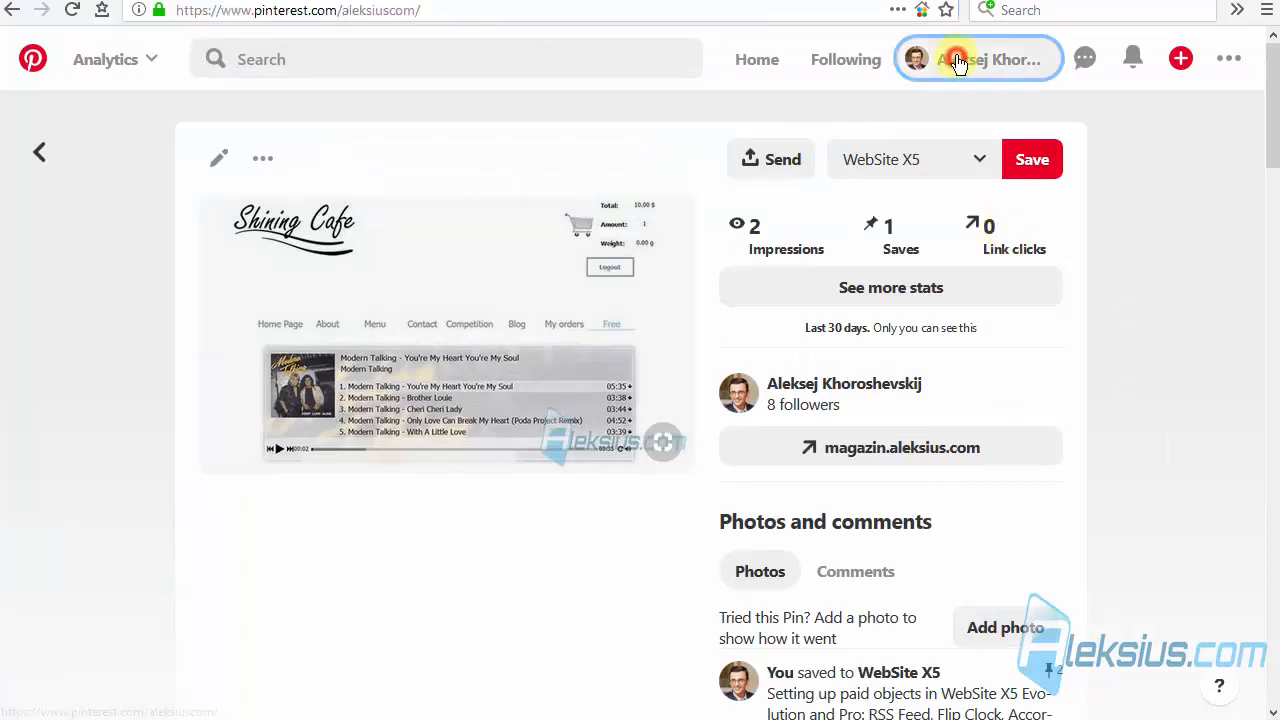
pyautogui.scroll(-2, 622, 296)
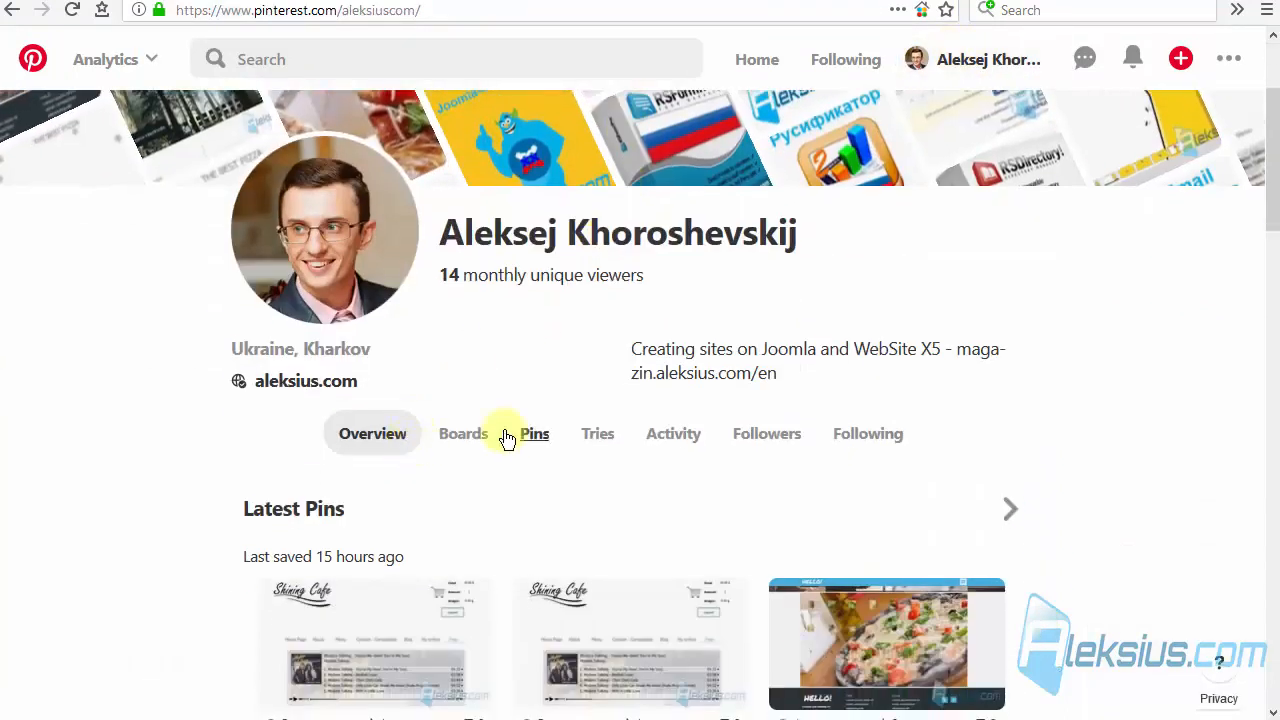
pyautogui.click(460, 442)
pyautogui.scroll(-4, 457, 420)
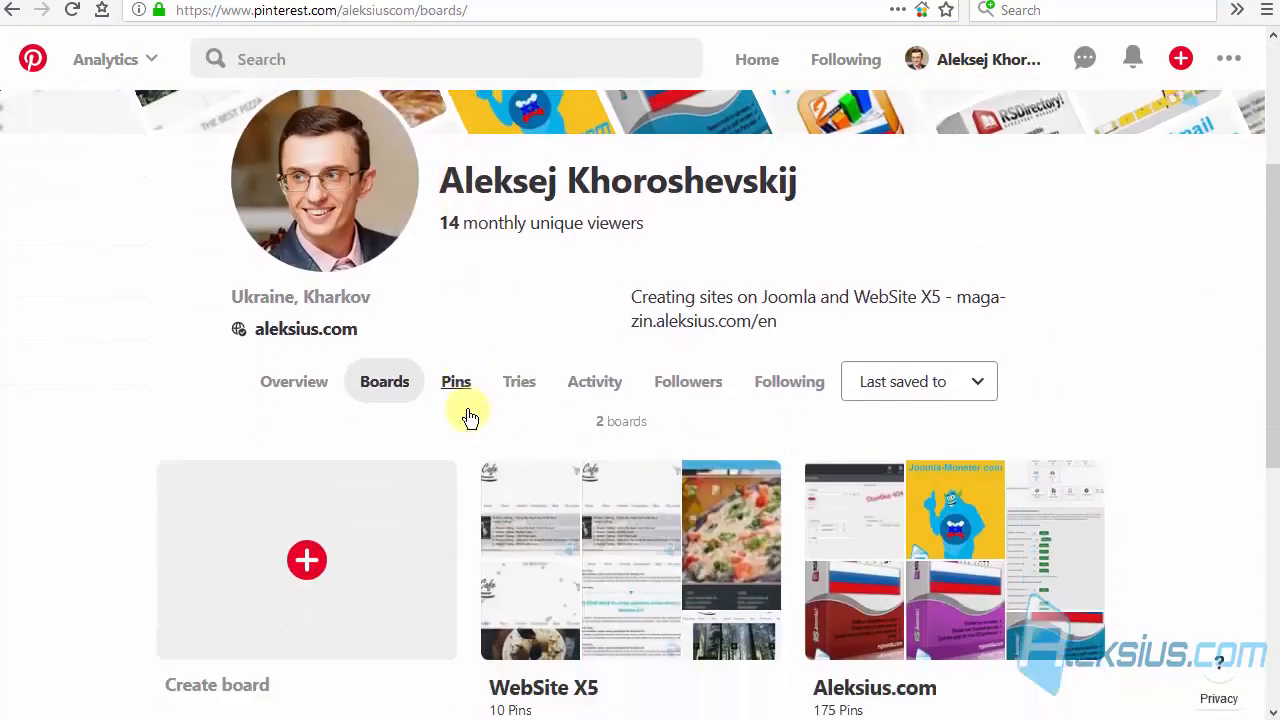
pyautogui.click(634, 438)
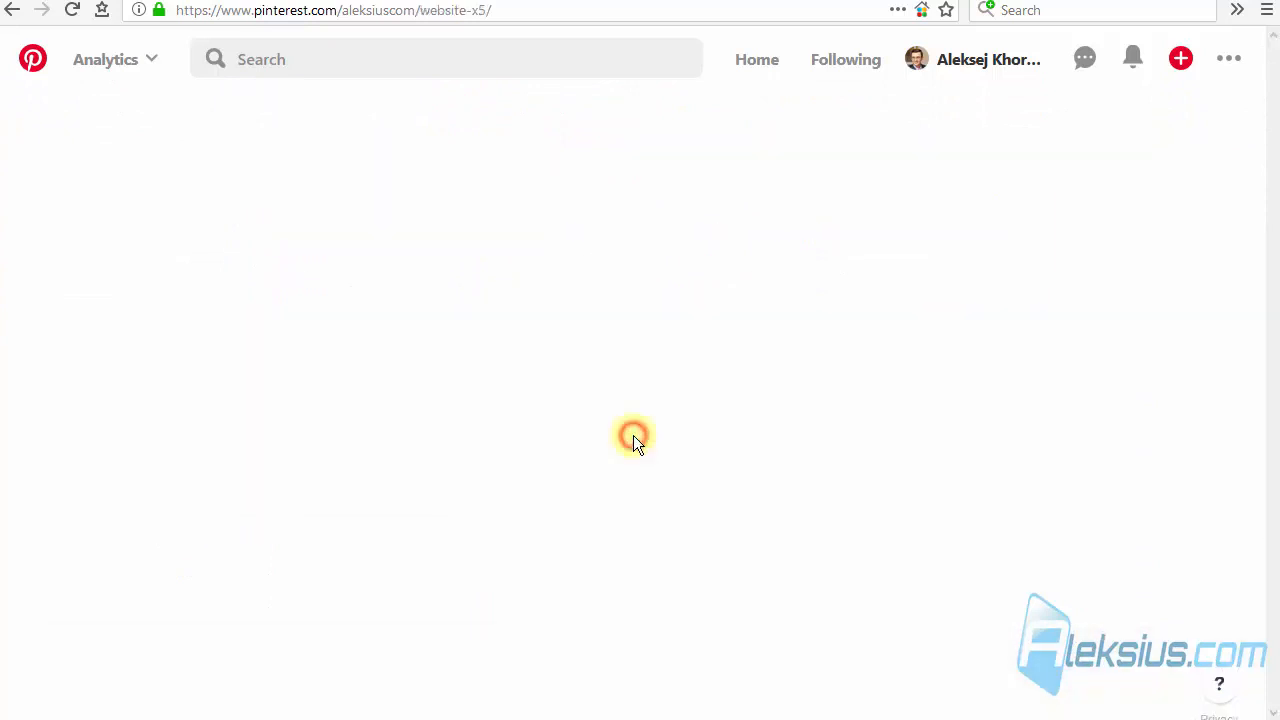
pyautogui.click(515, 10)
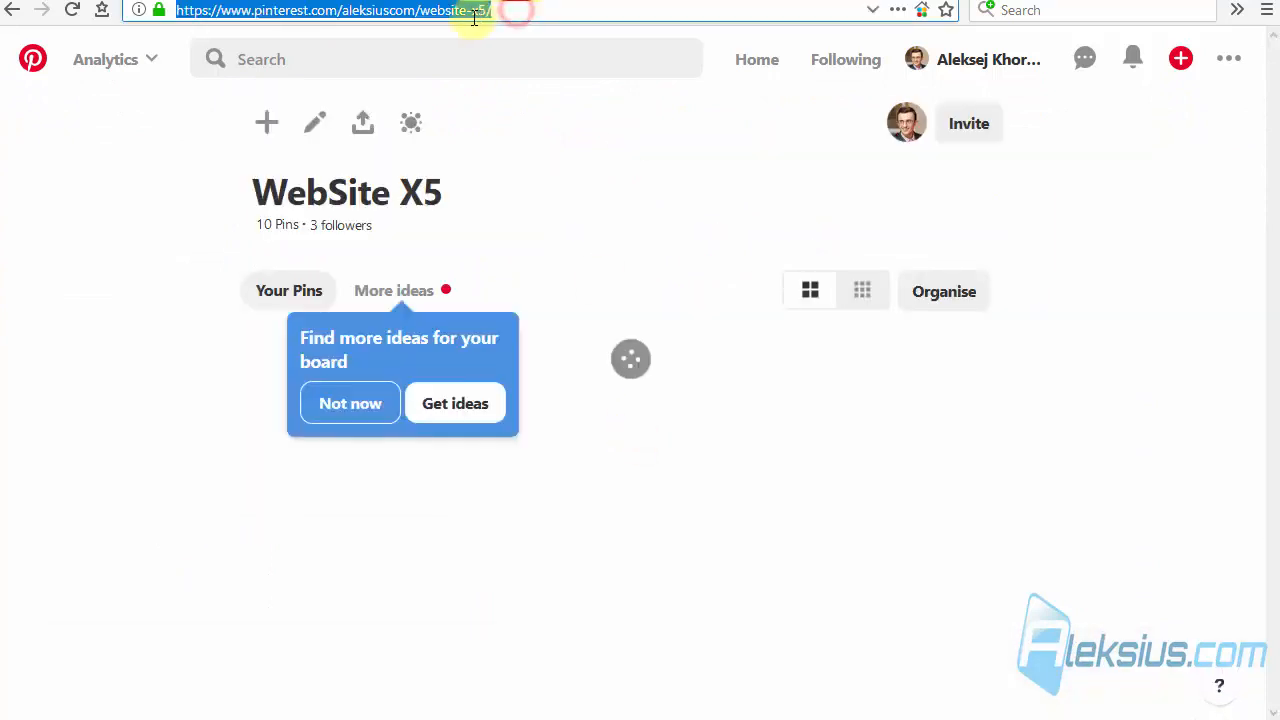
pyautogui.rightClick(481, 17)
pyautogui.click(565, 85)
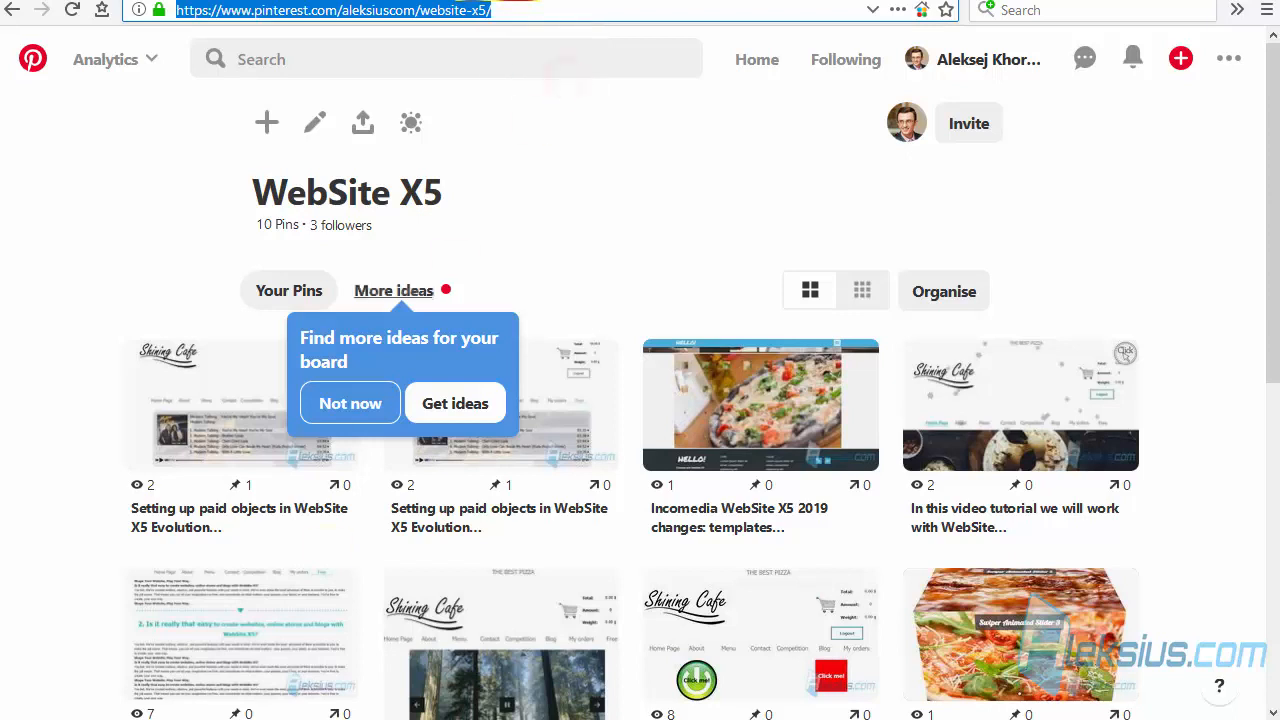
# - Return to WebSite X5, replace the Board URL with the copied board address and confirm the Board object
pyautogui.hotkey('alt', 'Tab')
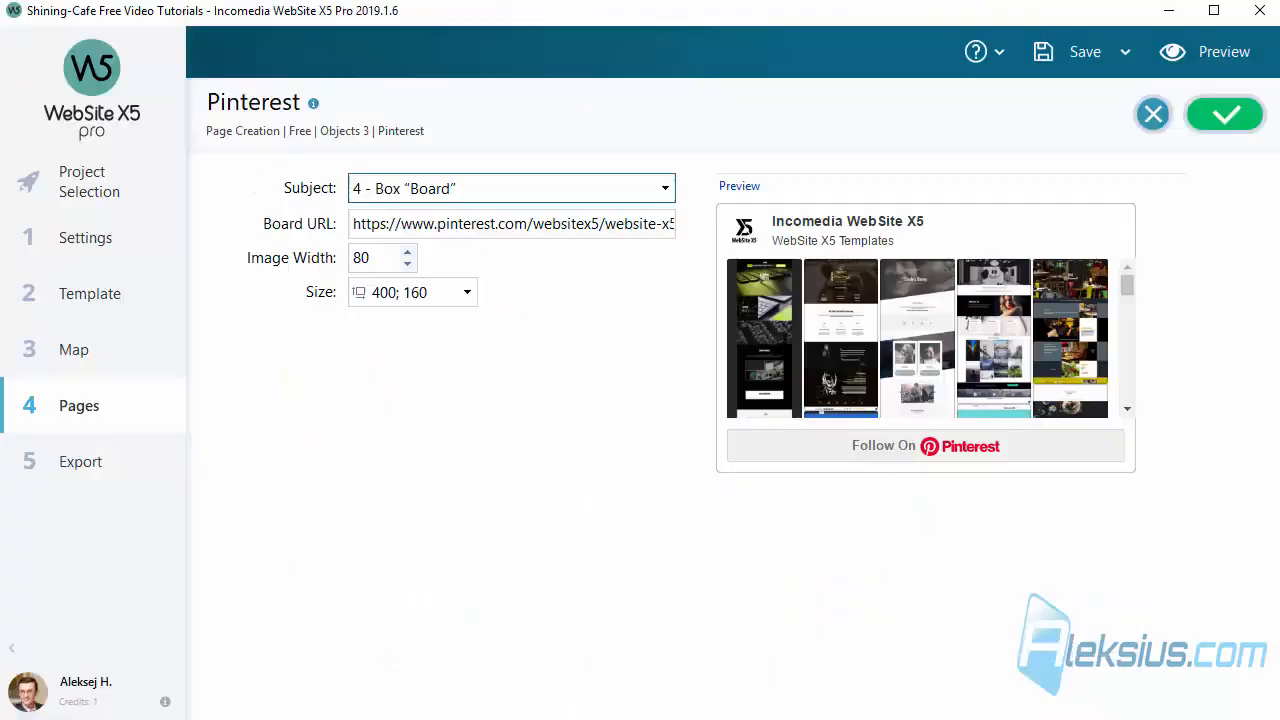
pyautogui.click(513, 224)
pyautogui.hotkey('ctrl', 'a')
pyautogui.hotkey('ctrl', 'v')
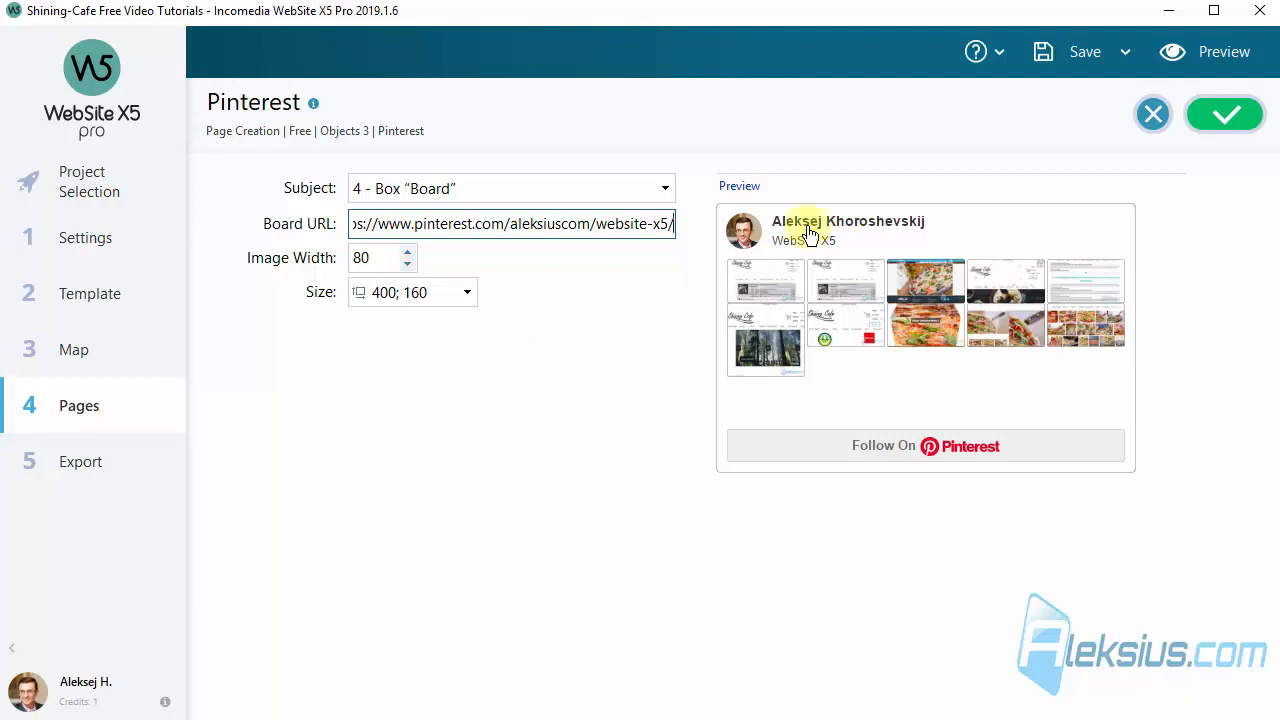
pyautogui.click(1226, 115)
# - Add a Pinterest object to the second cell of row 3 and set its subject to Box "Account"
pyautogui.moveTo(896, 336); pyautogui.dragTo(696, 566)
pyautogui.doubleClick(679, 471)
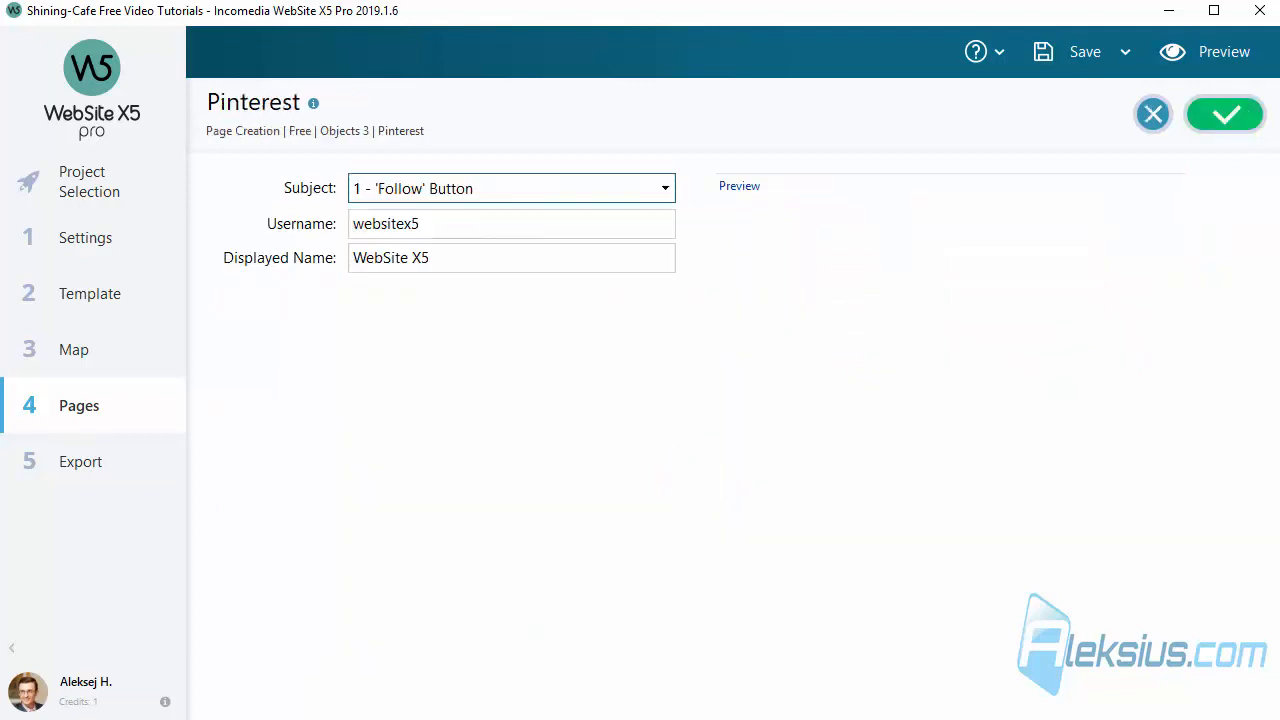
pyautogui.click(619, 189)
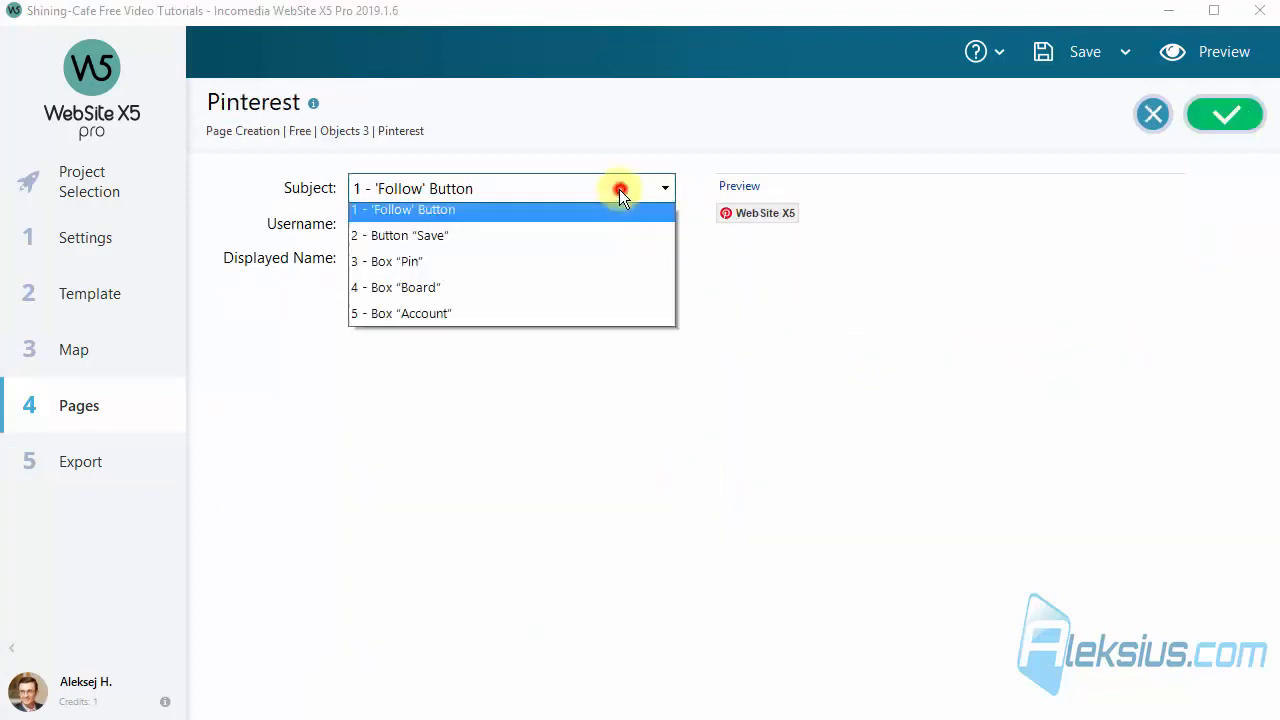
pyautogui.click(593, 317)
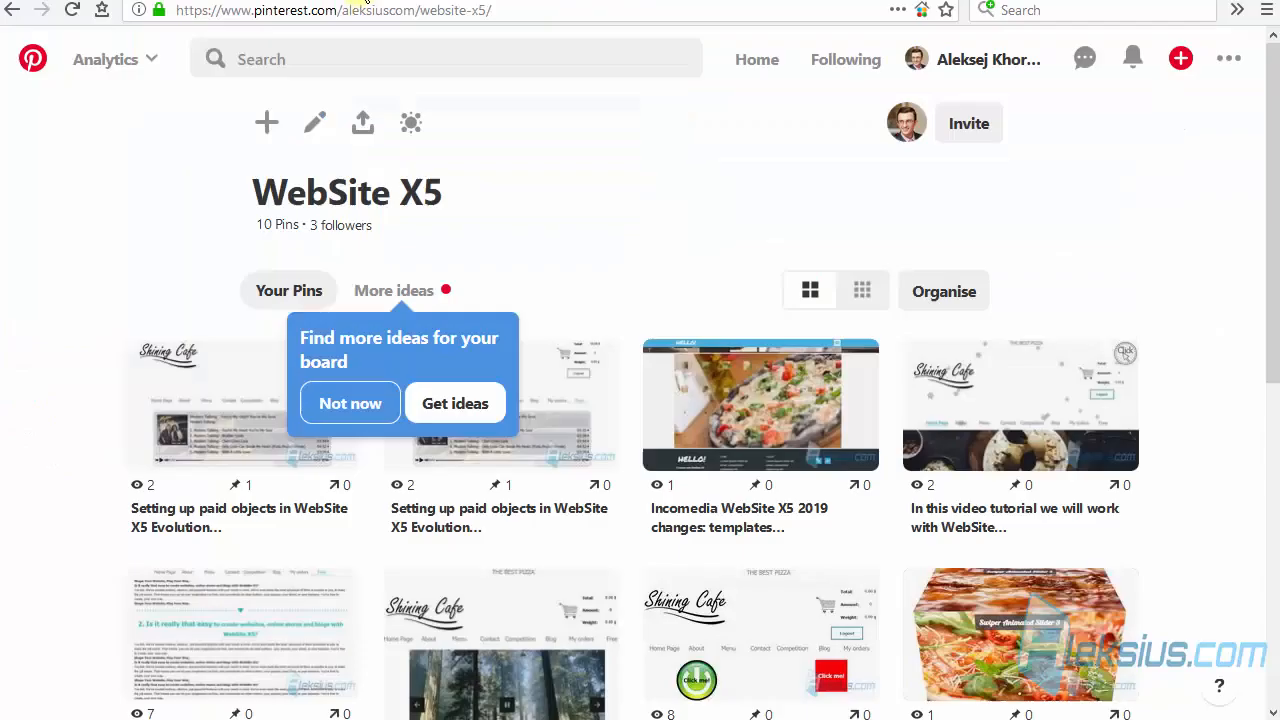
# - Look up the account username in the Pinterest profile's address in the browser and return to the Account object in WebSite X5
pyautogui.click(366, 5)
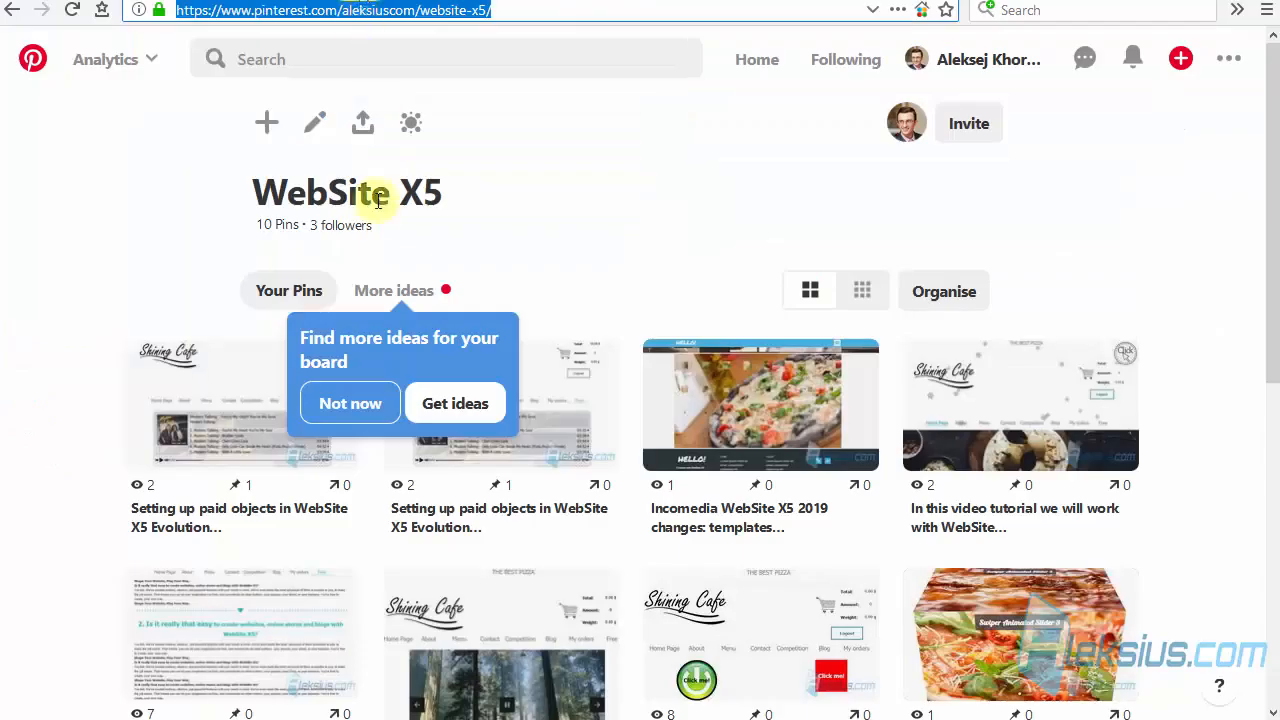
pyautogui.click(940, 58)
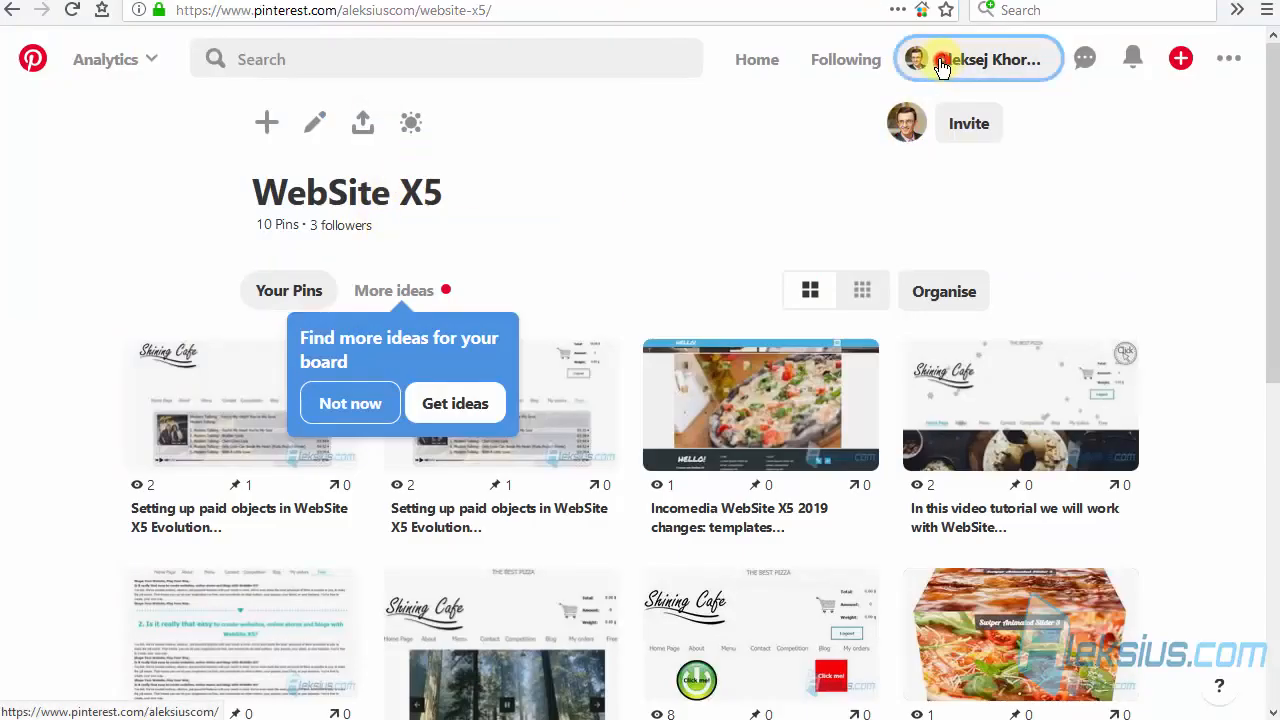
pyautogui.click(454, 10)
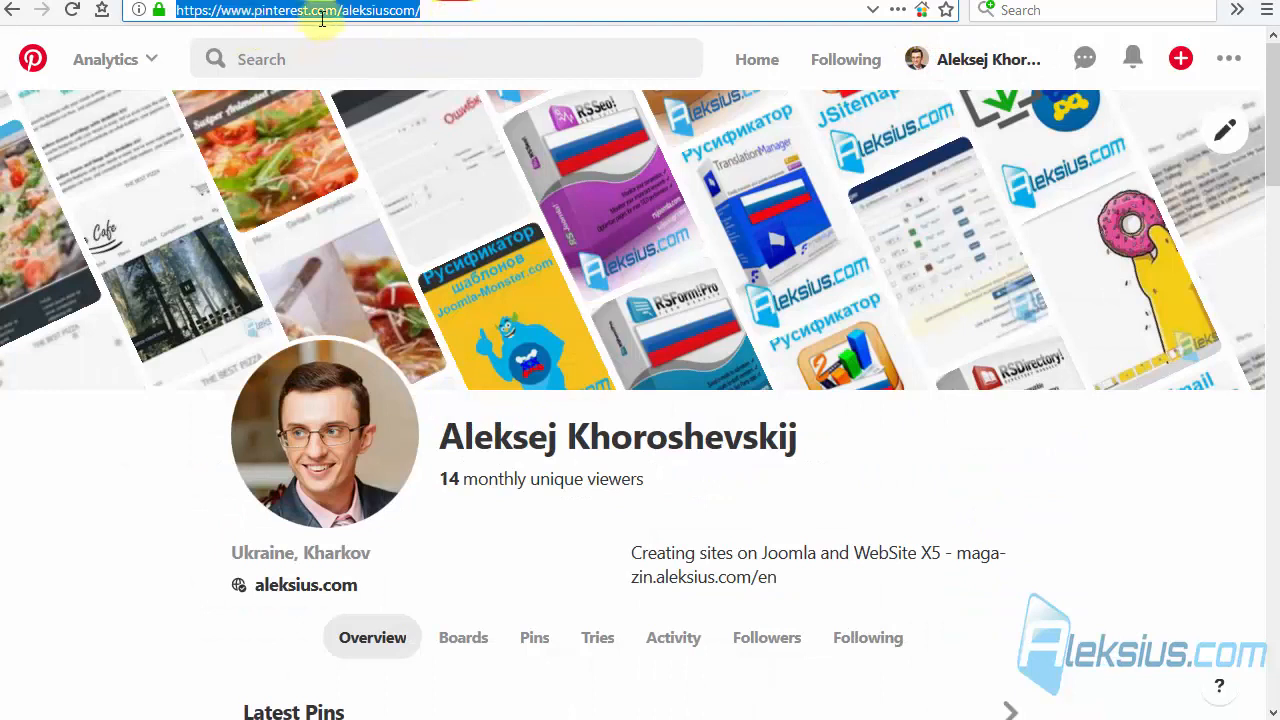
pyautogui.click(330, 717)
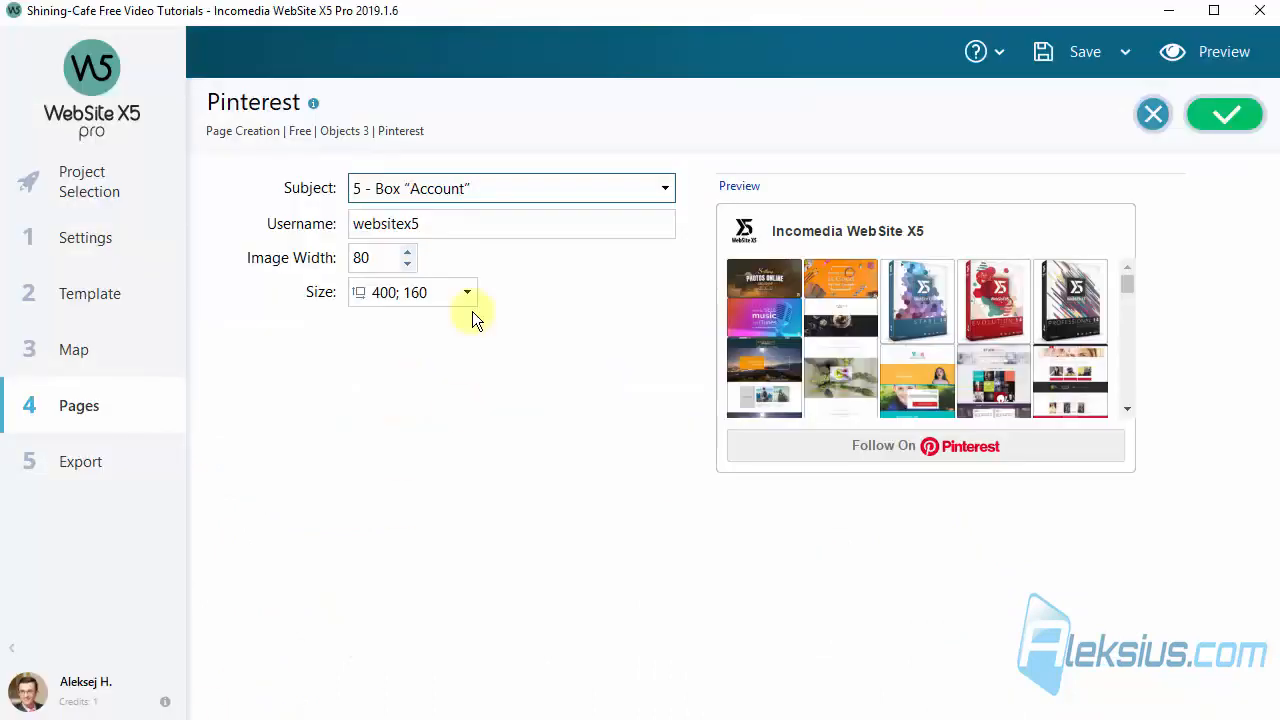
# - Replace the Account object's username with "aleksiuscom" from the Pinterest profile address and confirm the object
pyautogui.doubleClick(471, 220)
pyautogui.hotkey('ctrl', 'v')
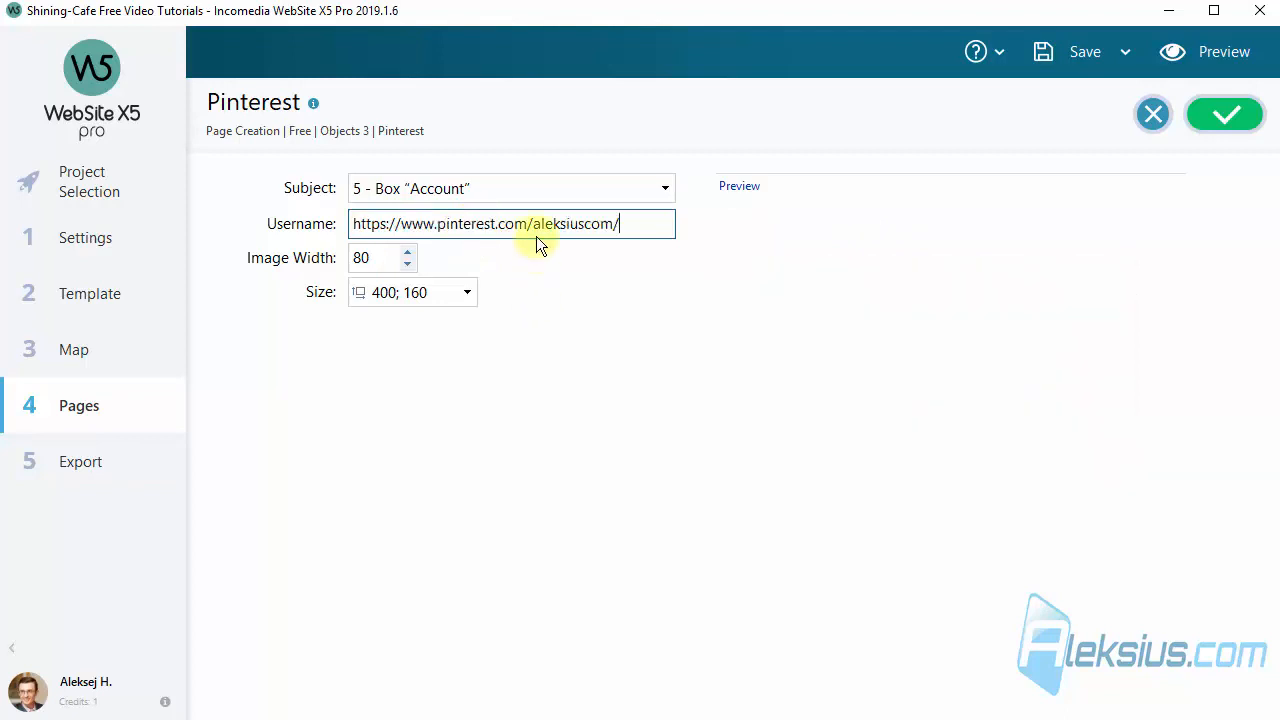
pyautogui.press('BackSpace')
pyautogui.moveTo(527, 223); pyautogui.dragTo(153, 220)
pyautogui.press('BackSpace')
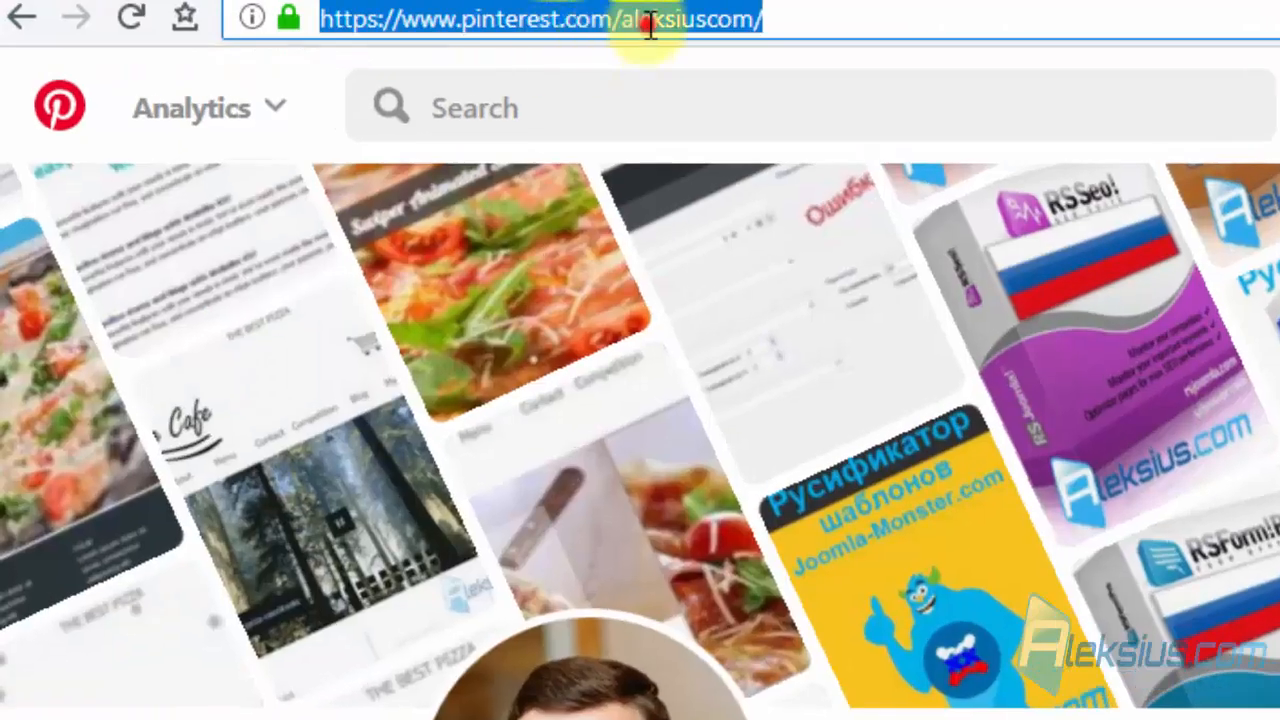
pyautogui.click(650, 22)
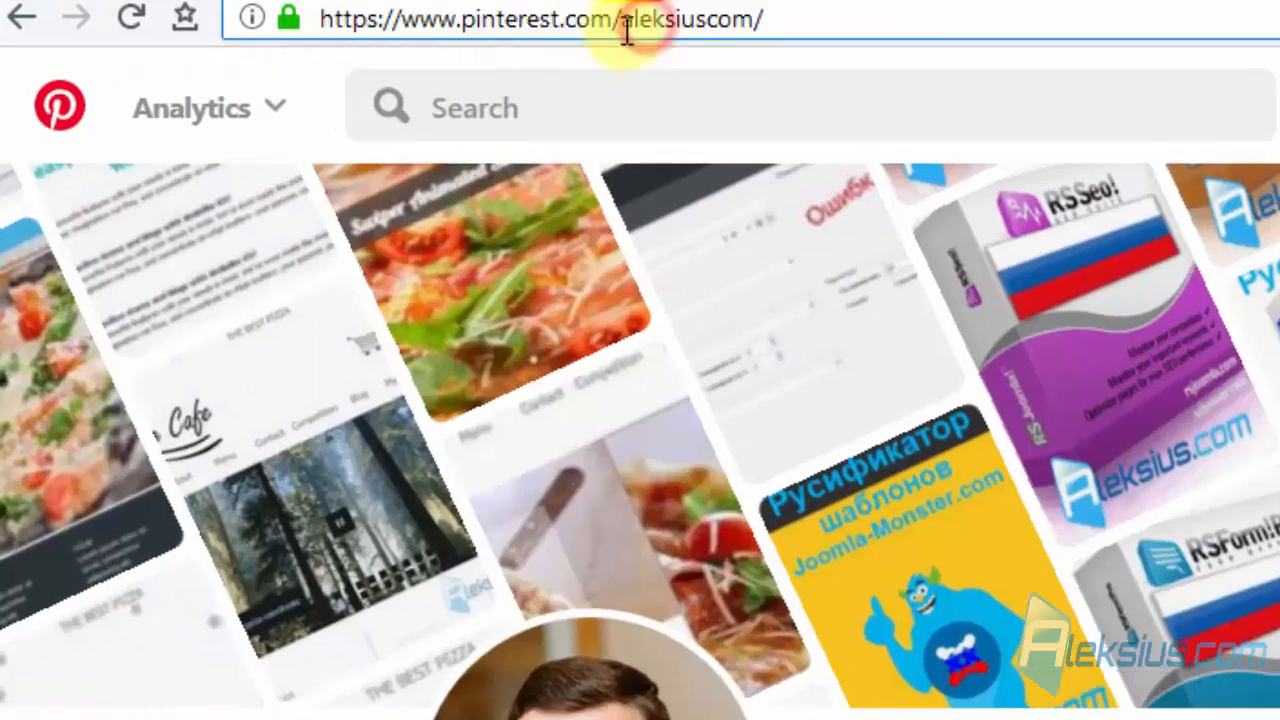
pyautogui.moveTo(617, 20); pyautogui.dragTo(757, 22)
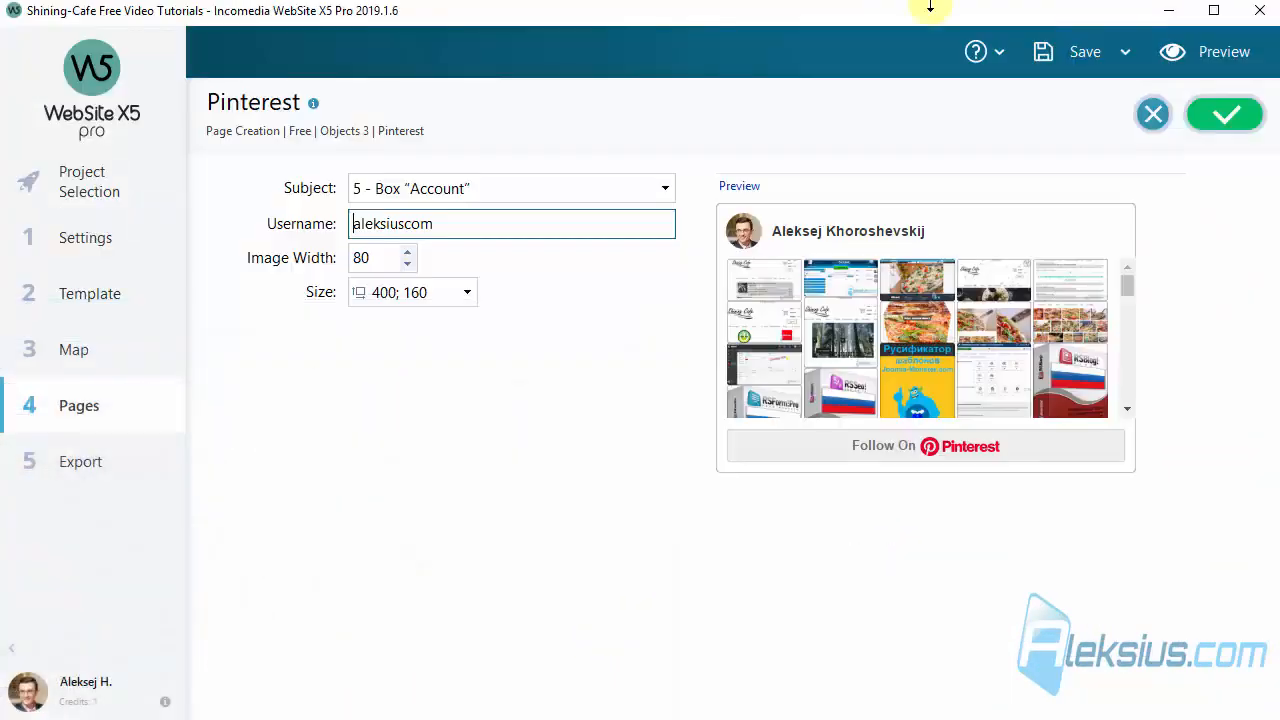
pyautogui.click(411, 423)
pyautogui.click(1226, 116)
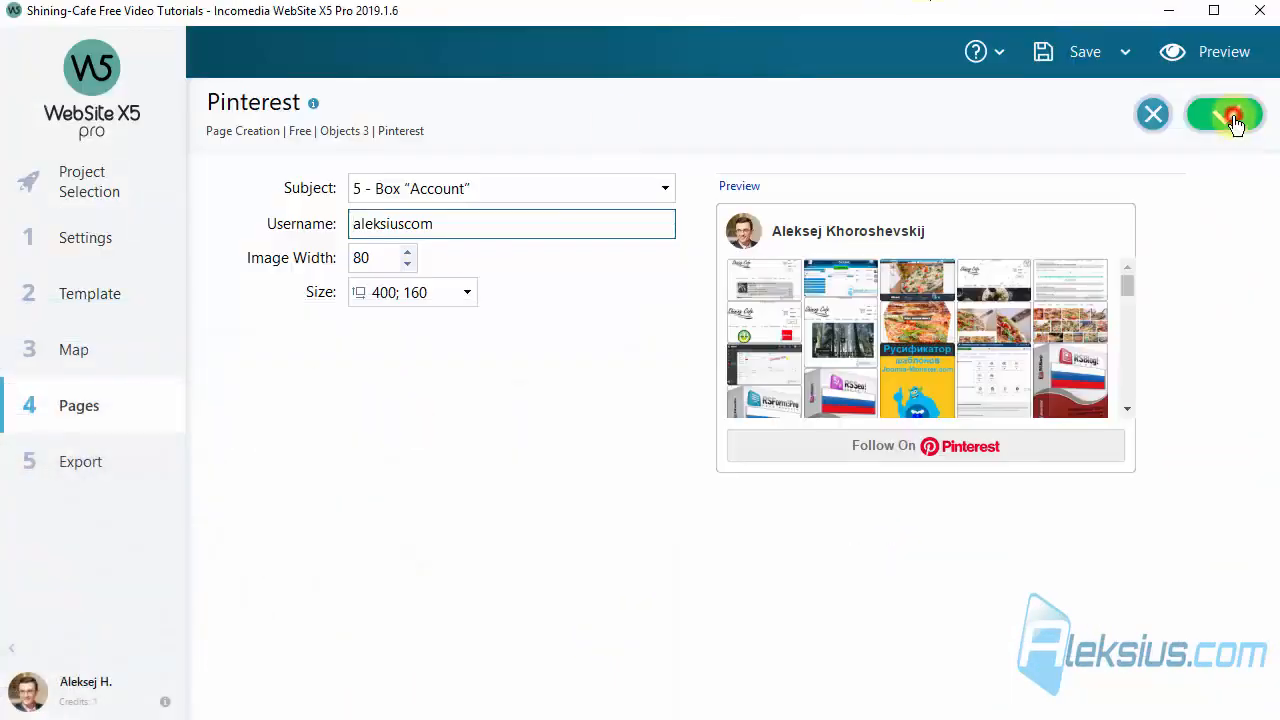
# - Go to the export stage, and in the browser examine the Save, Pin, Board and Account objects on the published pinterest.html page
pyautogui.click(97, 464)
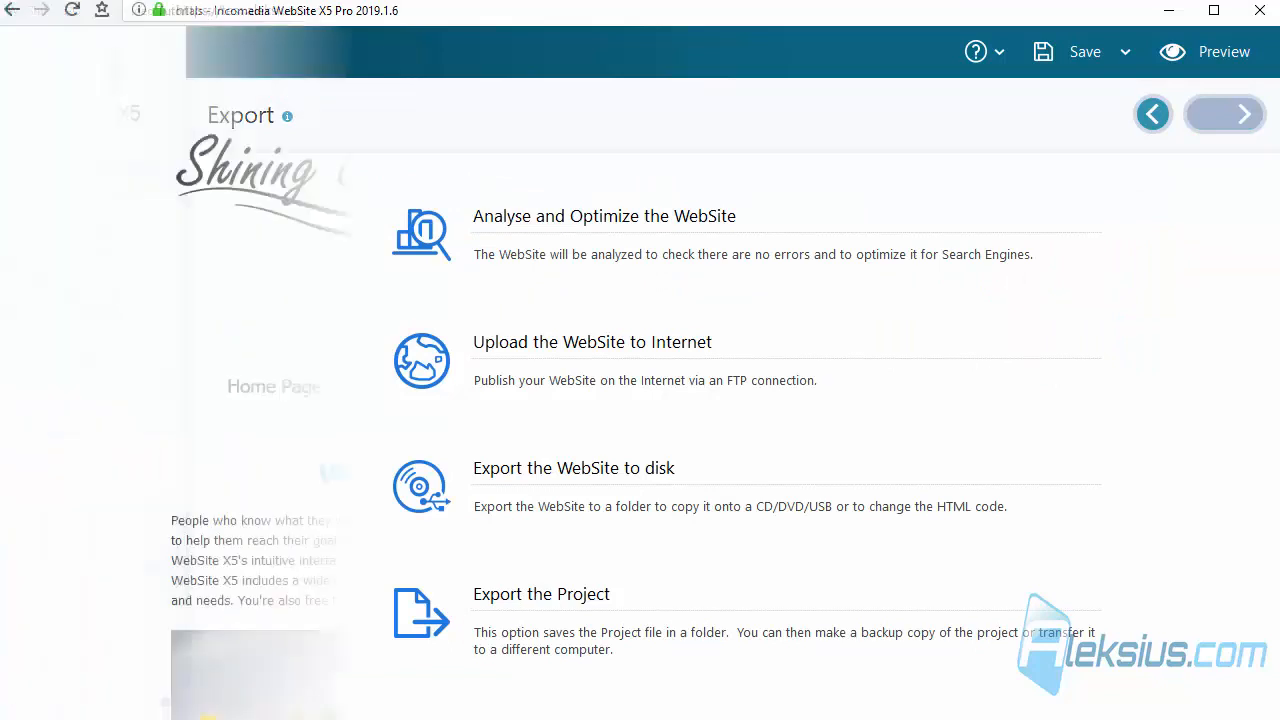
pyautogui.scroll(-5, 1010, 256)
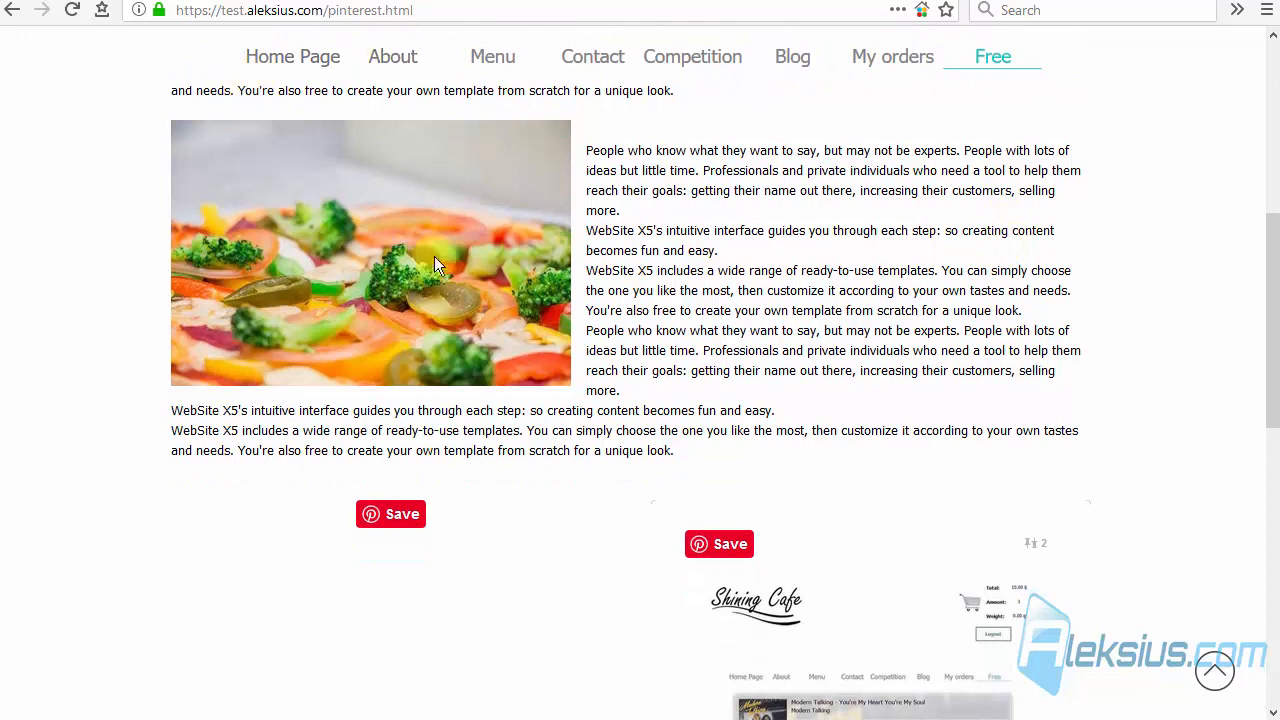
pyautogui.scroll(-2, 480, 256)
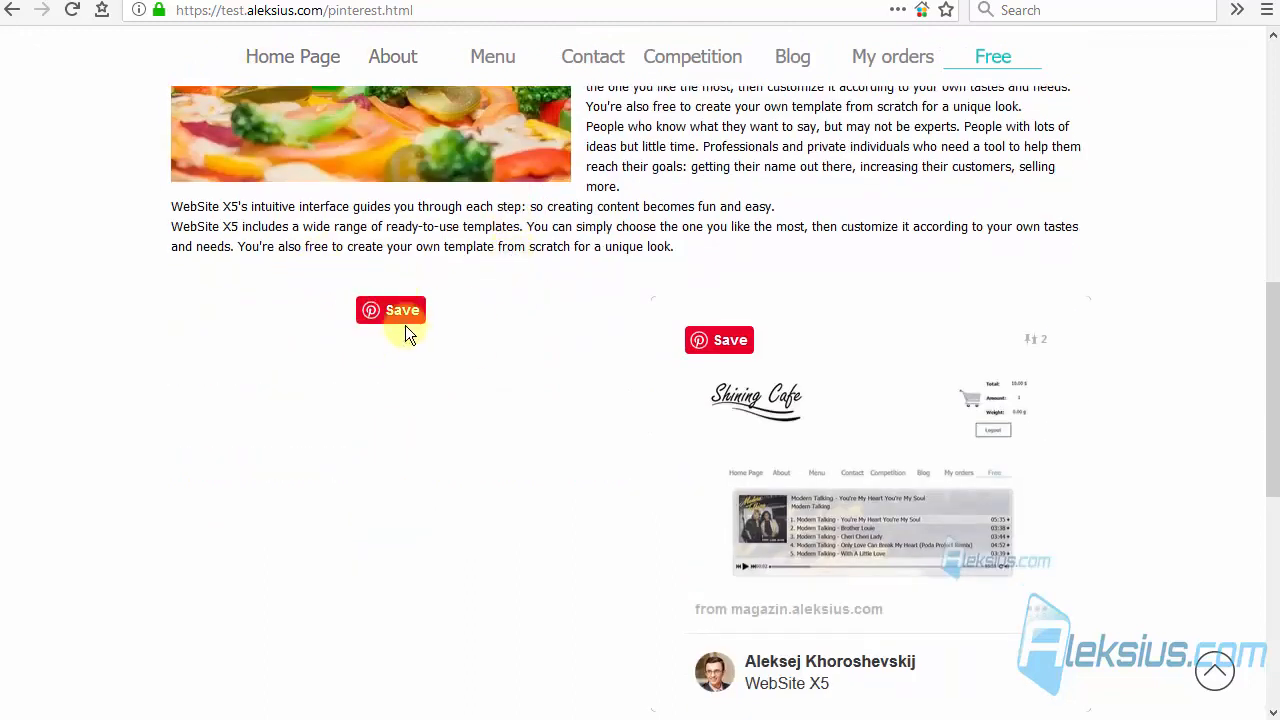
pyautogui.scroll(-1, 407, 330)
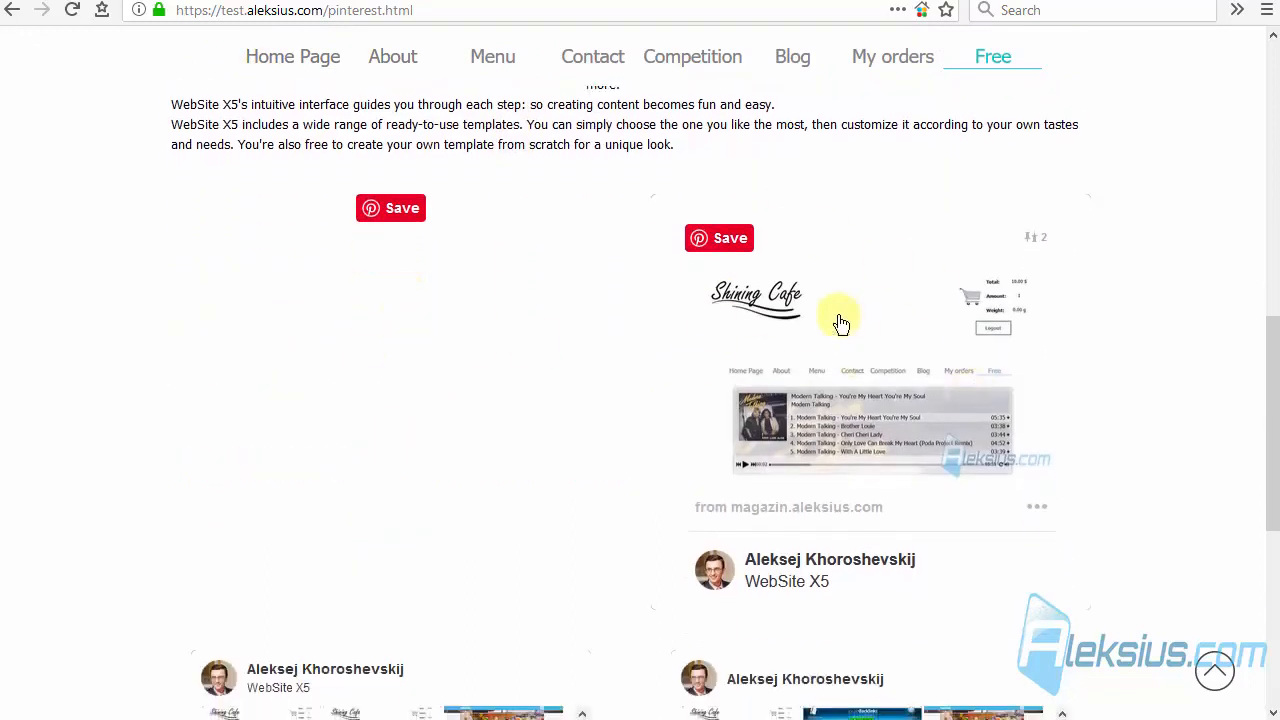
pyautogui.scroll(-1, 838, 324)
pyautogui.scroll(-3, 838, 322)
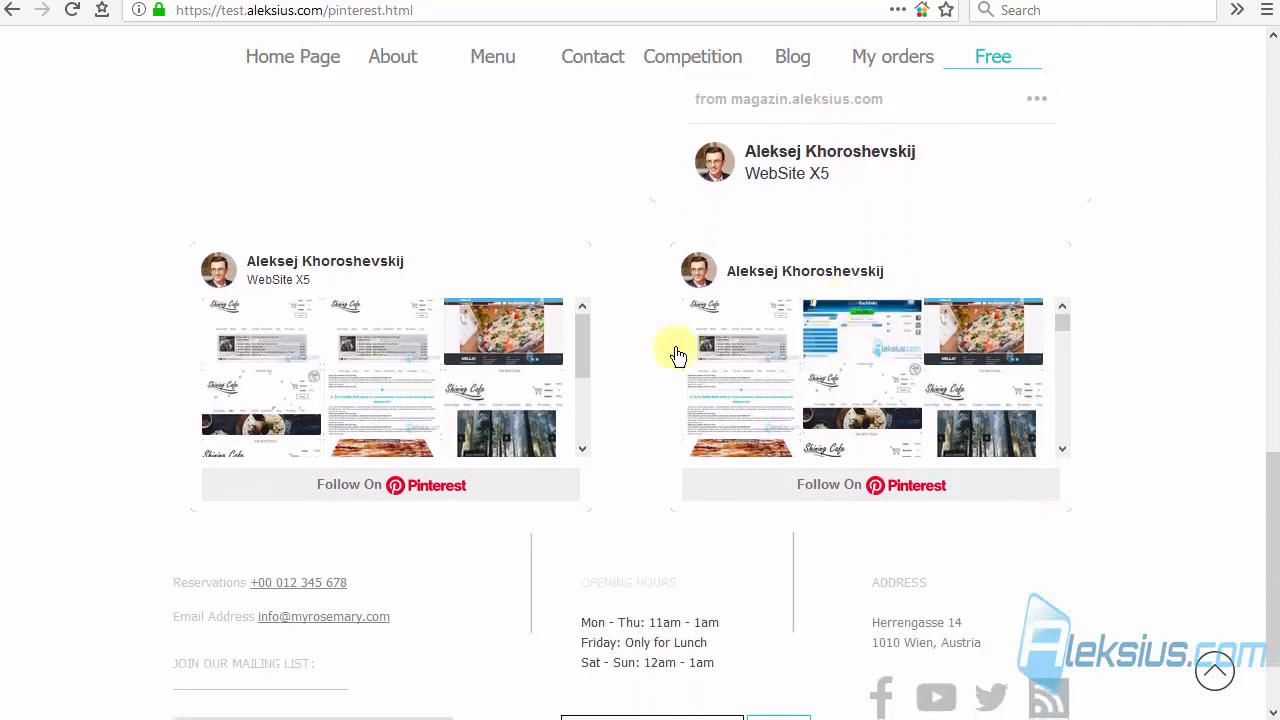
pyautogui.moveTo(582, 328)
pyautogui.mouseDown()
pyautogui.moveTo(582, 428)
pyautogui.moveTo(600, 312)
pyautogui.mouseUp()
pyautogui.moveTo(1067, 318); pyautogui.dragTo(1063, 437)
pyautogui.scroll(5, 470, 350)
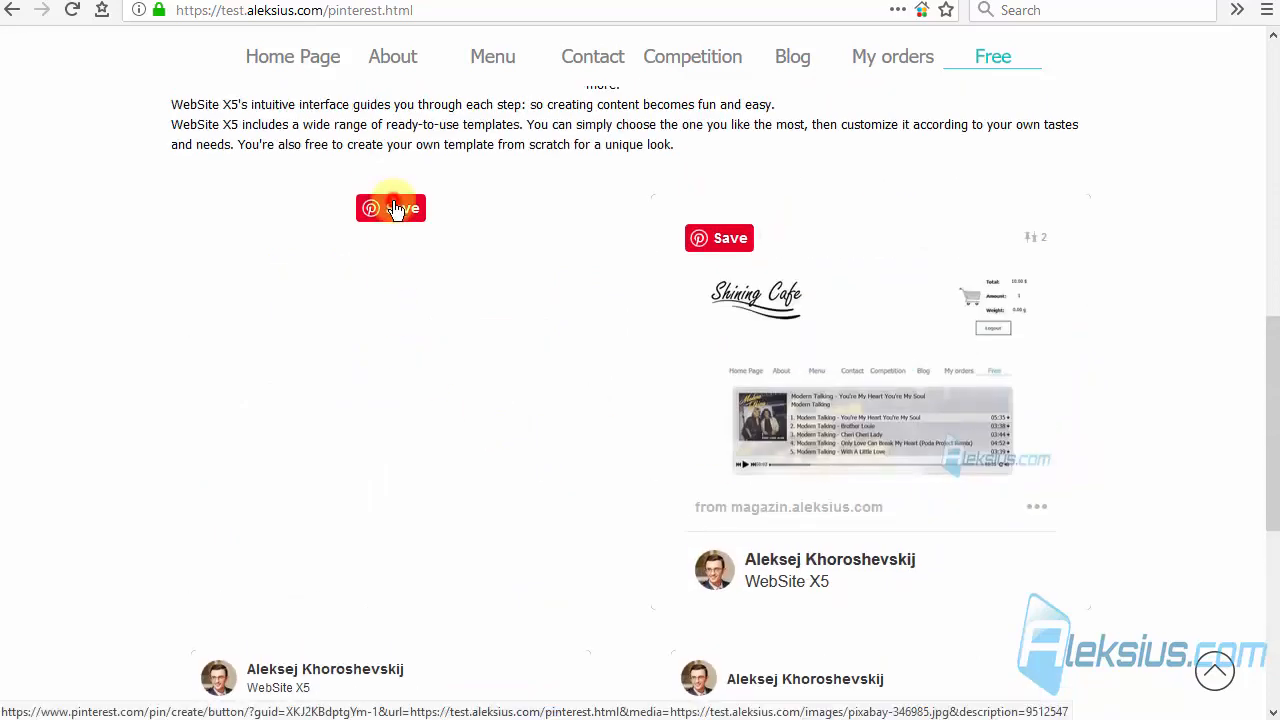
# - Test the standalone Pinterest Save button on the published page and inspect the pin creation window it opens
pyautogui.click(397, 208)
pyautogui.moveTo(739, 258); pyautogui.dragTo(732, 62)
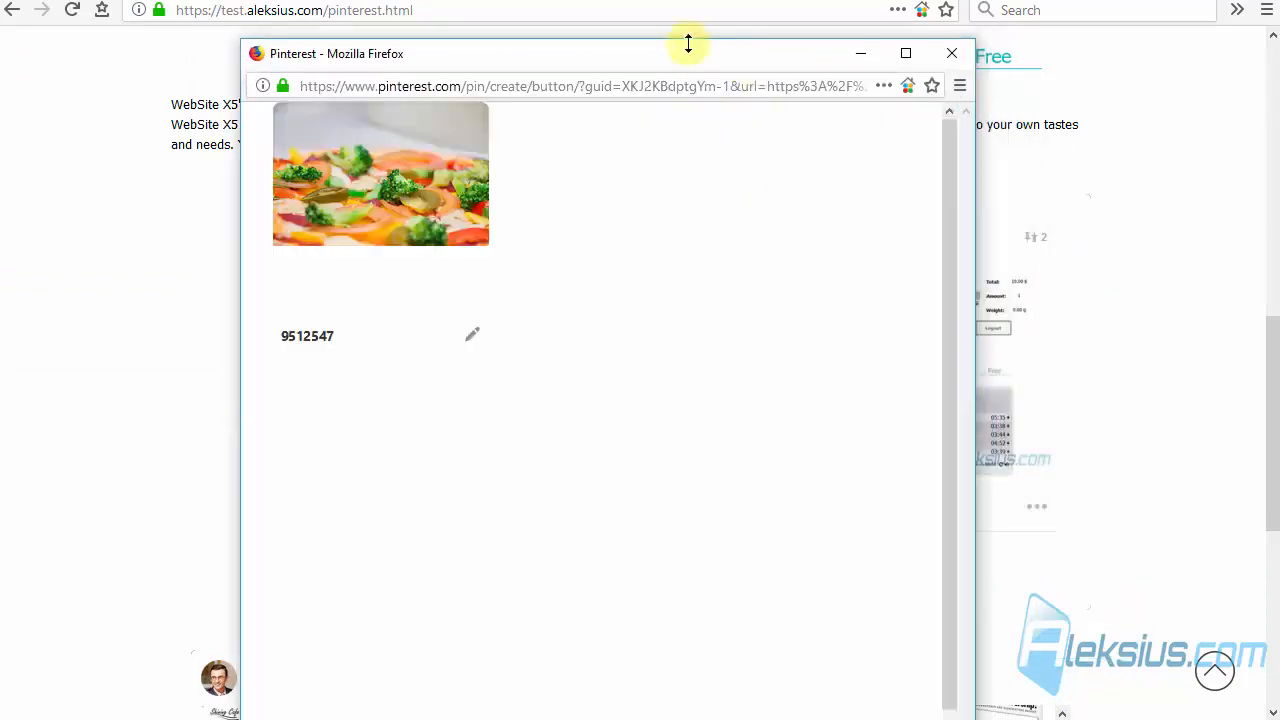
pyautogui.moveTo(679, 54); pyautogui.dragTo(666, 26)
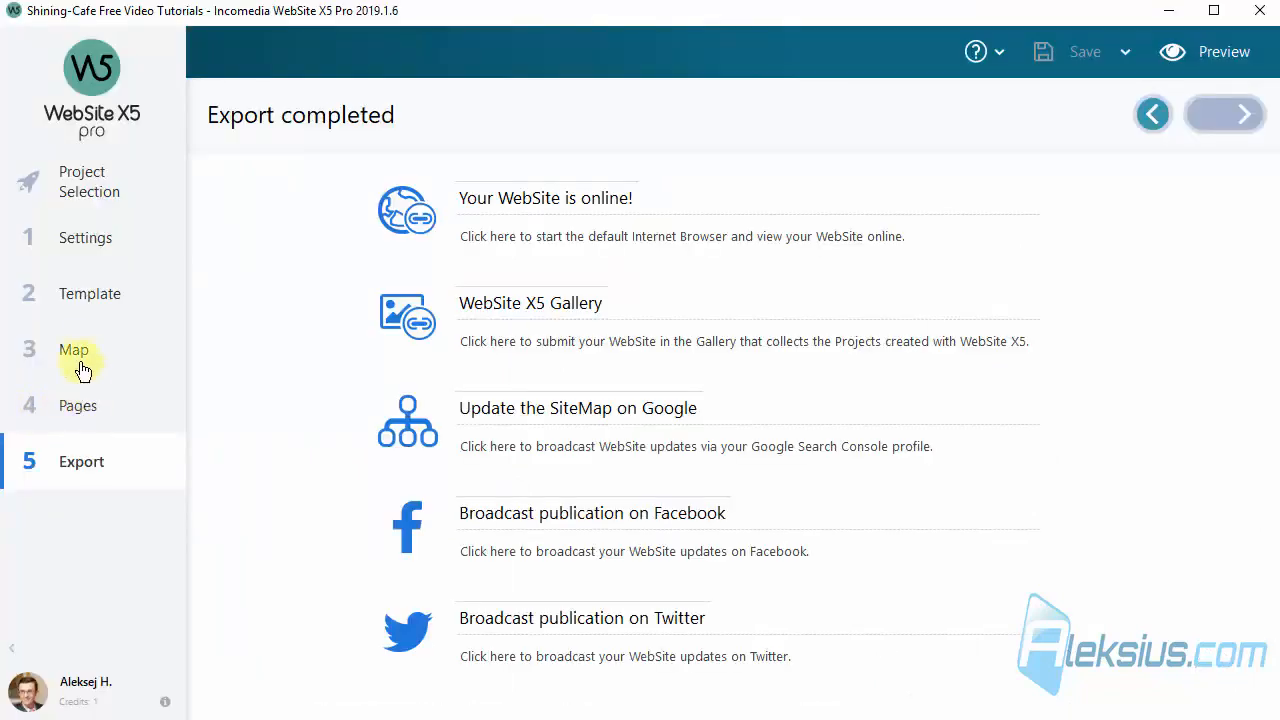
# - In WebSite X5, open the Twitter page for editing, add a Twitter object to row 2 and open its settings
pyautogui.click(79, 410)
pyautogui.doubleClick(416, 392)
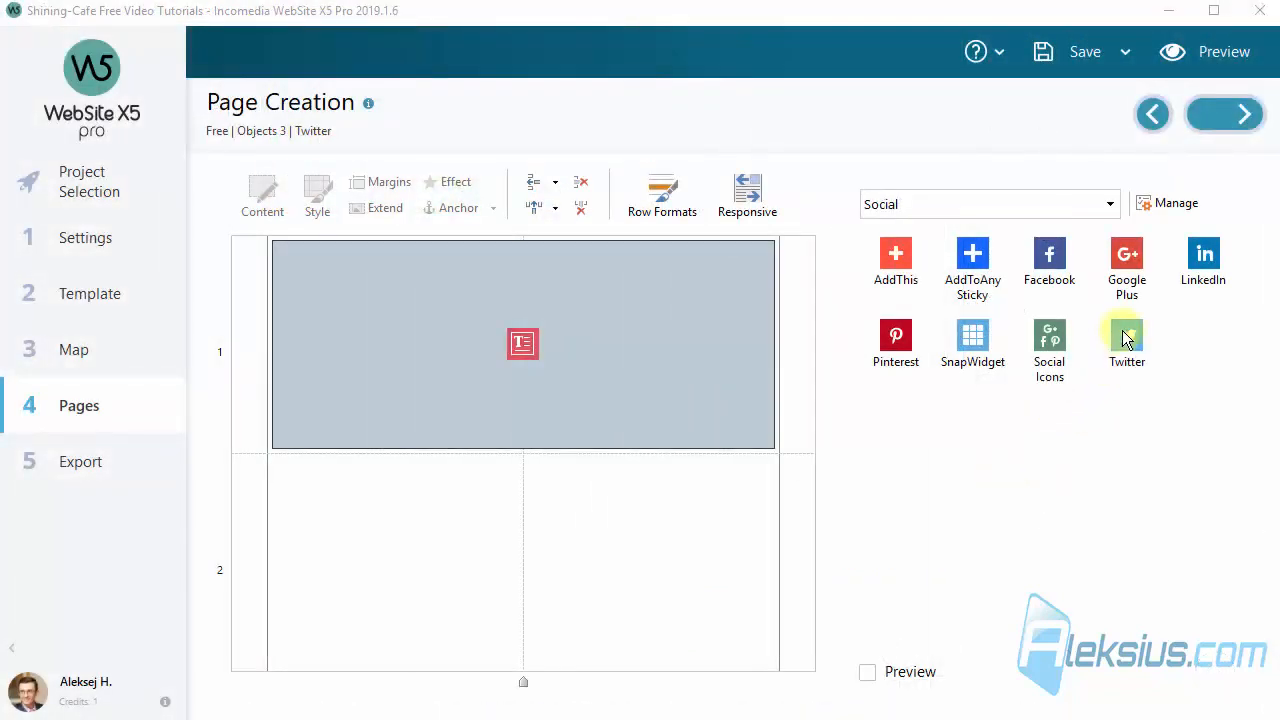
pyautogui.moveTo(1127, 337); pyautogui.dragTo(546, 492)
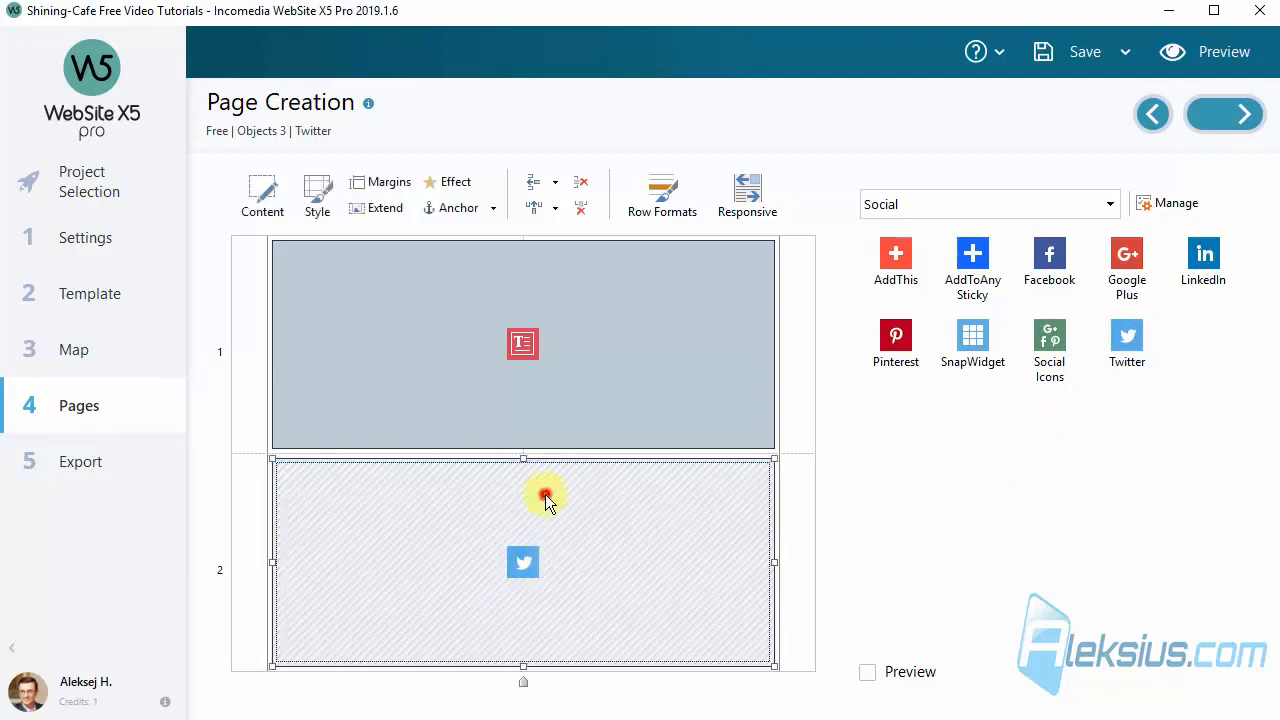
pyautogui.doubleClick(545, 494)
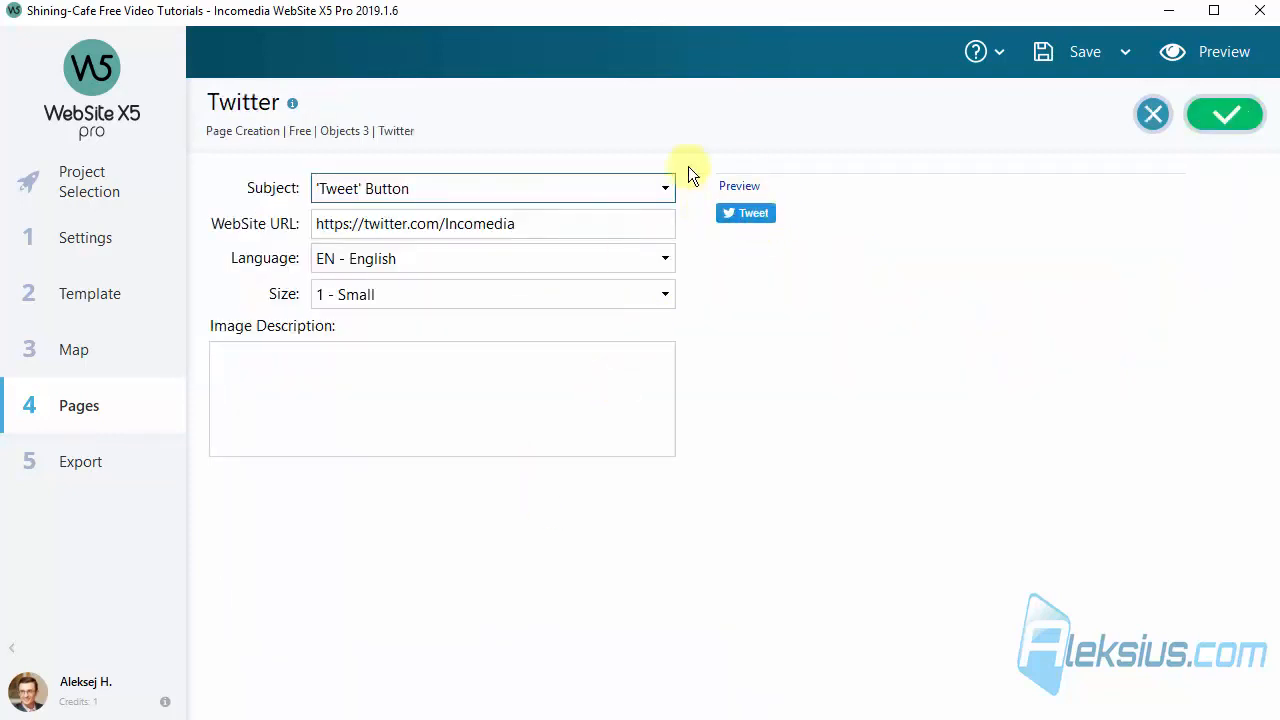
# - Check the settings of the 'Follow' Button subject and set the subject back to 'Tweet' Button
pyautogui.click(533, 182)
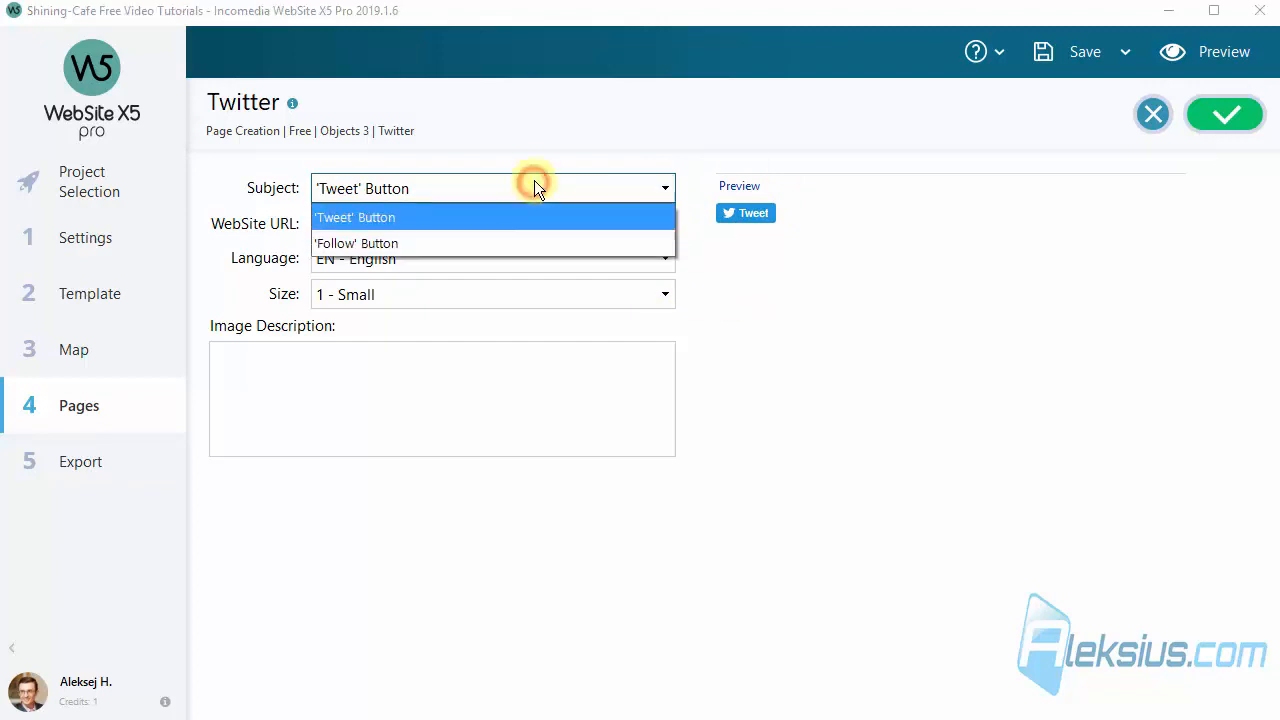
pyautogui.click(374, 245)
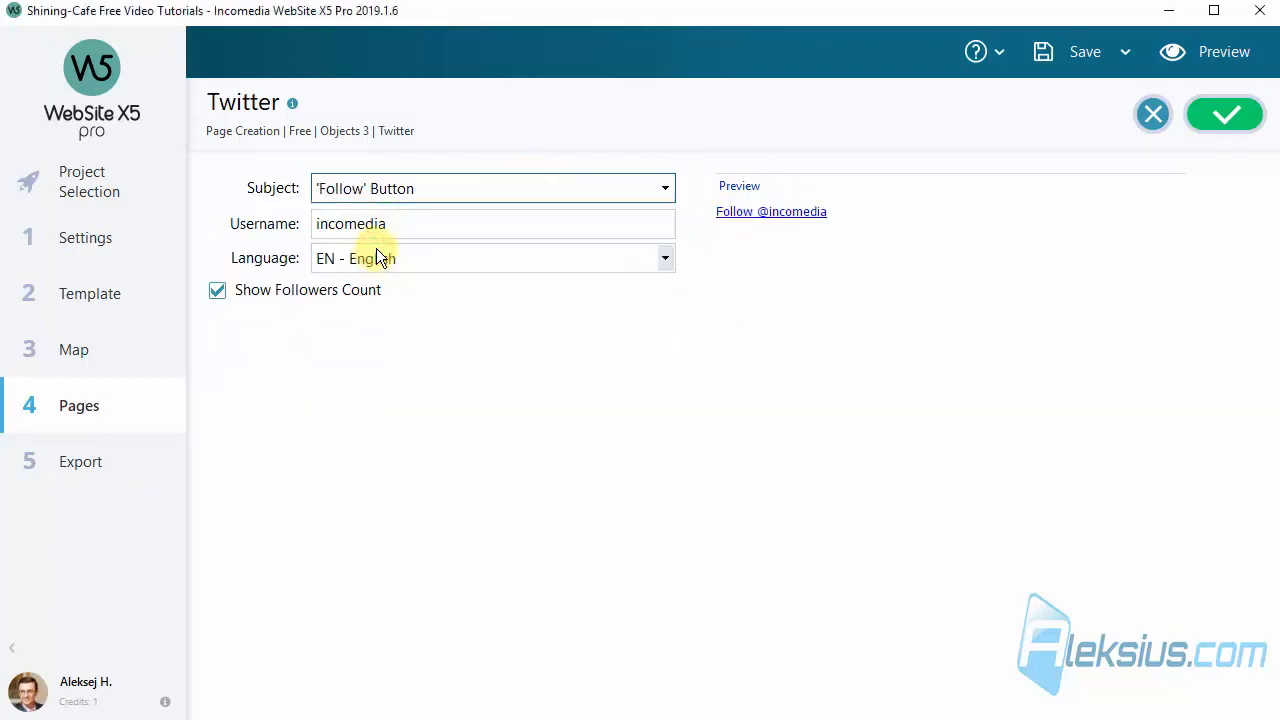
pyautogui.click(421, 187)
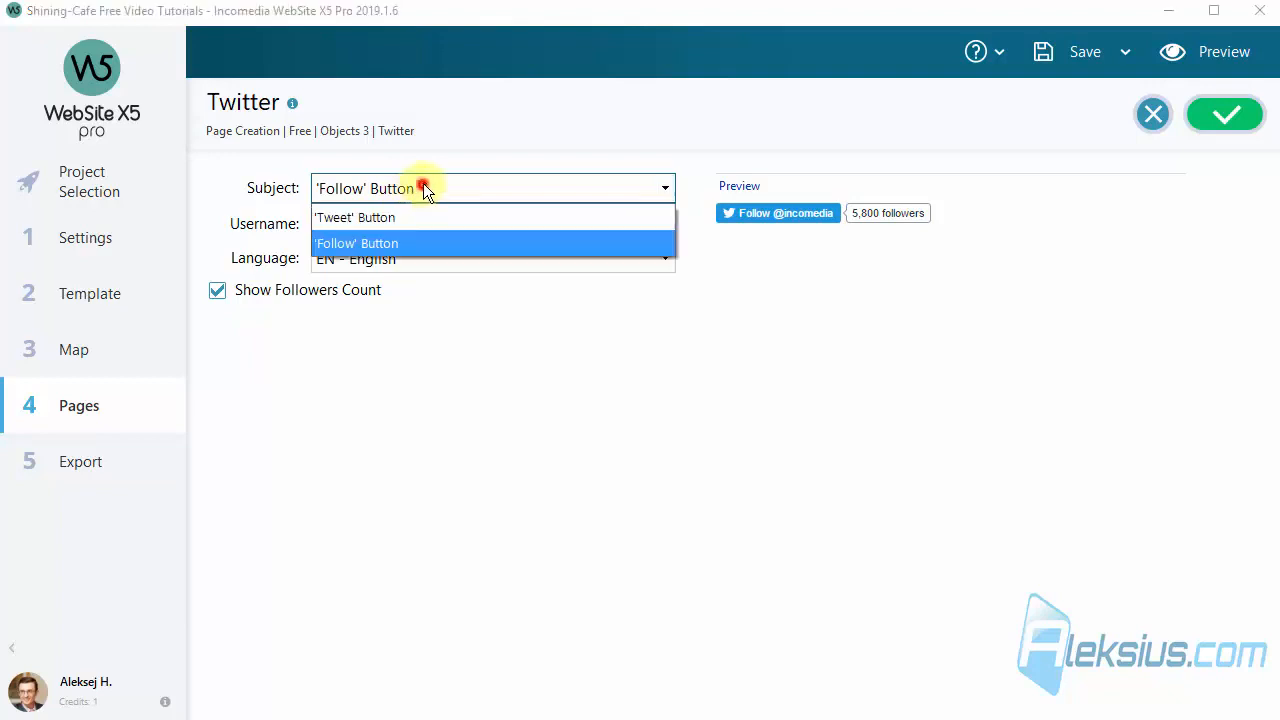
pyautogui.click(412, 217)
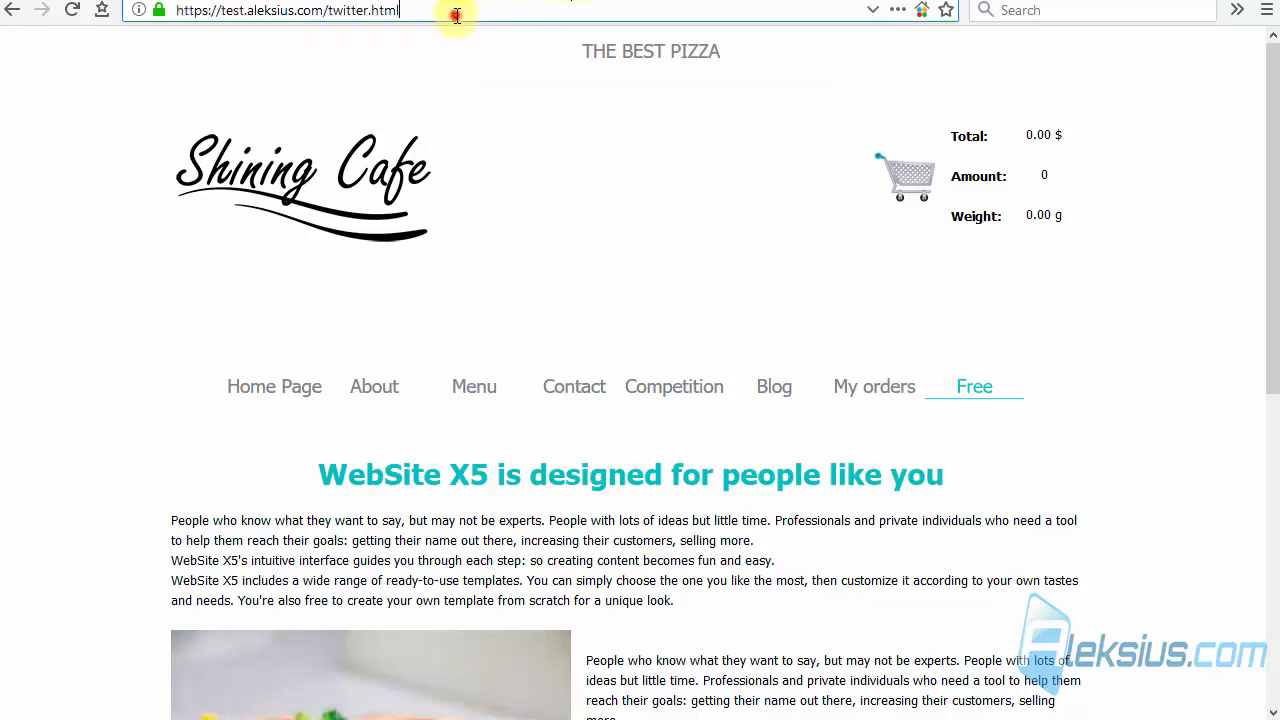
# - Copy the published twitter.html page address from the browser and set it as the Tweet button's WebSite URL in WebSite X5
pyautogui.click(456, 15)
pyautogui.hotkey('ctrl', 'c')
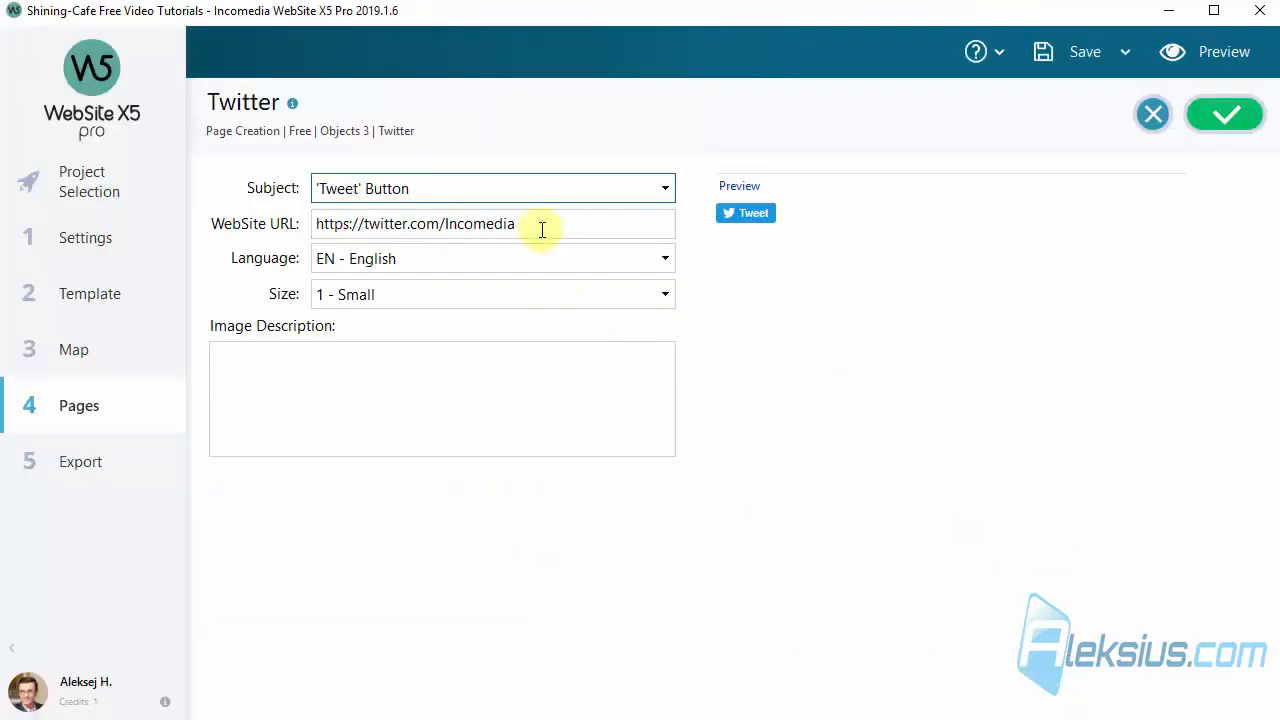
pyautogui.moveTo(543, 222); pyautogui.dragTo(259, 220)
pyautogui.hotkey('ctrl', 'v')
pyautogui.click(943, 357)
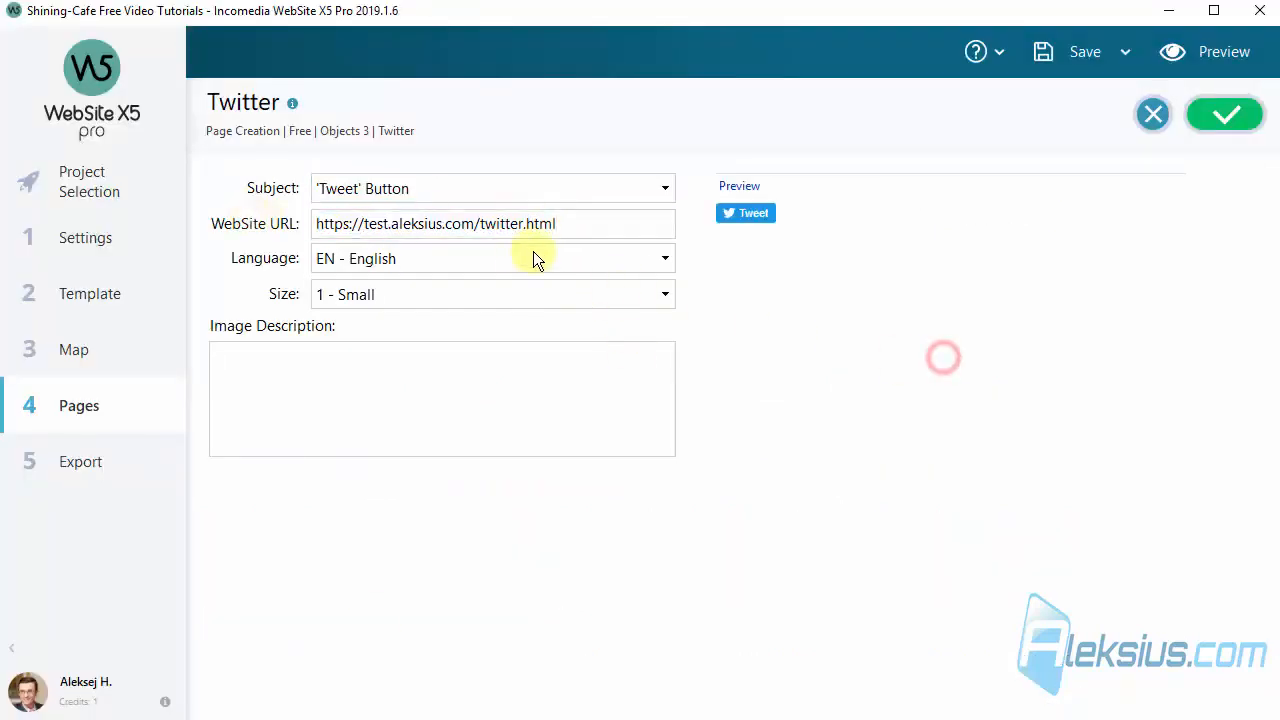
# - Set the Tweet button's size to 2 - Big, enter the image description 753698147 and confirm the object
pyautogui.click(534, 257)
pyautogui.click(829, 293)
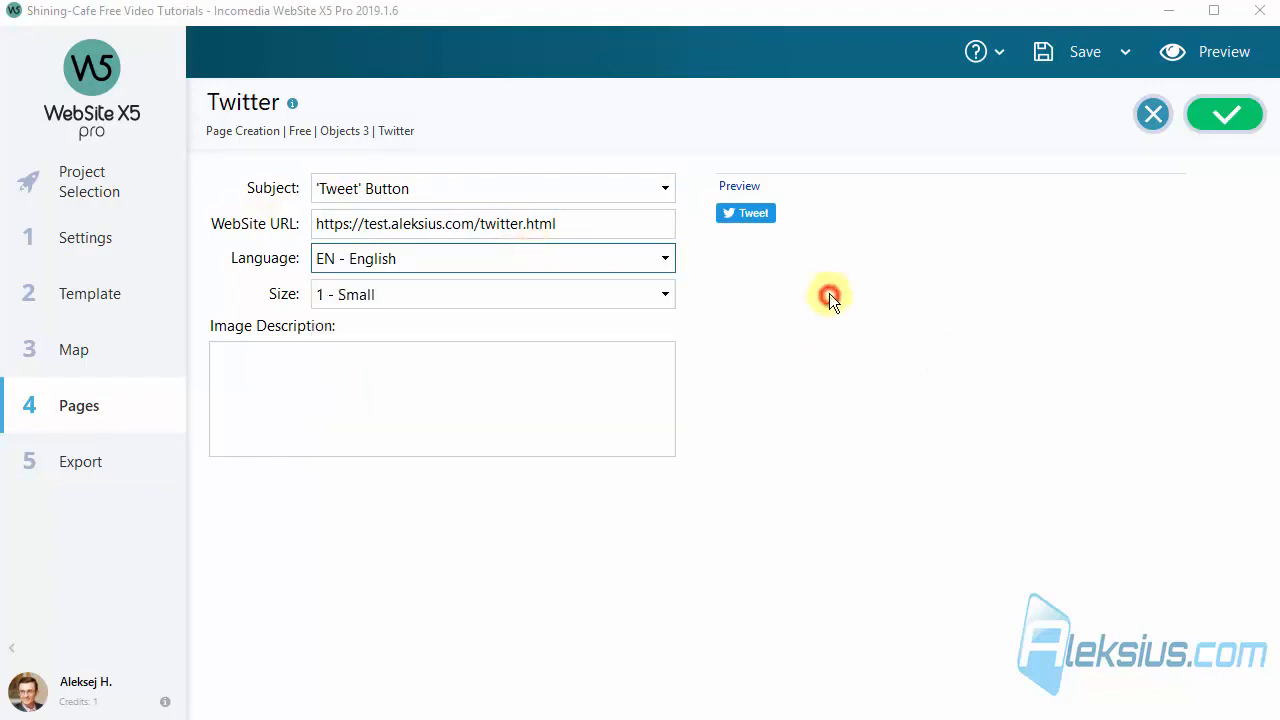
pyautogui.click(415, 293)
pyautogui.click(405, 350)
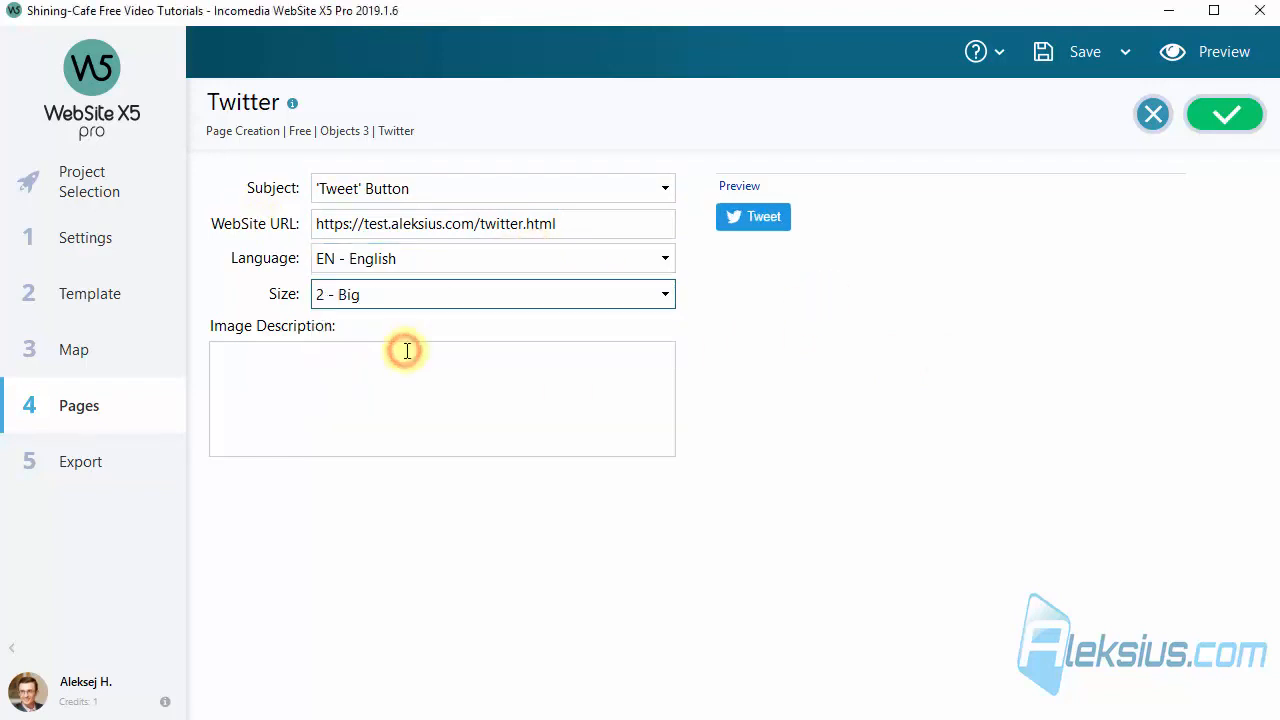
pyautogui.click(374, 375)
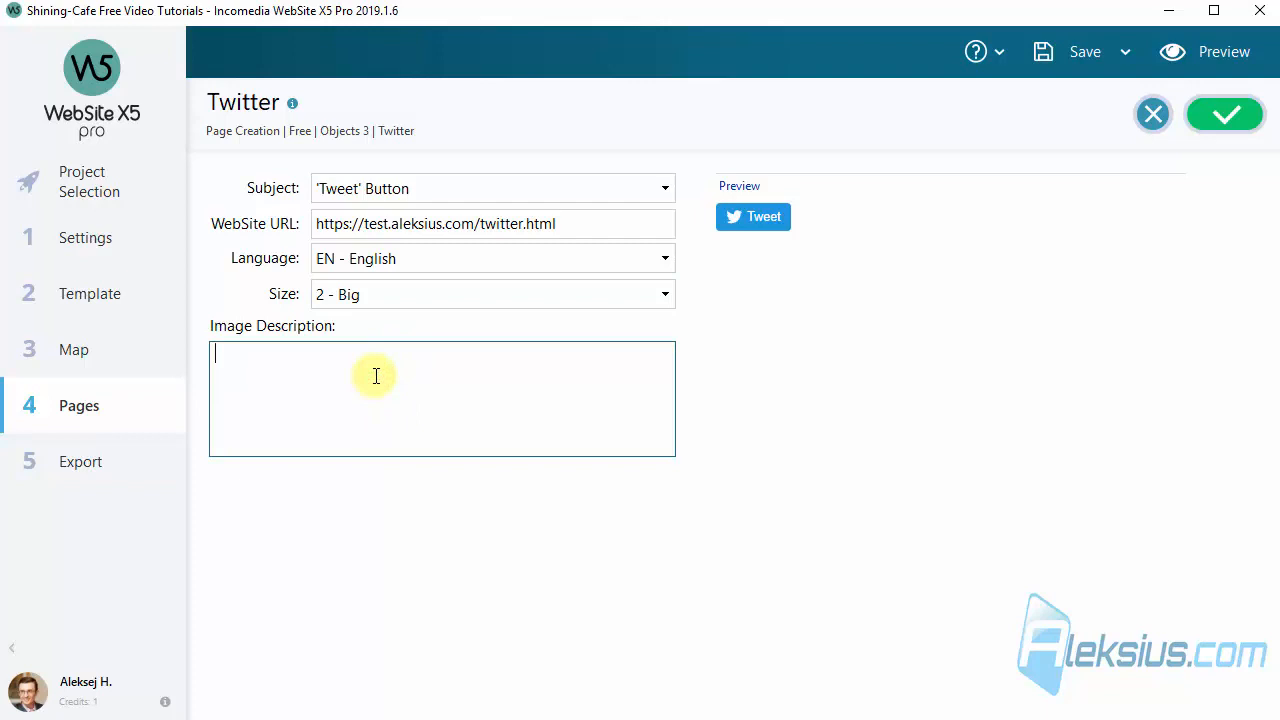
pyautogui.write('753698147')
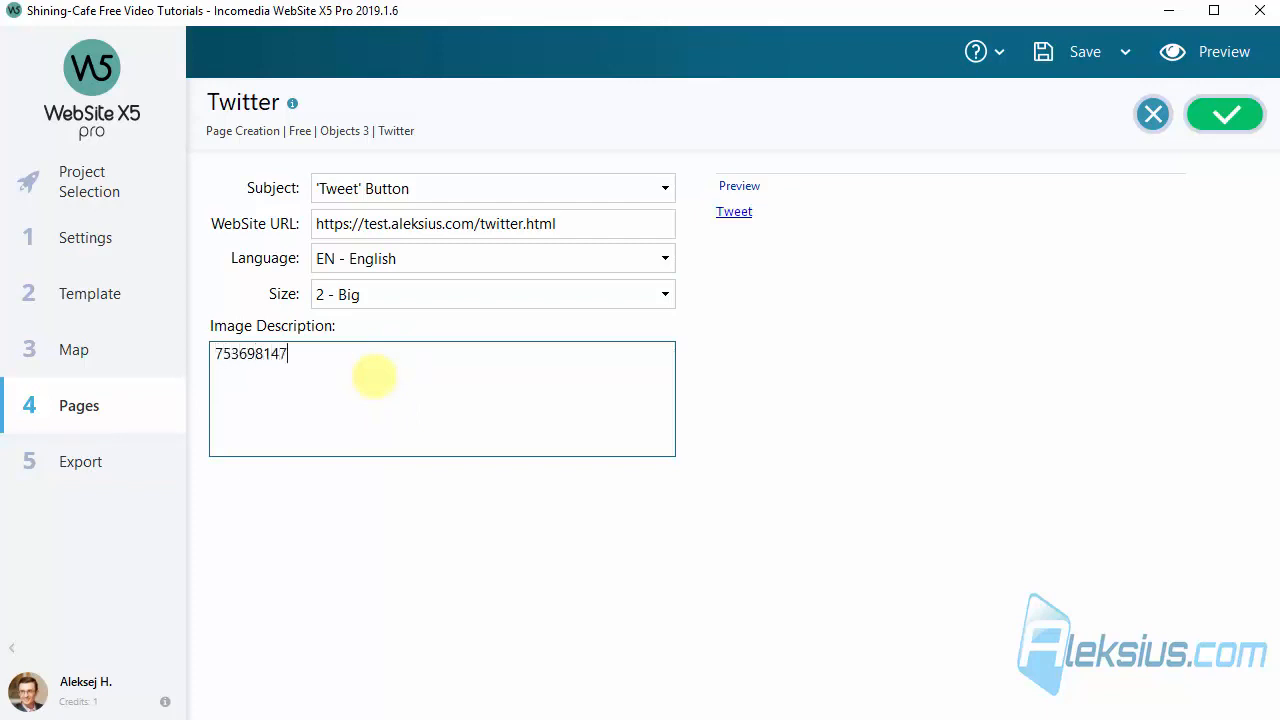
pyautogui.click(856, 484)
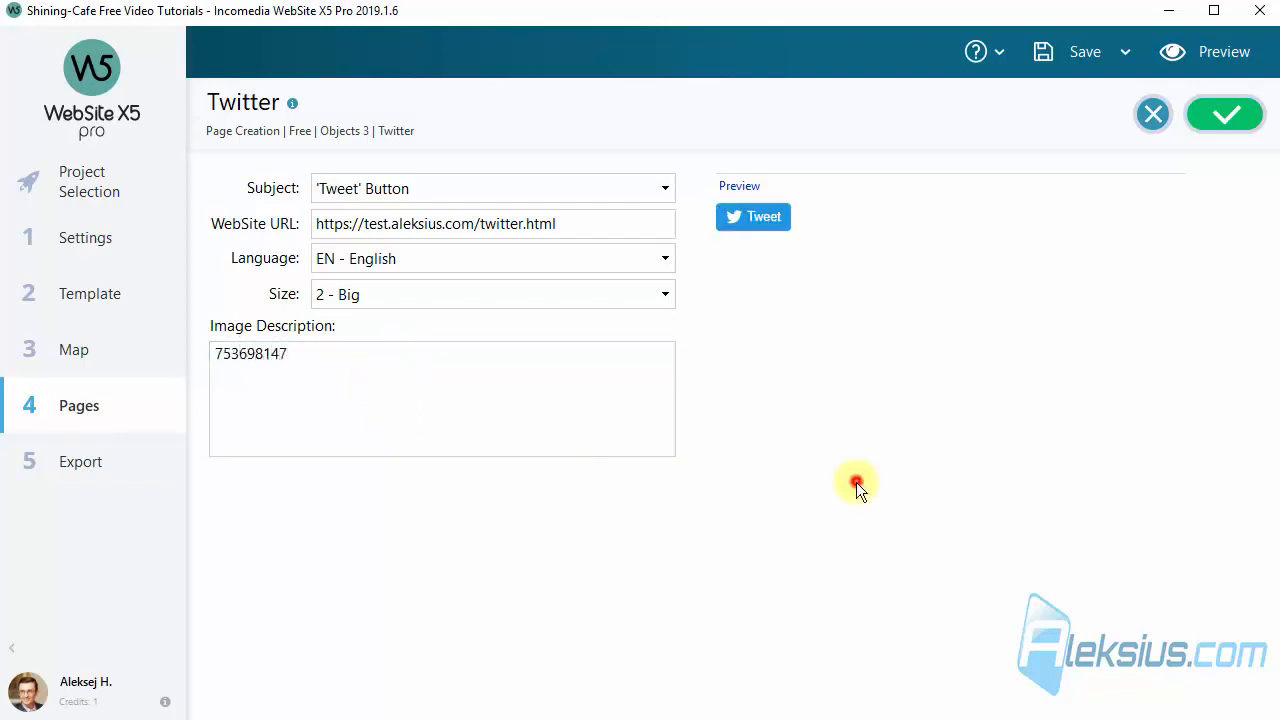
pyautogui.click(1208, 115)
# - Shrink the Twitter object in row 2 to the first column, freeing the second cell
pyautogui.click(480, 540)
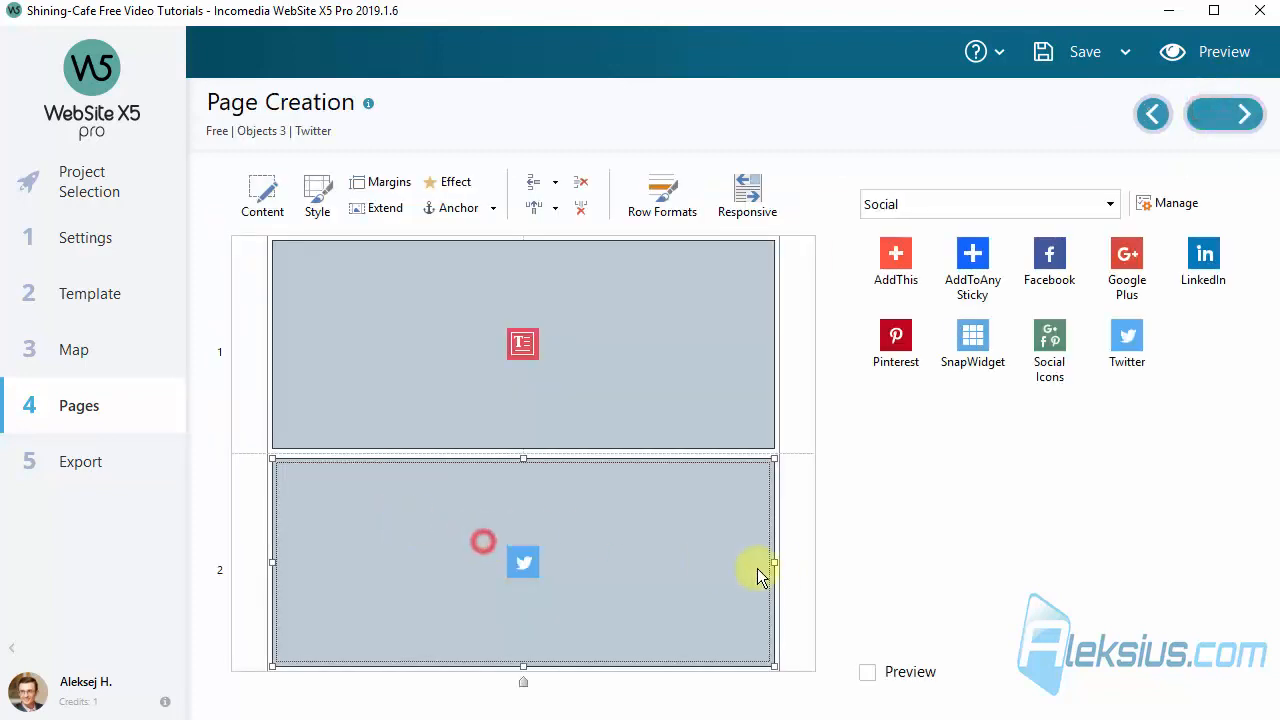
pyautogui.moveTo(776, 561); pyautogui.dragTo(466, 546)
pyautogui.click(709, 531)
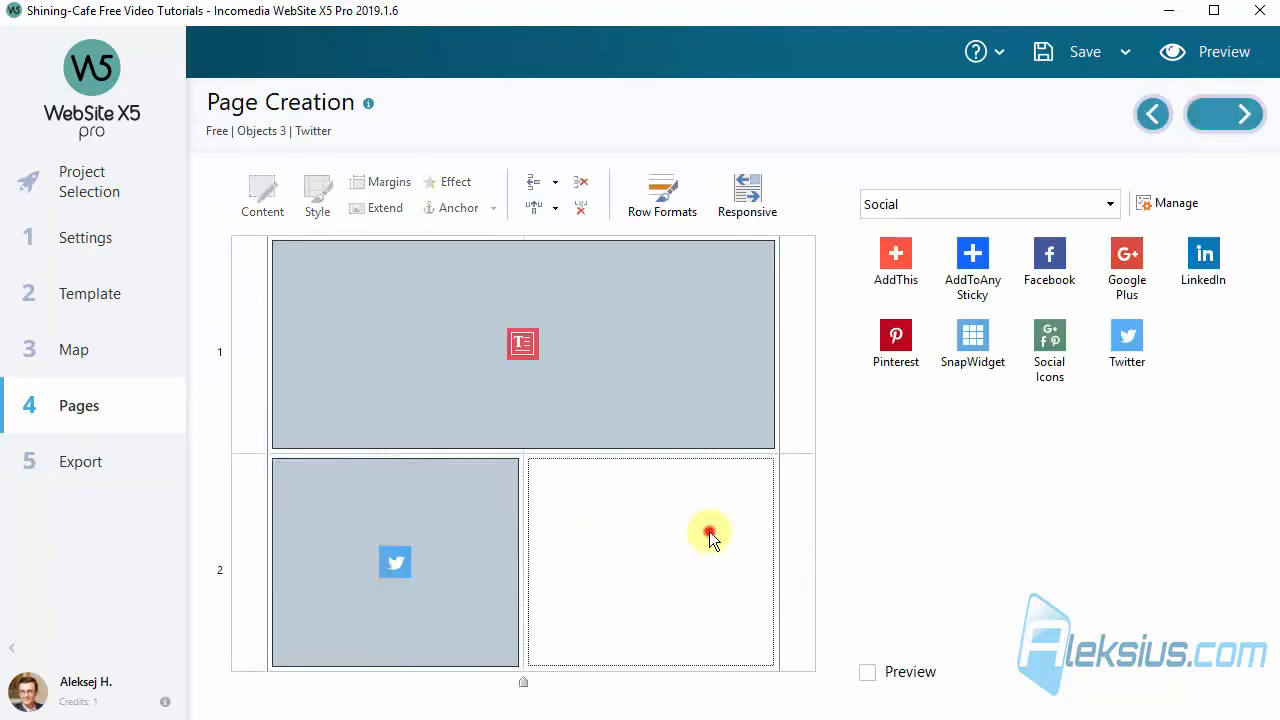
# - Add a Twitter object to the second cell of row 2 and set its subject to 'Follow' Button
pyautogui.moveTo(1126, 340); pyautogui.dragTo(722, 528)
pyautogui.doubleClick(700, 518)
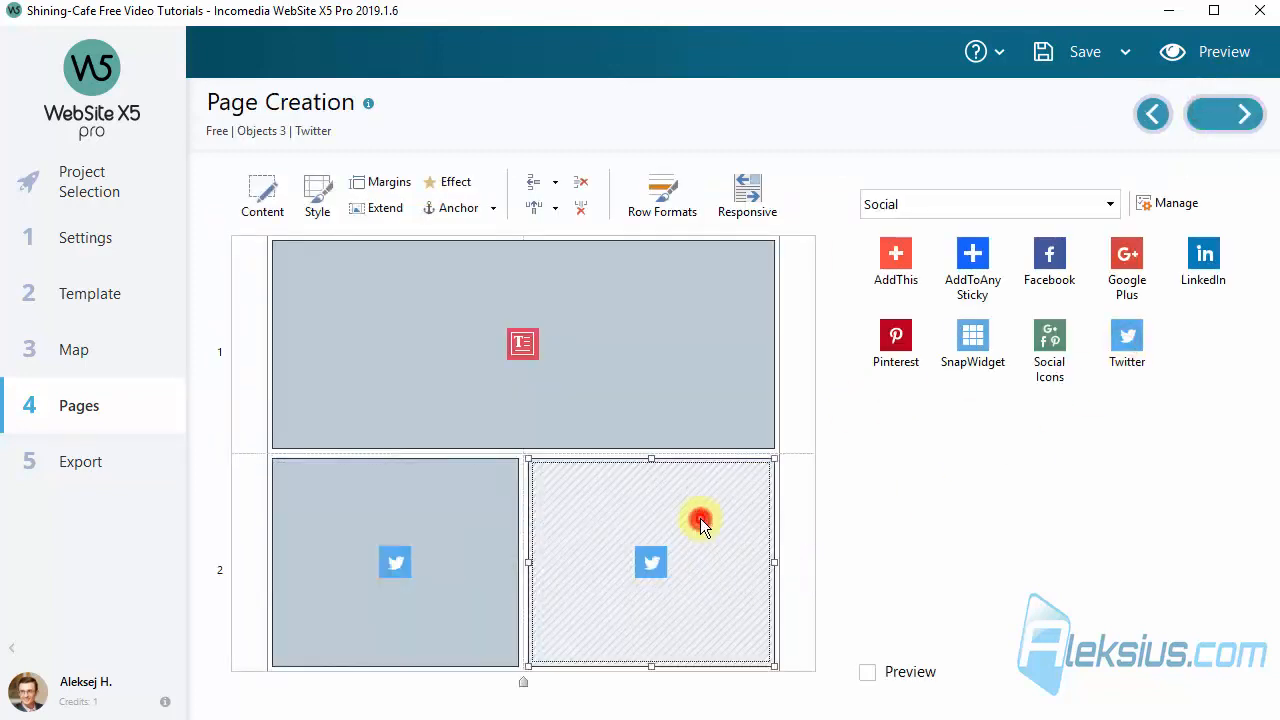
pyautogui.click(503, 181)
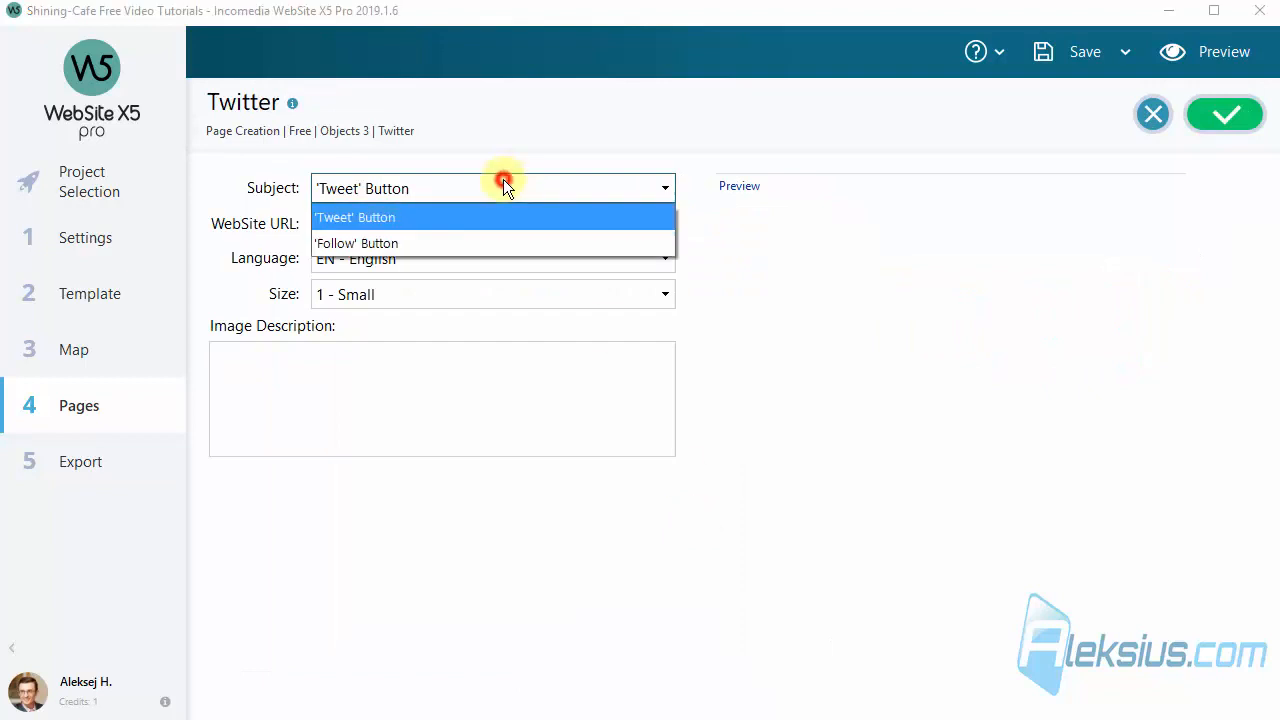
pyautogui.click(484, 240)
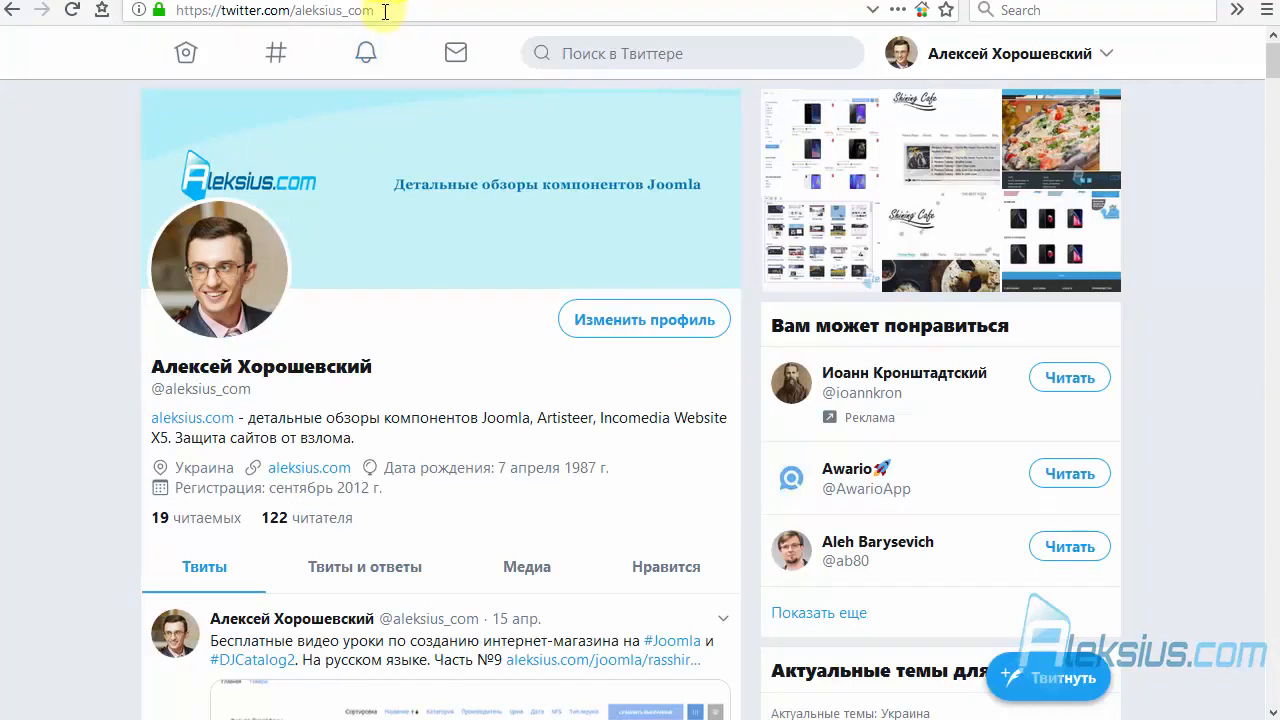
# - Copy the username aleksius_com from the Twitter profile page, set it as the Follow button's username in WebSite X5 and confirm the object
pyautogui.moveTo(385, 12); pyautogui.dragTo(309, 14)
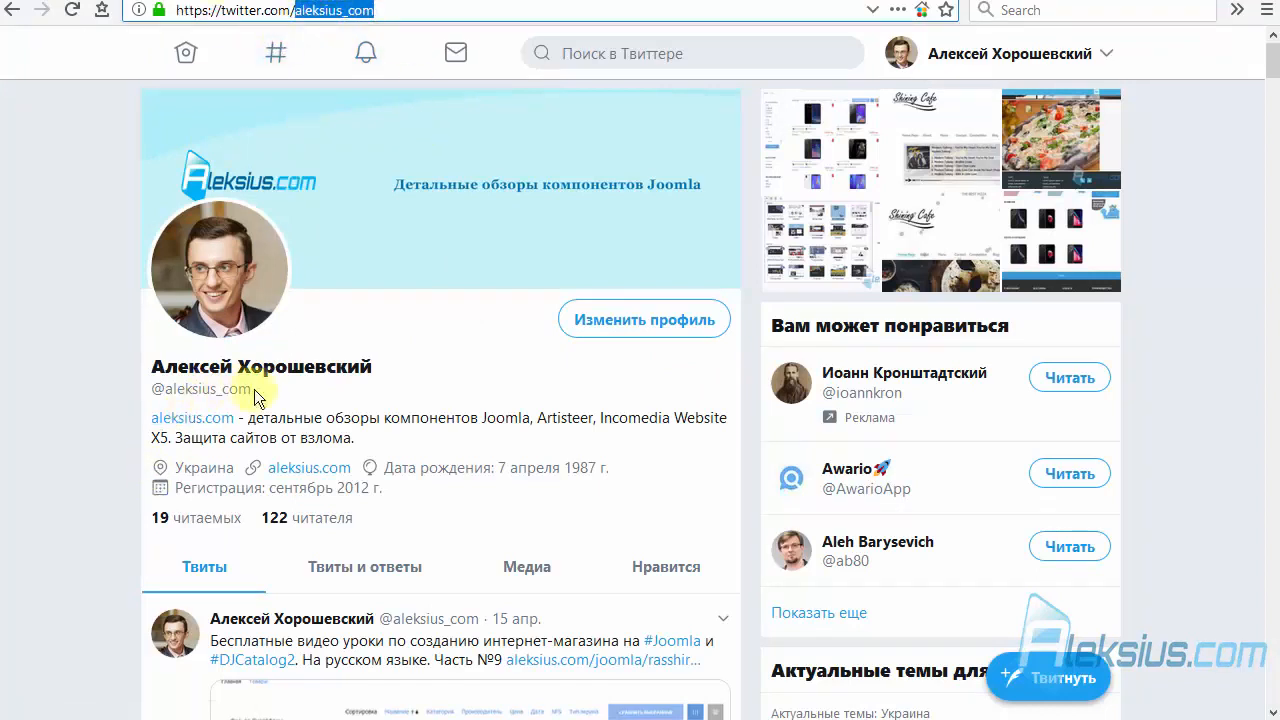
pyautogui.moveTo(252, 389); pyautogui.dragTo(169, 391)
pyautogui.hotkey('ctrl', 'c')
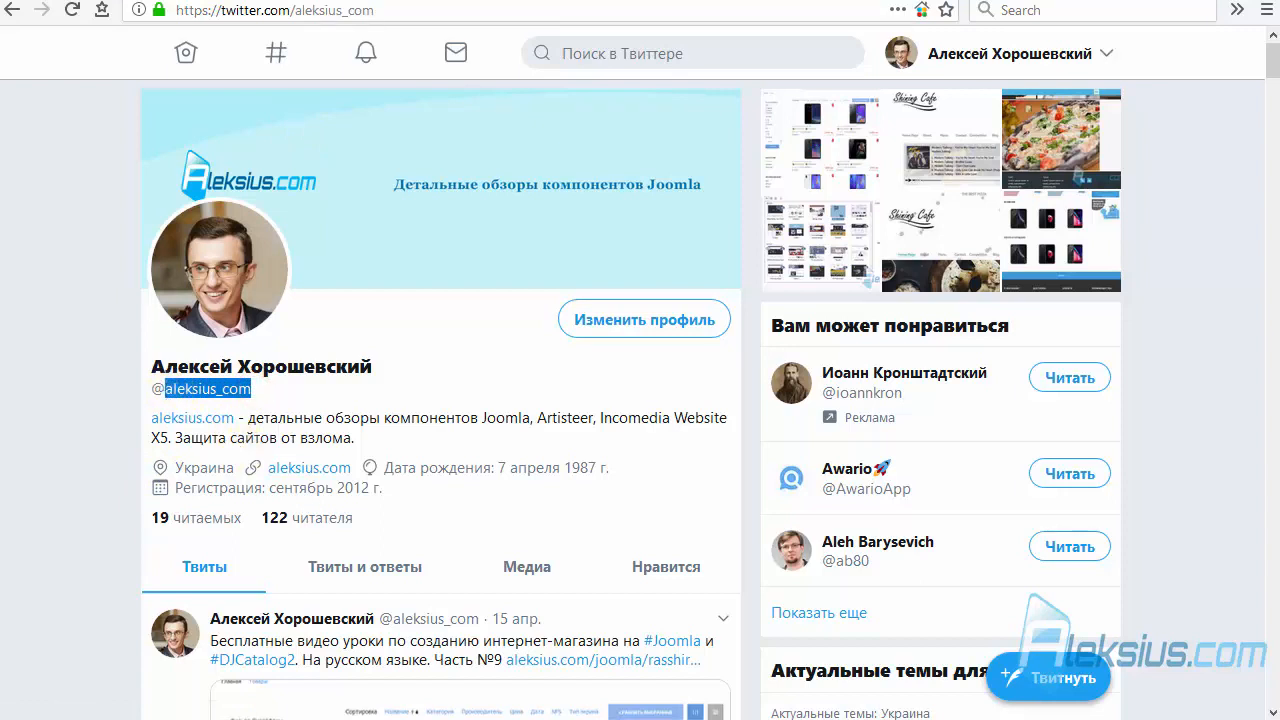
pyautogui.hotkey('alt', 'Tab')
pyautogui.doubleClick(449, 223)
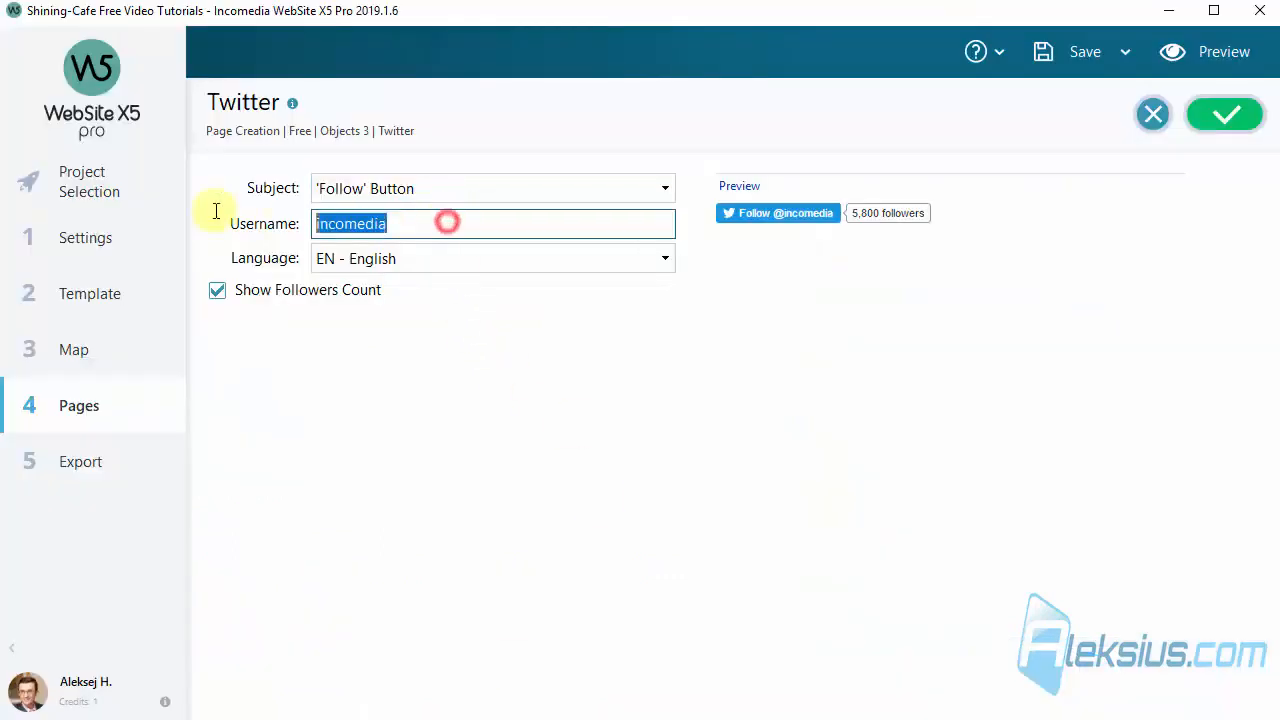
pyautogui.hotkey('ctrl', 'v')
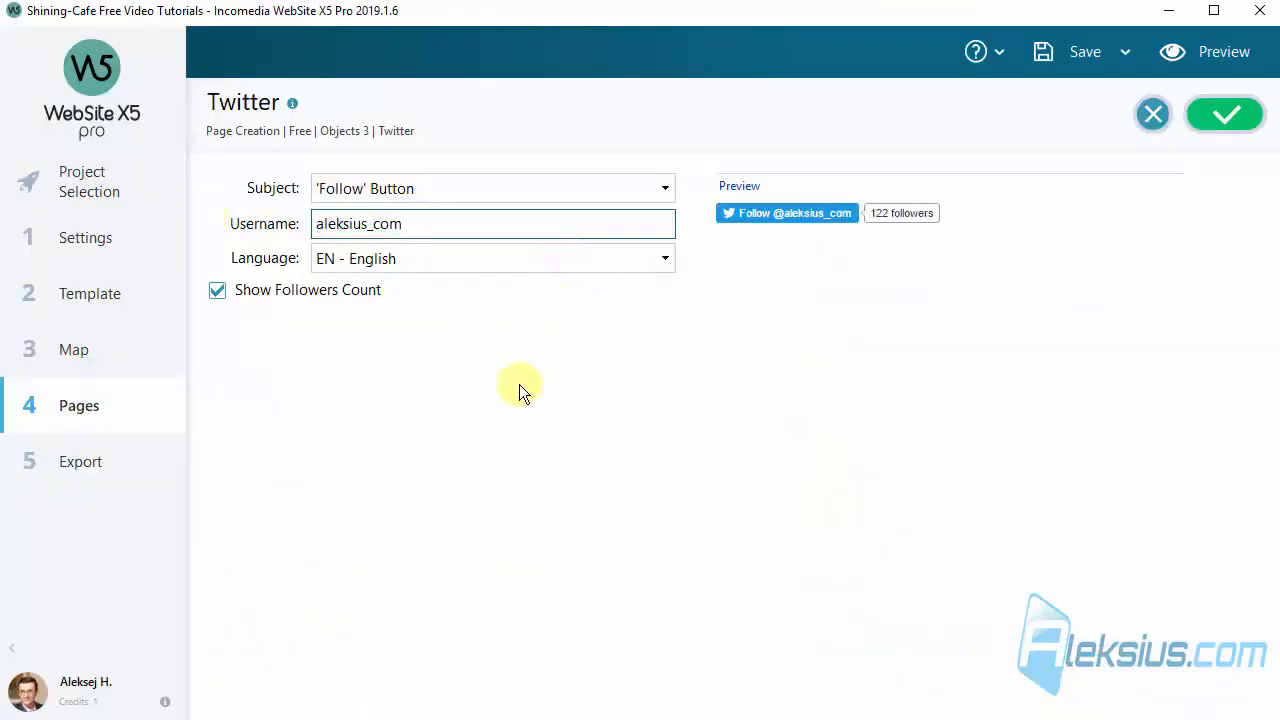
pyautogui.click(519, 385)
pyautogui.click(1221, 117)
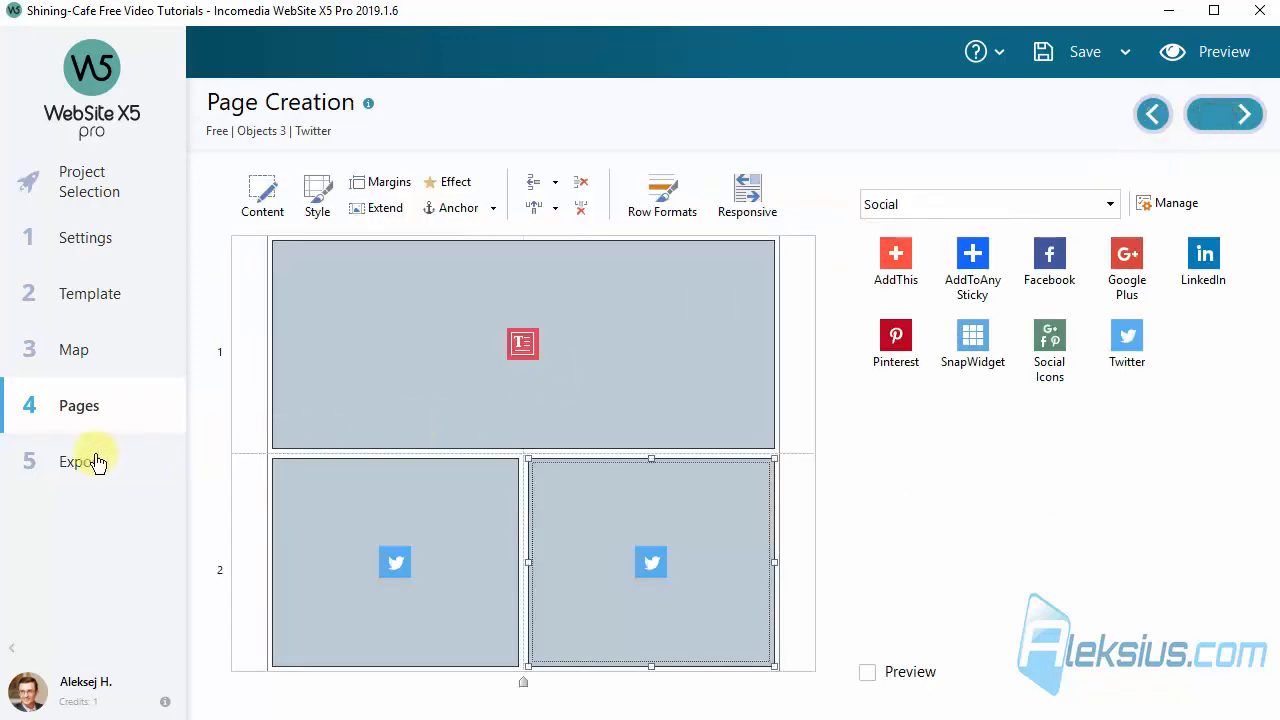
# - Export the site online and open the Tweet button's share window on the published twitter.html page to check its text
pyautogui.click(96, 462)
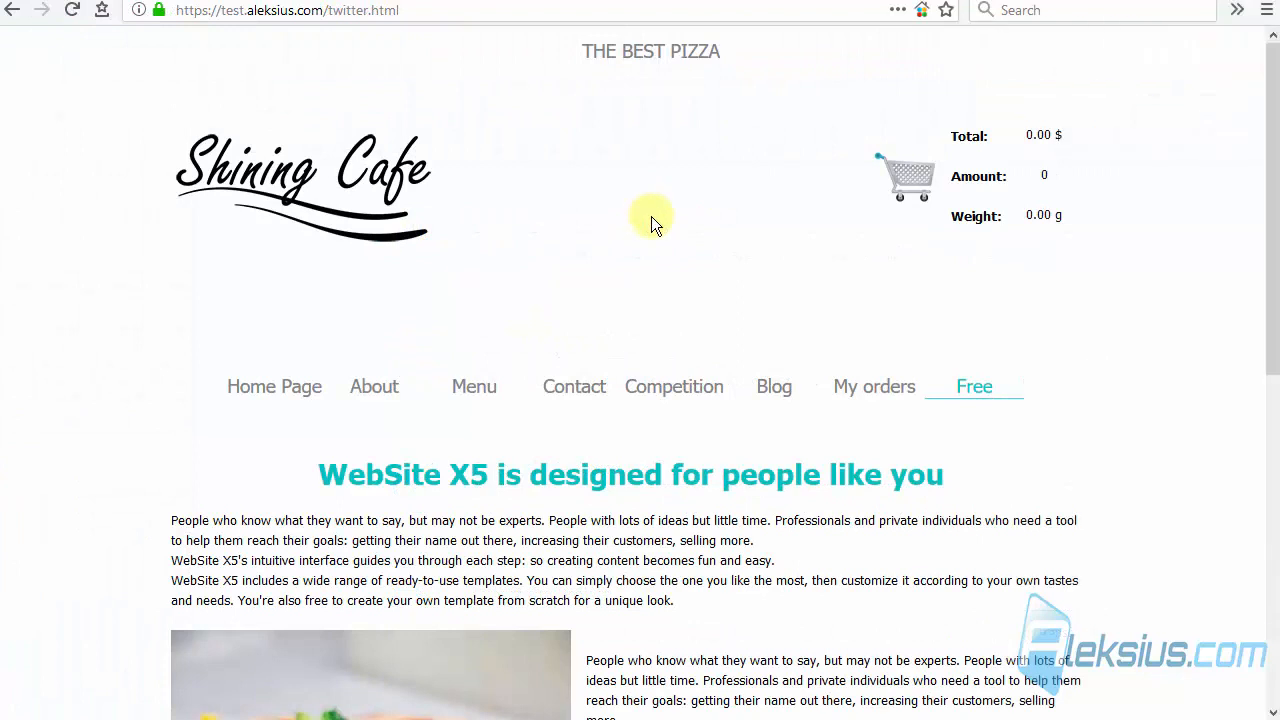
pyautogui.scroll(-6, 651, 217)
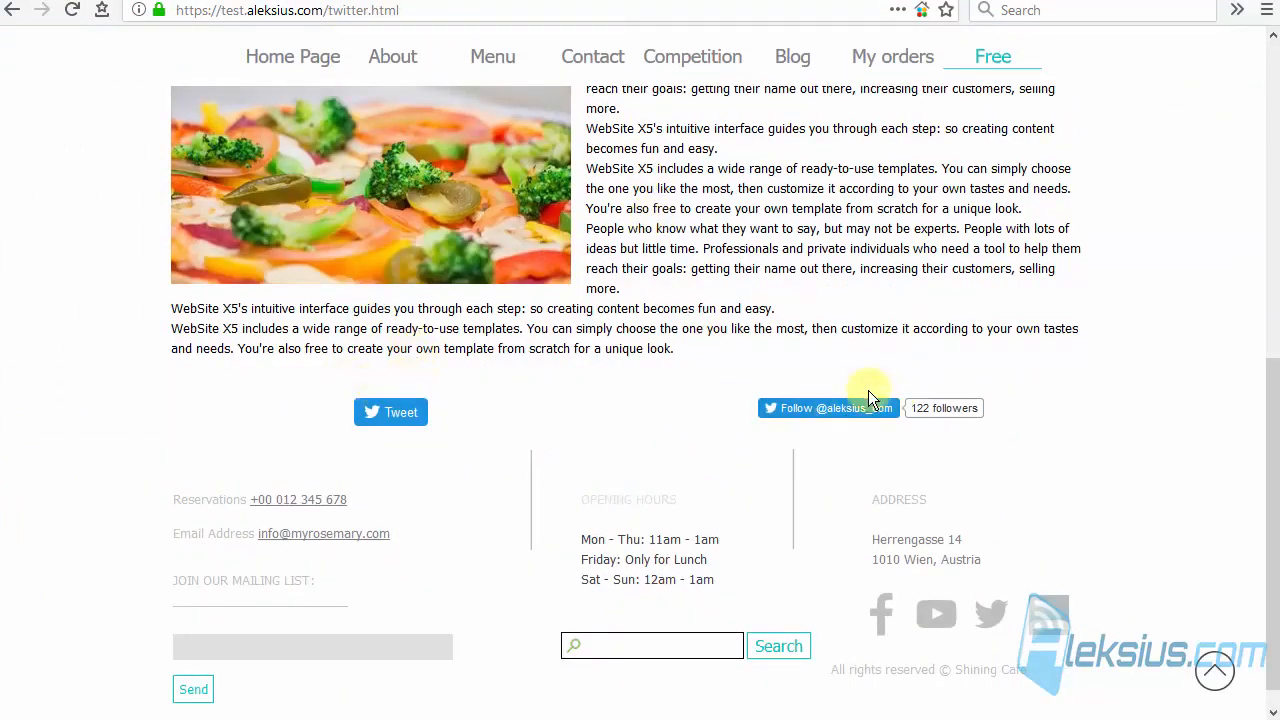
pyautogui.click(410, 424)
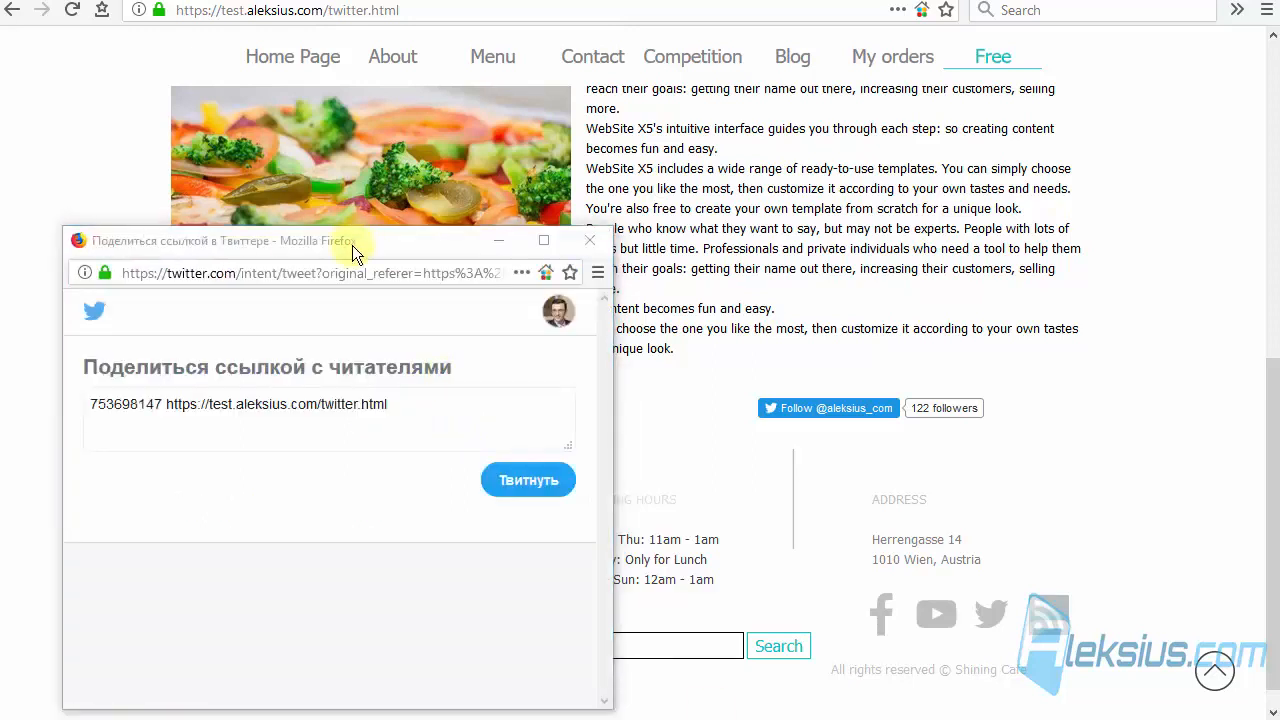
pyautogui.moveTo(352, 245); pyautogui.dragTo(545, 212)
pyautogui.moveTo(355, 371); pyautogui.dragTo(233, 358)
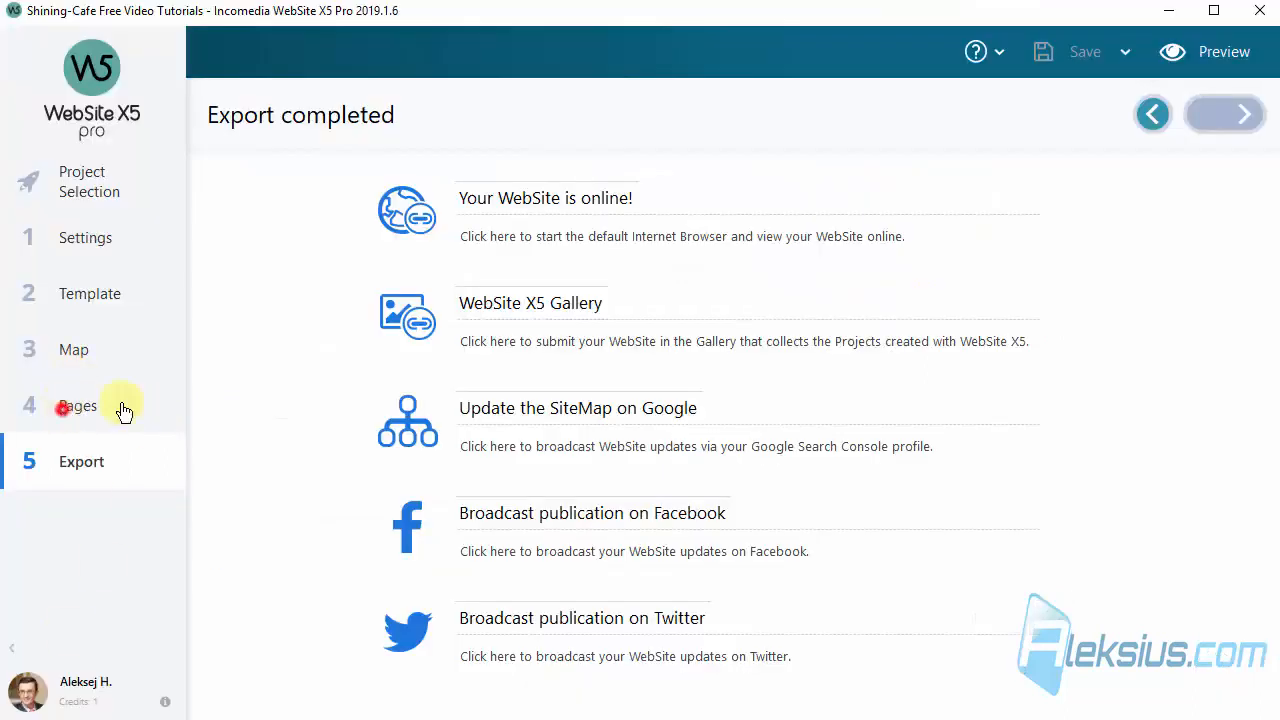
# - Reopen the Tweet object's settings in WebSite X5 to compare them with the shared text, and close the browser's share window
pyautogui.click(80, 406)
pyautogui.doubleClick(450, 542)
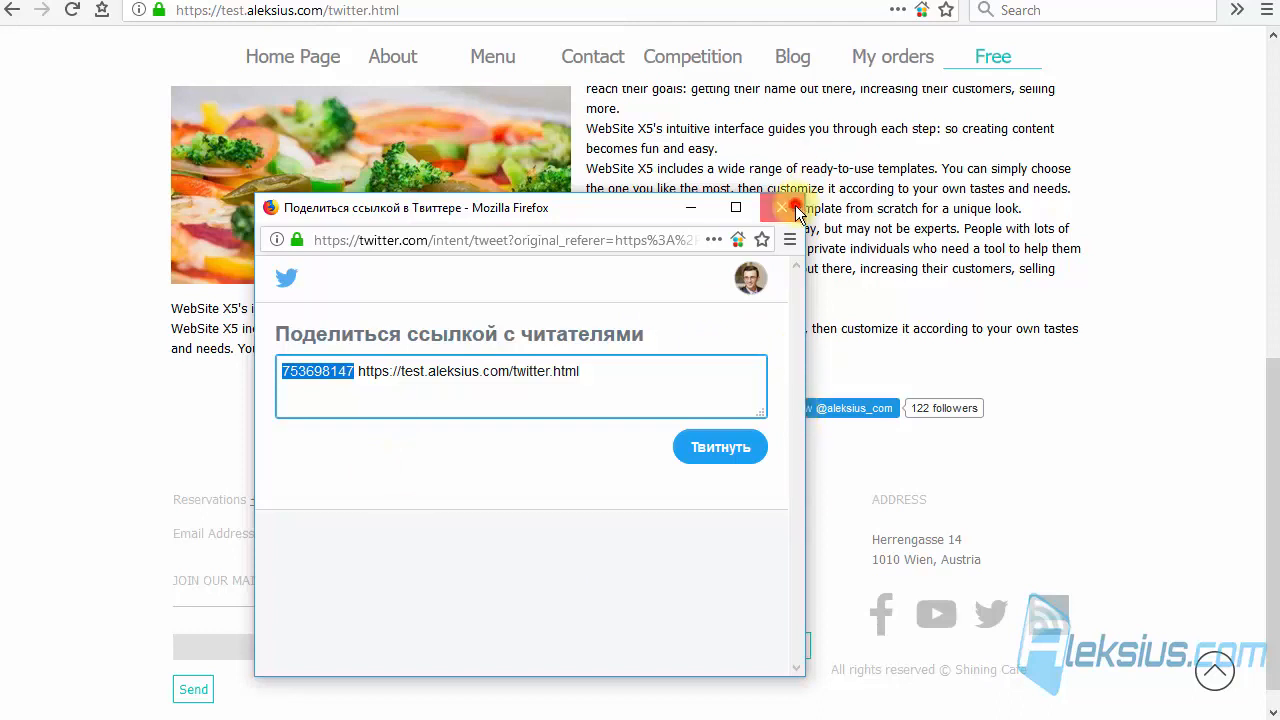
pyautogui.click(795, 208)
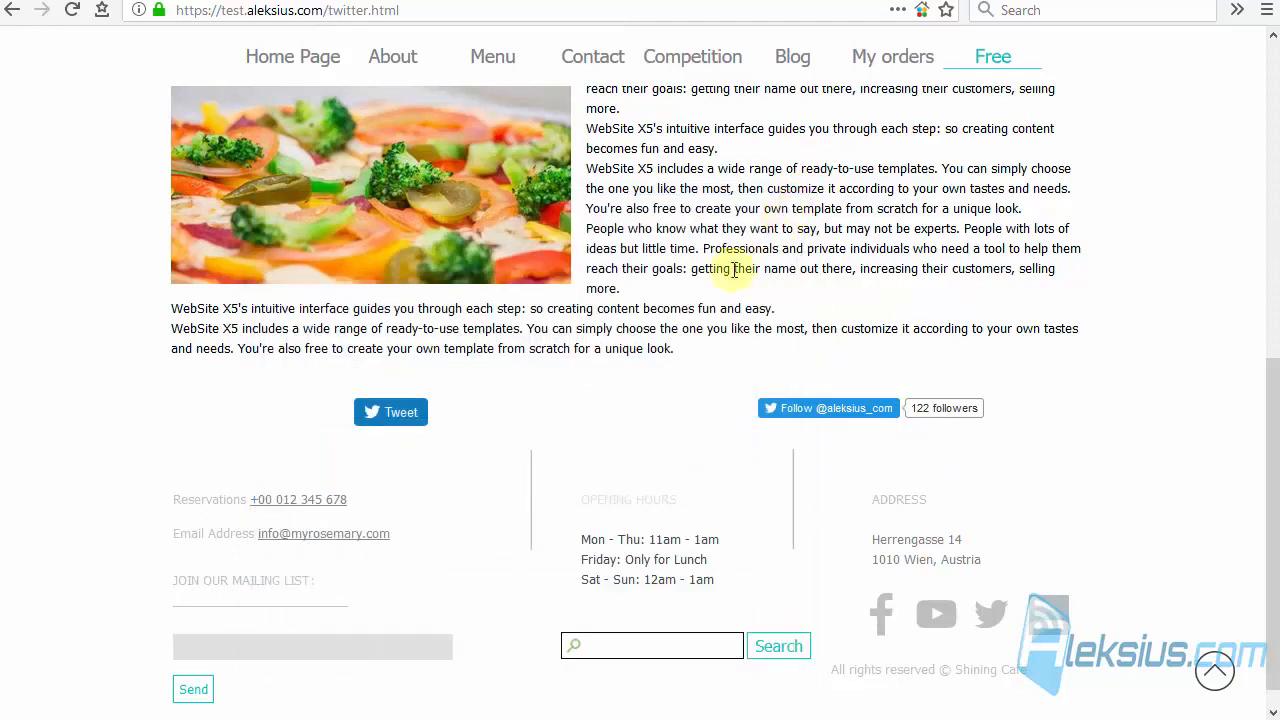